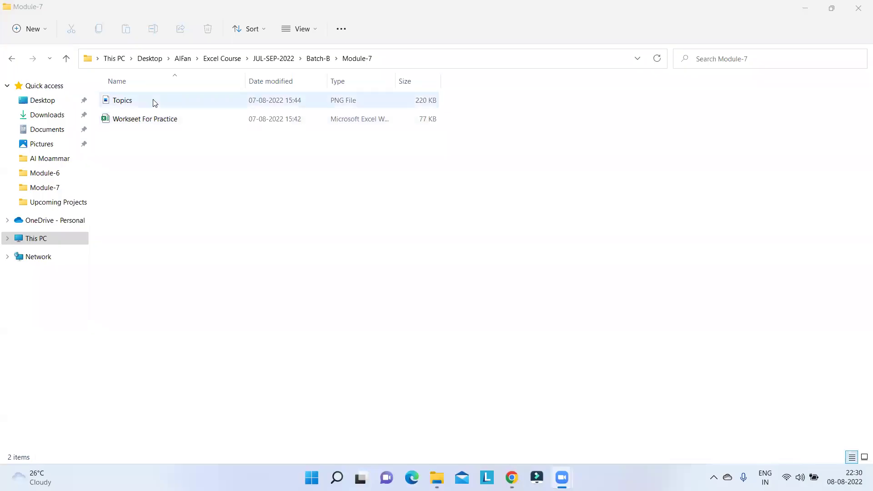
Show the Topics slide, then open Worksheets For Practice from the Module-6 folder in Excel
left_click(154, 100)
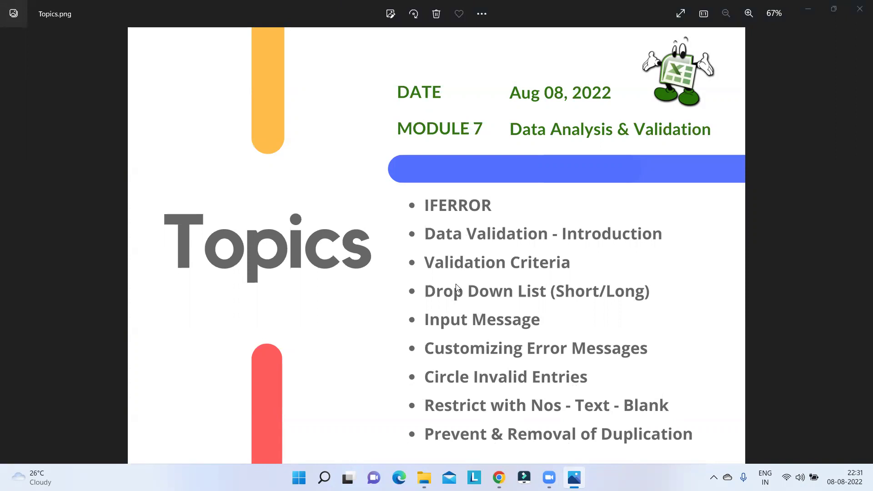
key("alt+Tab")
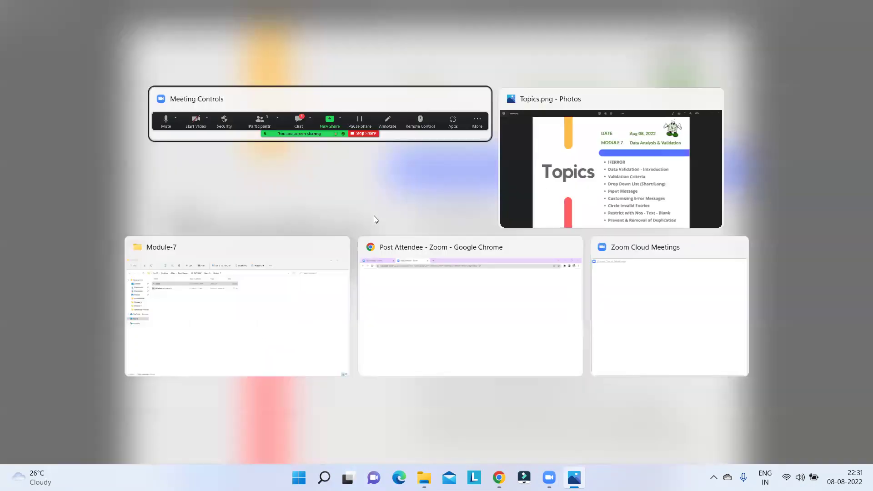
key("alt+Tab")
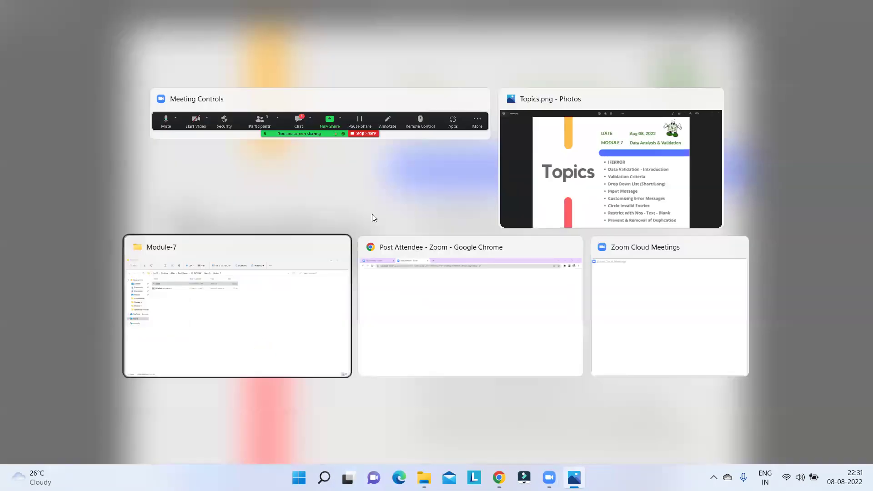
key("alt+Up")
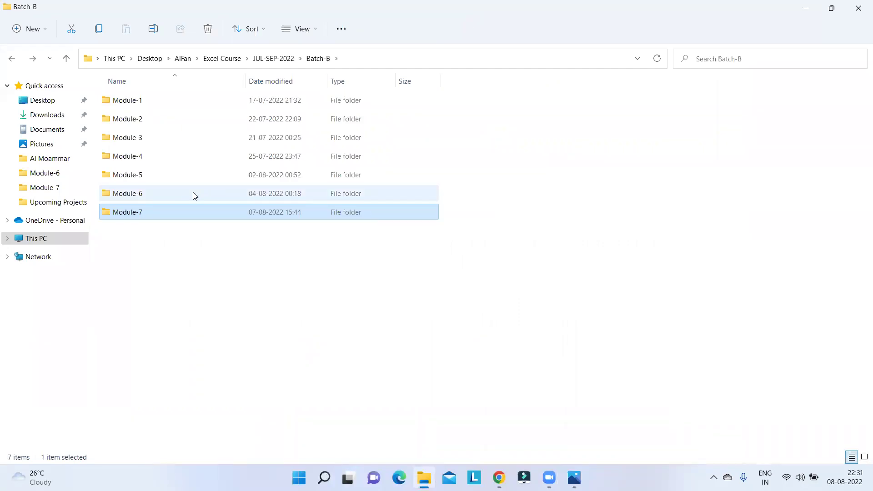
double_click(193, 193)
double_click(158, 125)
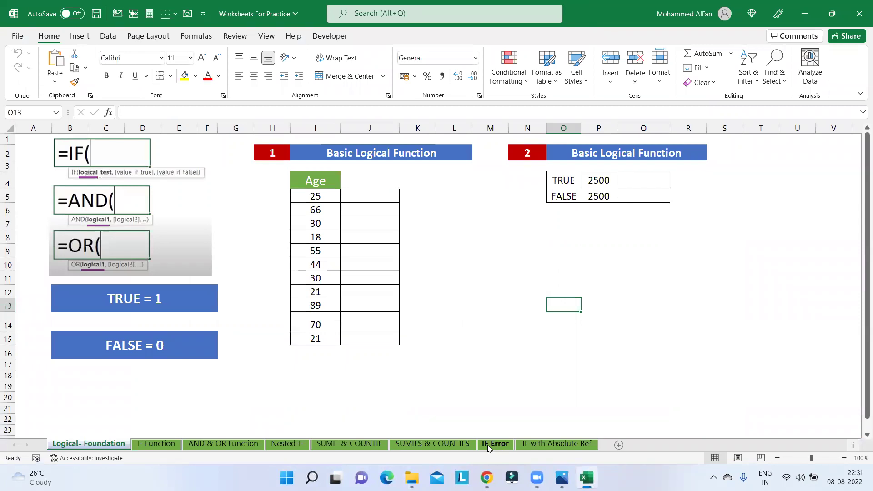
On the IF Error sheet, enter 1, 2 and 3 in cells A1 to A3
left_click(473, 445)
left_click(486, 445)
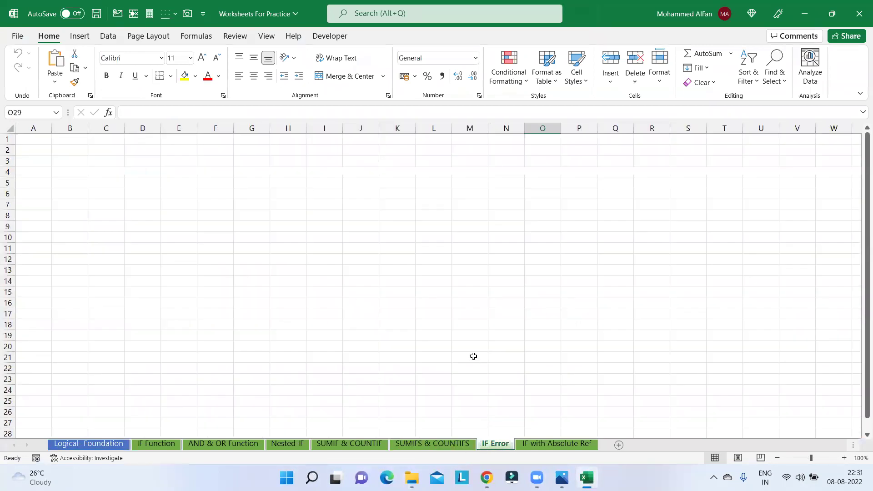
scroll(474, 357, "up", 10, "ctrl")
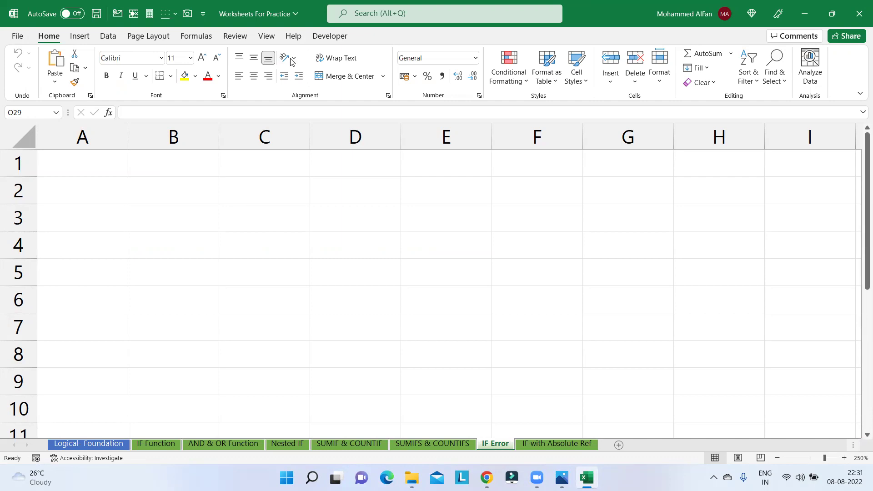
left_click(112, 165)
type("1")
key("Return")
type("2")
key("Return")
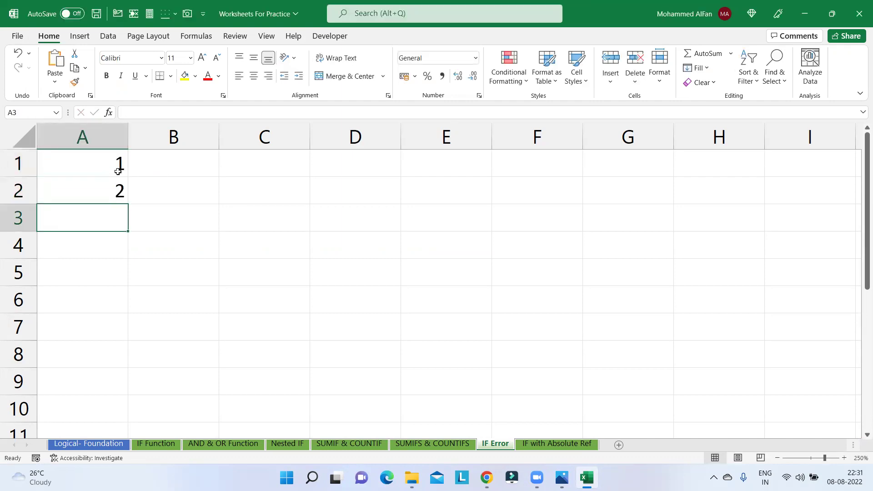
type("3")
key("Return")
Enter 2, the letter o, and 3 in cells B1 to B3
left_click(185, 164)
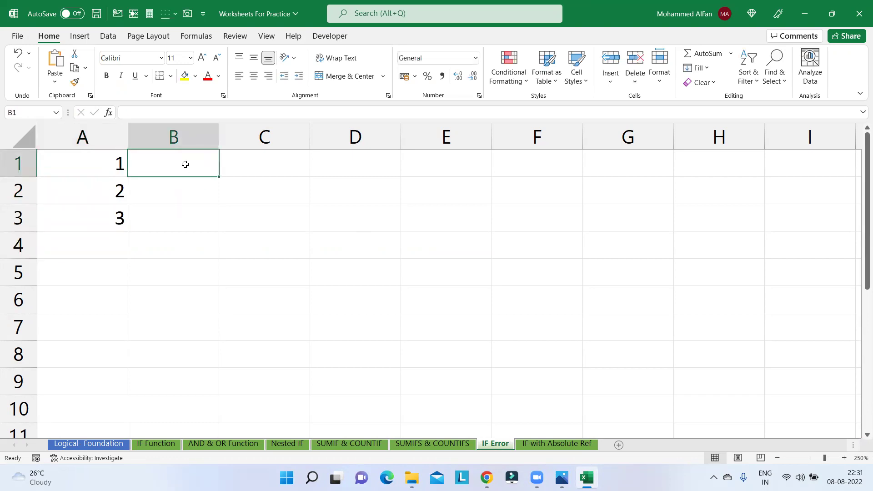
type("2")
key("Return")
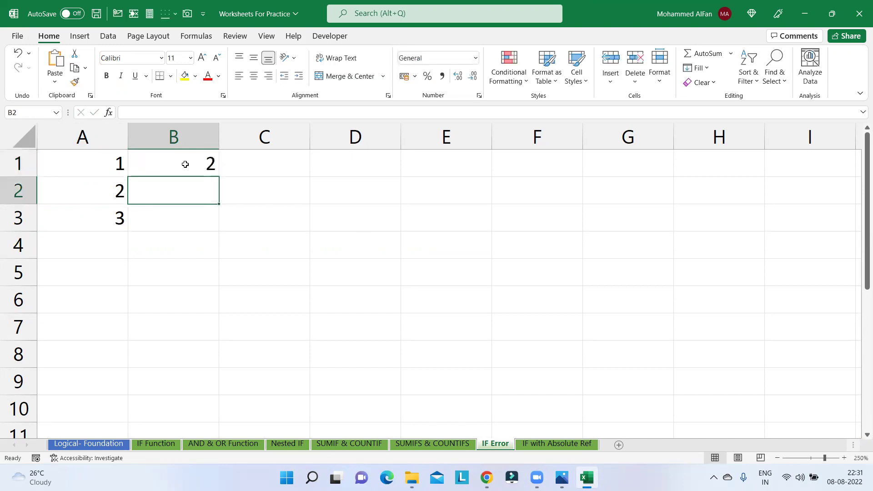
type("o")
key("Return")
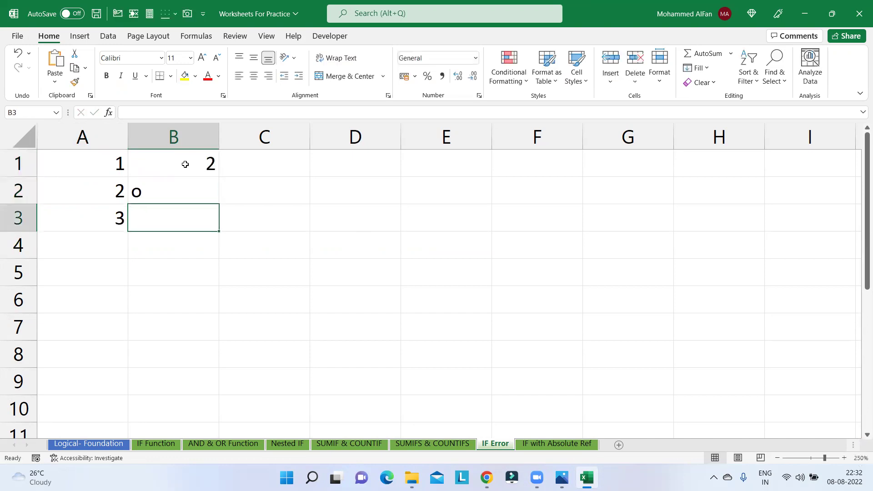
type("3")
key("Return")
Put =A1*B1 in C1, fill it down to C3, and inspect C2's #VALUE! error
left_click(302, 163)
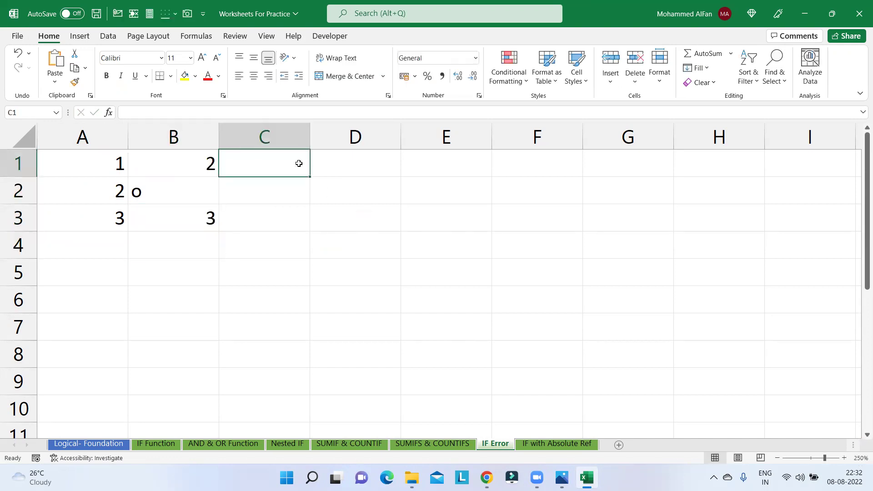
type("=")
key("Left")
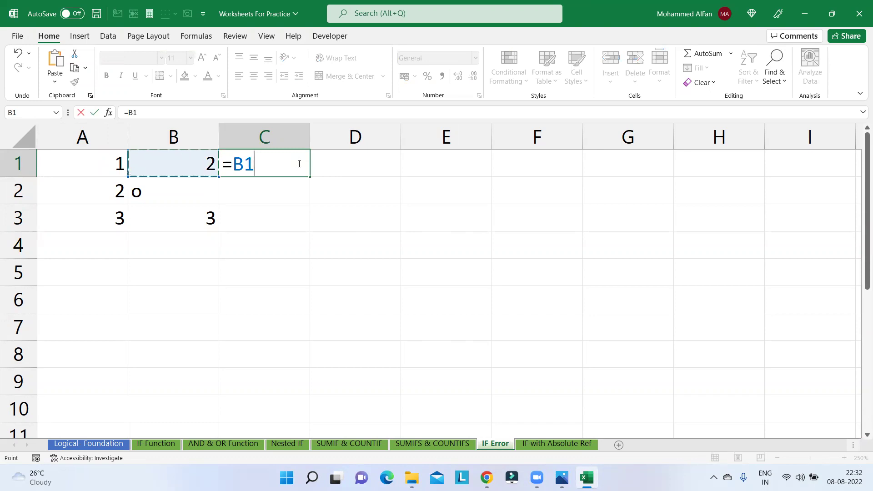
key("Left")
type("*")
key("Left")
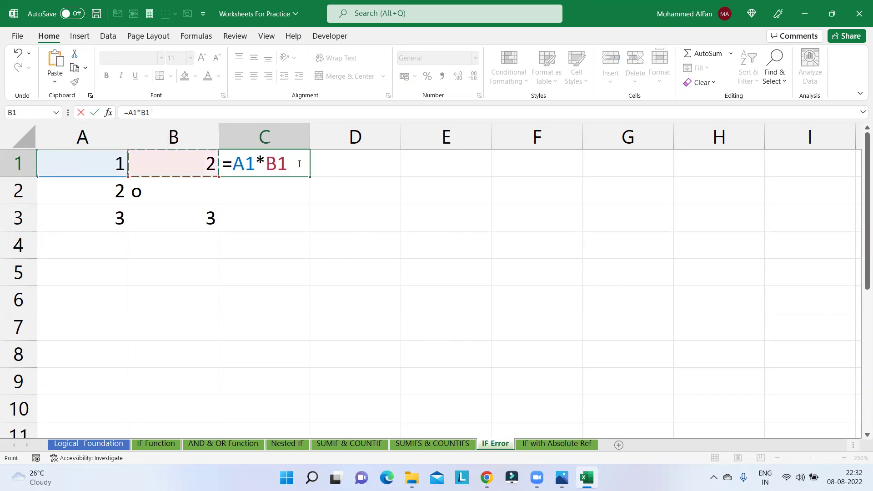
key("Return")
left_click(299, 164)
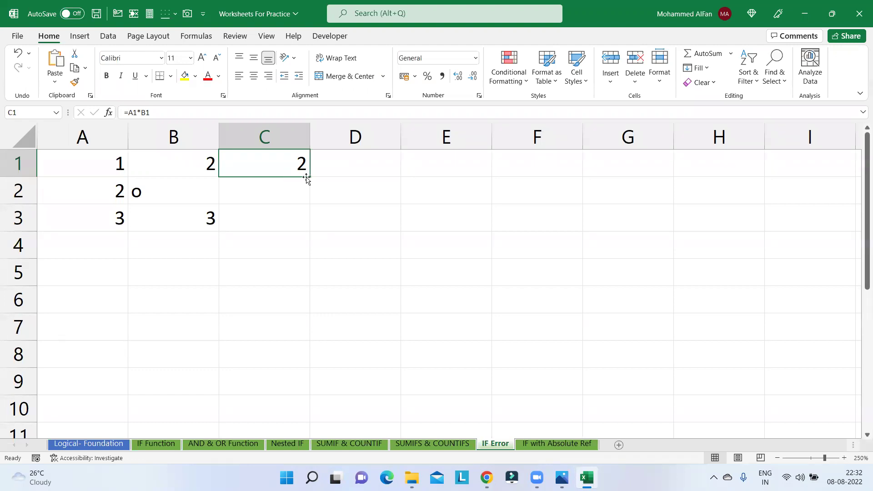
left_click_drag(310, 177, 307, 230)
left_click(302, 273)
left_click(276, 195)
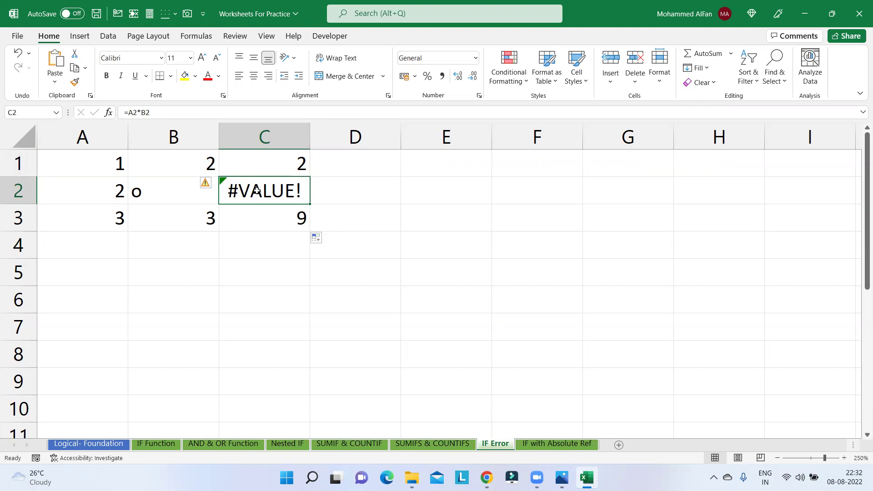
Rewrite C1's formula as =IFERROR(A1*B1,"NIL")
left_click(273, 160)
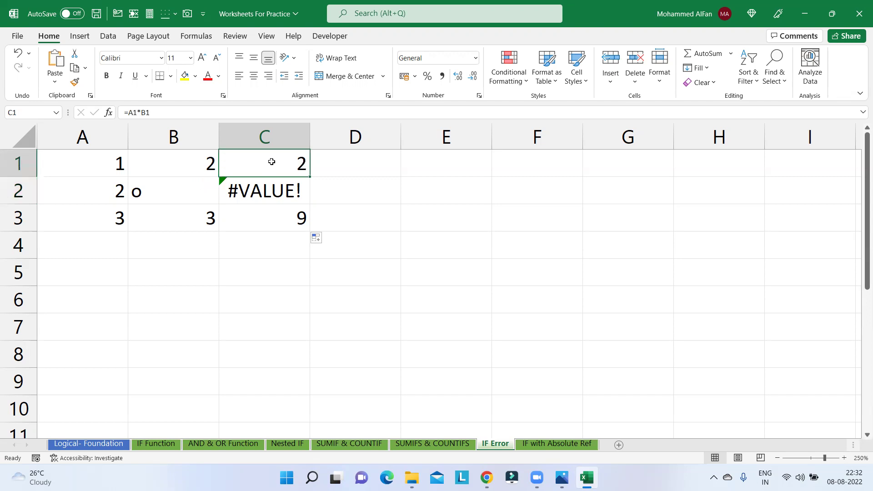
left_click(129, 113)
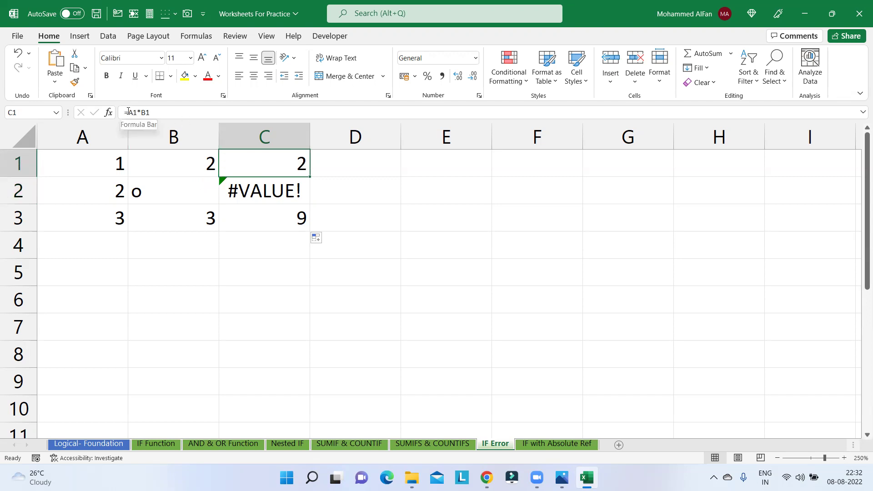
type("ifer")
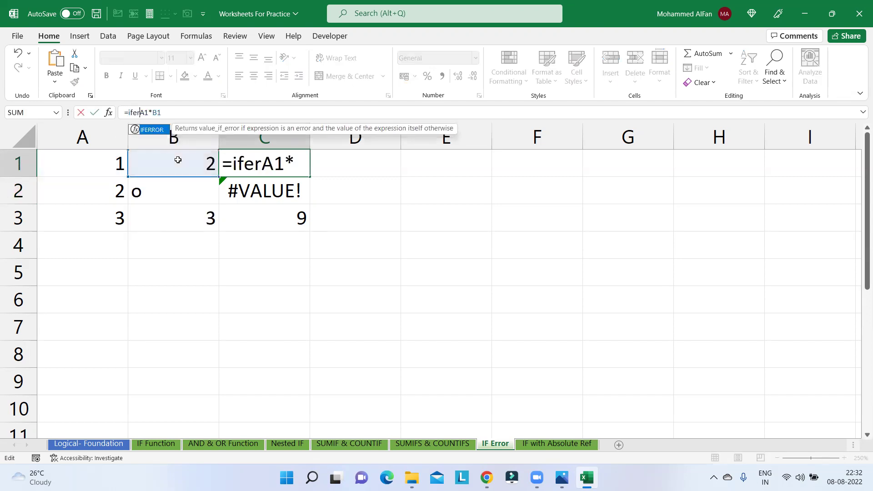
double_click(154, 131)
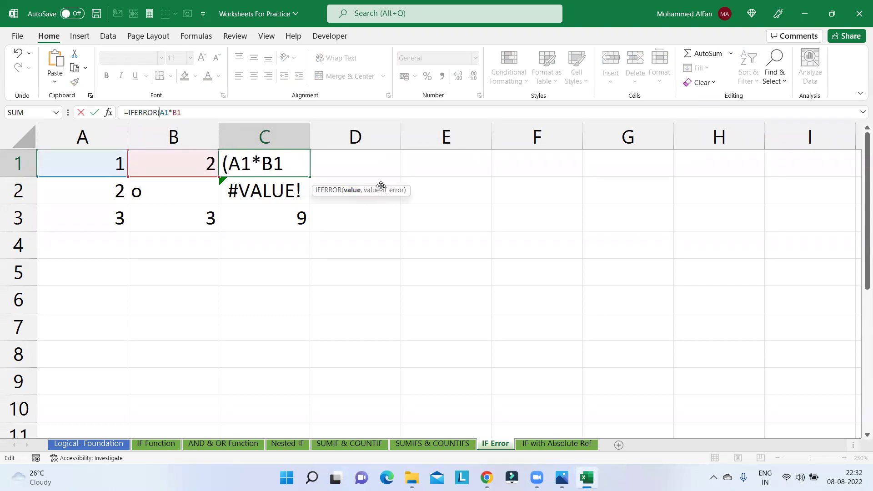
left_click_drag(160, 112, 181, 113)
left_click(197, 111)
type(",")
type("\"NIL\"")
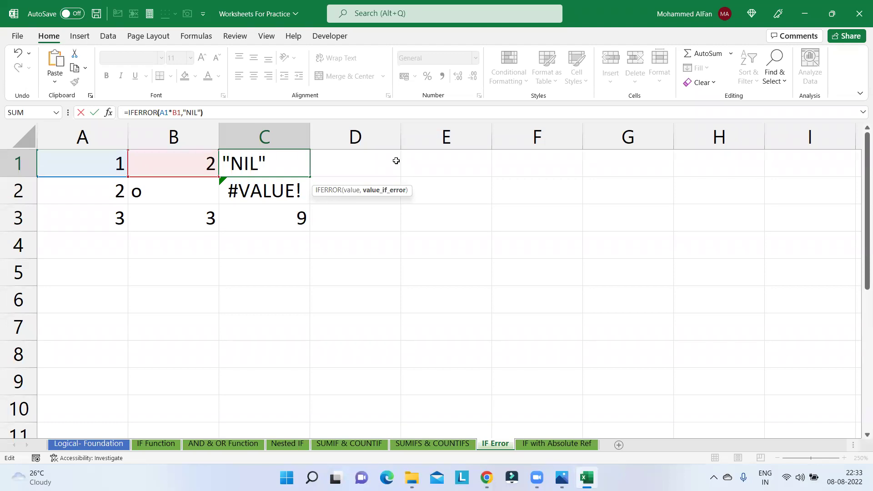
type(")")
key("ctrl+Return")
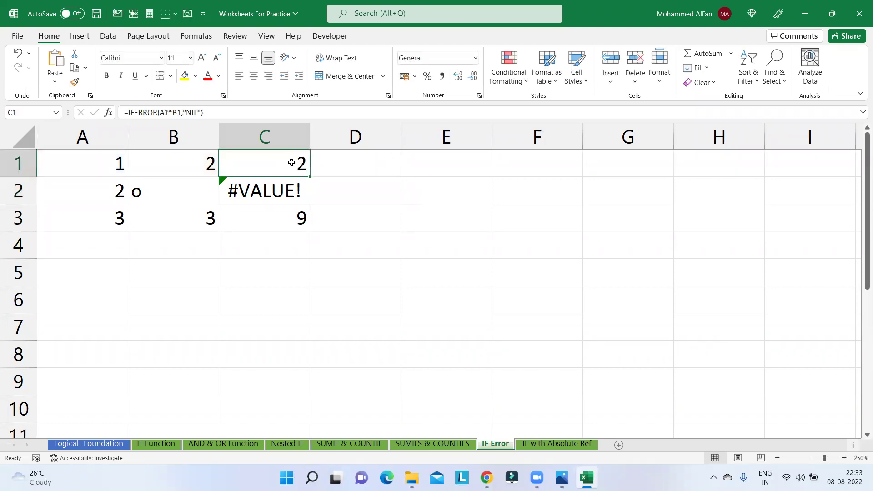
Fill the IFERROR formula down to C3, then test B3 with 'p' and undo it
double_click(310, 176)
left_click(268, 198)
left_click(277, 216)
left_click(280, 193)
left_click(218, 219)
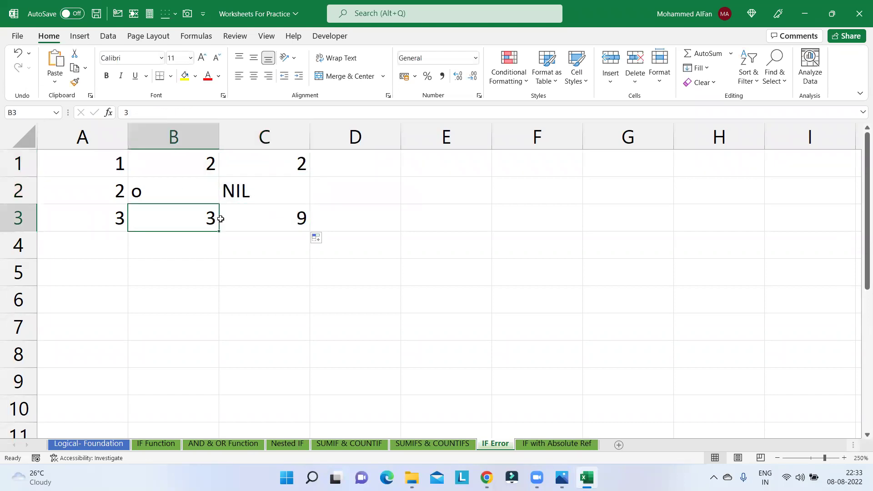
type("p")
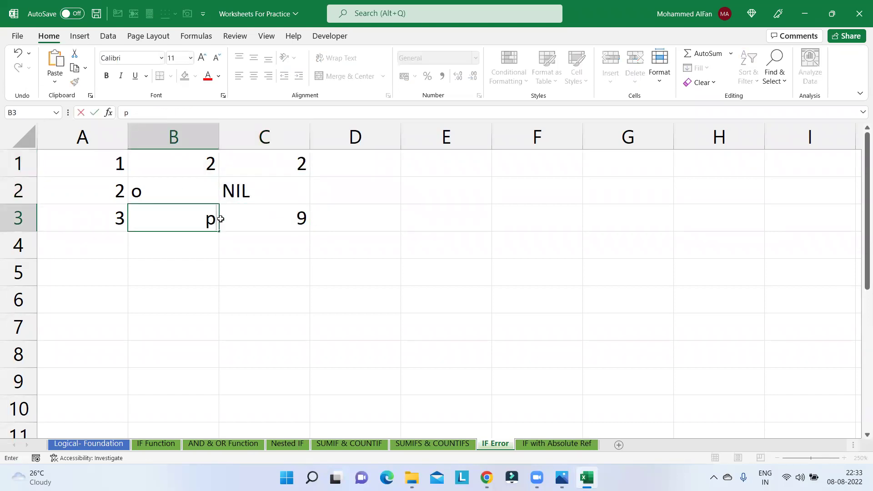
key("Return")
key("ctrl+z")
Review C1's A1*B1 value argument and "NIL" fallback without changing the formula
double_click(315, 165)
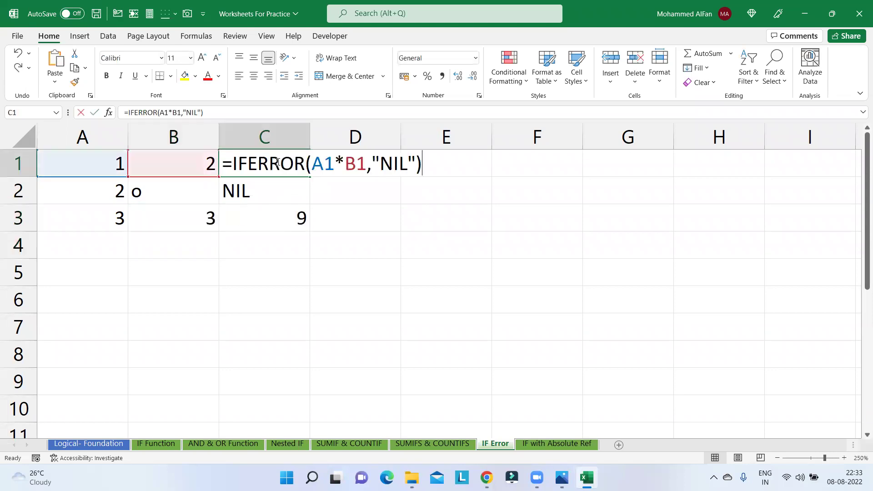
left_click_drag(314, 165, 362, 166)
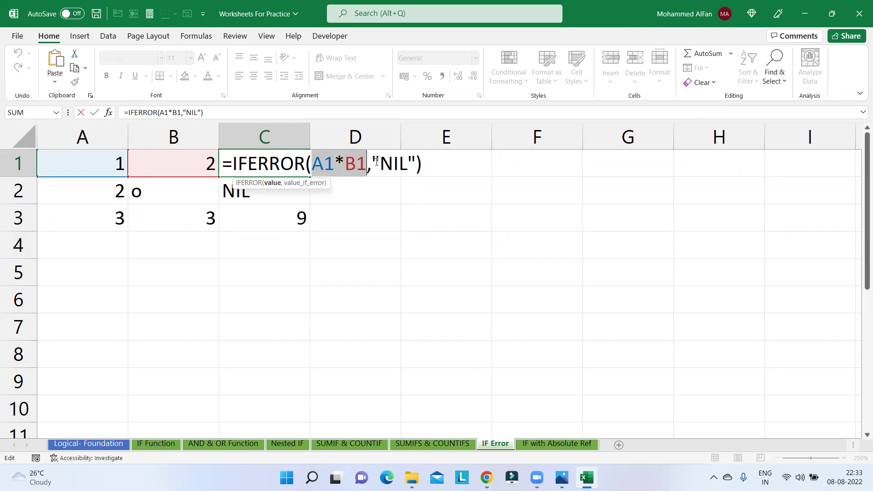
left_click_drag(372, 164, 413, 164)
key("ctrl+Return")
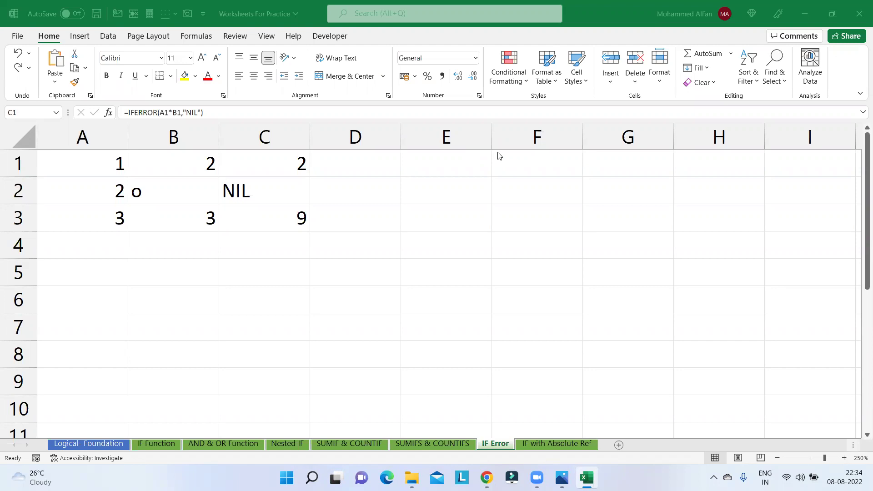
double_click(271, 169)
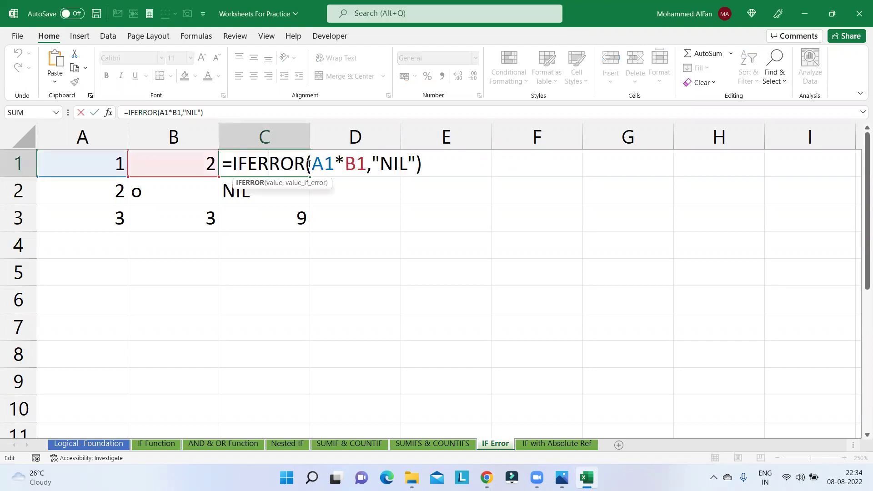
mouse_move(366, 164)
left_mouse_down()
mouse_move(417, 163)
mouse_move(380, 162)
left_mouse_up()
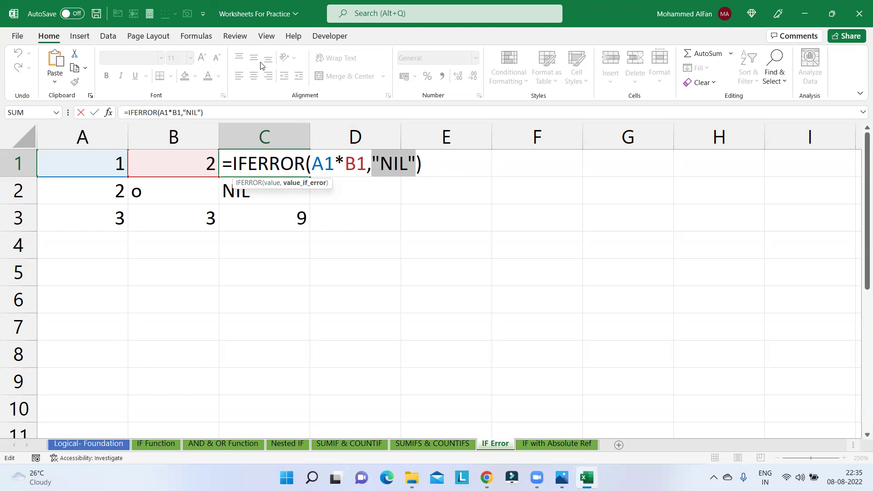
key("ctrl+Return")
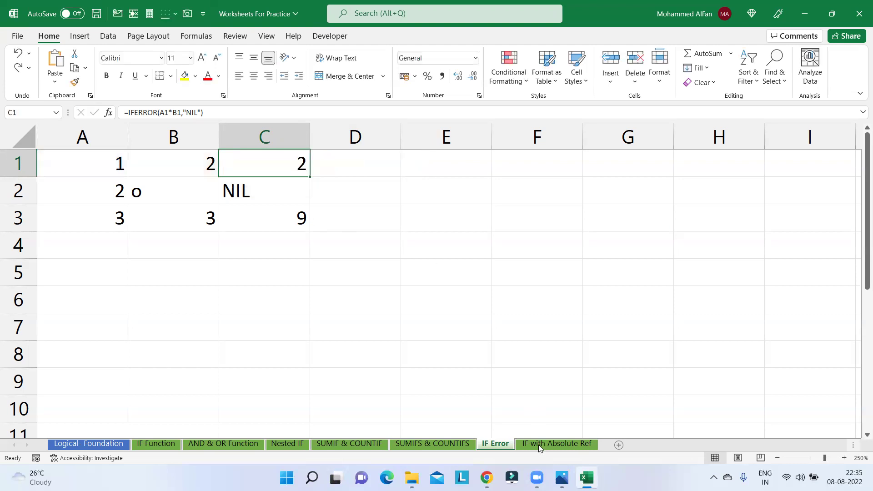
On the IF with Absolute Ref sheet, highlight the Inv Date, Sales Man, quarter headers and sales figures
left_click(542, 444)
left_click(541, 362)
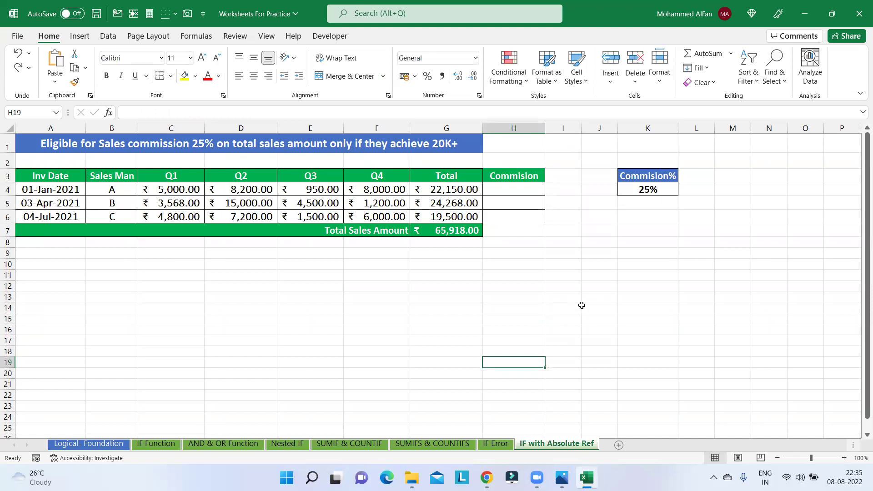
scroll(582, 305, "up", 1, "ctrl")
left_click(540, 338)
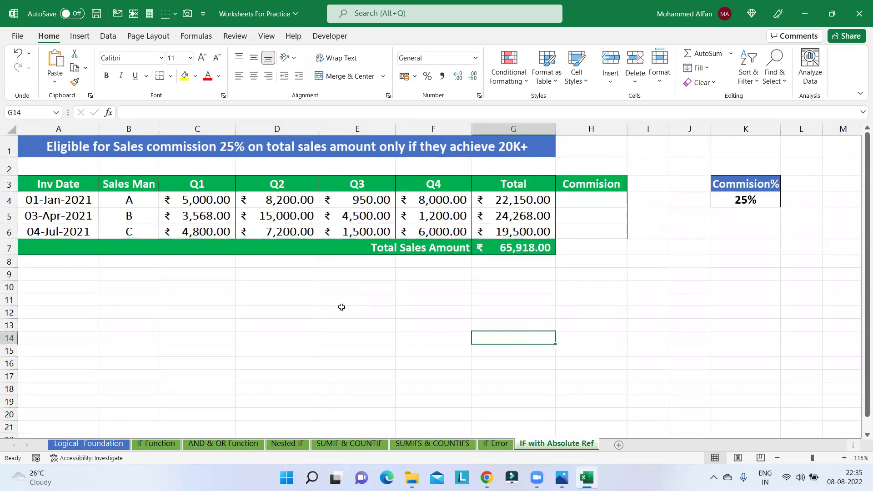
left_click_drag(69, 186, 67, 230)
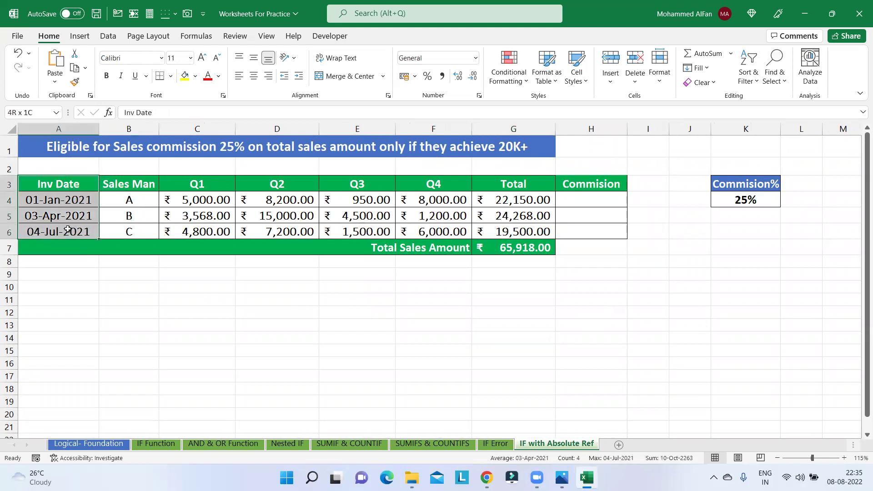
left_click_drag(146, 185, 146, 230)
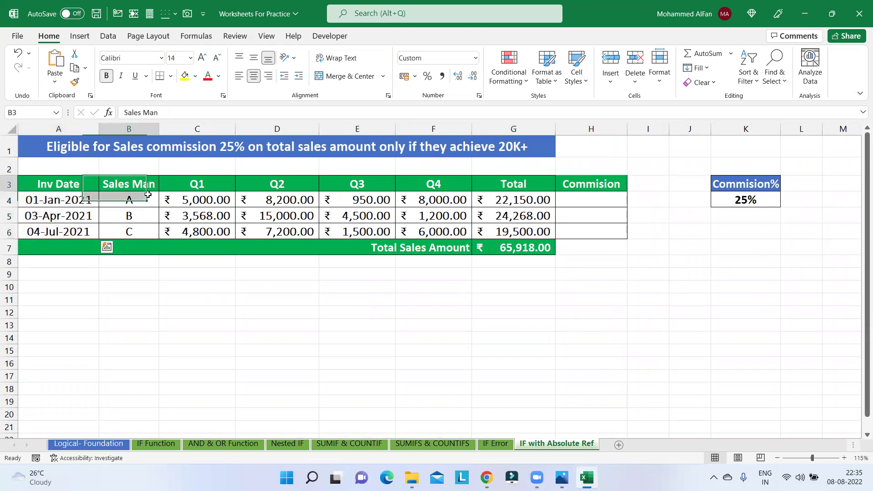
left_click_drag(193, 186, 514, 184)
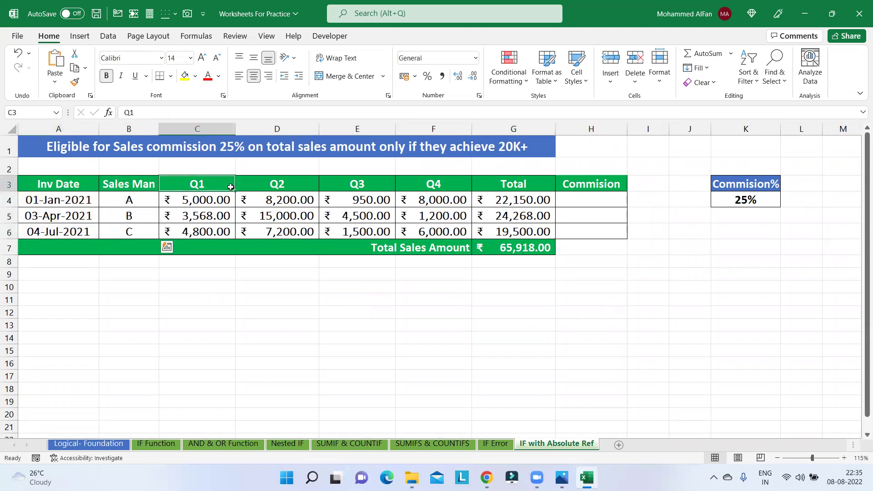
left_click_drag(223, 204, 463, 229)
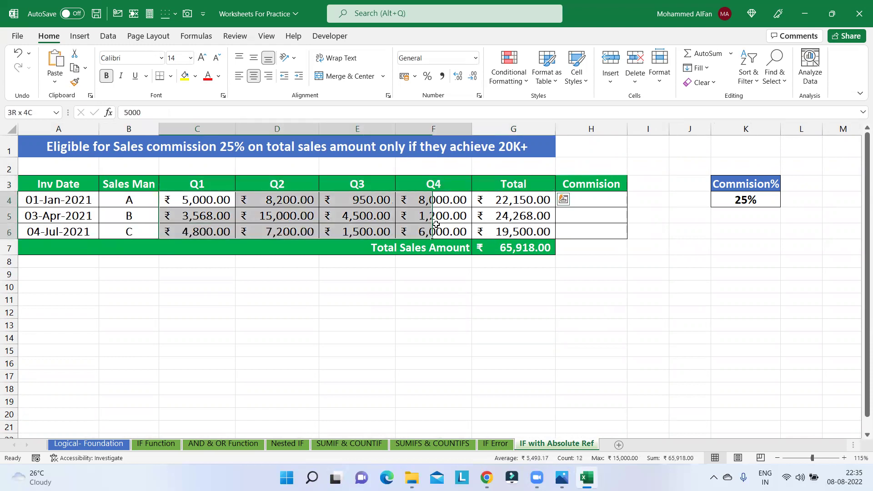
Select the empty Commision cells H4:H6 and point out the commission rule in the title
left_click(583, 314)
left_click(584, 199)
left_click_drag(585, 198, 582, 231)
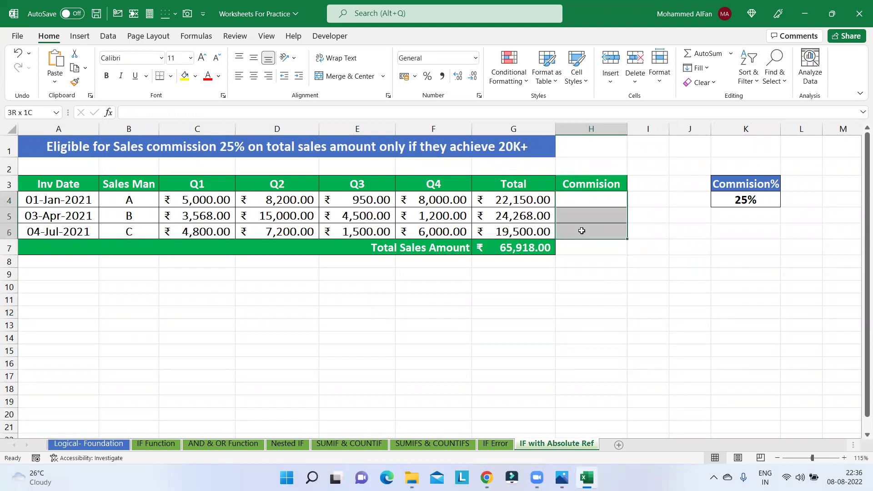
left_click_drag(581, 231, 589, 228)
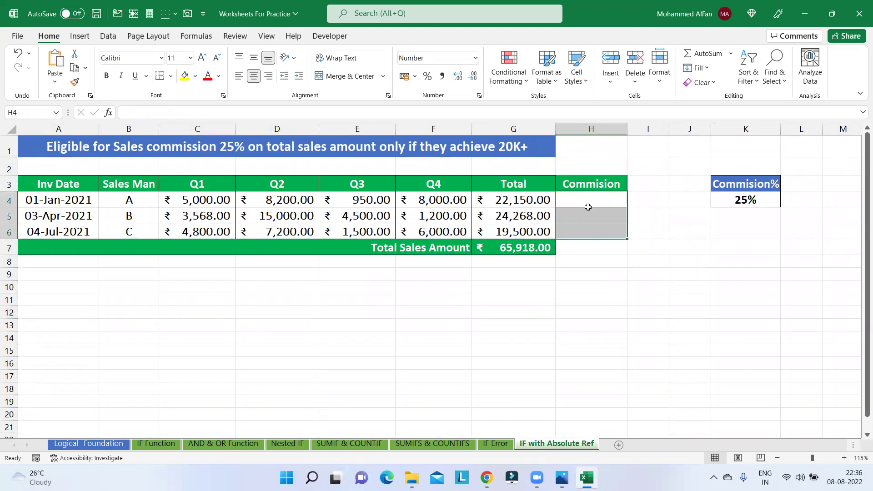
left_click(105, 153)
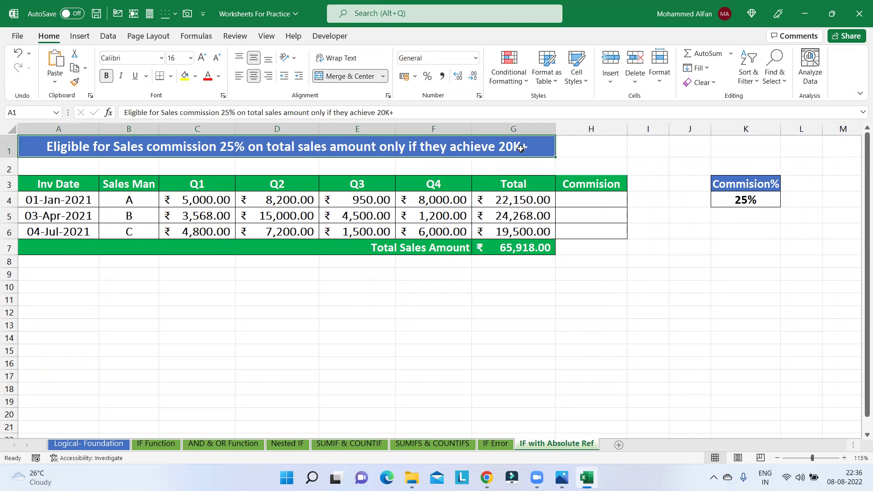
Step through the Total values in G4:G6, returning to Commision cell H4
left_click(598, 200)
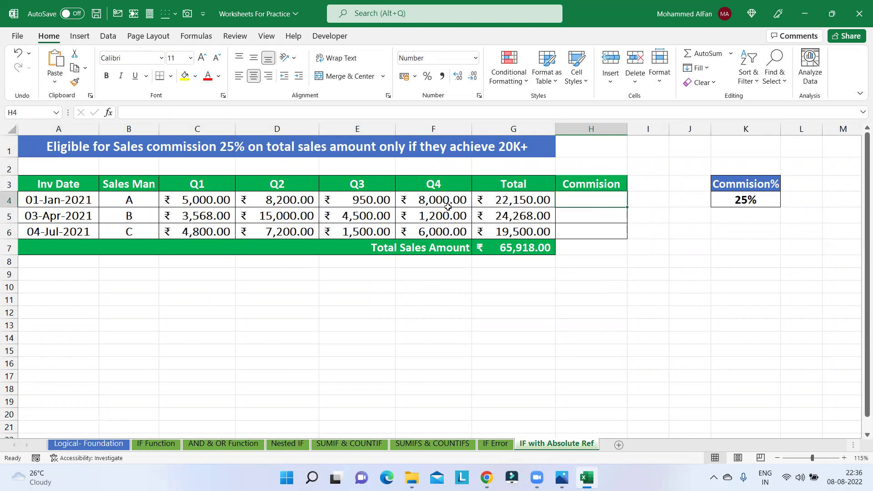
left_click(517, 200)
key("Down")
key("Down")
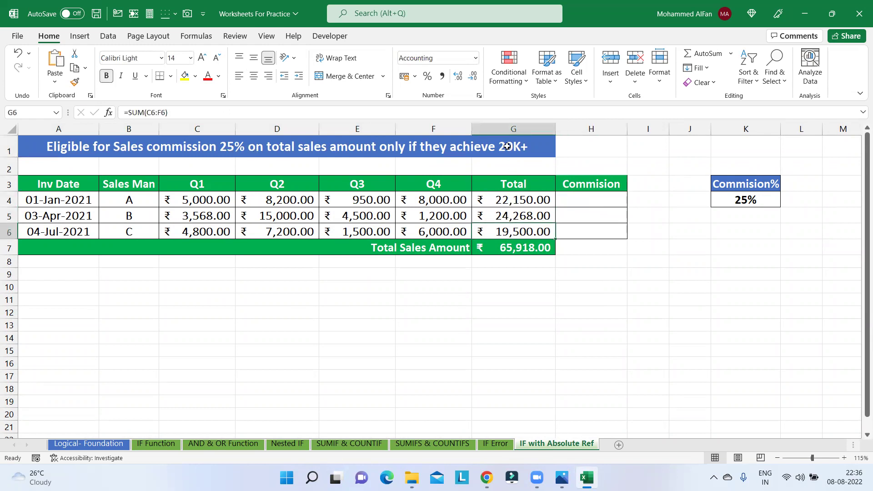
left_click(525, 201)
left_click(524, 214)
left_click(525, 228)
left_click(525, 204)
left_click(569, 201)
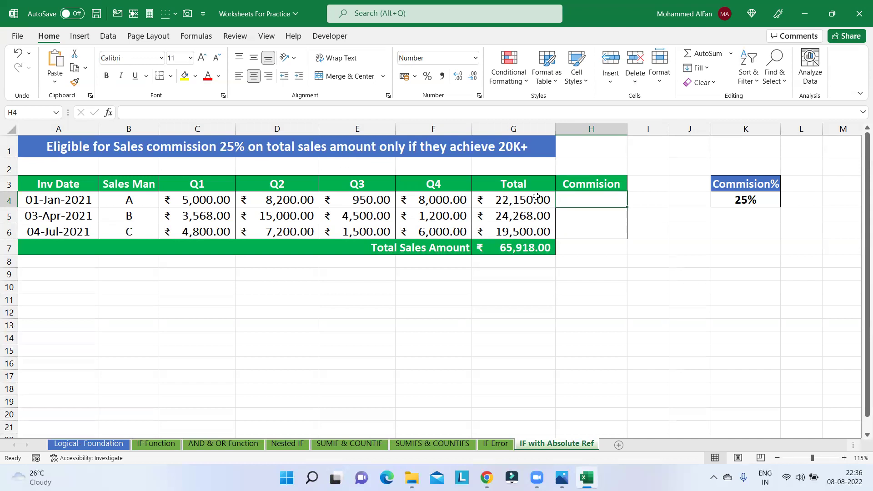
Relate the 25% commission rate in K4 to the totals and Commision cells H4:H6
left_click(739, 200)
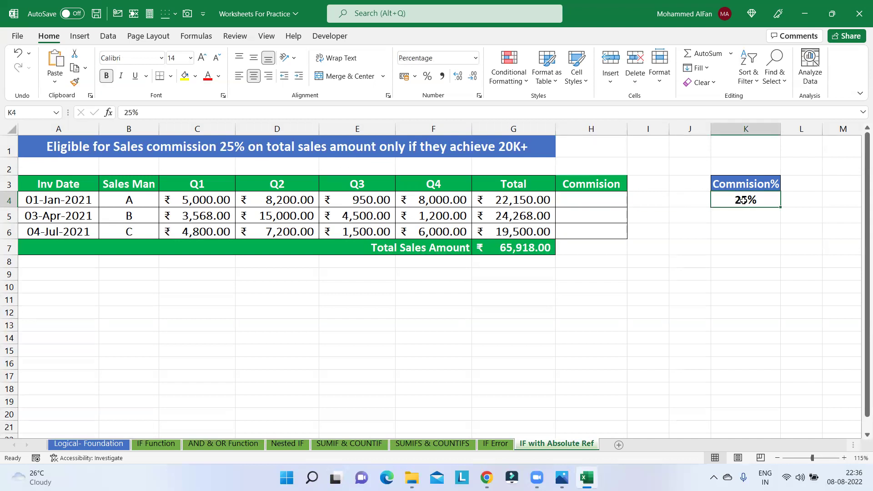
left_click(614, 199)
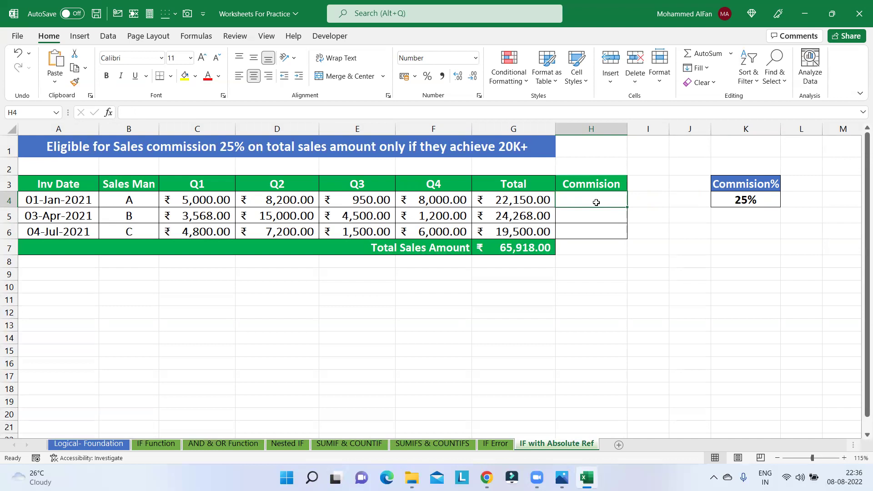
left_click(748, 199)
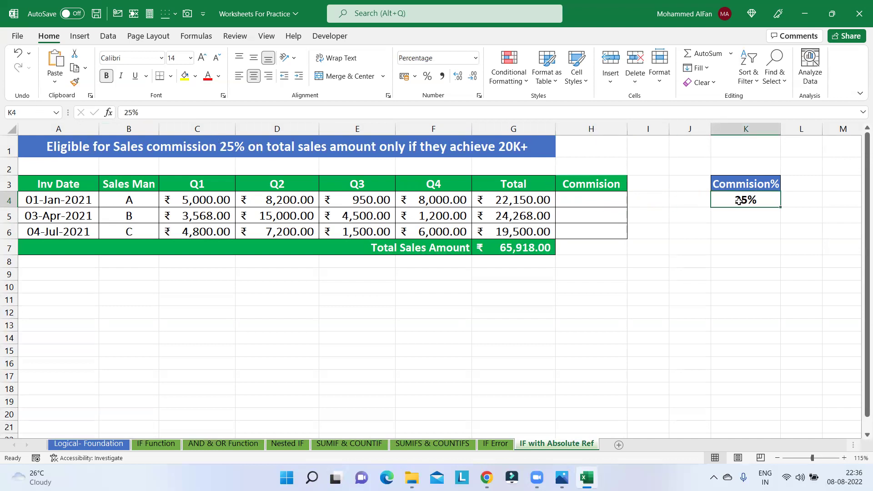
left_click(596, 205)
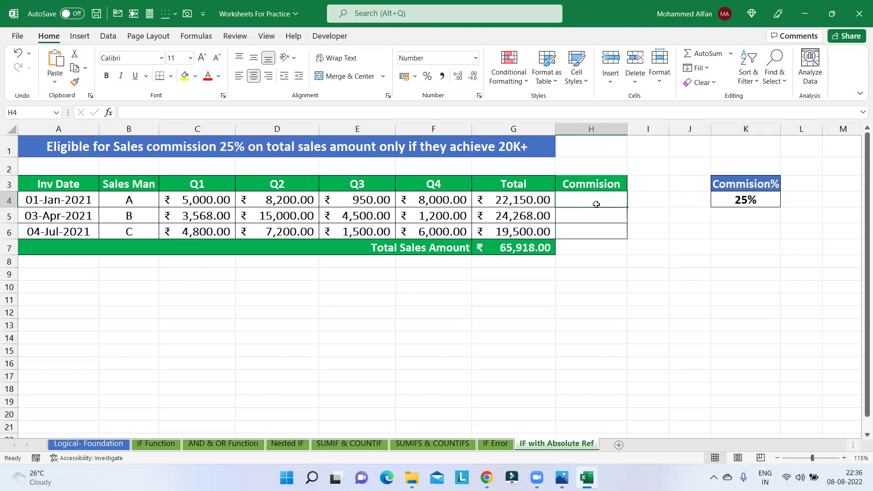
left_click_drag(596, 204, 585, 230)
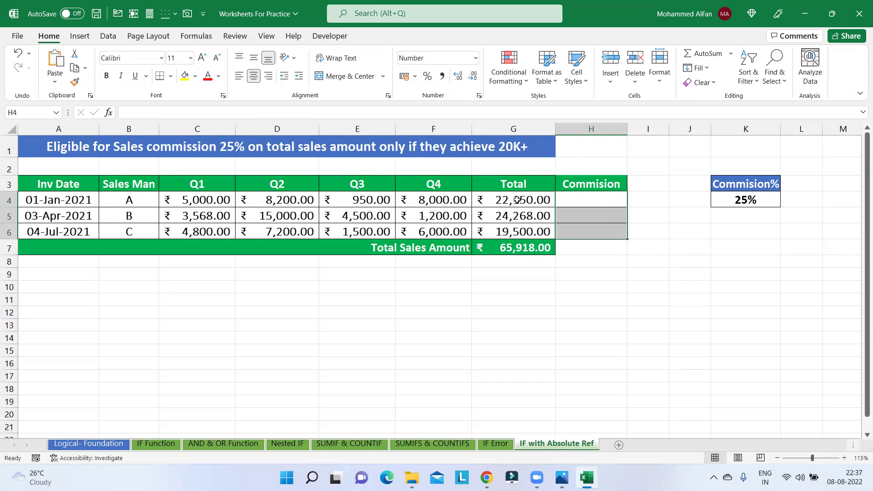
mouse_move(518, 200)
left_mouse_down()
mouse_move(515, 214)
mouse_move(583, 214)
mouse_move(591, 231)
mouse_move(589, 214)
mouse_move(588, 227)
left_mouse_up()
left_click(541, 232)
left_click(593, 231)
left_click(588, 203)
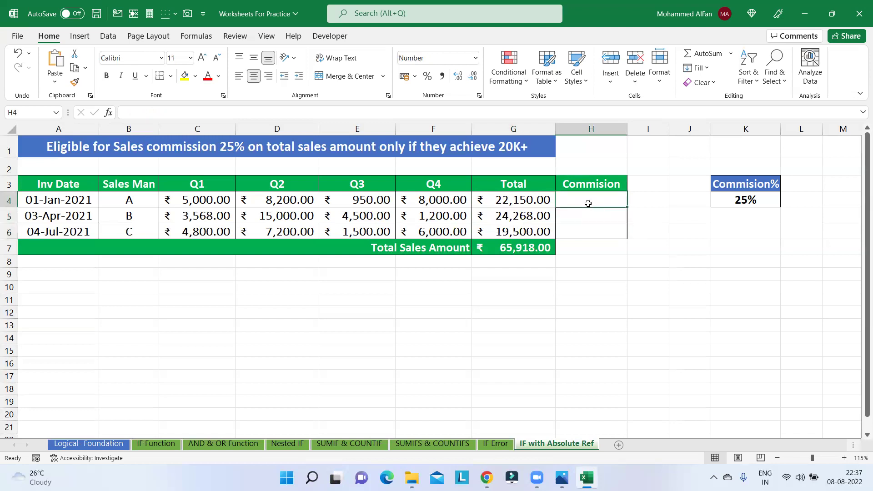
left_click(755, 201)
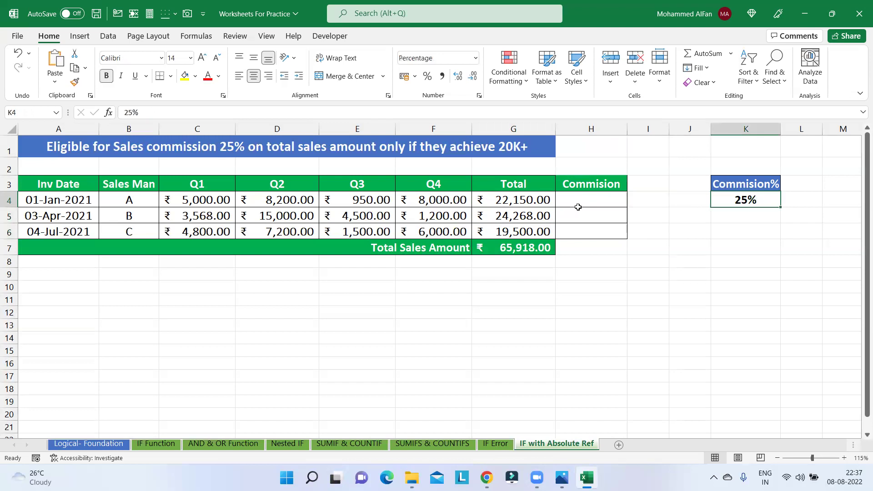
left_click(577, 203)
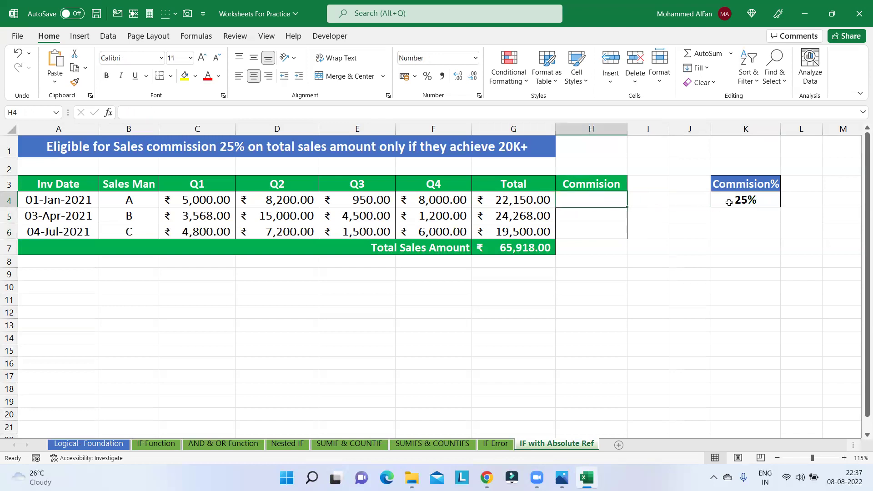
left_click(730, 203)
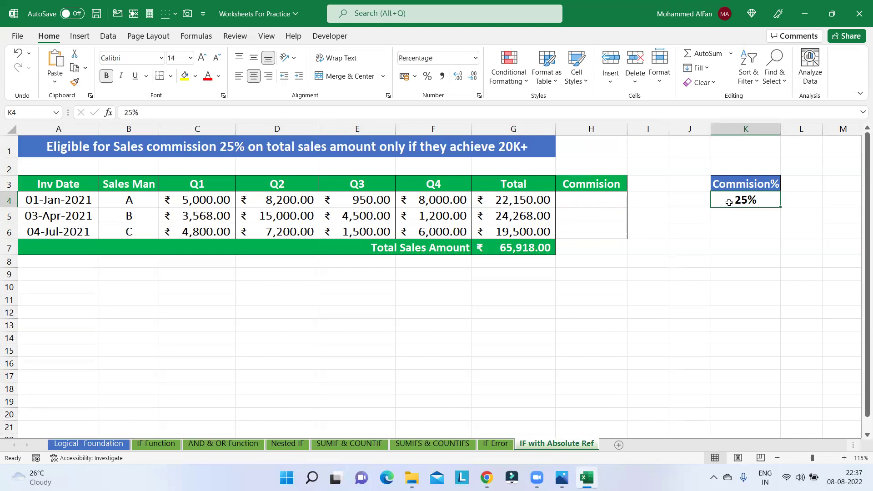
left_click_drag(594, 200, 597, 229)
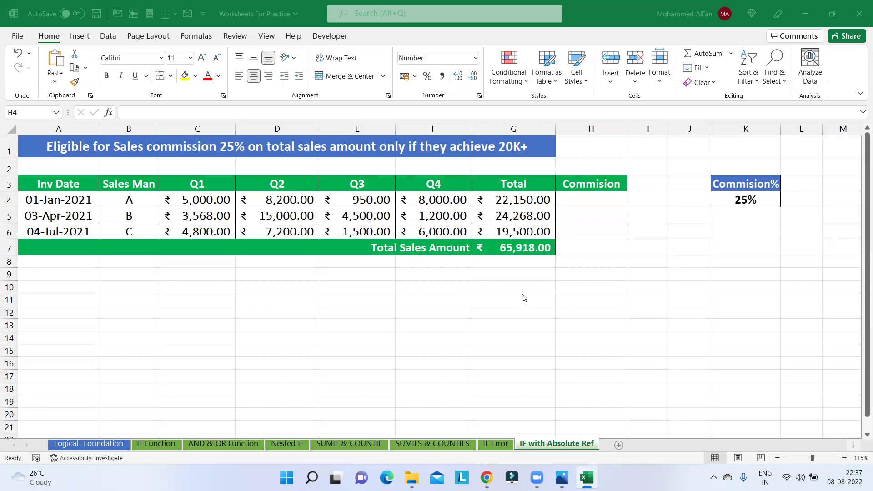
Close the workbook without saving and open Workseet For Practice from the Module-7 folder
left_click(860, 14)
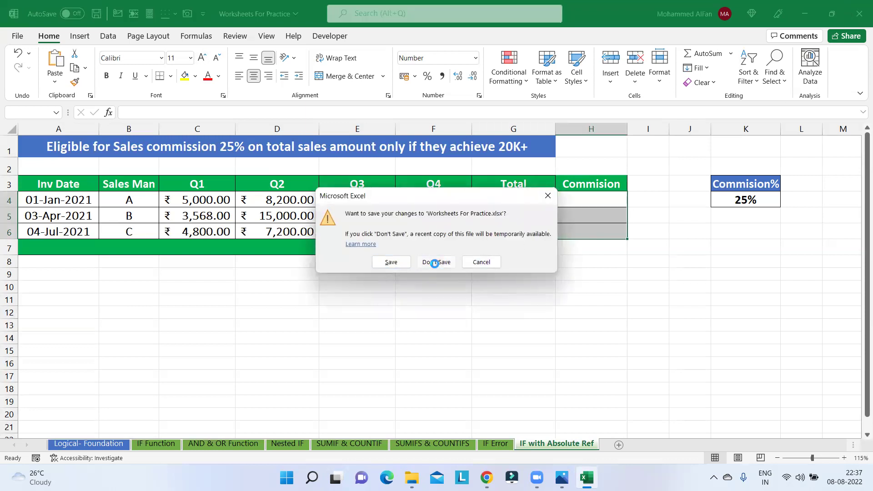
left_click(437, 266)
key("alt+Up")
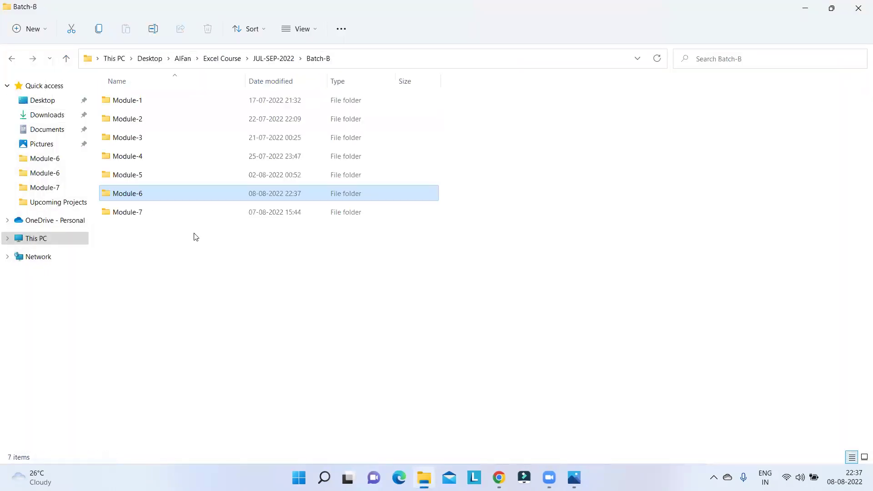
double_click(160, 219)
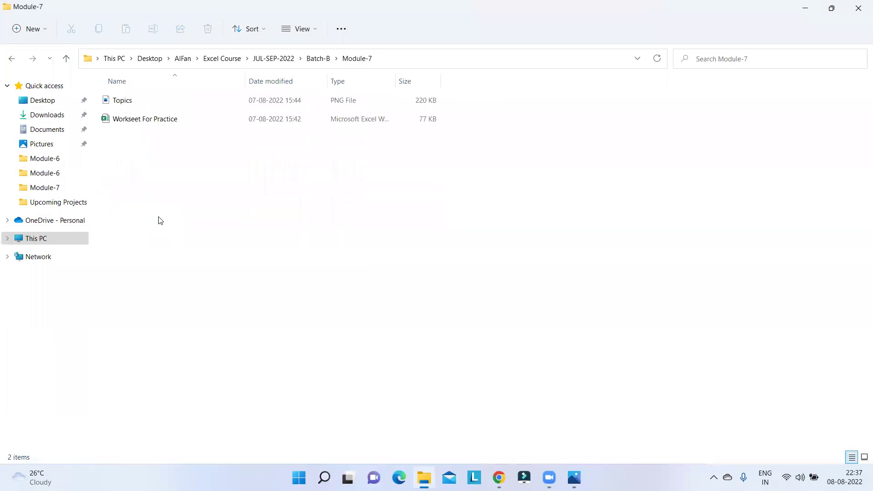
double_click(136, 119)
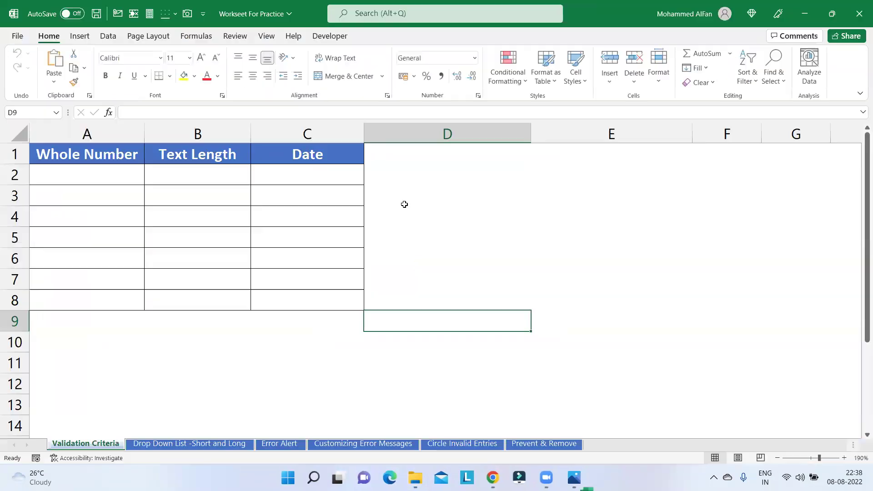
Widen columns A to C of the Validation Criteria table and bring up the Data ribbon
key("Up")
key("Up")
key("Up")
left_click_drag(284, 324, 68, 298)
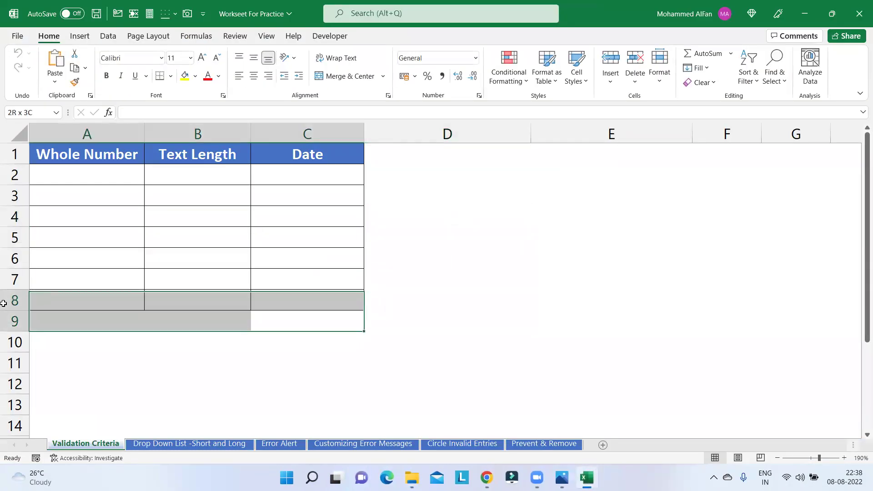
left_click(173, 383)
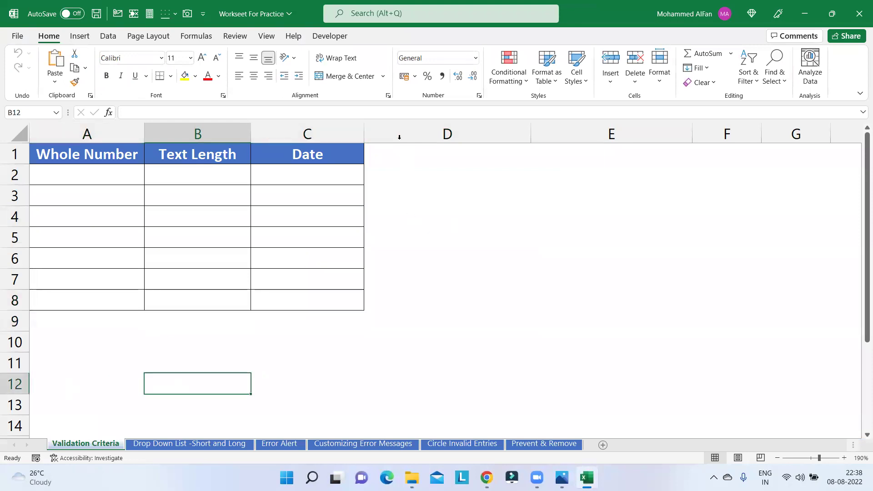
left_click_drag(364, 127, 367, 129)
left_click_drag(250, 128, 263, 128)
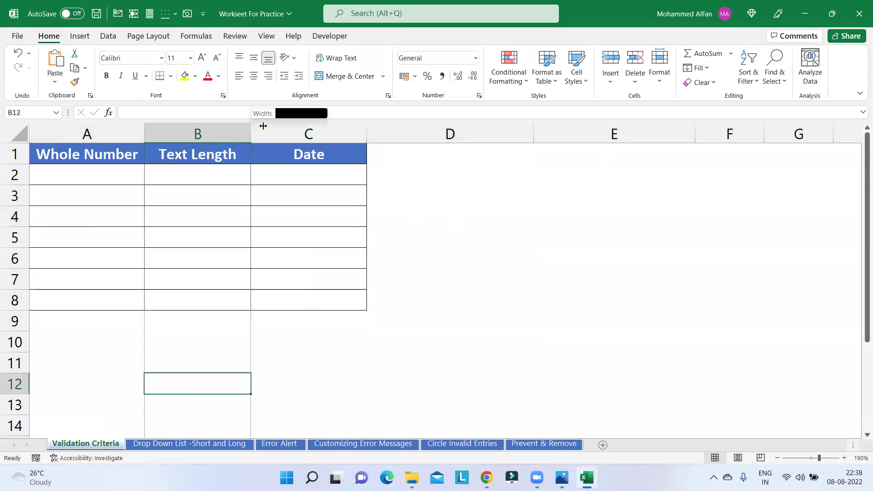
left_click_drag(144, 129, 159, 129)
left_click(437, 216)
left_click(432, 197)
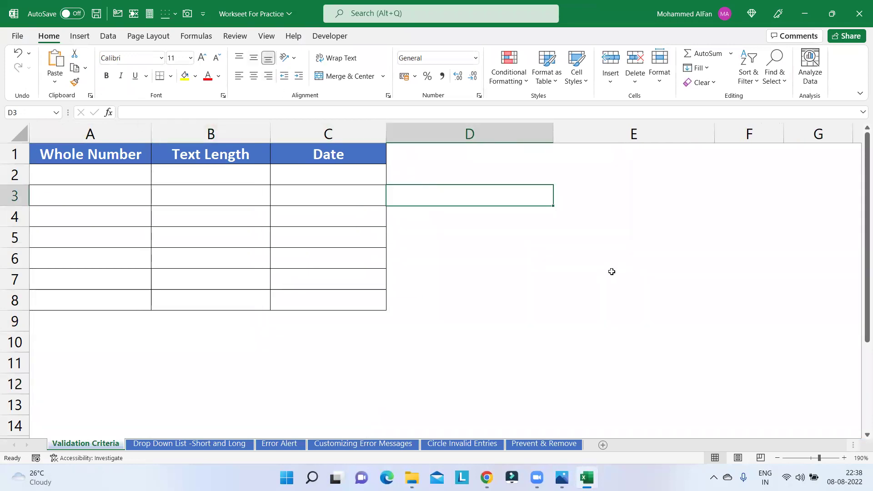
left_click(603, 295)
left_click(108, 35)
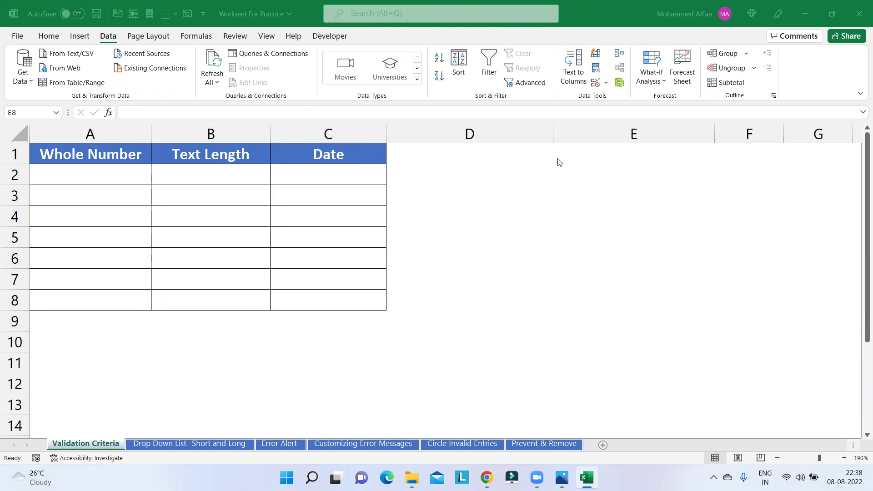
Highlight the Whole Number cells A2:A8 and Text Length cells B2:B8
left_click(107, 187)
left_click_drag(101, 176, 106, 300)
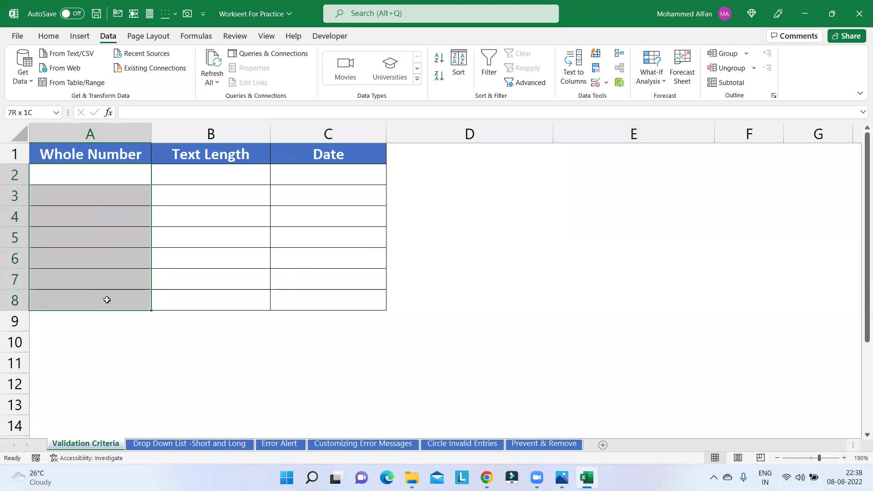
left_click_drag(200, 176, 200, 301)
left_click(132, 176)
left_click_drag(238, 177, 400, 203)
Step across the Whole Number, Text Length and Date headers in row 1
left_click(116, 155)
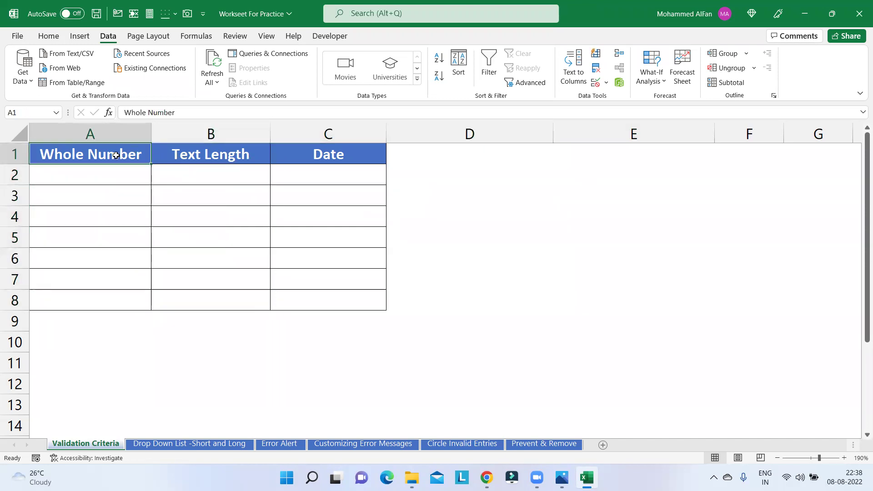
left_click(228, 157)
left_click(328, 156)
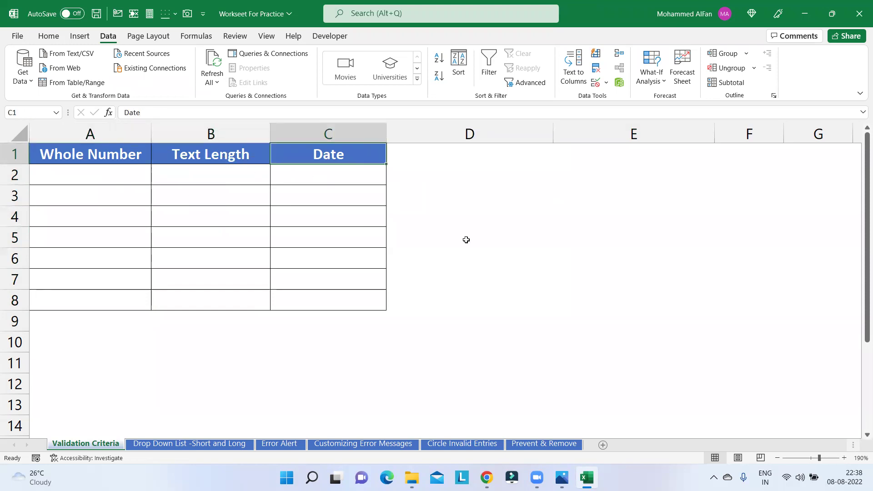
left_click(465, 257)
left_click_drag(218, 341, 113, 343)
left_click(110, 152)
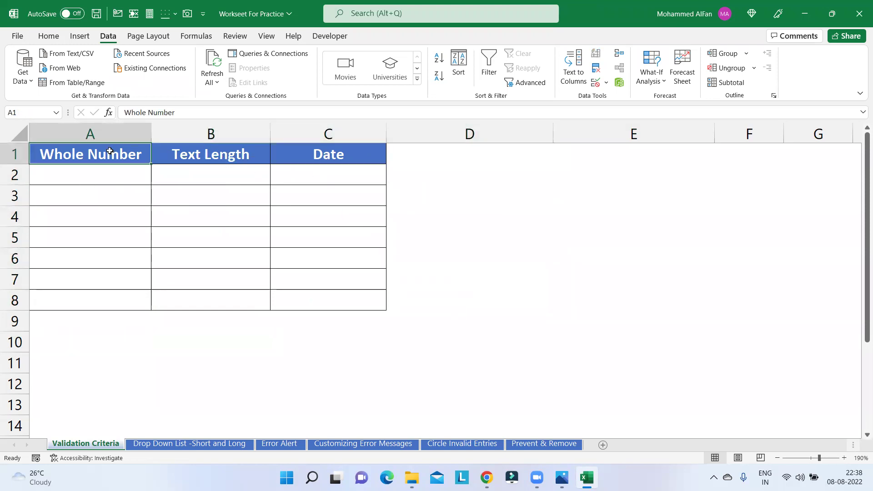
left_click(214, 157)
left_click(346, 159)
left_click(479, 234)
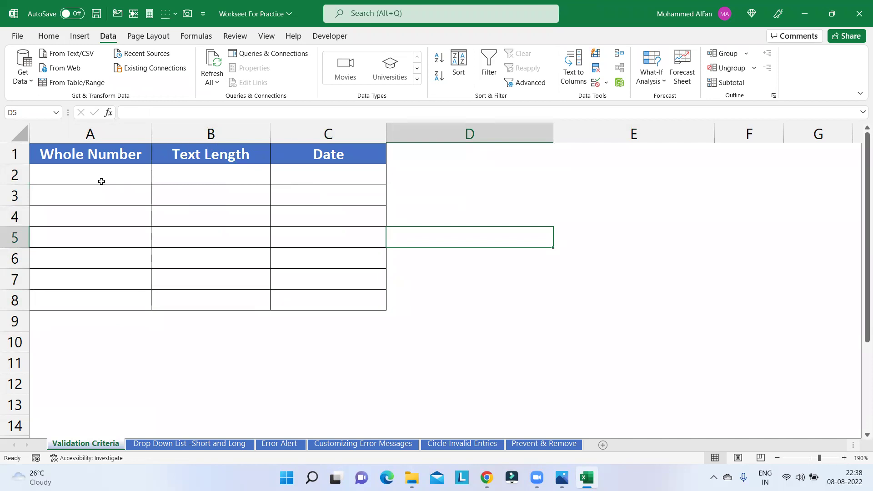
Settle the selection on the empty Whole Number cells A2 to A8
left_click_drag(96, 179, 100, 297)
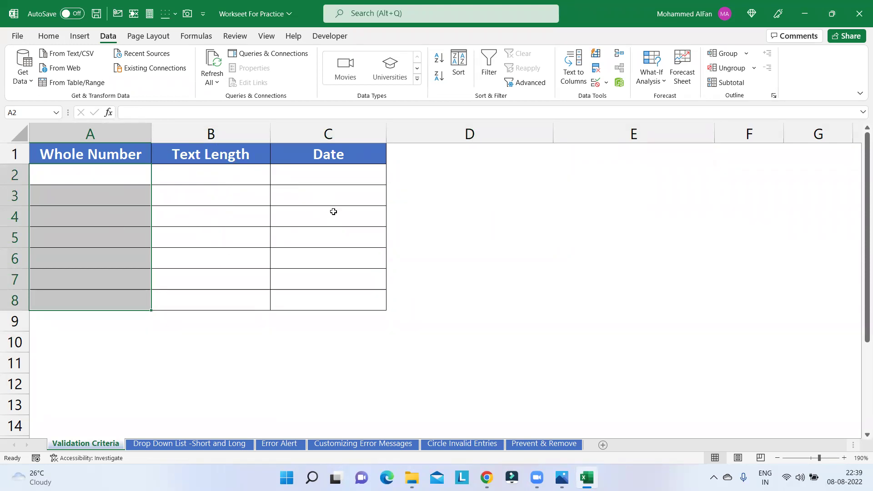
left_click(93, 177)
left_click_drag(93, 197, 93, 303)
left_click_drag(94, 175, 104, 298)
Restrict the selected cells to whole numbers between 10 and 25
left_click(595, 84)
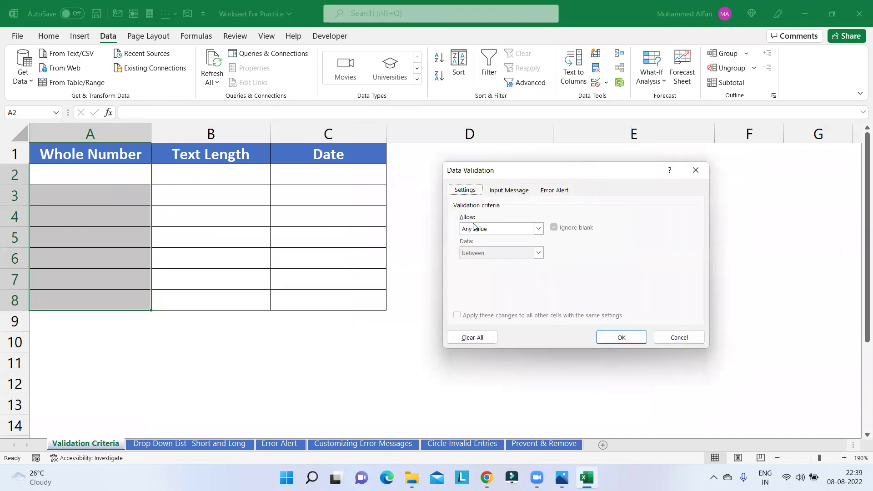
left_click(538, 229)
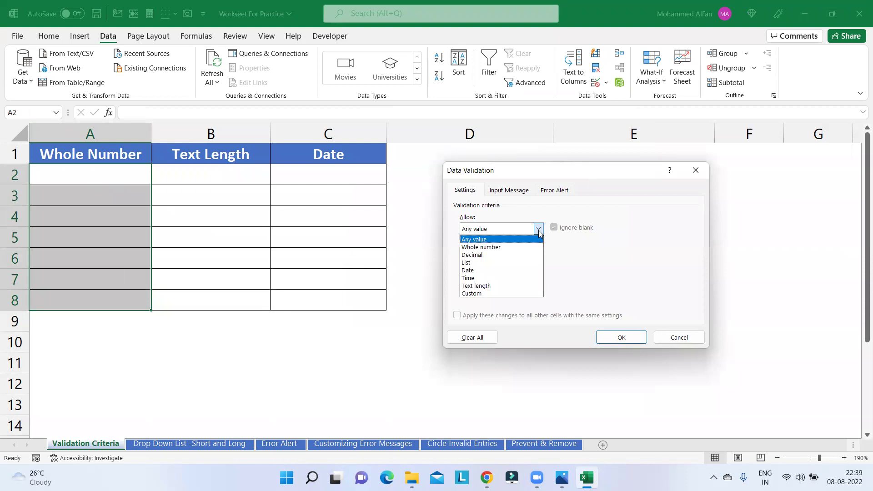
left_click(517, 249)
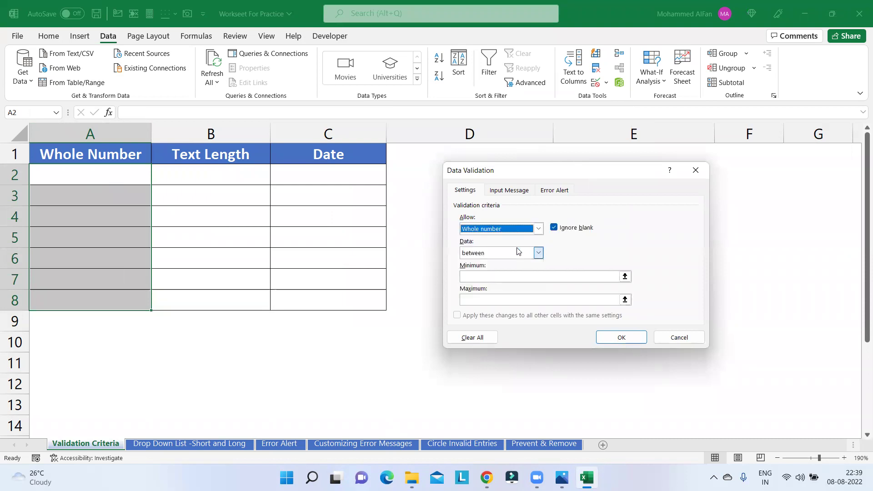
left_click(488, 279)
type("10")
key("Tab")
type("25")
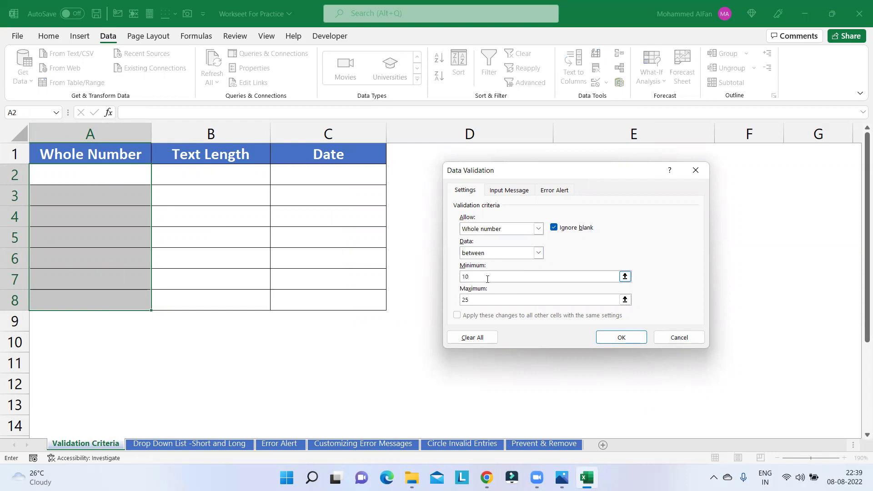
left_click(615, 339)
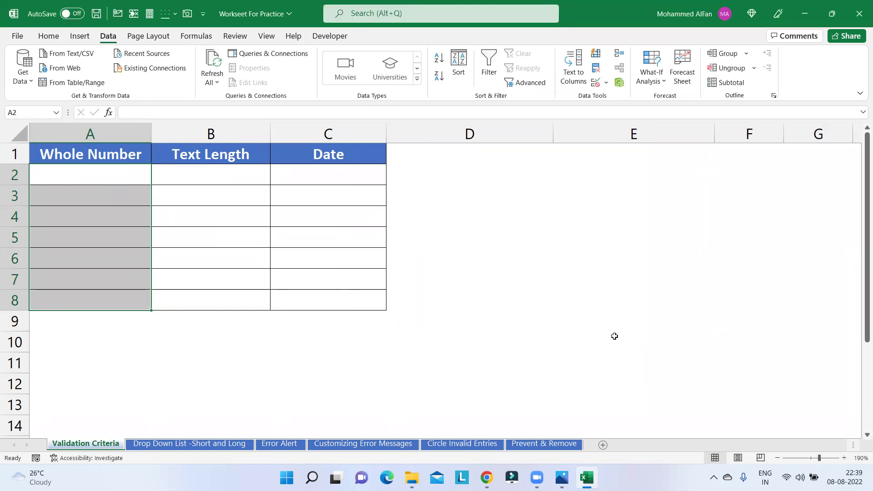
Enter 10 and 11 in A2:A3 and see 1 rejected in A4
left_click(612, 339)
left_click(103, 177)
type("10")
key("Return")
type("11")
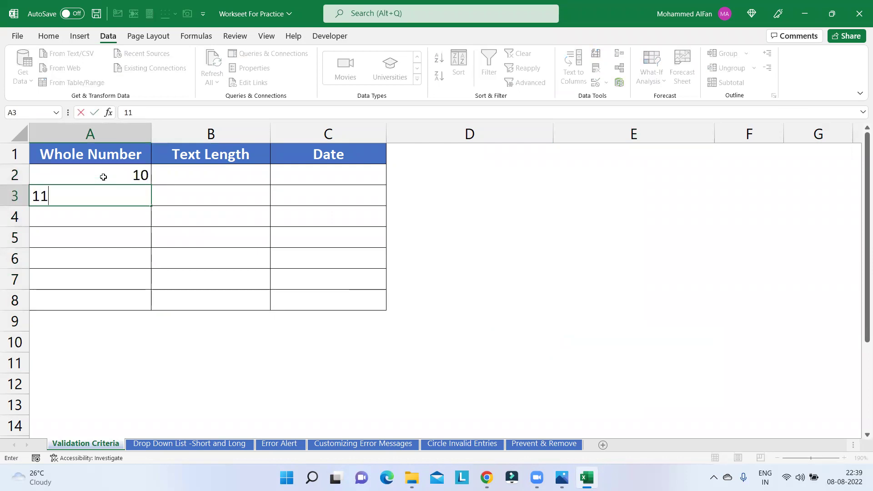
key("Return")
type("1")
key("Return")
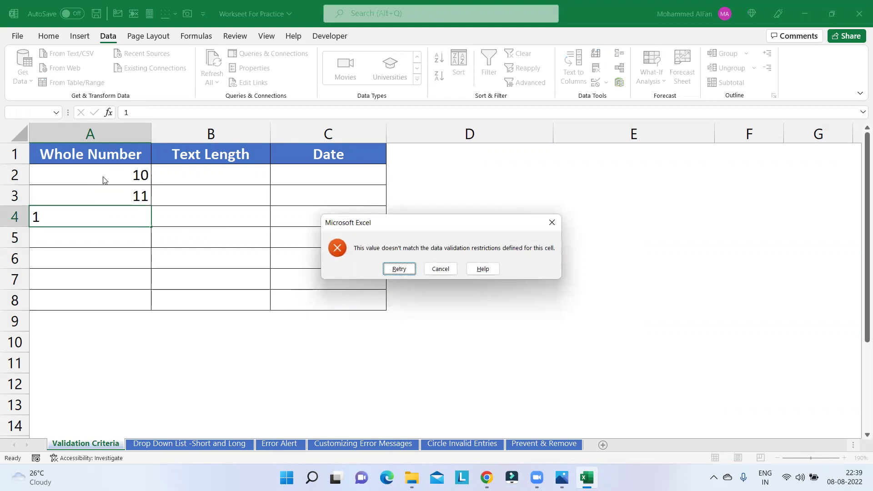
key("Return")
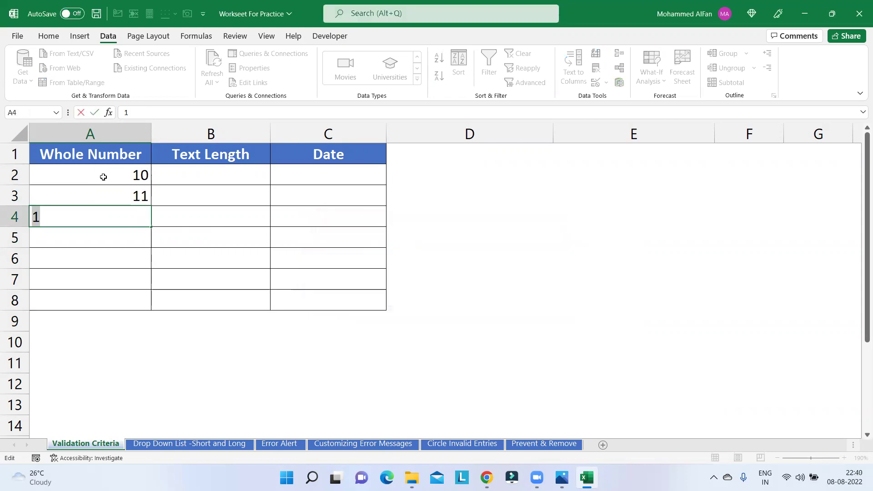
Enter 24 and 25 in A4:A5, see 26 rejected, and select A2:A8
type("24")
key("Return")
type("25")
key("Return")
type("2")
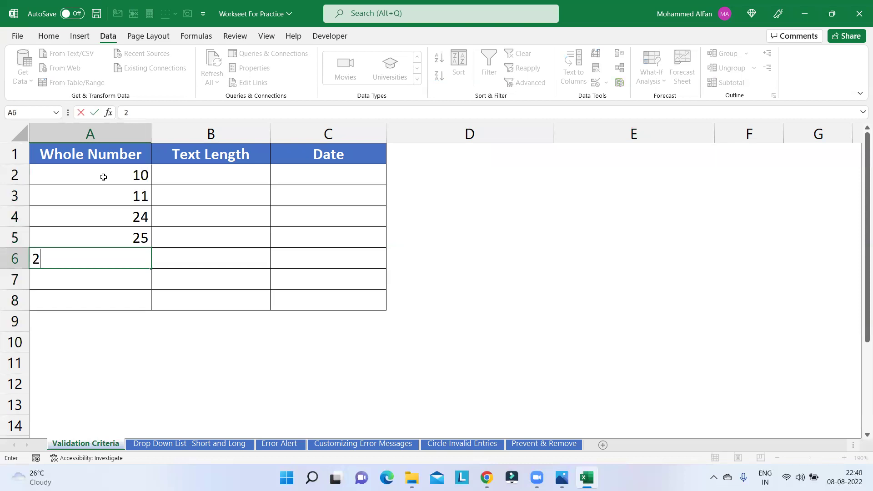
type("6")
key("Return")
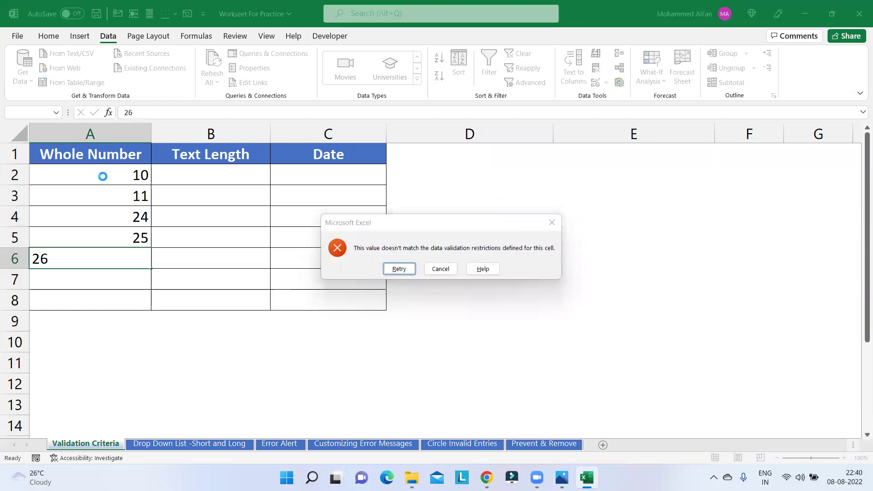
key("Return")
key("Escape")
left_click_drag(102, 178, 101, 293)
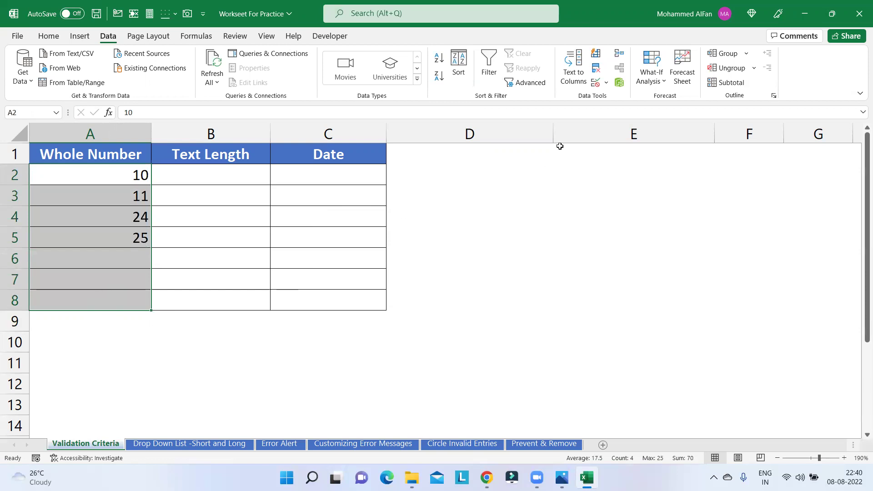
Review the whole-number rule's between comparison, close it unchanged, and select B2:B8
left_click(595, 82)
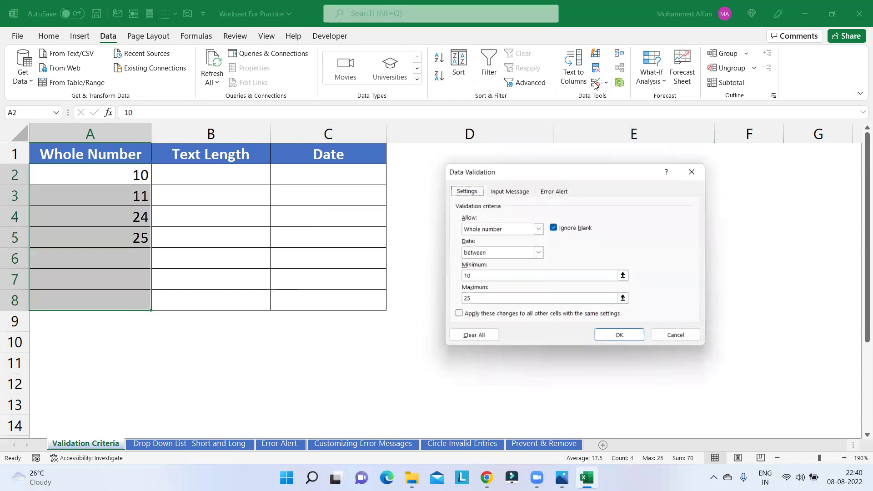
left_click(539, 257)
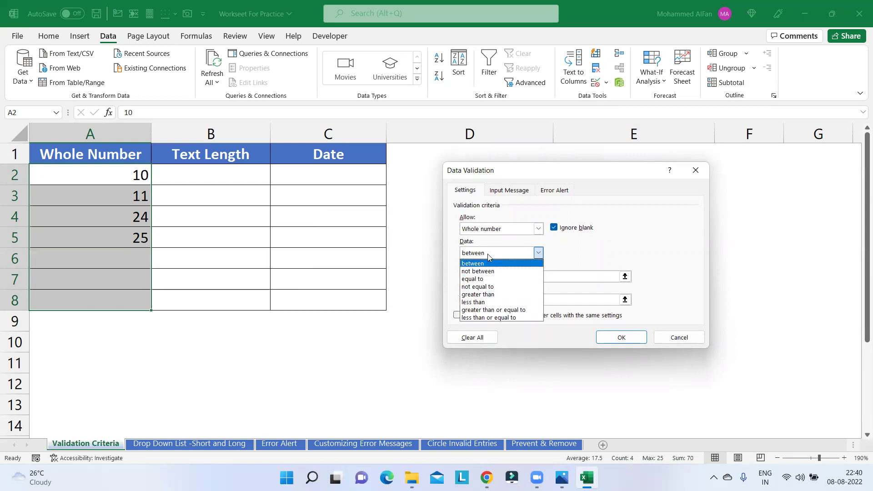
left_click(566, 255)
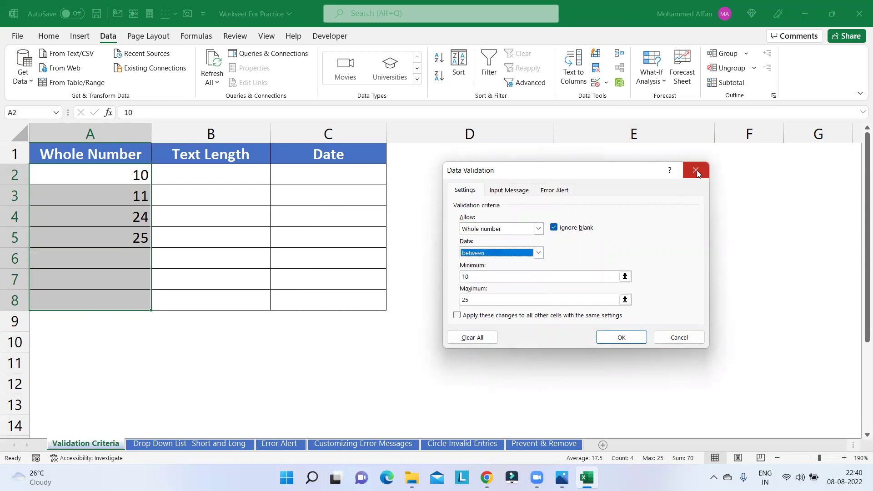
left_click(697, 170)
left_click_drag(230, 175, 231, 295)
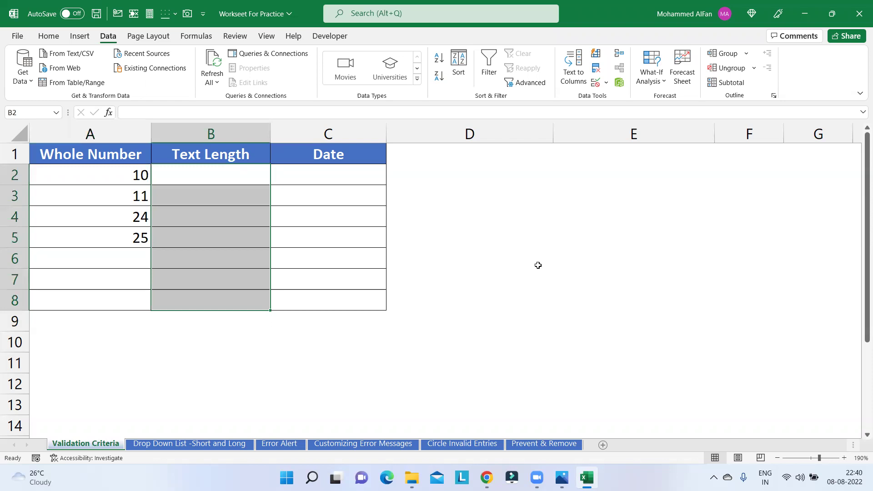
Limit entries in B2:B8 by text length, with a maximum of 4 characters
left_click_drag(249, 175, 252, 299)
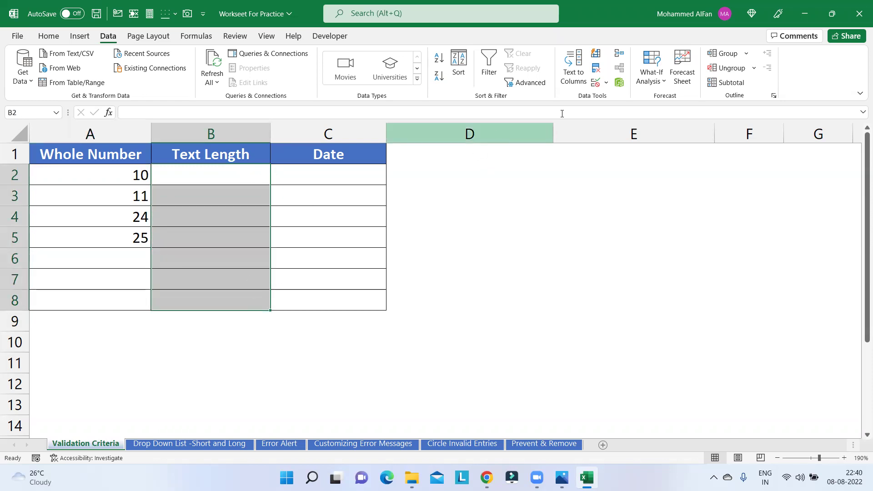
left_click(596, 82)
left_click(539, 229)
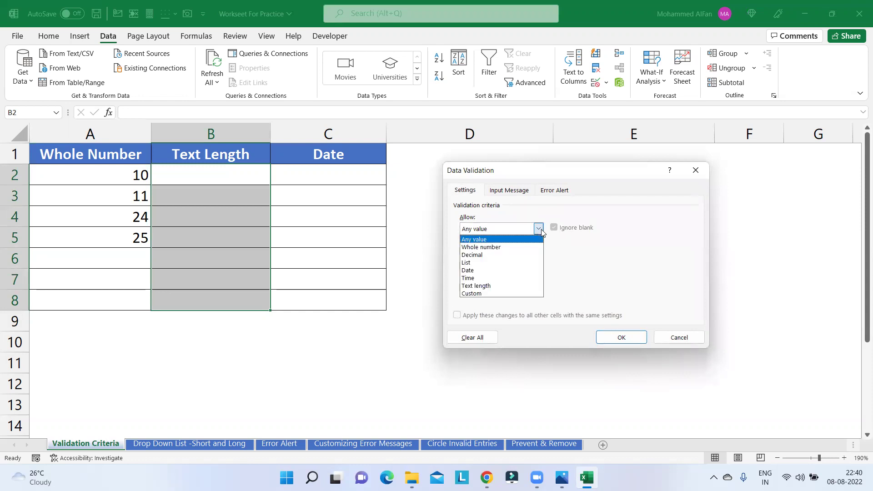
left_click(496, 285)
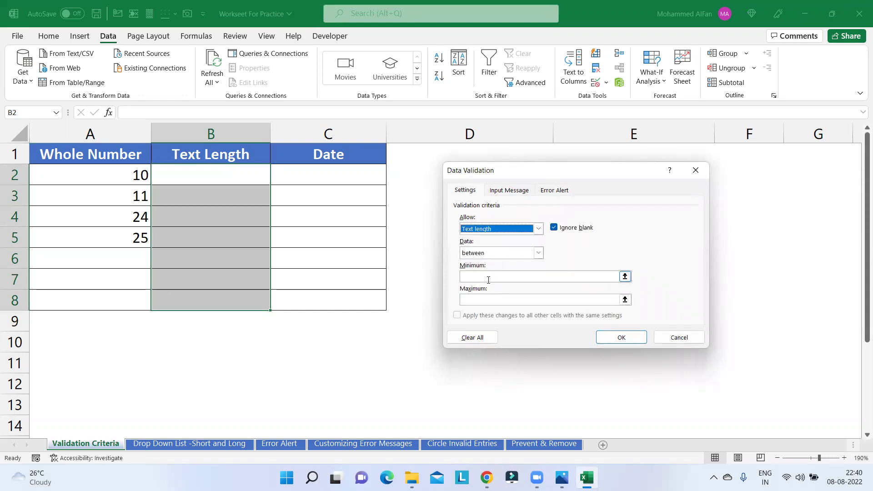
left_click(488, 277)
type("21")
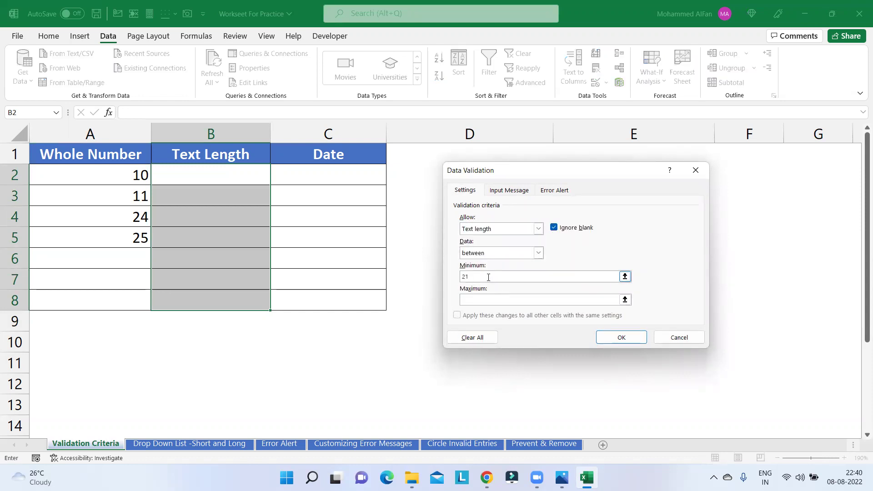
left_click(489, 300)
type("4")
left_click(615, 342)
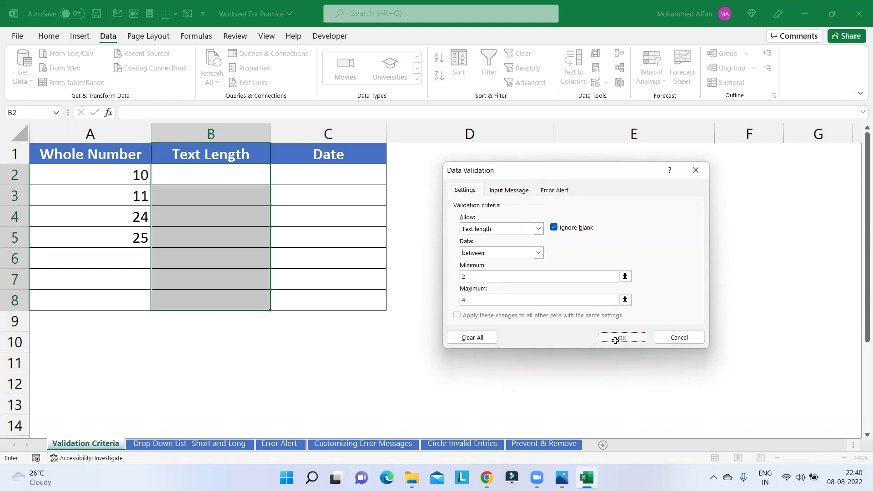
Enter ab and abc in B2:B3, see ccccc rejected in B4, then select A2:B8
left_click(248, 183)
type("a")
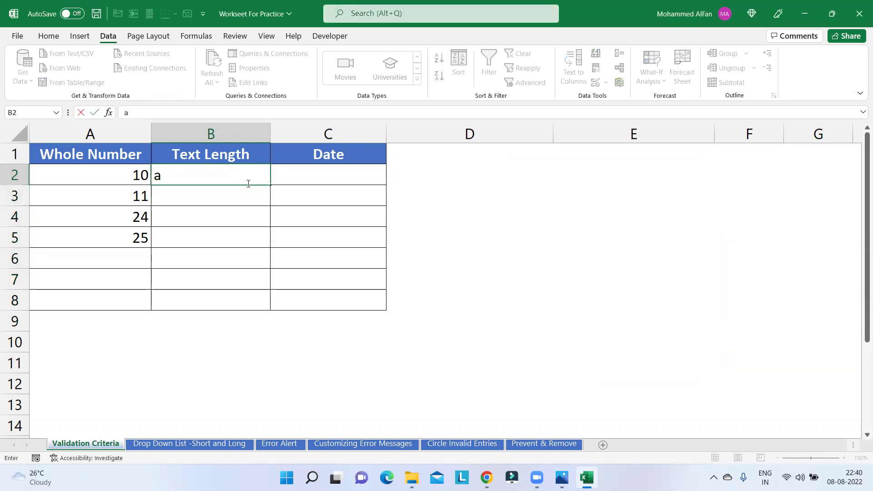
type("b")
key("Return")
type("abc")
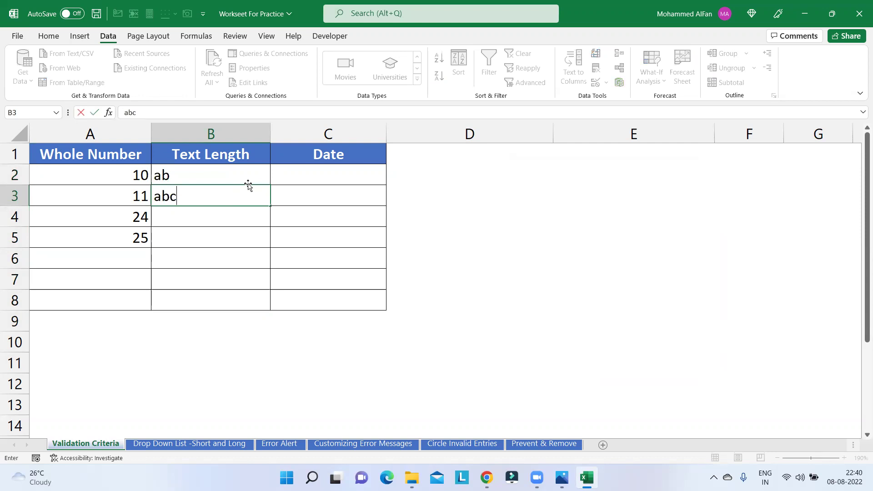
key("Return")
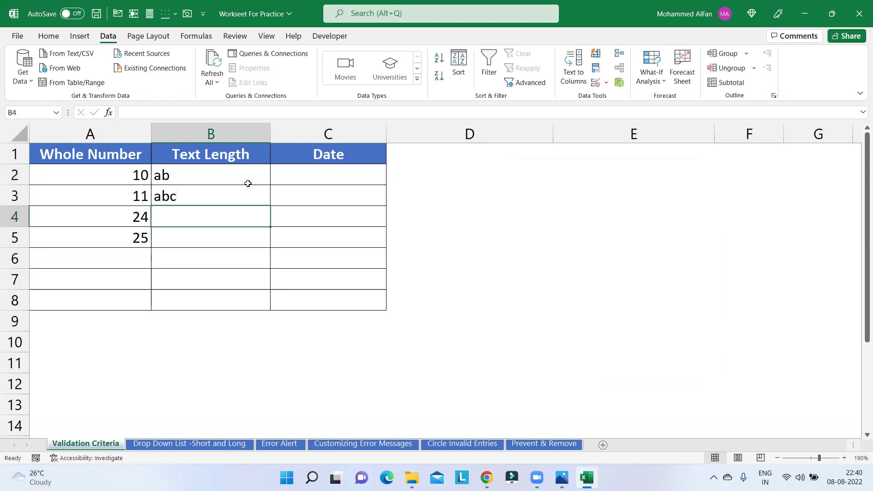
type("ccccc")
key("Return")
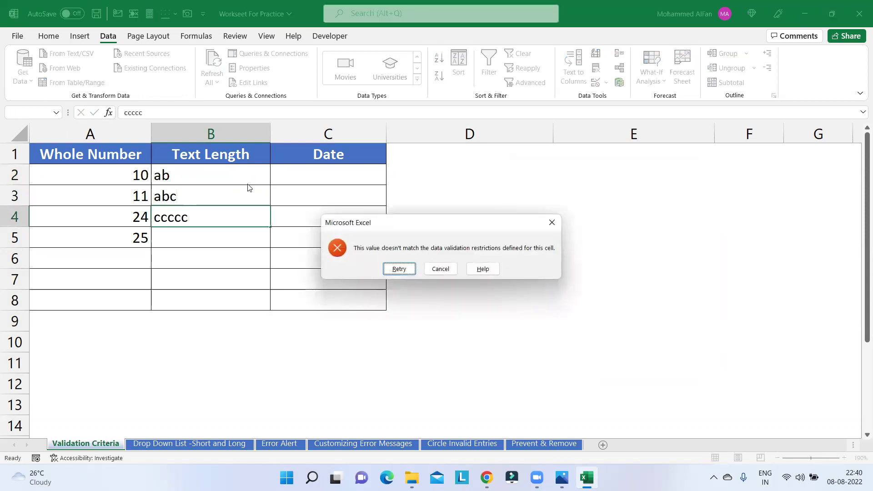
key("Return")
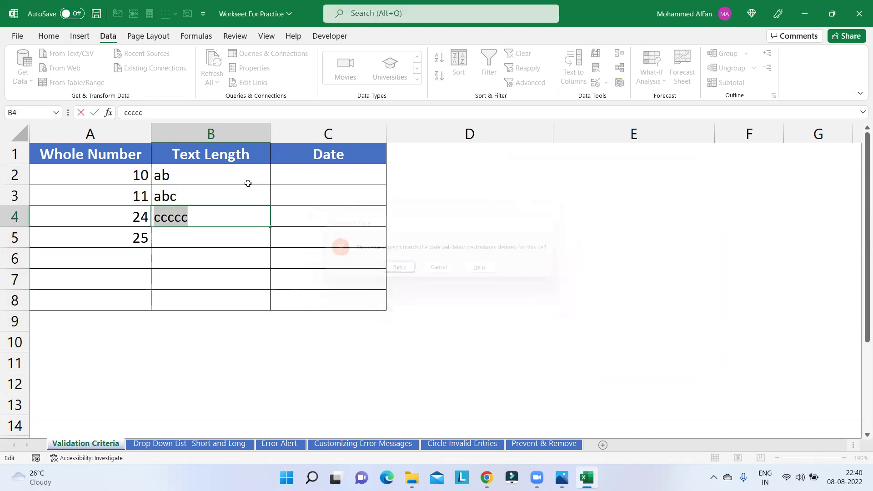
key("Escape")
left_click(478, 221)
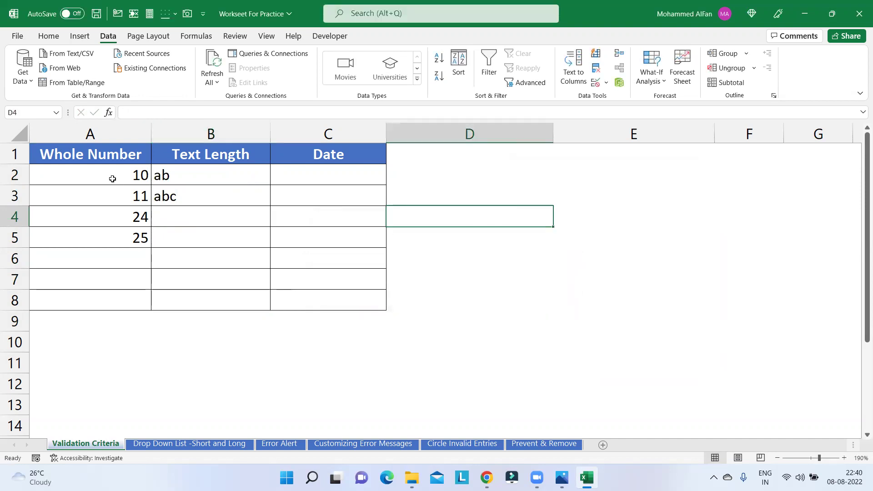
left_click_drag(113, 175, 196, 295)
left_click(288, 175)
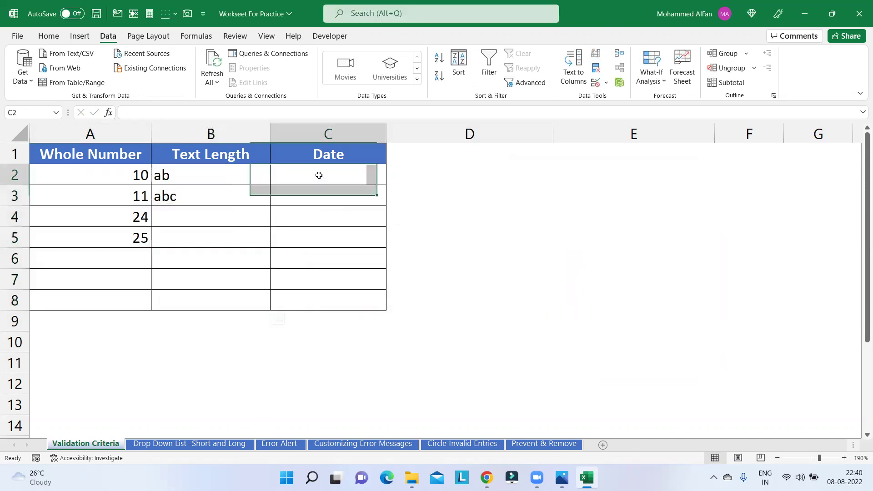
left_click_drag(114, 175, 216, 301)
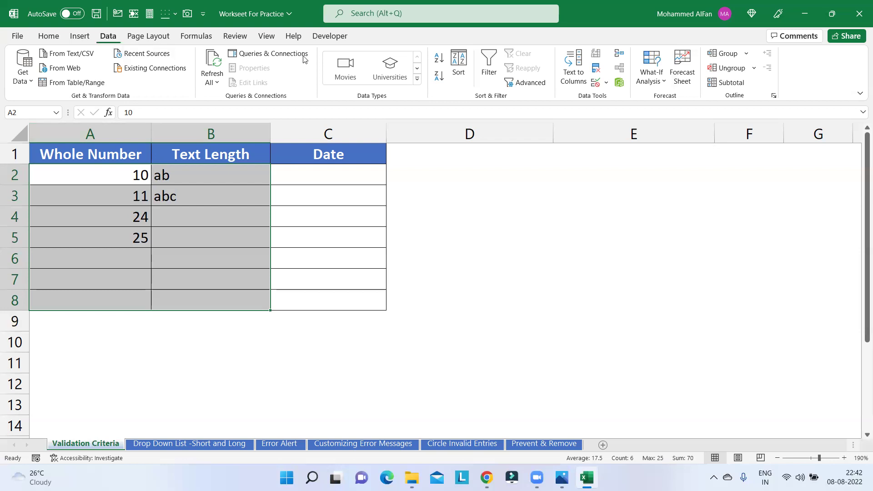
left_click(596, 83)
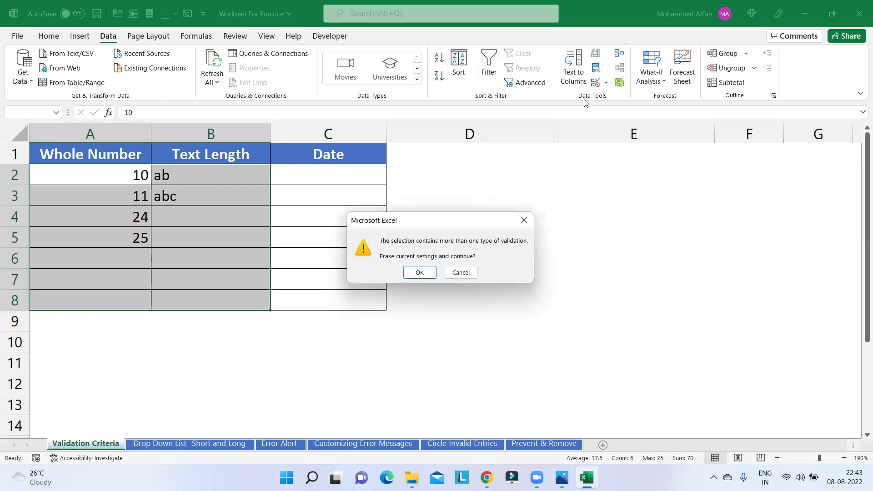
left_click(515, 221)
left_click(537, 199)
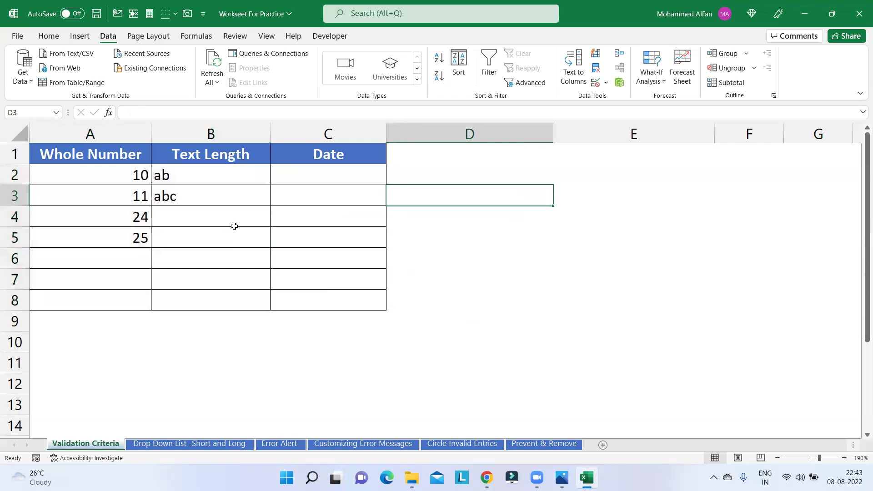
left_click(224, 230)
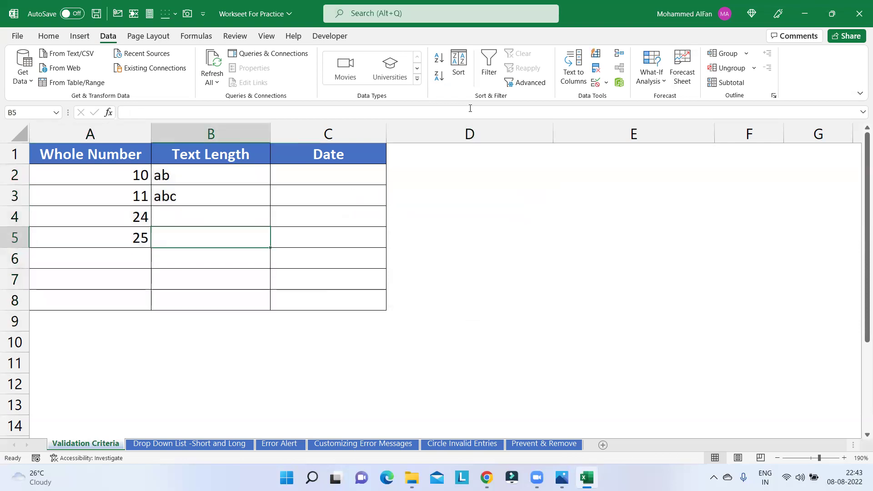
left_click(595, 85)
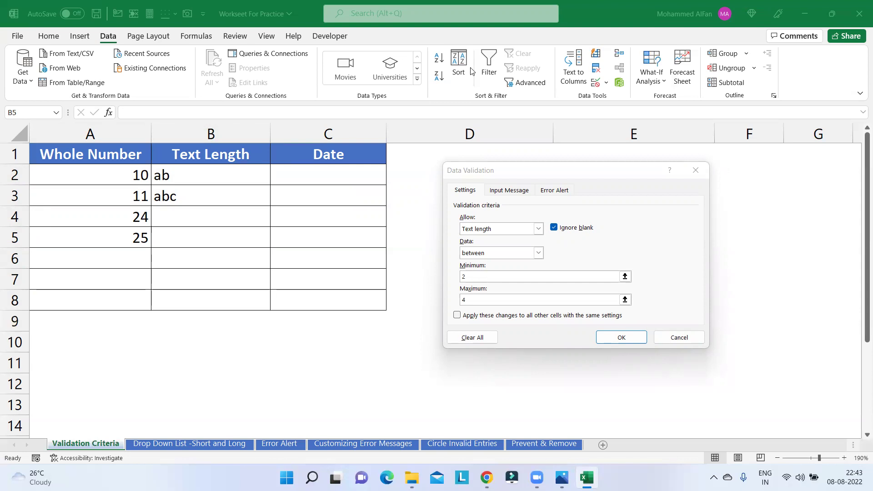
key("Return")
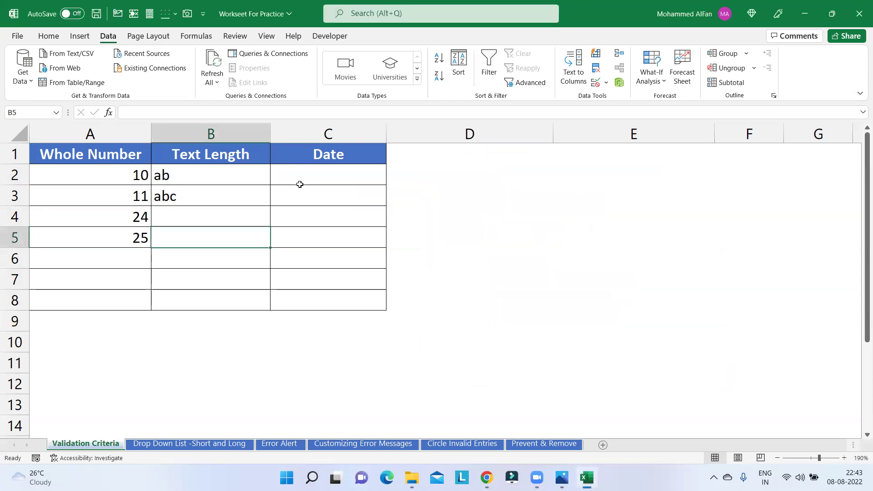
left_click(141, 174)
left_click_drag(136, 197, 139, 300)
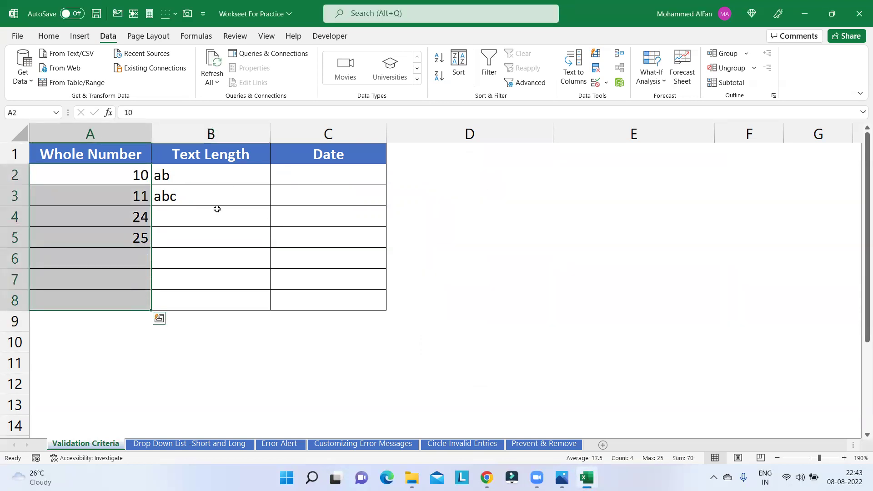
left_click_drag(215, 182, 217, 286)
left_click(490, 236)
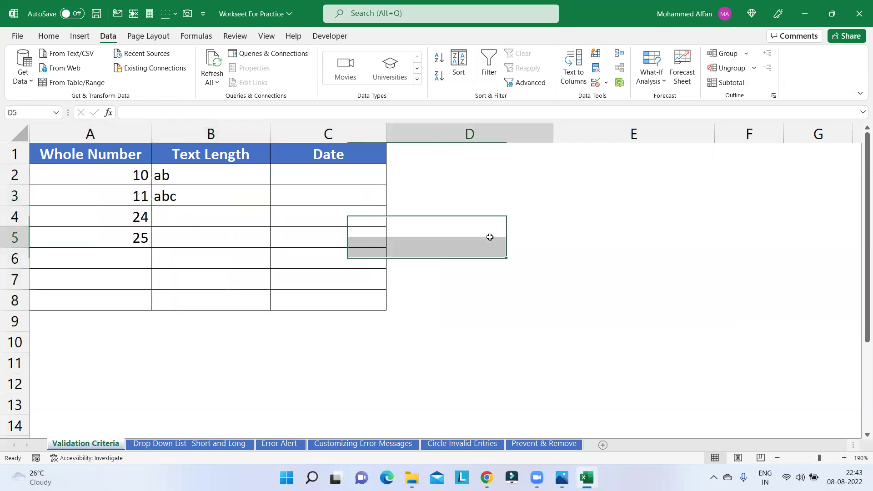
left_click(357, 175)
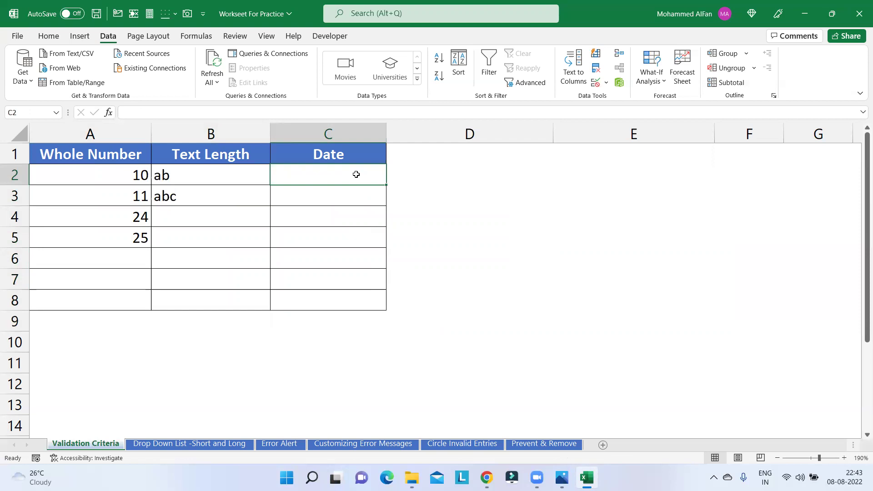
Insert today's date in C2 and leave a stray semicolon in E4
key("ctrl+semicolon")
key("Return")
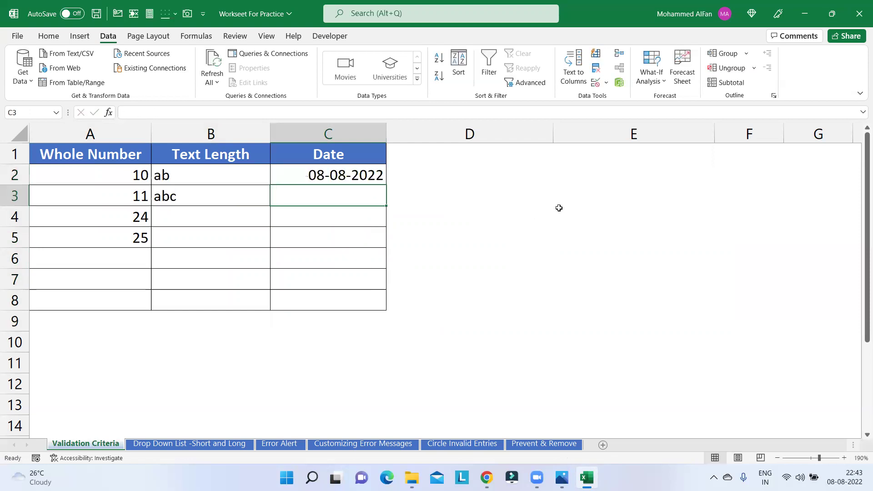
left_click(559, 208)
type(";")
key("Return")
left_click(586, 217)
key("Left")
left_click(571, 222)
Insert today's date in C3, clear the test dates, and select C2:C8
left_click(380, 191)
key("ctrl+semicolon")
key("ctrl+Return")
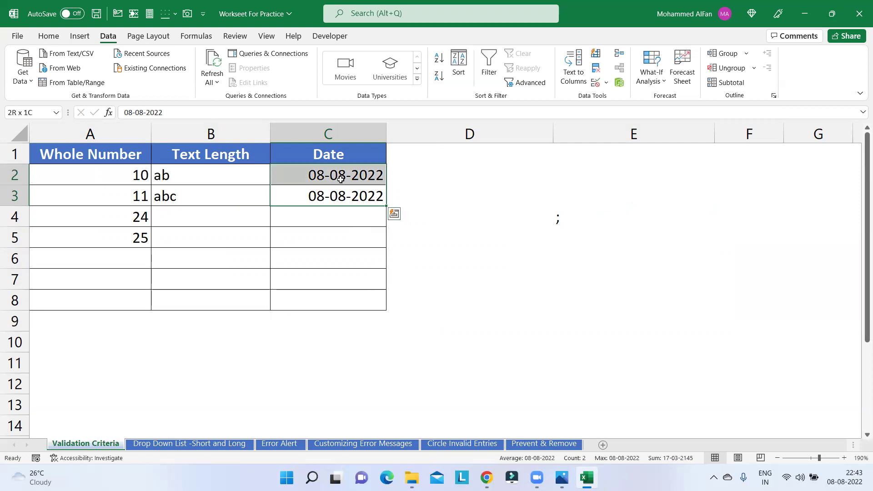
key("Delete")
left_click_drag(342, 178, 351, 300)
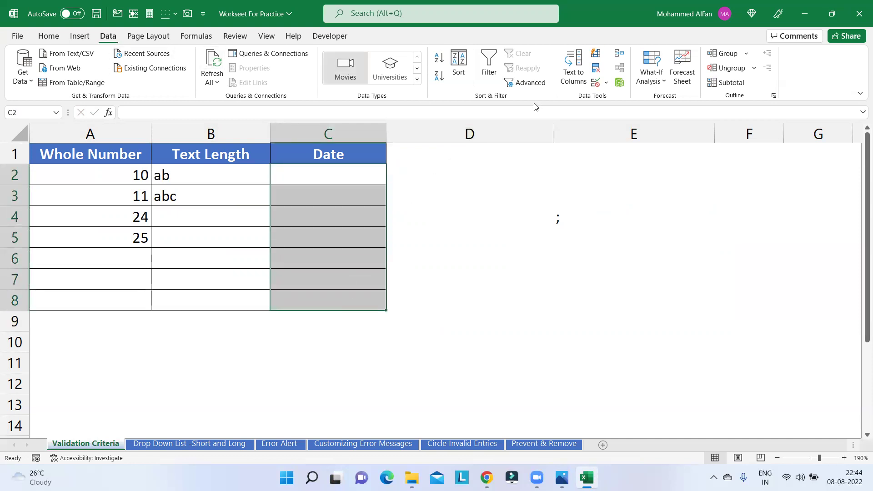
Allow only dates from 08-08-2022 to 15-08-2022 in C2:C8, then select C2
left_click(596, 83)
left_click(539, 228)
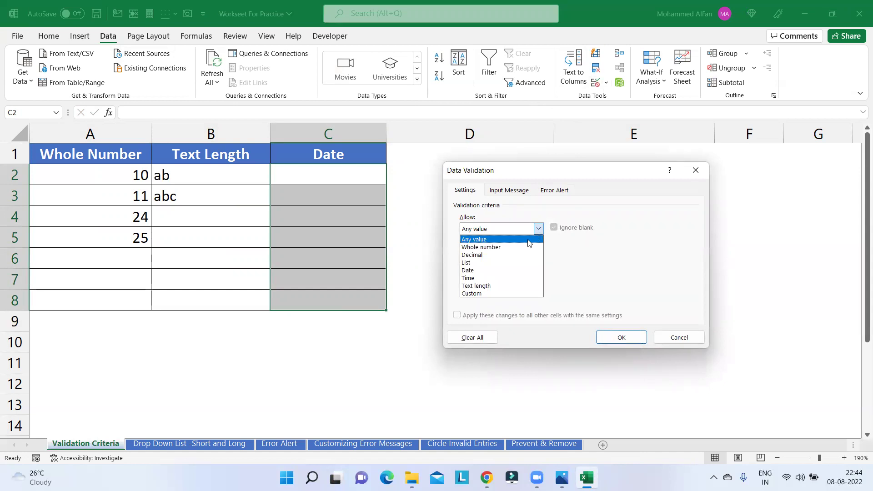
left_click(509, 271)
left_click(497, 276)
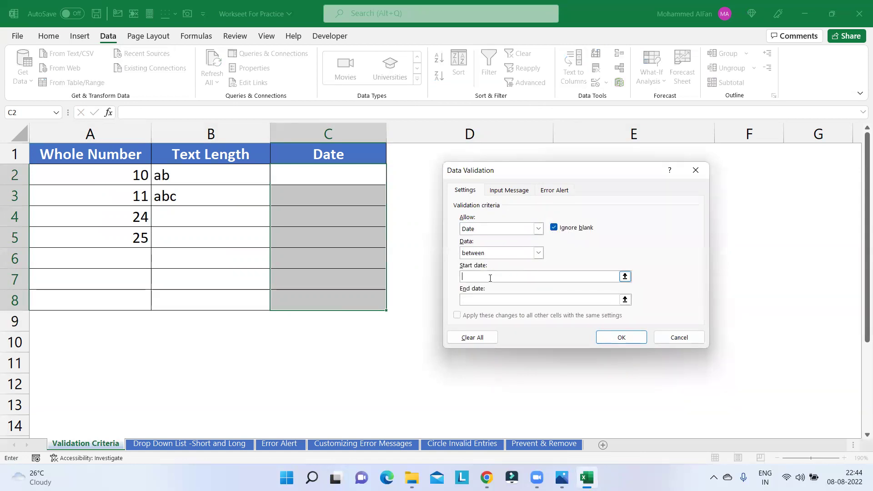
type("08-08-2022")
left_click(471, 299)
type("08-08-2022")
left_click_drag(468, 301, 451, 301)
type("15")
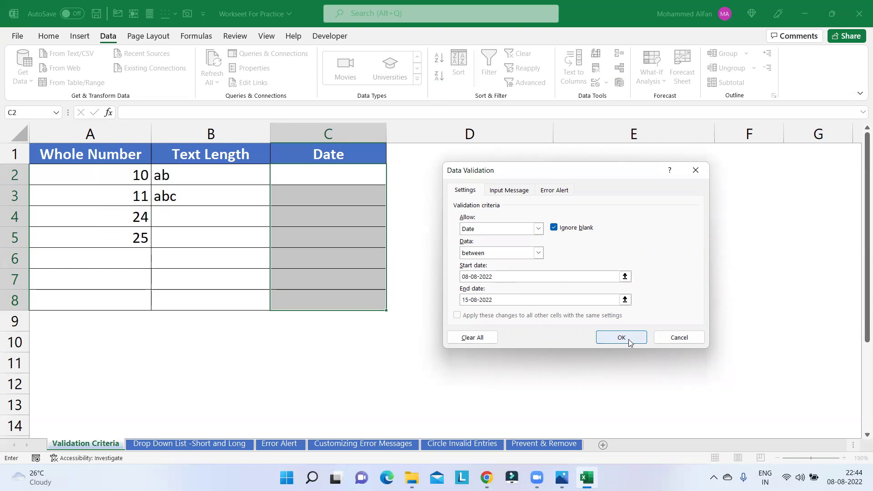
left_click(629, 342)
left_click(628, 339)
left_click(361, 181)
Enter 08-08-2022 in C2, then try the out-of-range date 16-08-2022
type("08-08-2022")
key("Return")
double_click(359, 176)
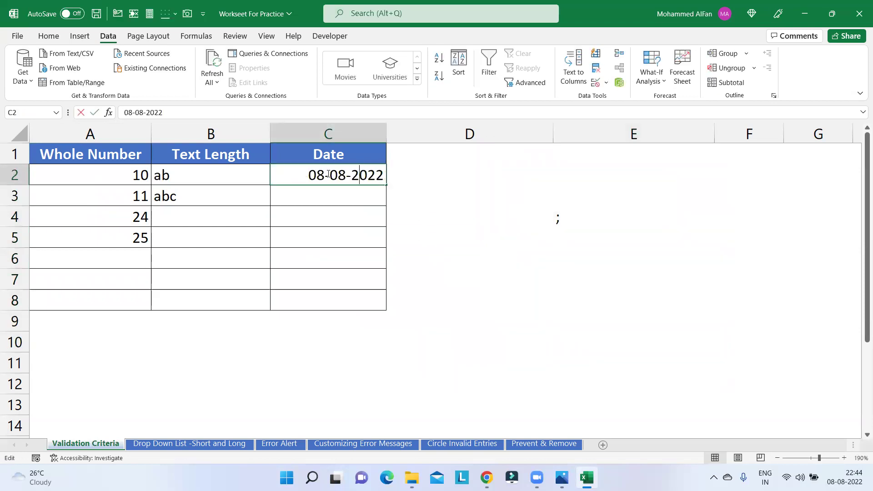
left_click(329, 174)
key("BackSpace")
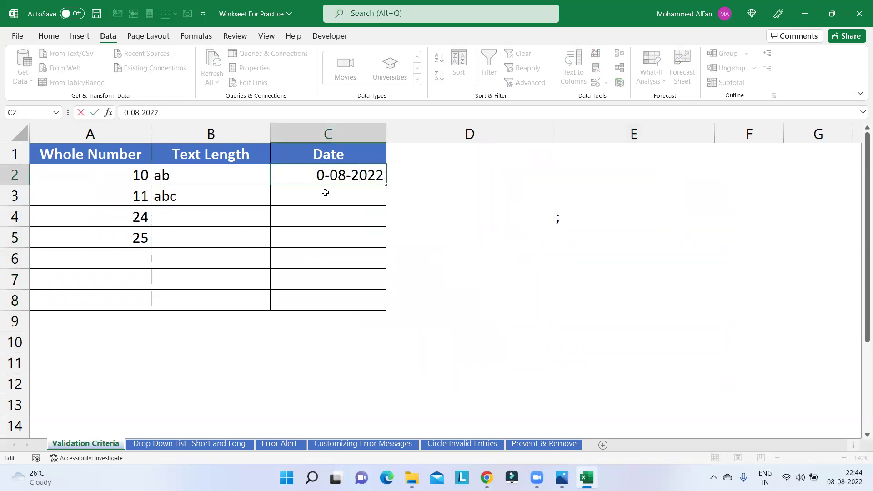
key("BackSpace")
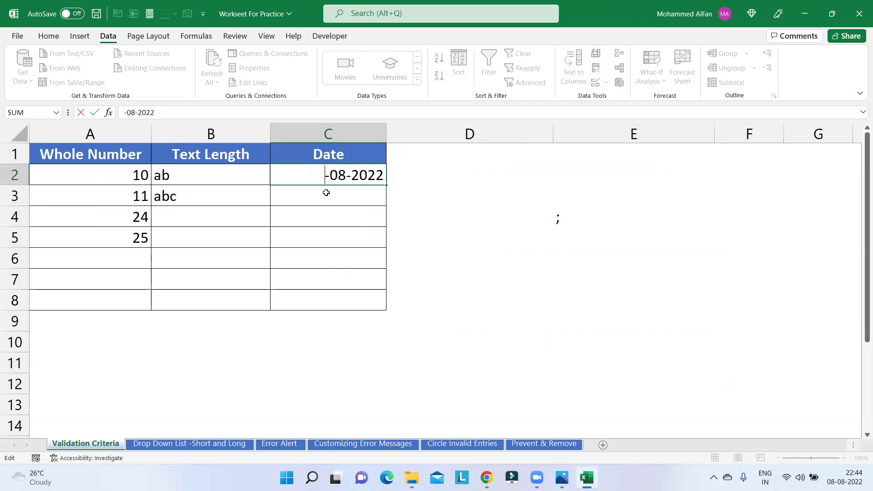
type("16")
key("Return")
key("Return")
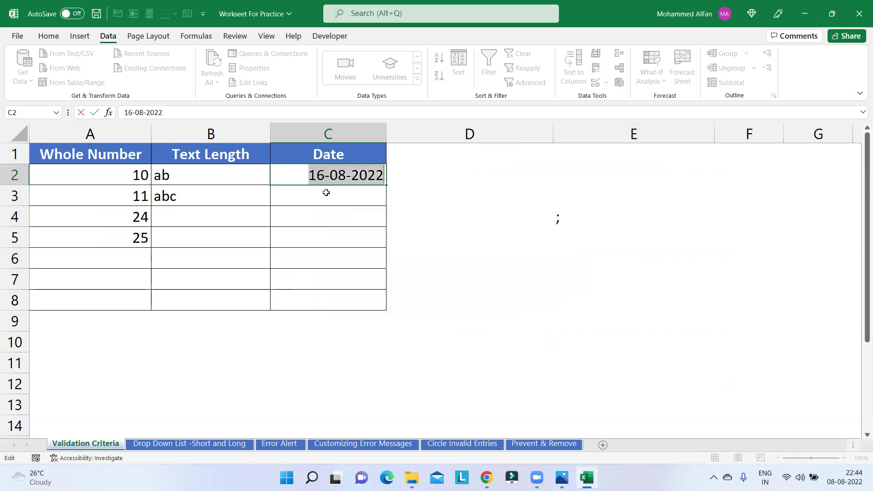
Try 07-08-2022 in C2, cancel to keep 08-08-2022, and reopen the Date cells' validation
left_click(317, 175)
double_click(318, 175)
type("0")
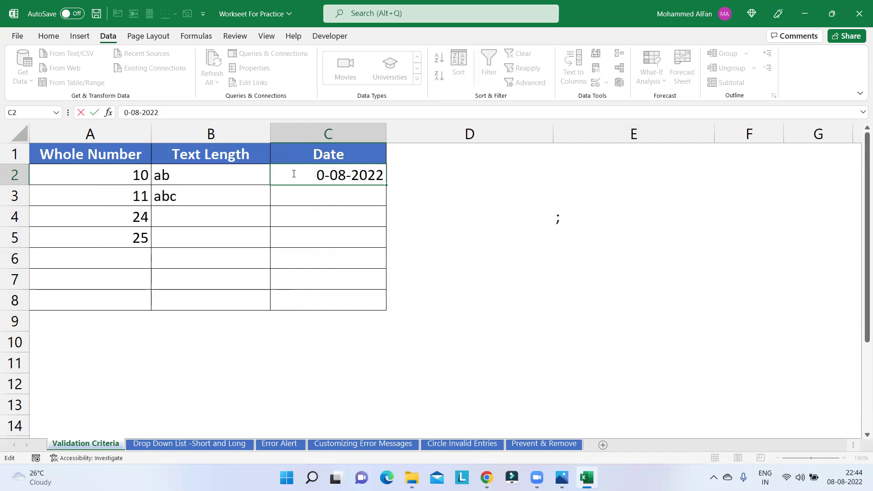
type("7")
key("Return")
key("Return")
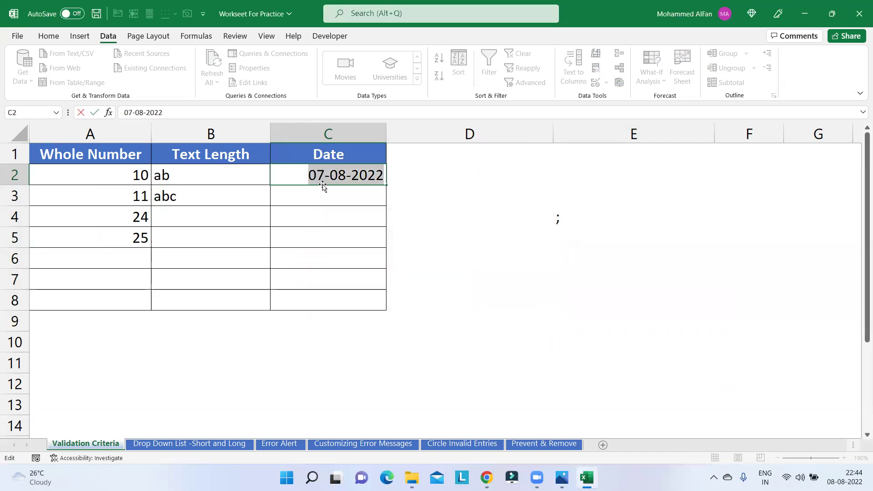
key("Return")
left_click(439, 268)
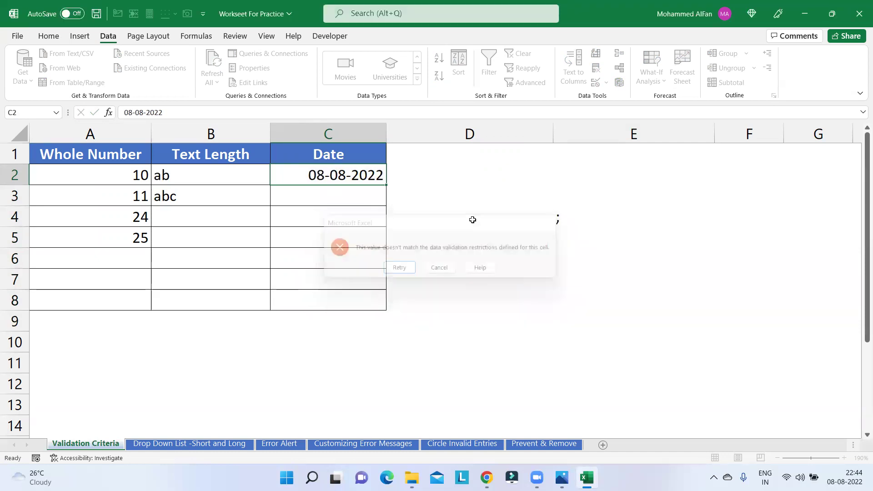
left_click_drag(328, 196, 334, 301)
left_click(595, 82)
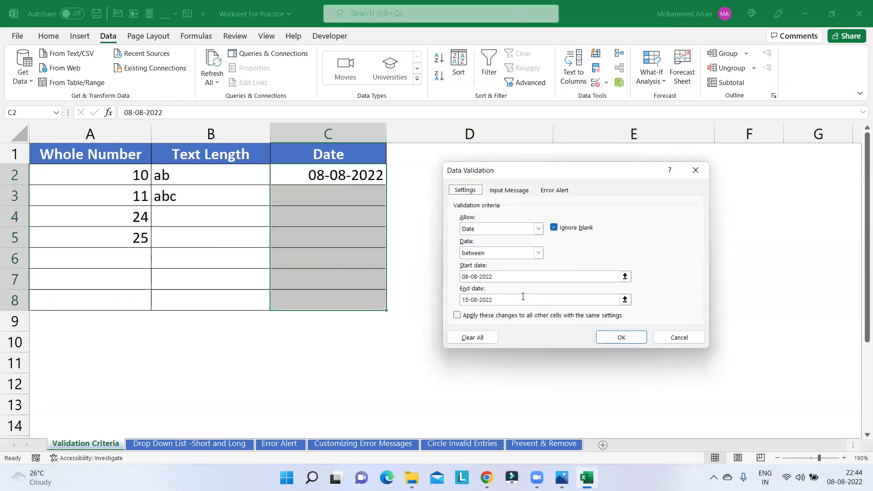
Try the greater than comparison, then restore between 08-08-2022 and 15-08-2022
left_click(540, 256)
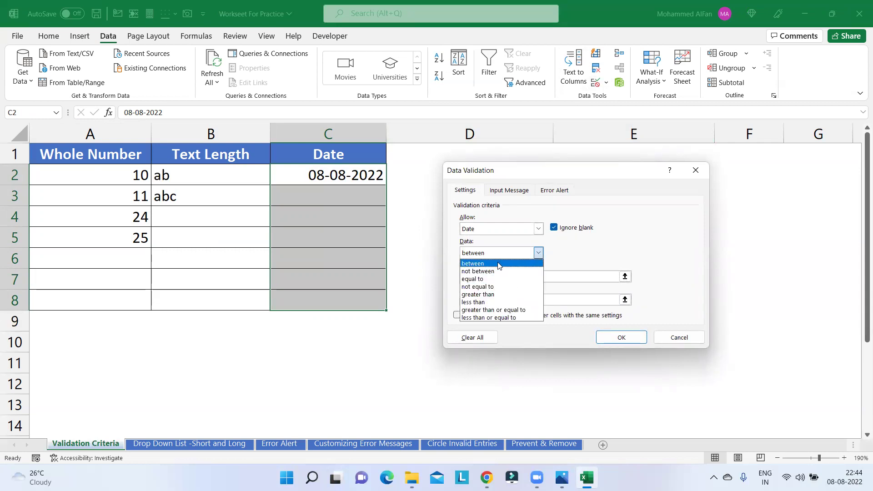
left_click(499, 265)
left_click(539, 253)
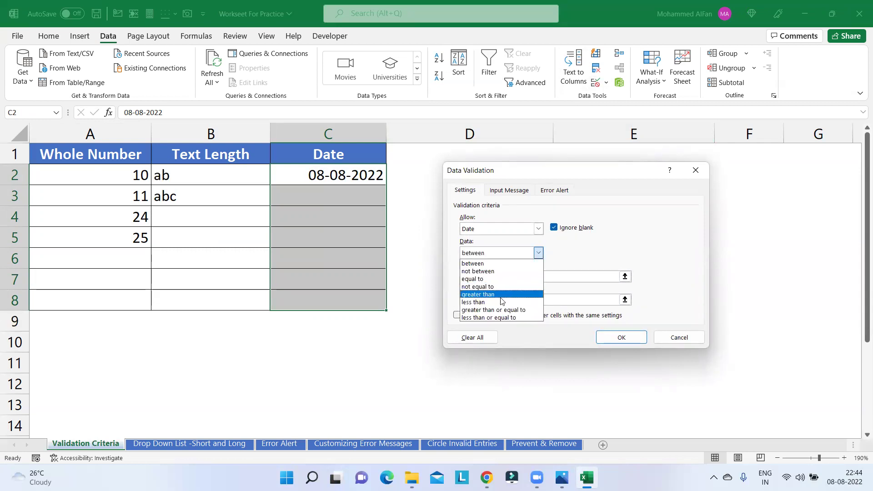
left_click(538, 252)
left_click(539, 253)
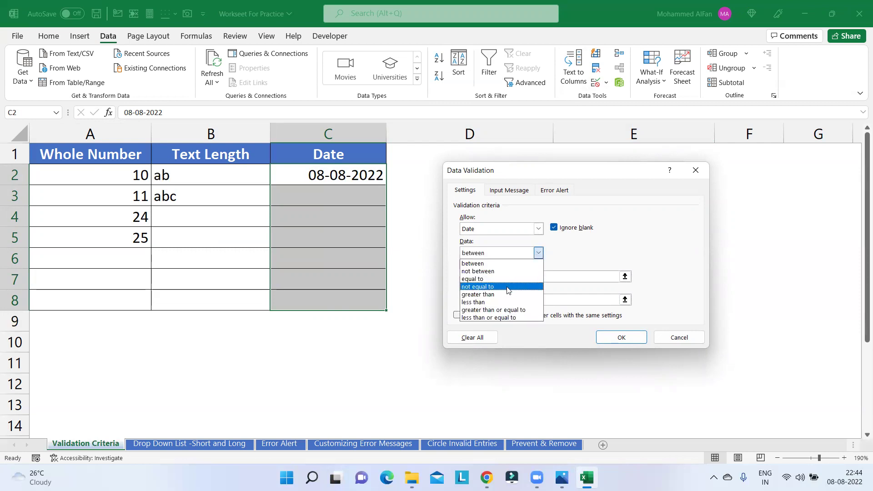
left_click(506, 295)
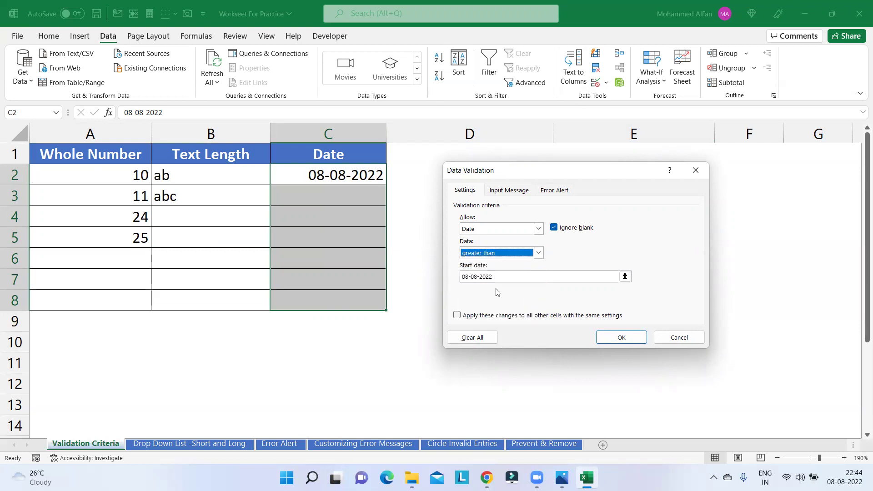
left_click(538, 252)
left_click(473, 263)
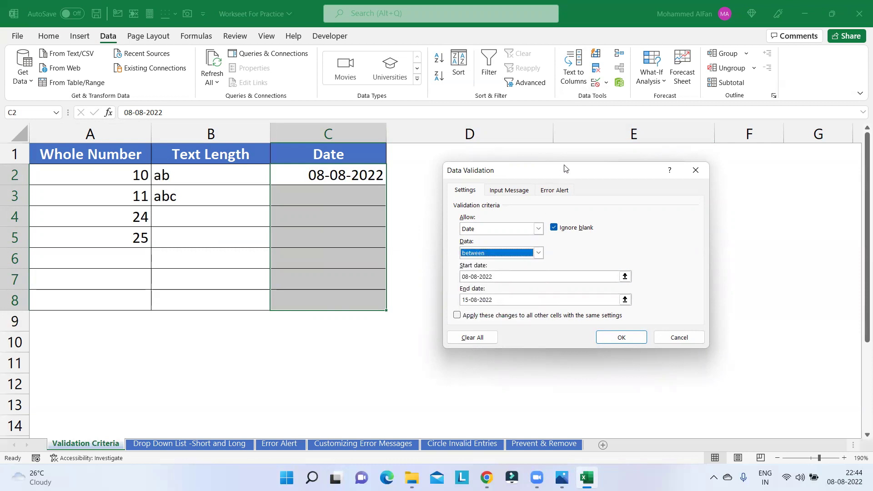
left_click_drag(564, 171, 566, 149)
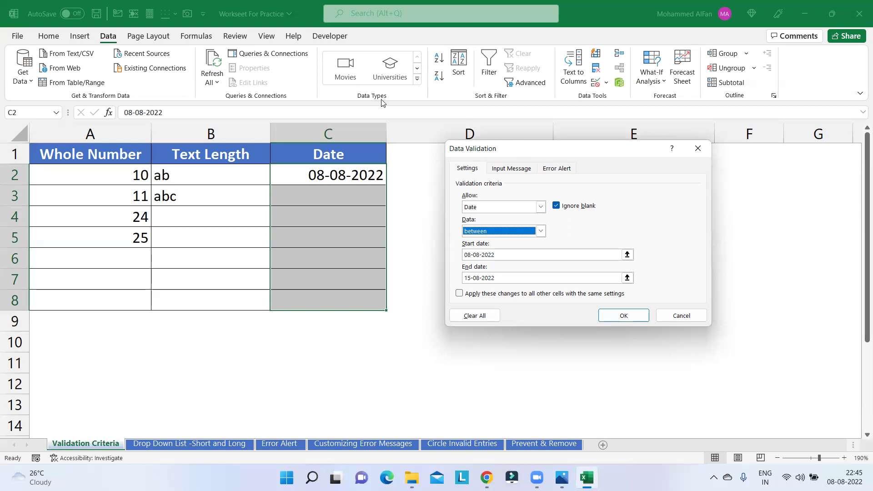
Close the validation settings and insert today's date into scratch cell E6
left_click(698, 150)
left_click(337, 182)
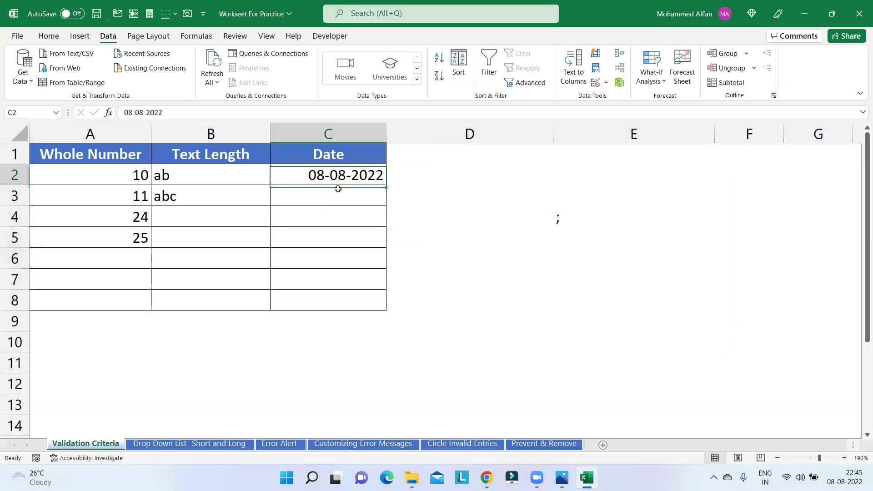
left_click_drag(338, 188, 339, 300)
double_click(569, 265)
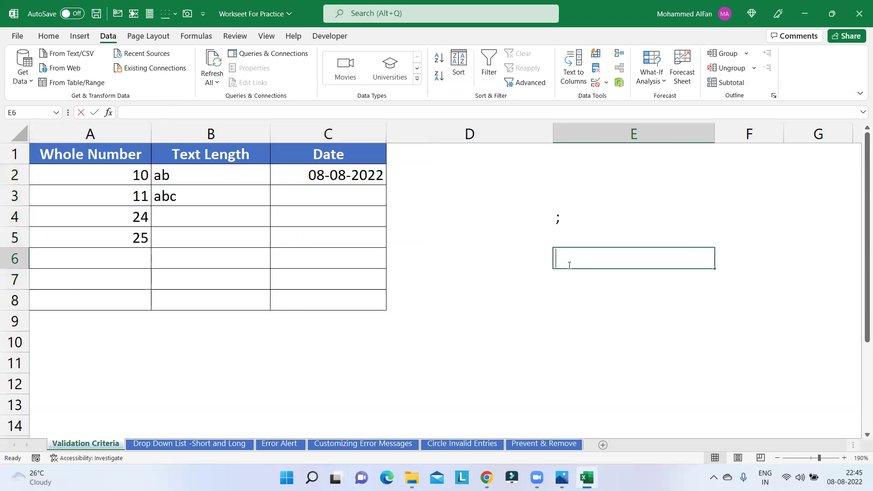
key("ctrl+semicolon")
key("Return")
Change E6 to 07-08-2022, paste it into C3 to test the rule, then undo
double_click(646, 258)
key("BackSpace")
type("7")
key("Return")
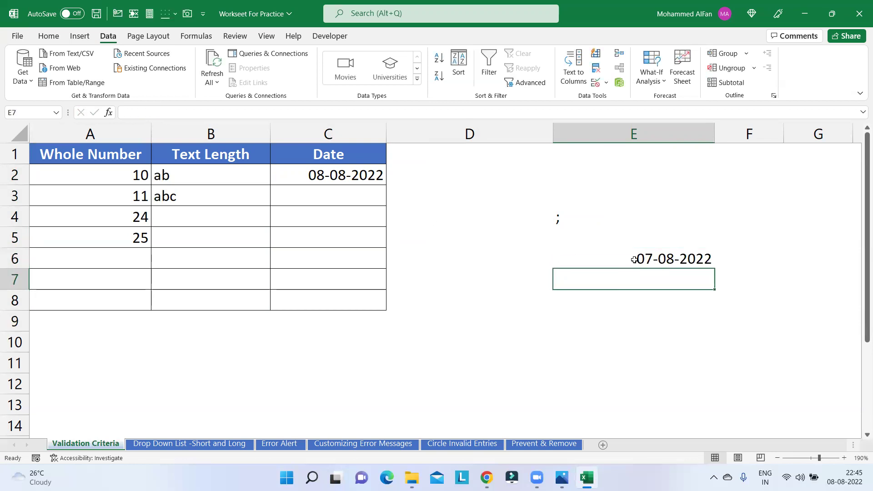
left_click(634, 259)
key("ctrl+c")
left_click(351, 204)
key("ctrl+v")
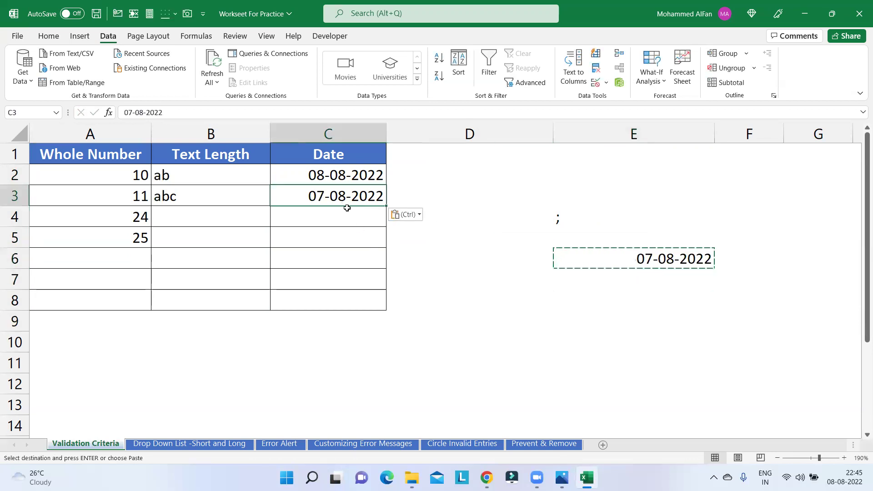
left_click_drag(344, 175, 332, 302)
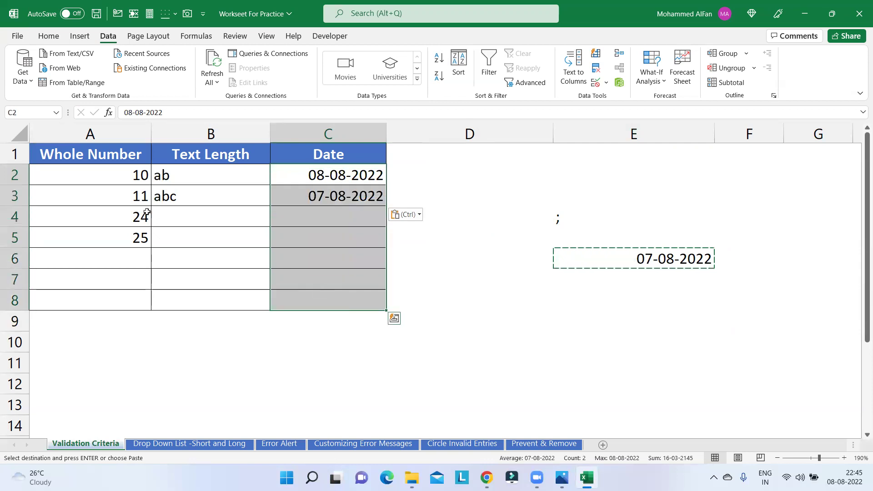
key("ctrl+z")
Enter 1 in D5, paste it into A6 to test the rule, then undo
left_click_drag(117, 172, 111, 297)
left_click(515, 236)
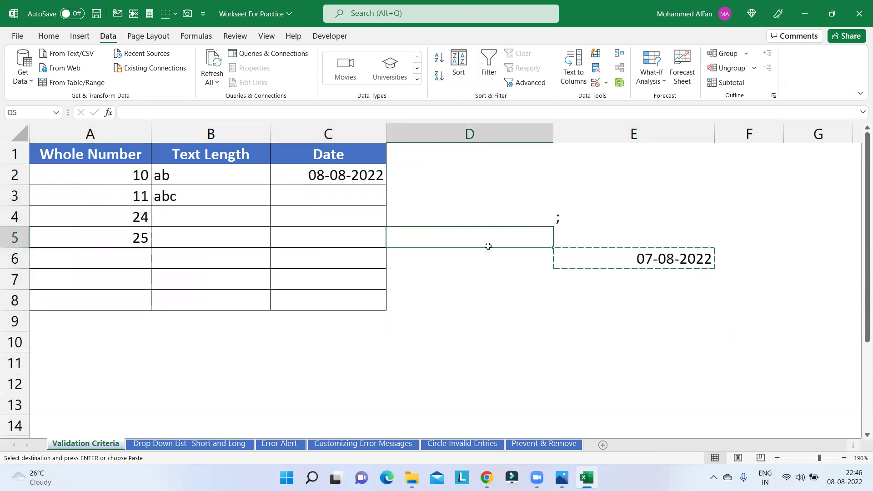
left_click_drag(135, 176, 146, 285)
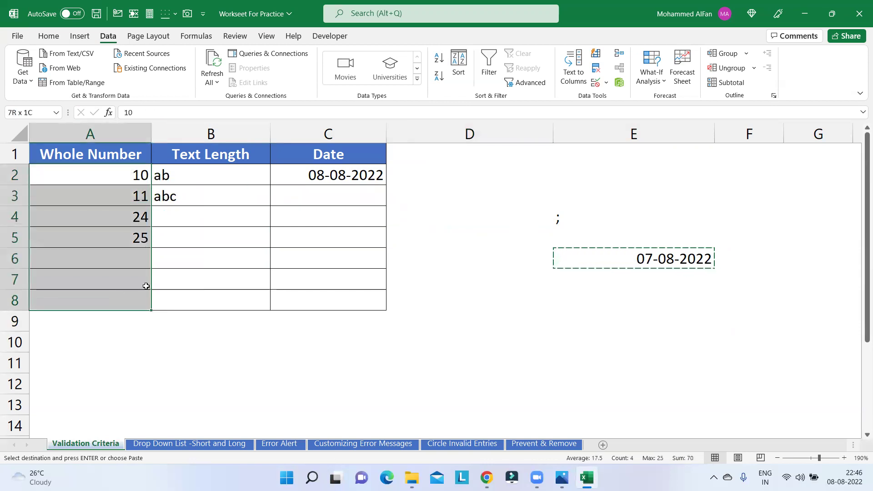
left_click(480, 234)
type("1")
key("Return")
left_click(486, 230)
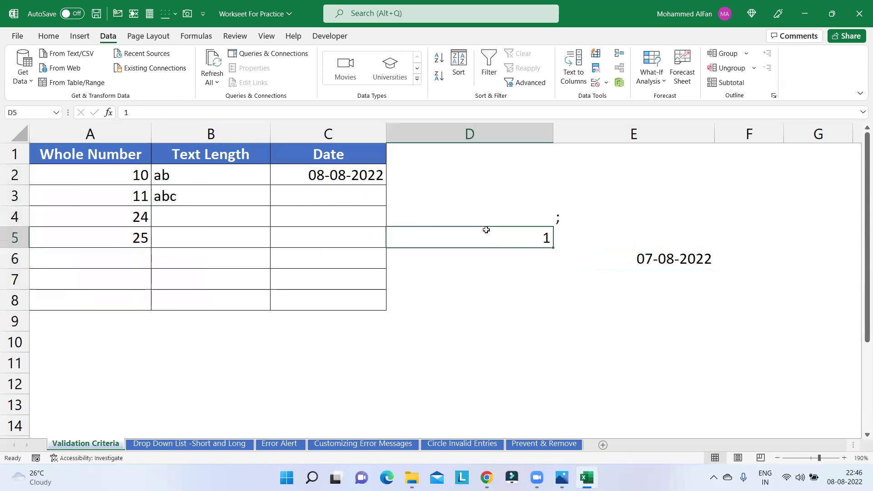
key("ctrl+c")
left_click(131, 263)
key("ctrl+v")
key("ctrl+z")
Cancel an accidental table move and reselect C2:C8, with C2 still 08-08-2022
left_click(535, 342)
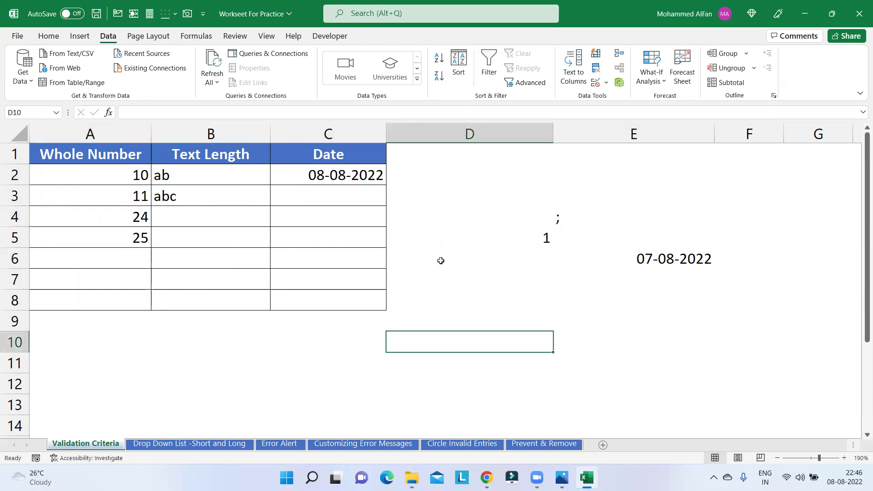
left_click(132, 180)
left_click(122, 195)
left_click(121, 217)
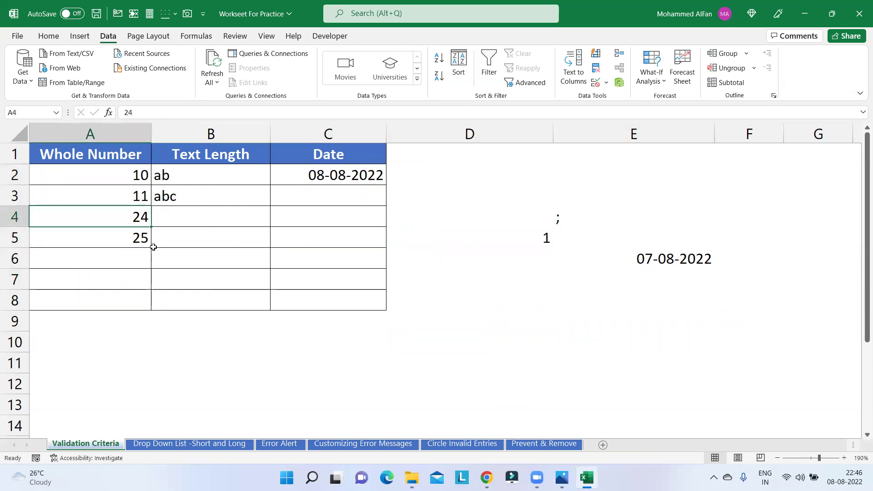
mouse_move(111, 174)
left_mouse_down()
mouse_move(312, 296)
mouse_move(522, 212)
left_mouse_up()
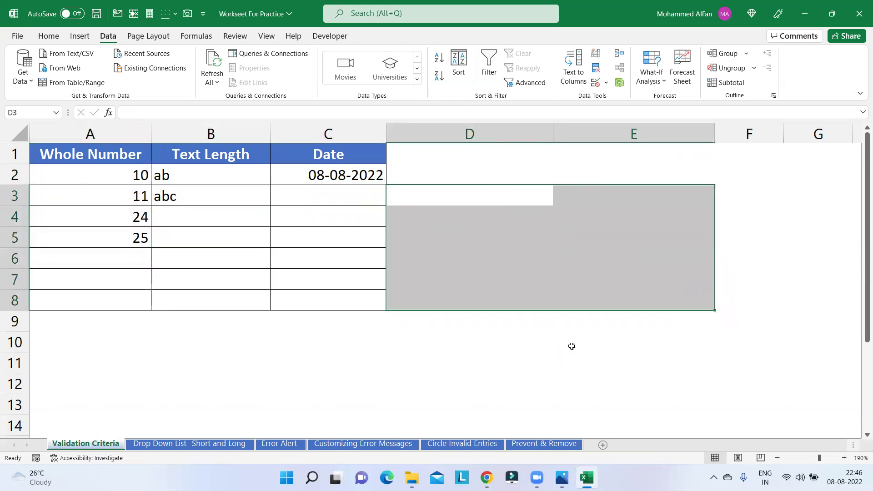
left_click(546, 349)
left_click_drag(111, 174, 325, 302)
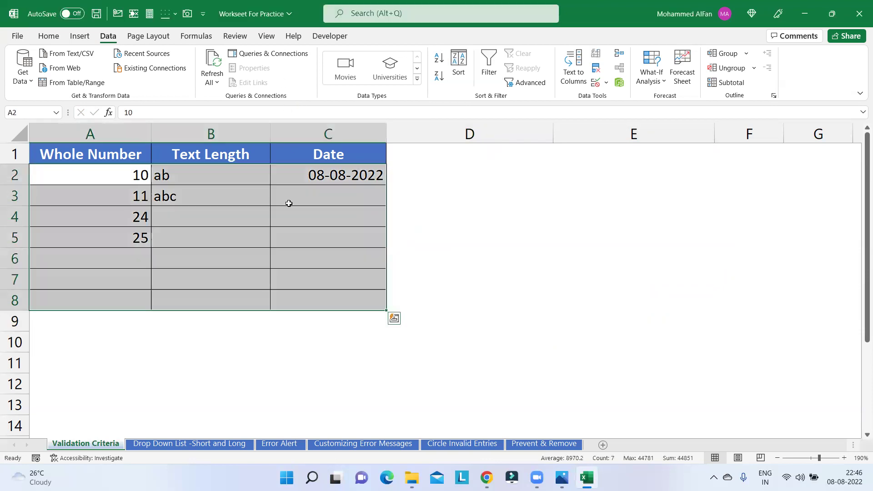
left_click(314, 177)
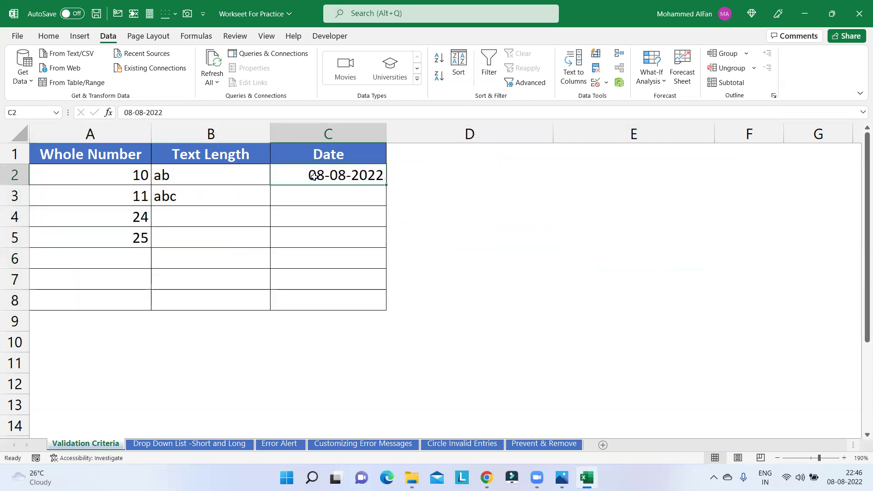
double_click(324, 176)
left_click_drag(332, 177, 335, 300)
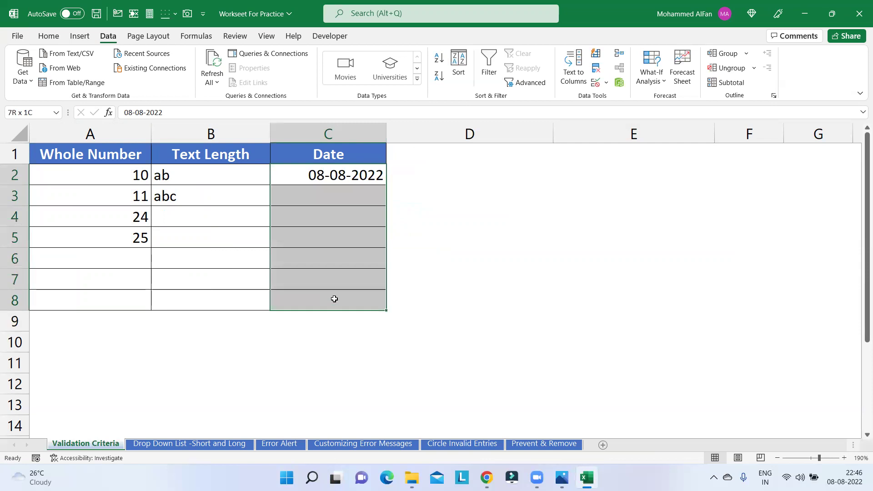
left_click(596, 82)
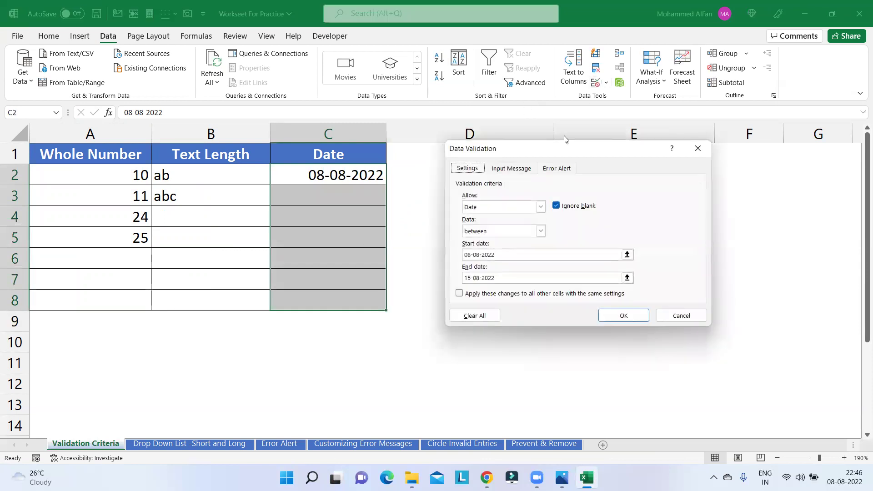
left_click(504, 275)
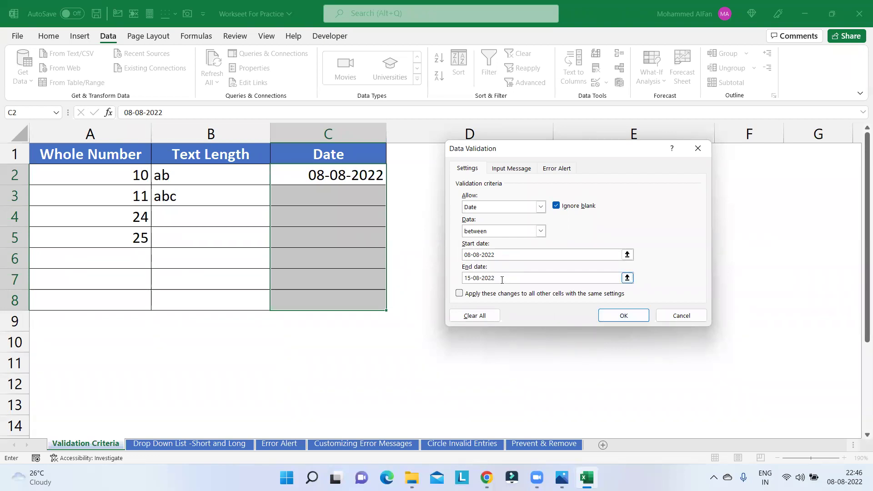
double_click(507, 279)
left_click(508, 280)
left_click_drag(503, 254, 432, 254)
Close the Data Validation dialog and enter a semicolon in E4
left_click(699, 148)
left_click(698, 214)
type(";")
key("Return")
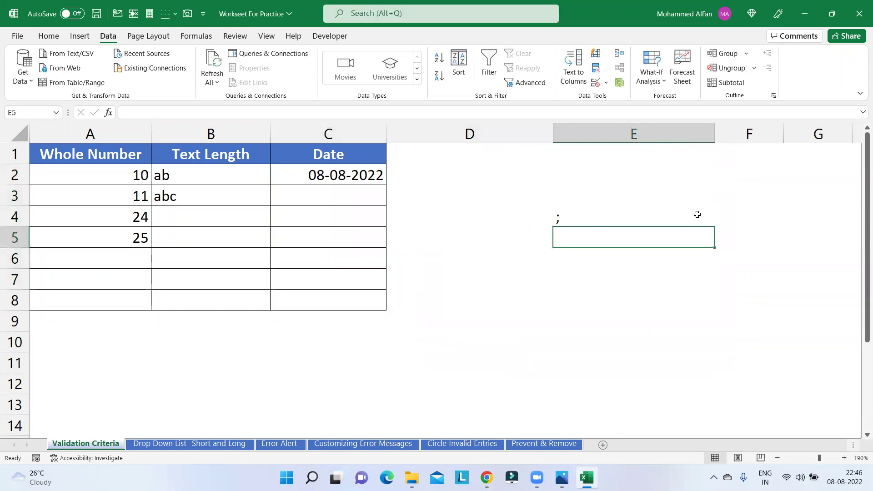
Type 'ctrl' into D4 and right-align it
left_click(550, 216)
type("c")
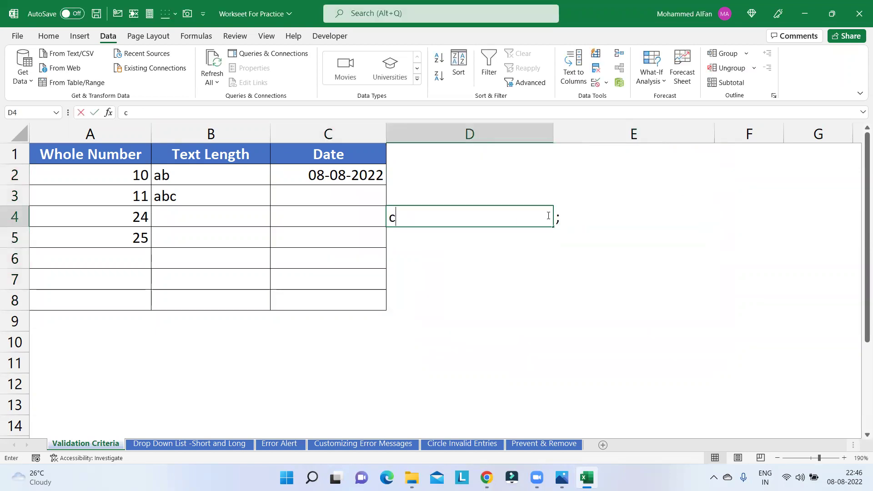
type("yr")
key("BackSpace")
key("BackSpace")
type("tr")
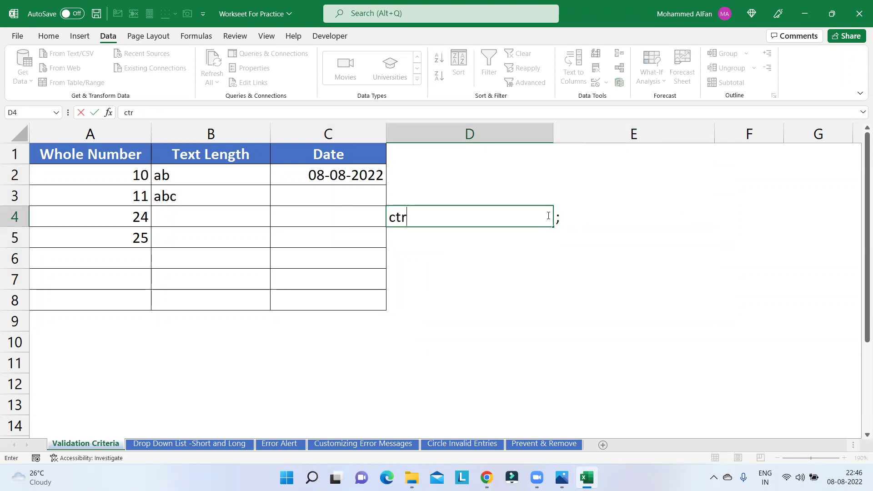
type("l")
key("Return")
left_click(521, 217)
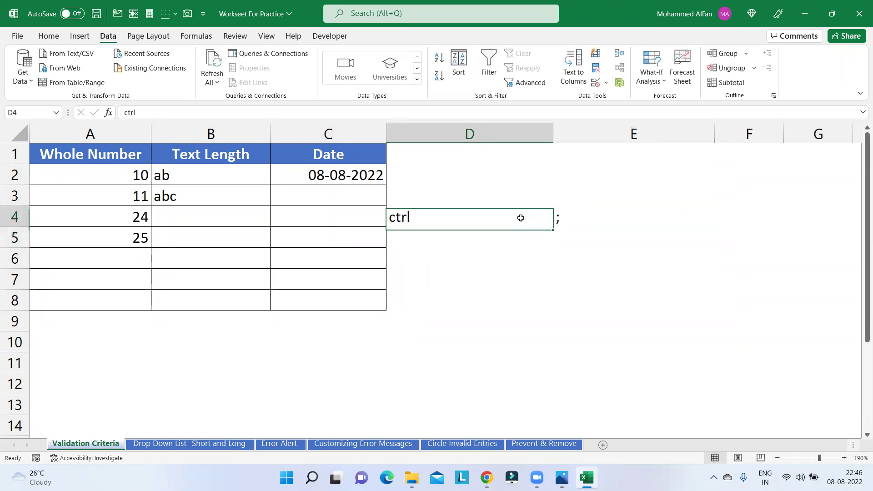
scroll(298, 86, "up", 2)
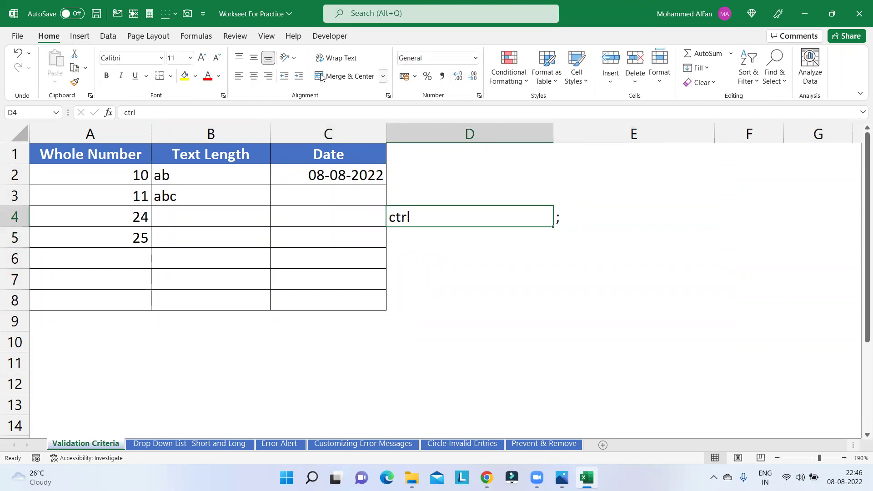
left_click(268, 75)
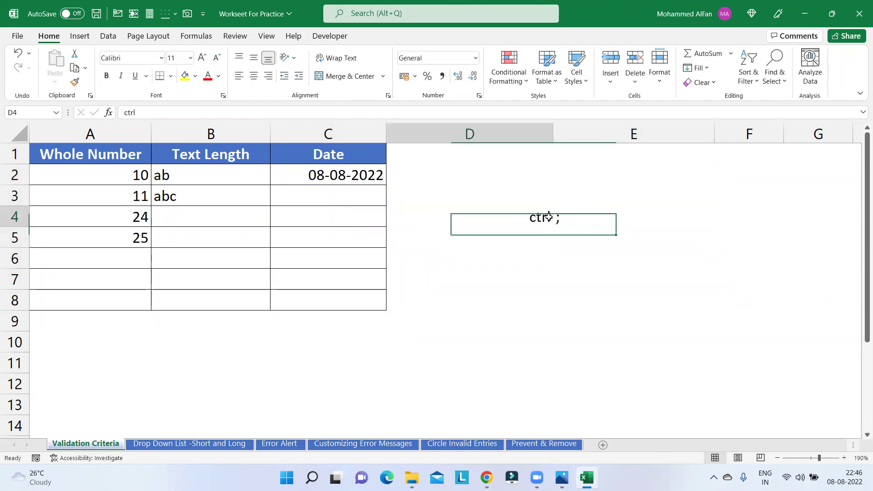
Clear 'ctrl' from D4, then select the table cells A2:C7
left_click_drag(563, 223, 535, 219)
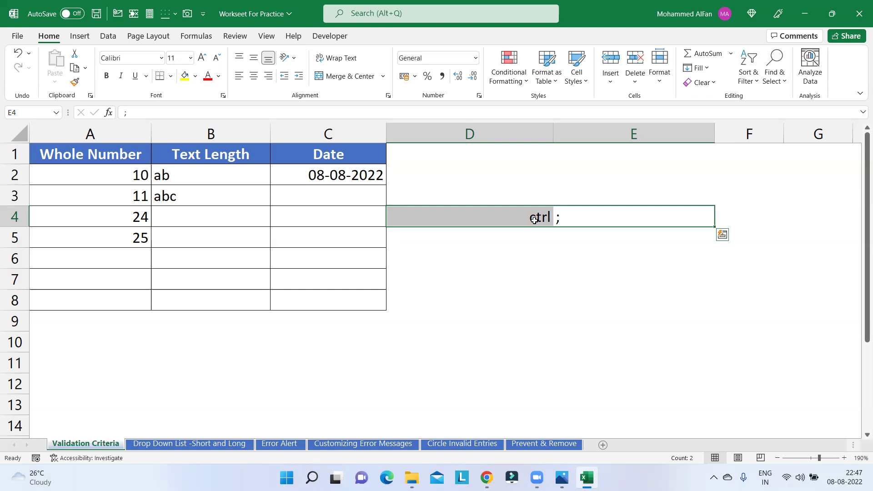
left_click(486, 242)
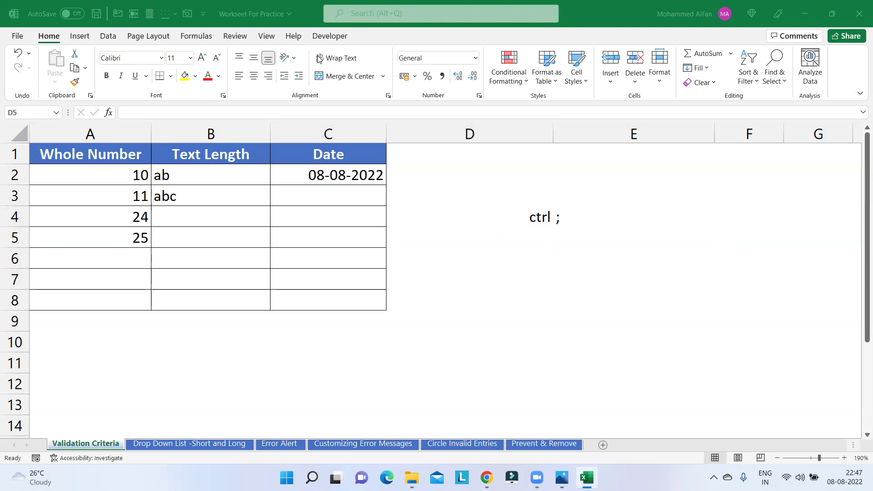
left_click(543, 214)
left_click(526, 214)
key("Delete")
key("Right")
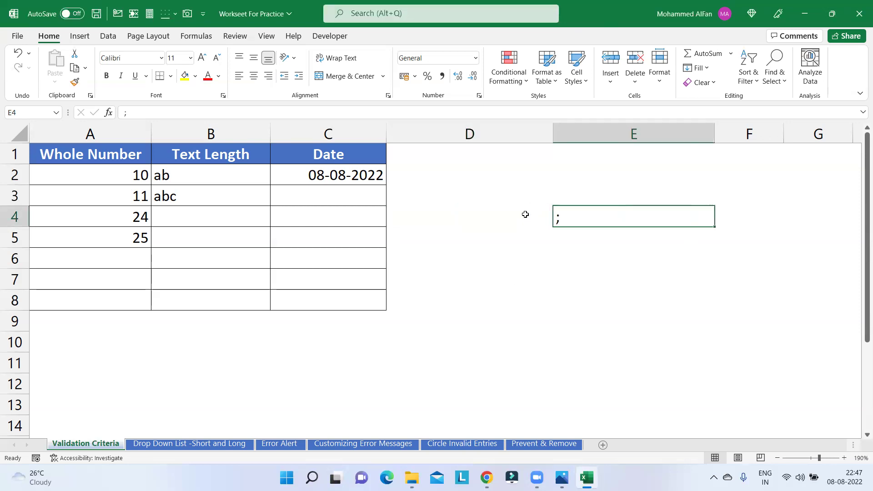
left_click(519, 201)
left_click_drag(114, 177, 350, 294)
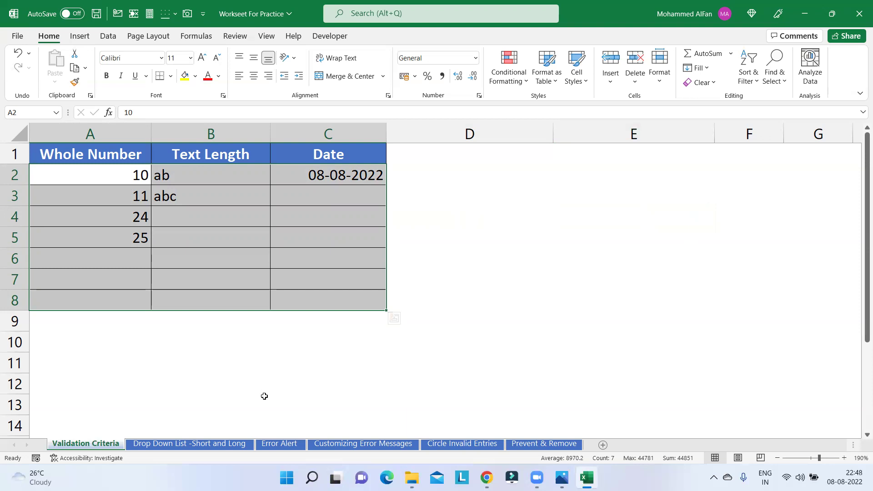
Switch to the Drop Down List -Short and Long sheet, then start a new blank workbook
left_click(218, 444)
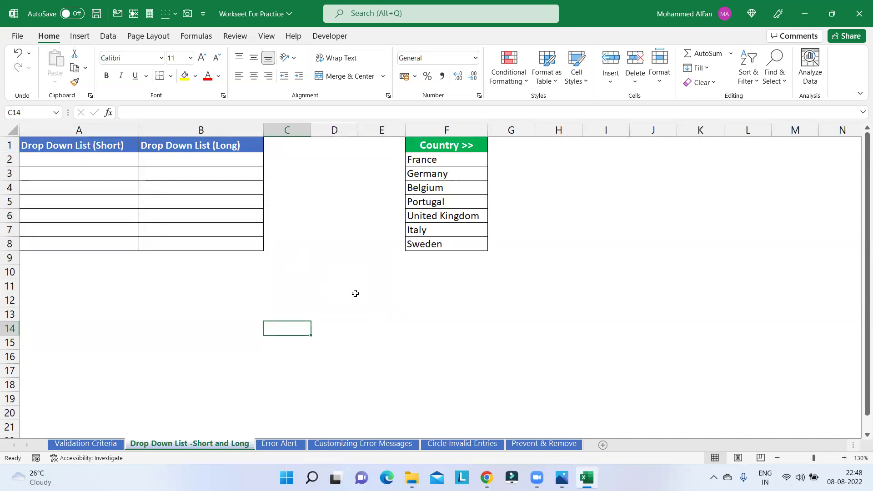
left_click(385, 297)
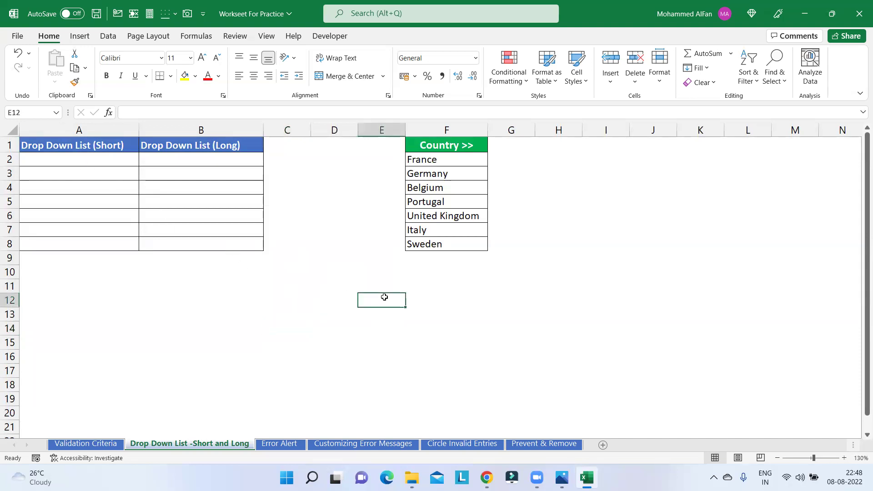
key("ctrl+n")
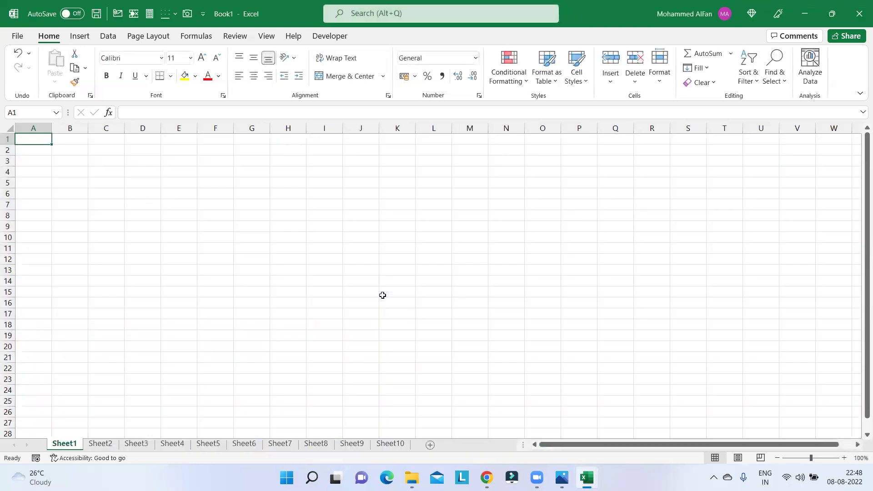
scroll(382, 297, "up", 7, "ctrl")
scroll(357, 289, "up", 10, "ctrl")
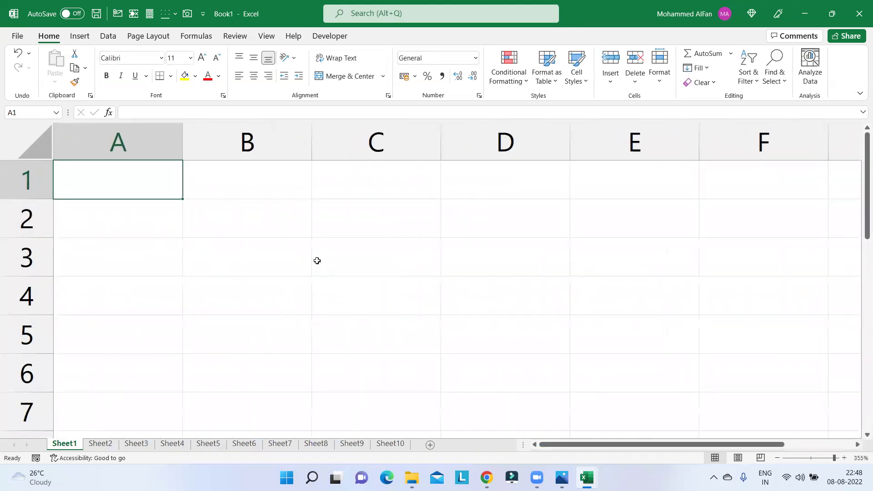
Try out the headings Name, Task and date in row 1, then return to A1
type("Name")
key("Tab")
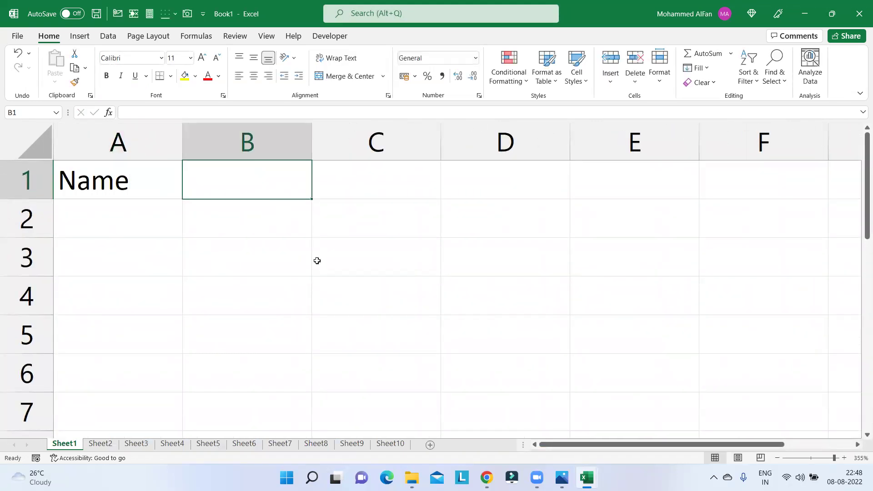
scroll(317, 260, "down", 1, "ctrl")
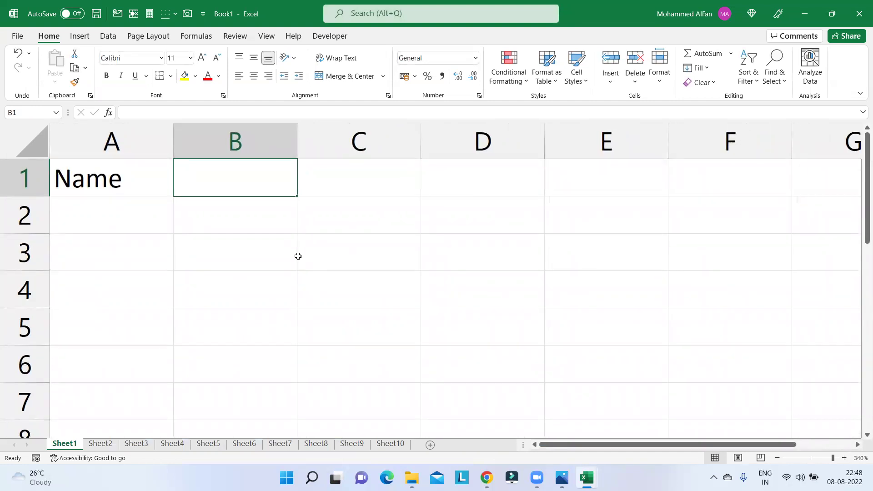
type("Task")
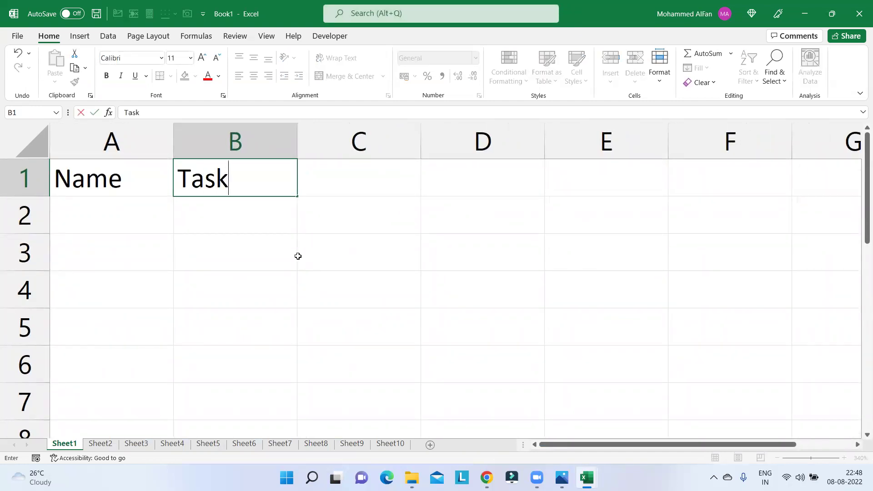
key("shift+Tab")
type("da")
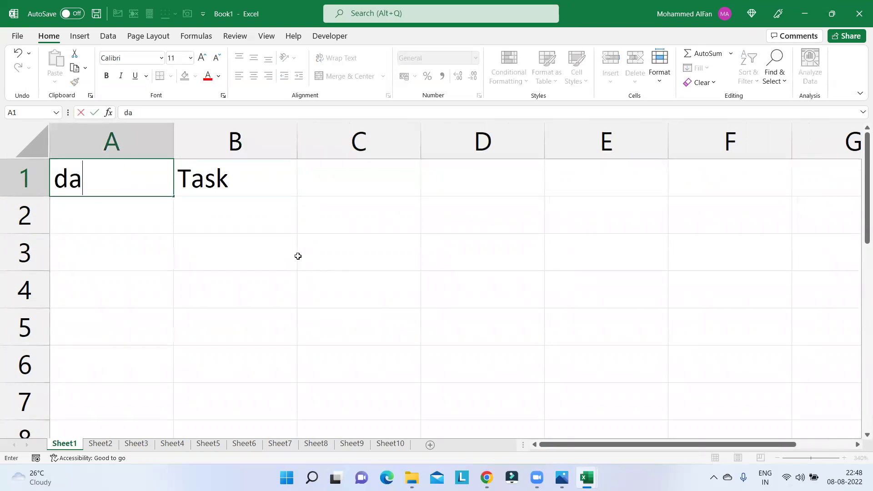
type("te")
key("Tab")
key("shift+Tab")
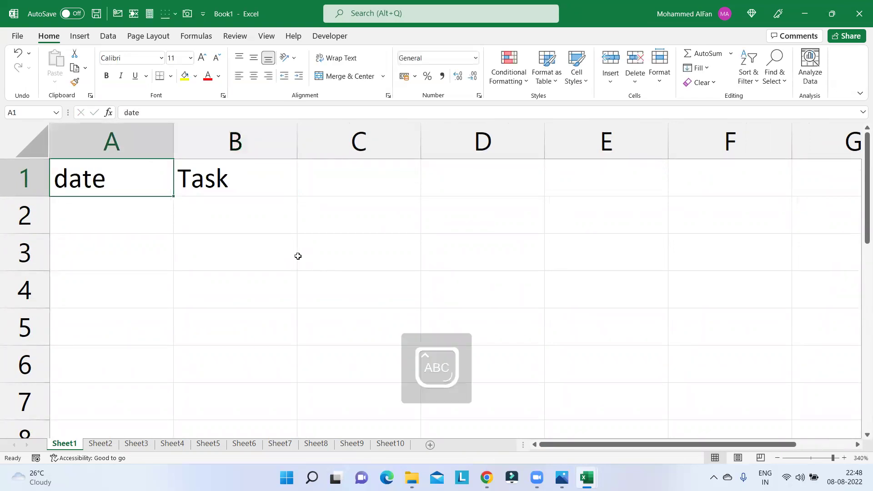
Enter the headers Date, Name and Status across A1:C1
type("dATE")
key("BackSpace")
key("BackSpace")
key("BackSpace")
key("BackSpace")
type("Date")
key("Tab")
type("Na")
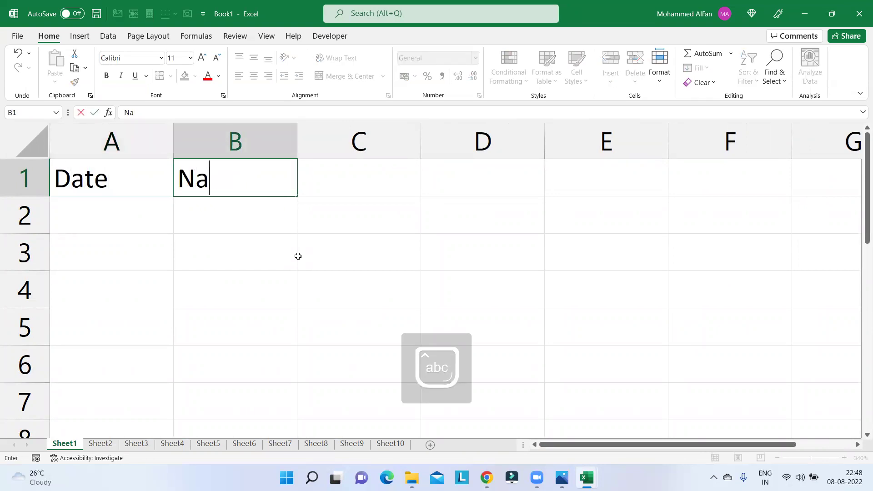
type("me")
key("Tab")
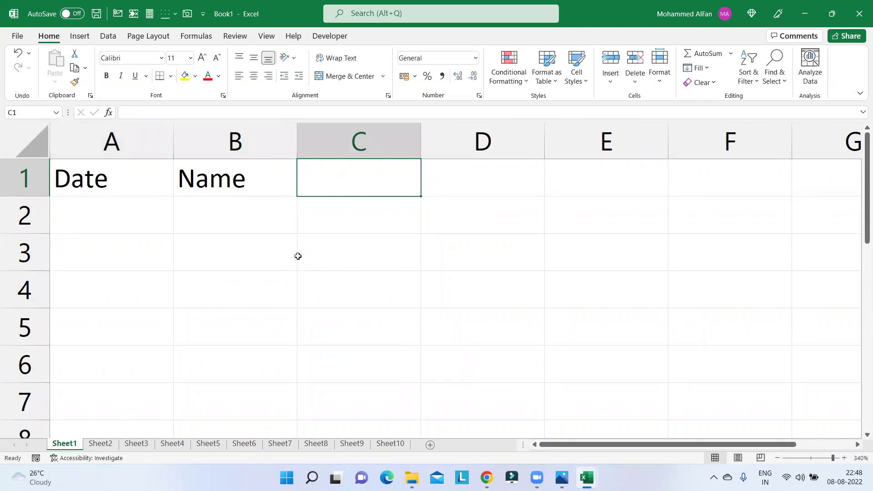
type("Status")
key("Return")
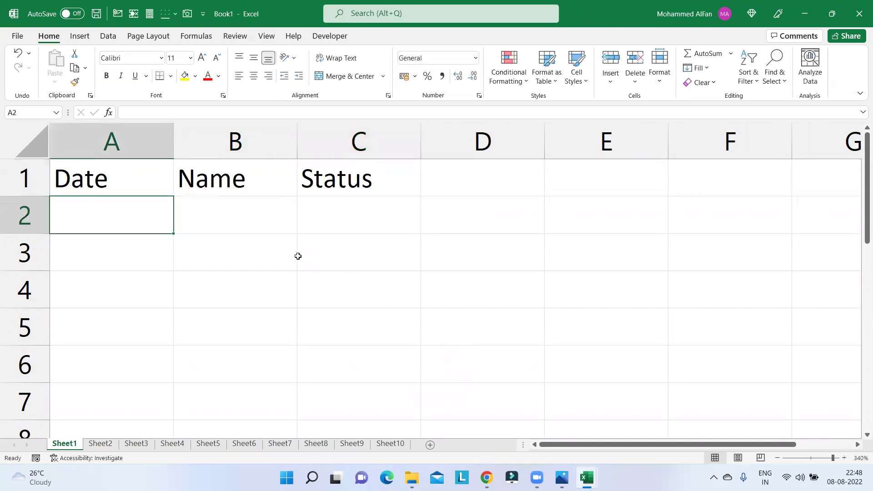
Make the A1:C1 headers centred, yellow-filled and bold
left_click_drag(143, 185, 351, 184)
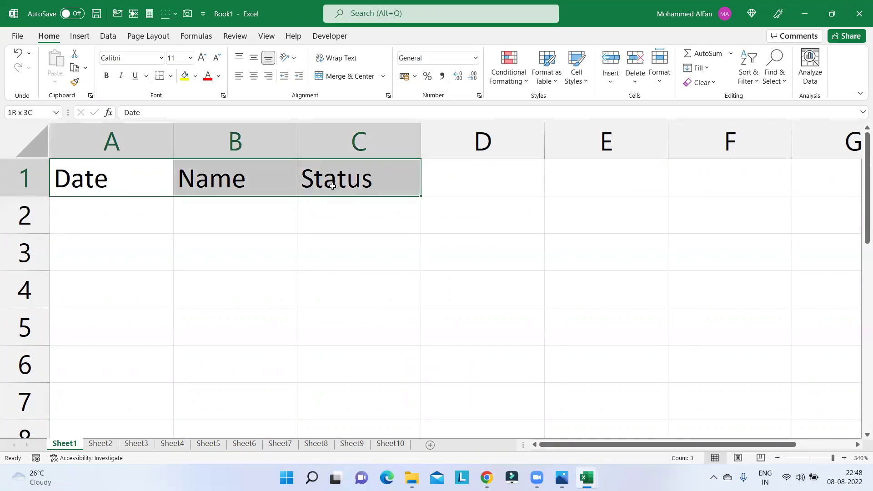
left_click(253, 76)
scroll(283, 212, "down", 1, "ctrl")
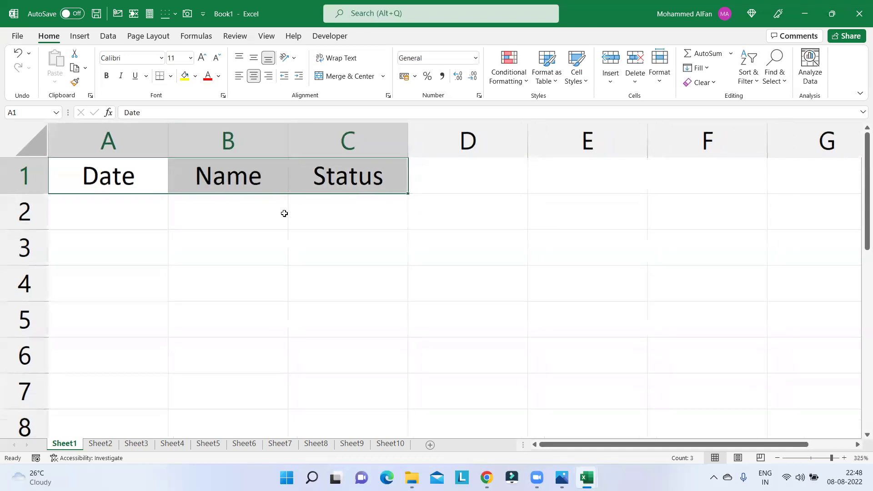
scroll(254, 182, "down", 2, "ctrl")
left_click(187, 77)
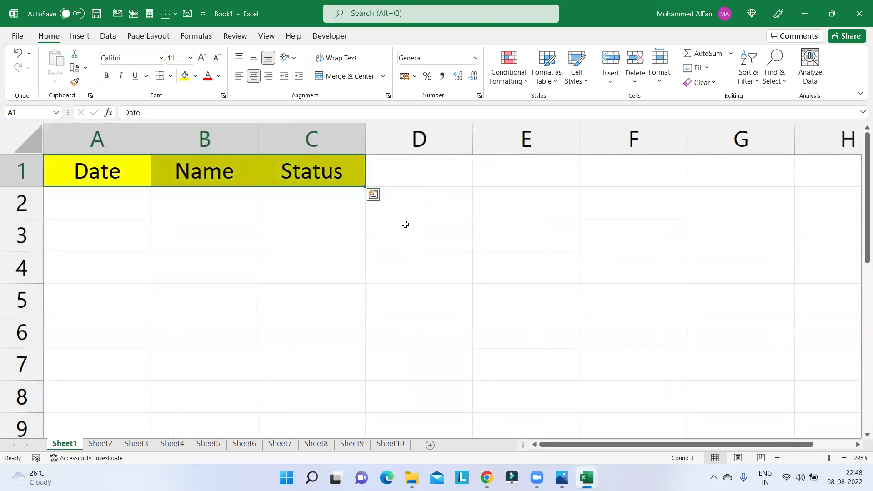
key("ctrl+b")
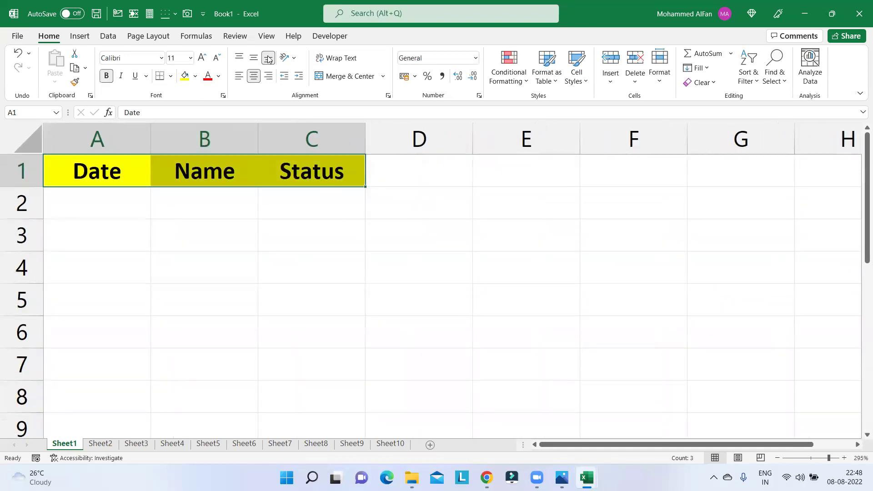
left_click(269, 58)
Apply All Borders to the table area A1:C5
left_click_drag(129, 173, 327, 288)
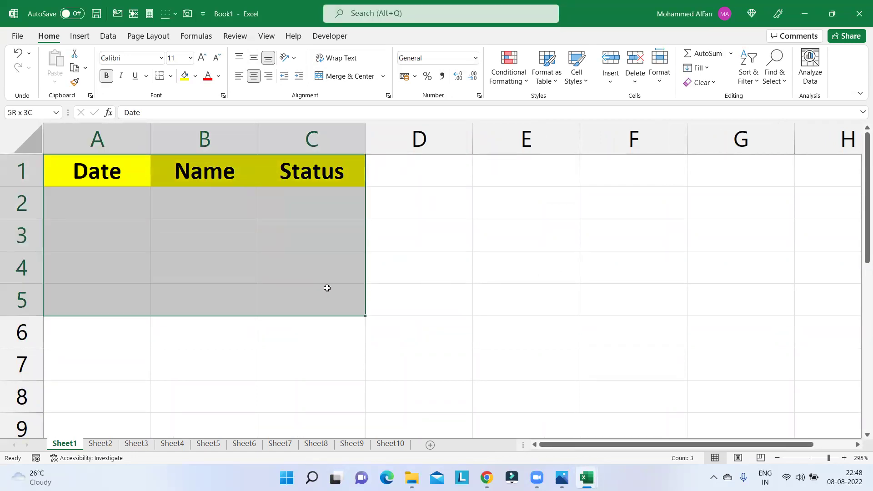
left_click(171, 76)
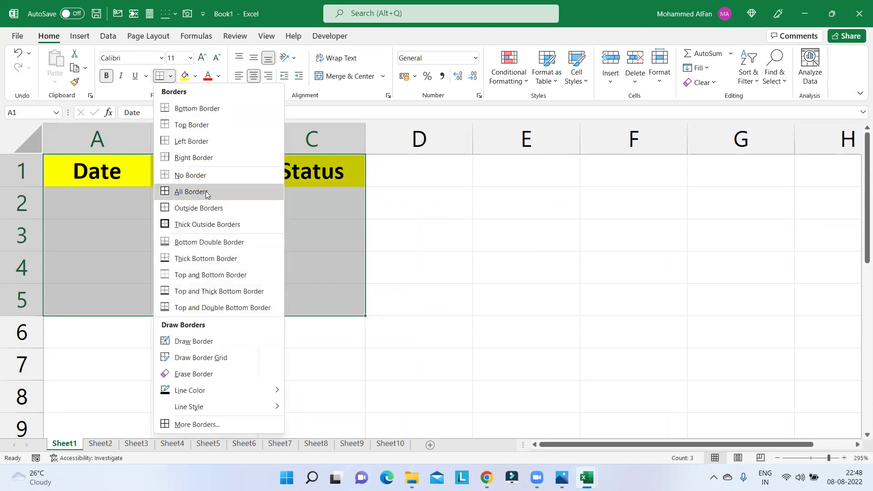
left_click(191, 192)
left_click(115, 199)
Fill A2:A5 with today's date, 08-08-2022
key("ctrl+semicolon")
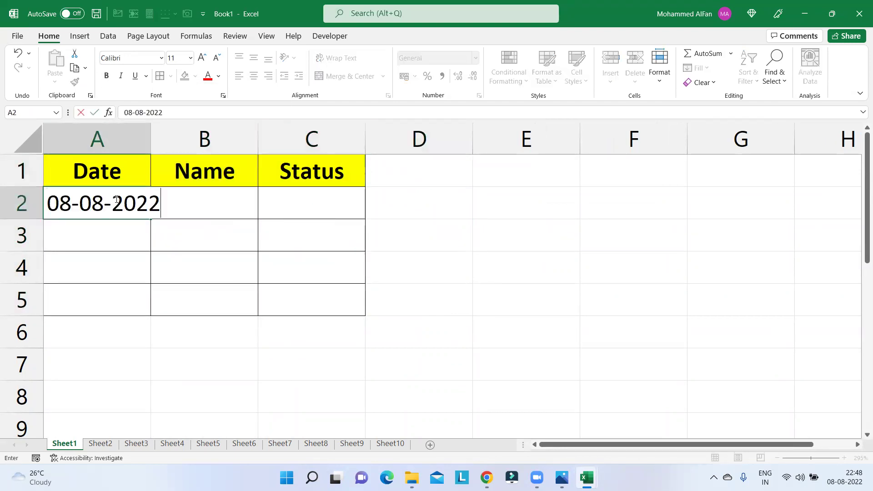
key("Return")
key("ctrl+semicolon")
key("Return")
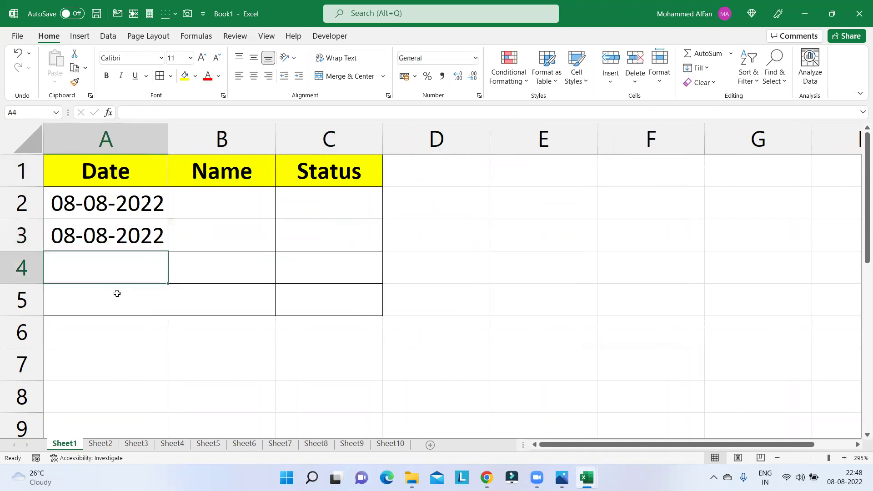
key("ctrl+semicolon")
key("Return")
key("ctrl+semicolon")
key("ctrl+Return")
Enter the names A, B, C and D in B2:B5
left_click(201, 201)
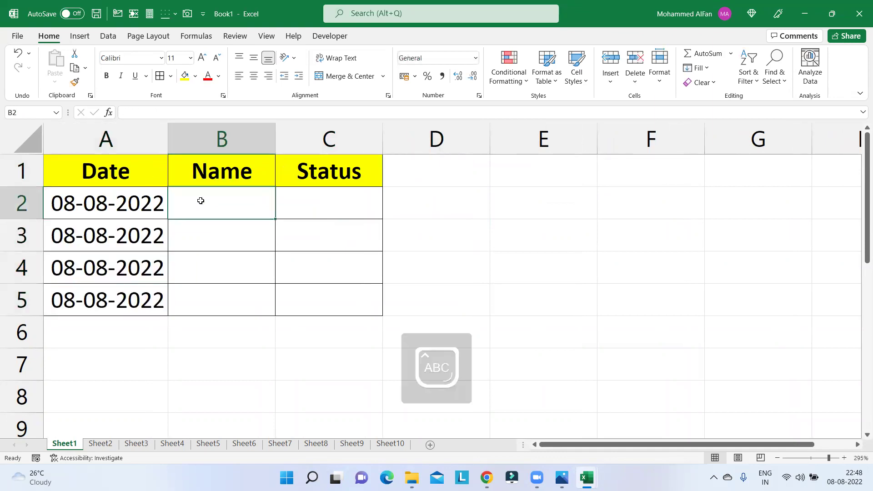
type("A")
key("Return")
type("B")
key("Return")
type("C")
key("Return")
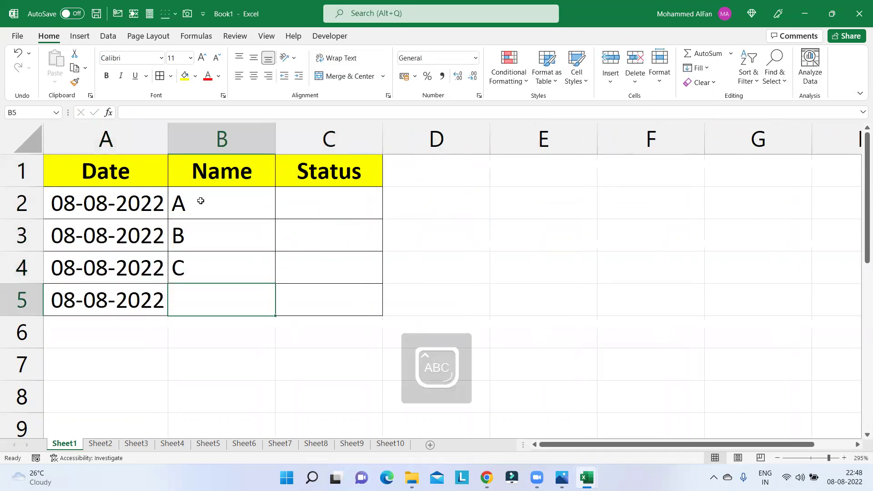
type("D")
key("Return")
Centre all contents of A1:C5 and widen column C
mouse_move(122, 170)
left_mouse_down()
mouse_move(218, 247)
mouse_move(305, 295)
left_mouse_up()
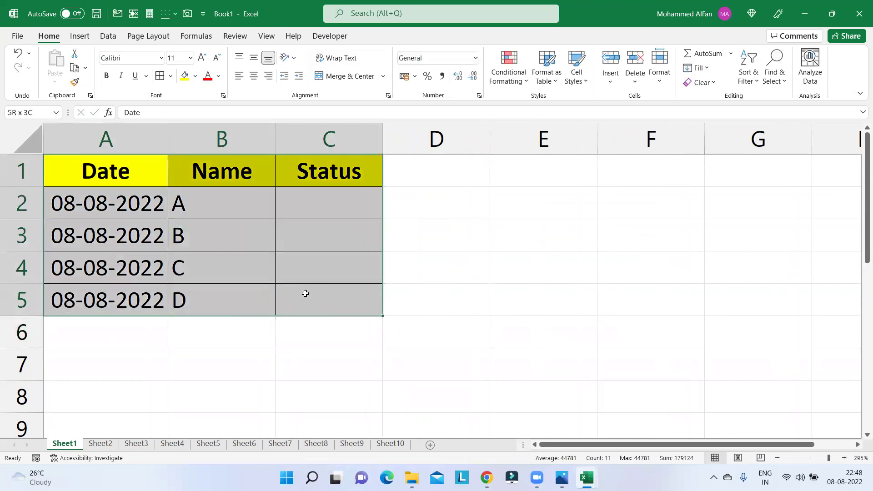
left_click(255, 83)
left_click(256, 84)
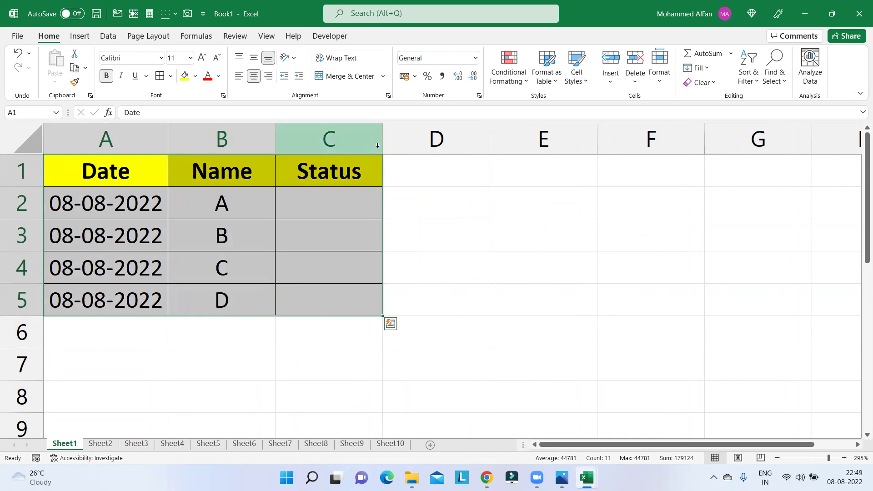
left_click_drag(383, 138, 416, 139)
Click through cells in the table and settle on C2 for status entry
left_click(486, 210)
left_click(236, 201)
left_click(339, 203)
left_click(349, 241)
left_click(351, 209)
left_click(339, 232)
key("Down")
key("Down")
left_click(350, 212)
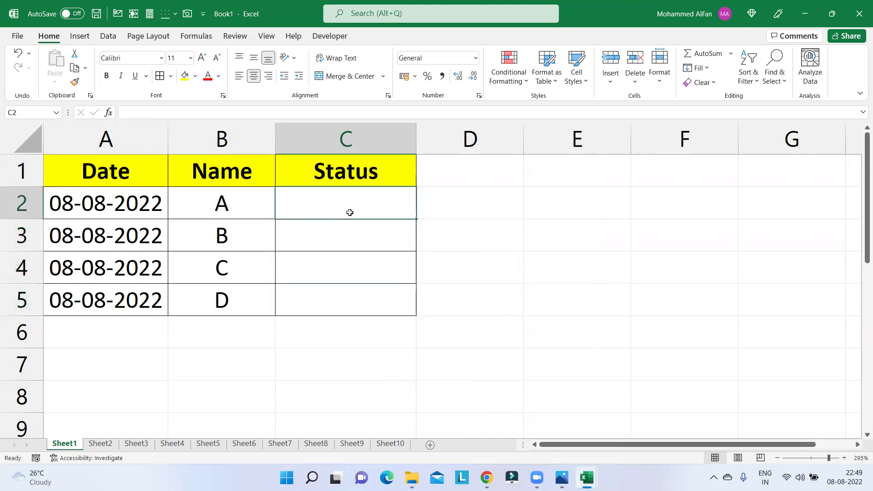
Enter the statuses Completed, WIP and Done in C2:C4
type("cOMP")
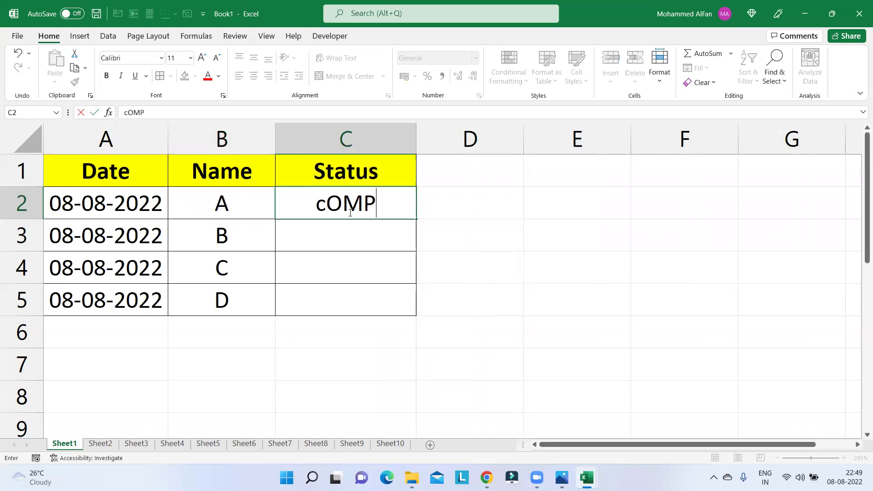
key("BackSpace")
key("BackSpace")
key("BackSpace")
key("BackSpace")
key("Caps_Lock")
type("Completed")
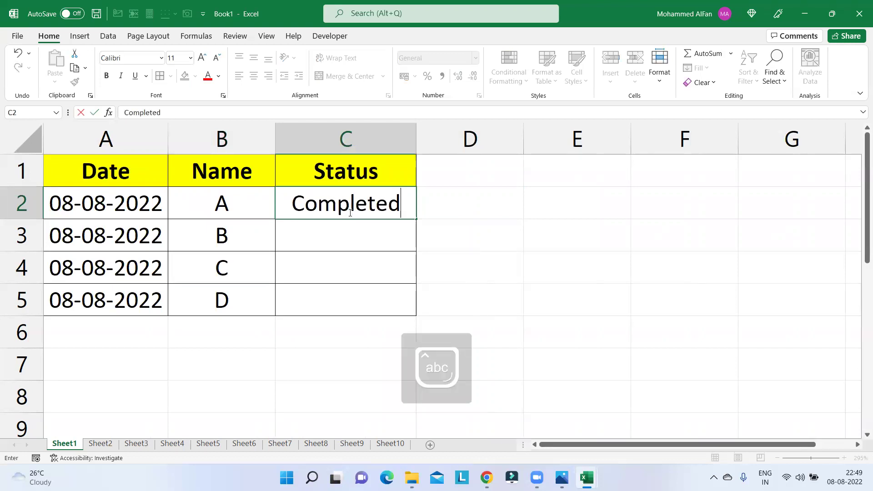
key("Return")
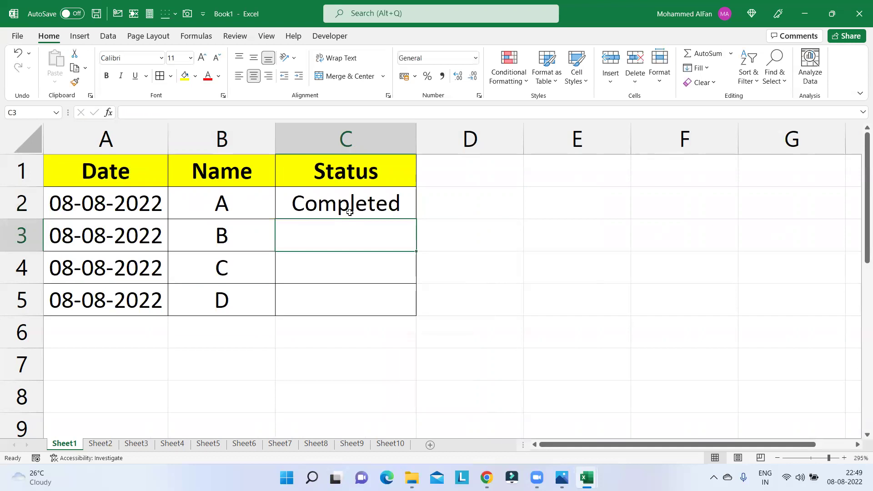
type("WIP")
key("Return")
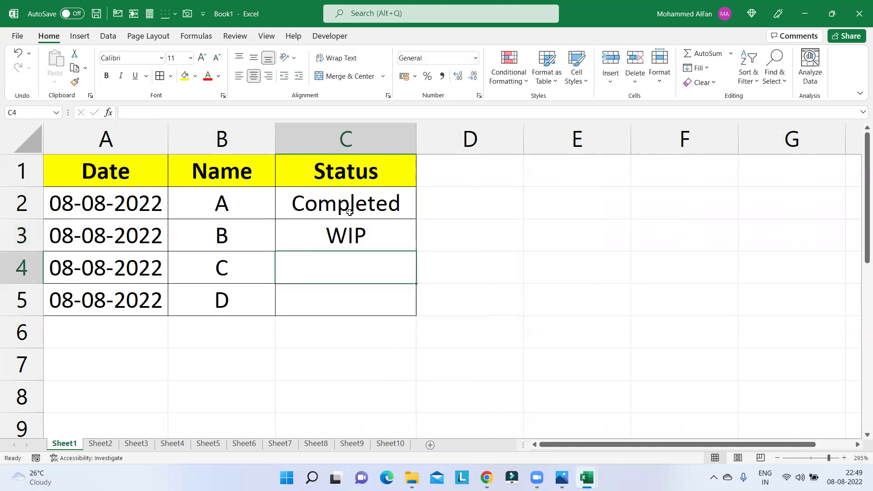
type("Don")
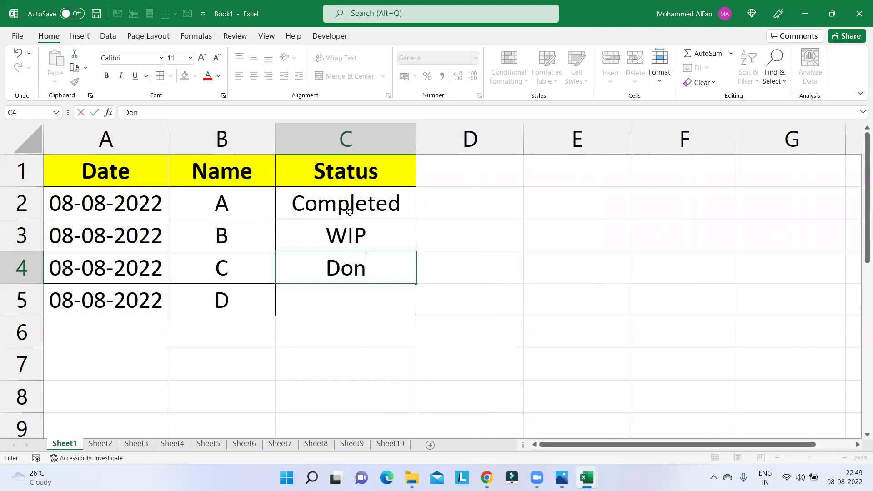
type("e")
key("Return")
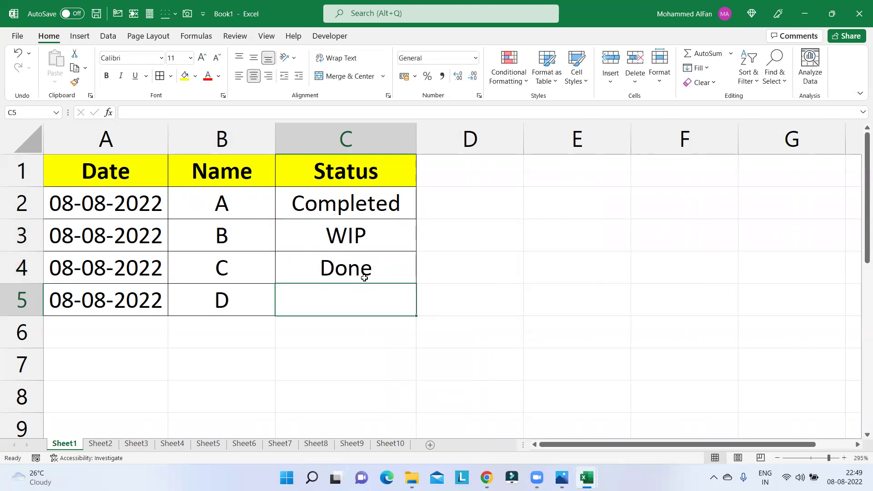
Enter Wip in C5 and compare the Completed and Done entries
type("W")
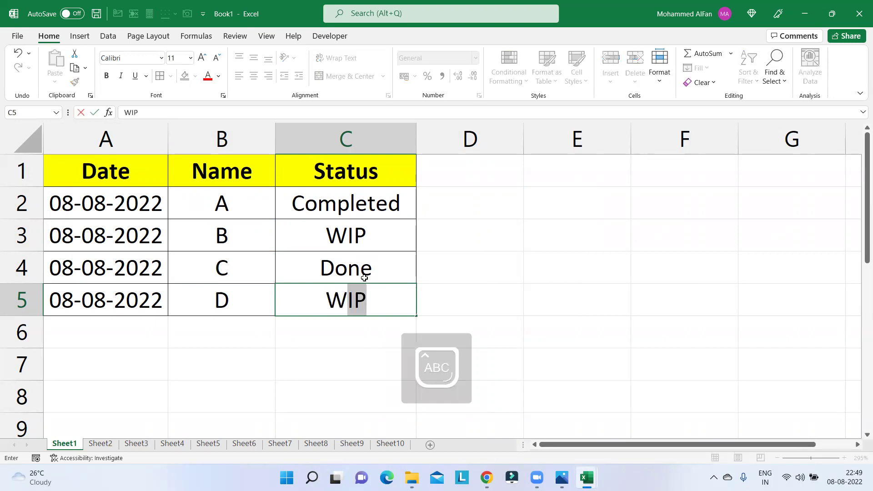
type("ip")
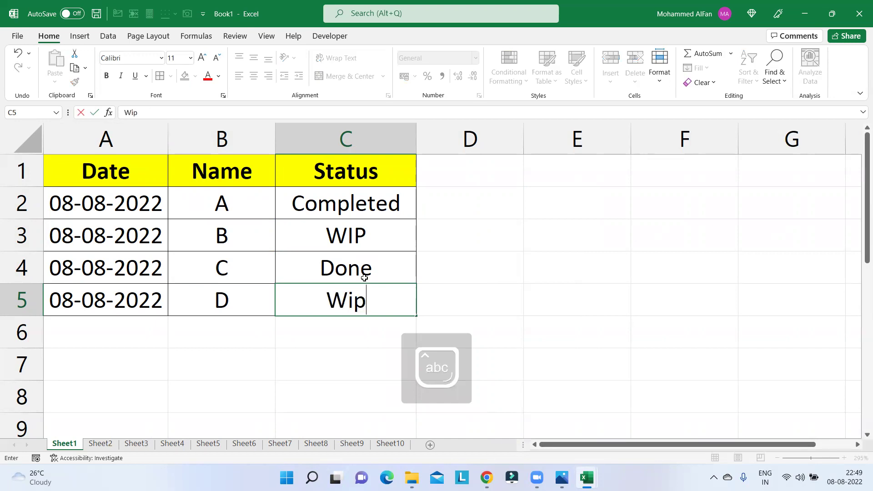
key("Return")
left_click(569, 288)
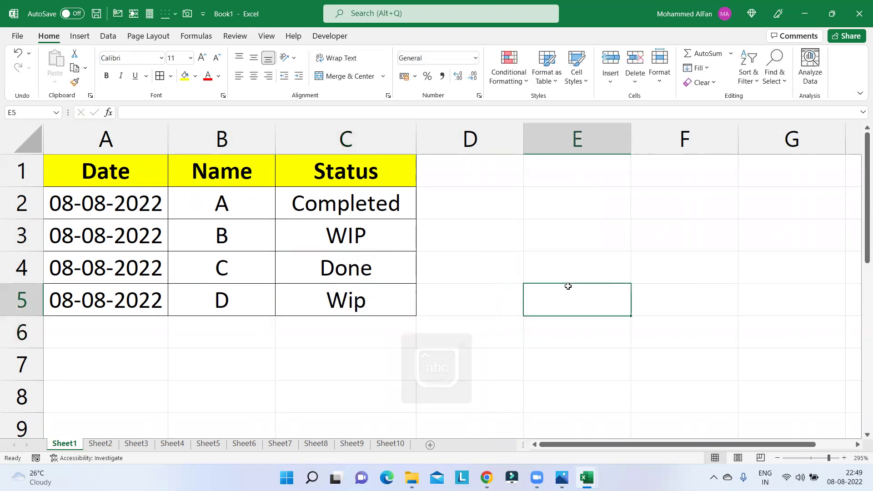
left_click(391, 242)
left_click(381, 293)
left_click(371, 275)
left_click(368, 212)
left_click(375, 268)
left_click(371, 204)
left_click(368, 268)
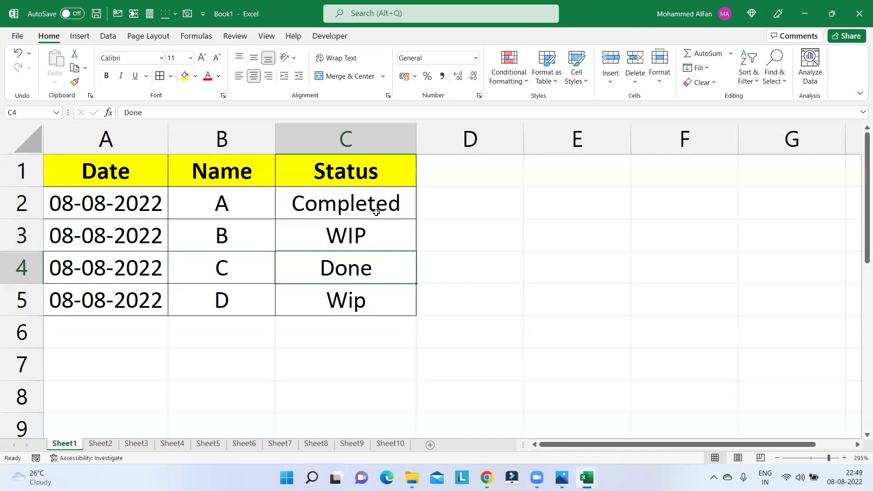
Select A2:C5, then C2 with C4, and finally the status cells C2:C5
left_click_drag(114, 214, 361, 296)
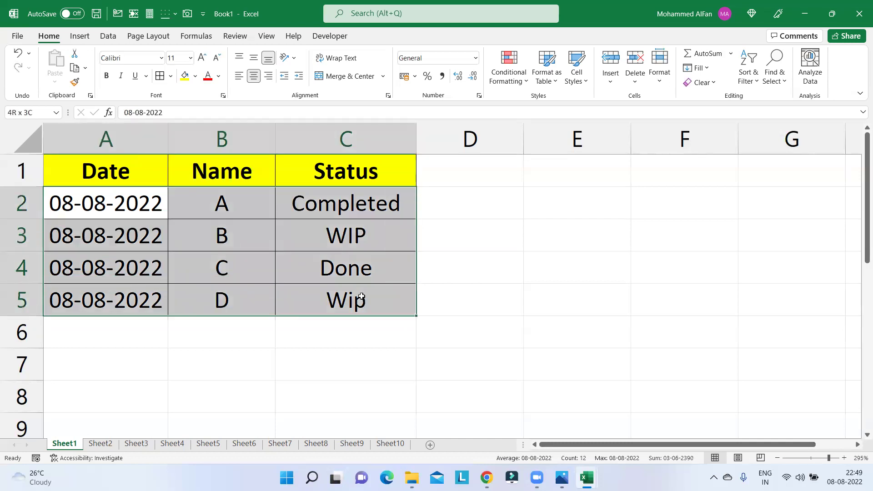
left_click(382, 207)
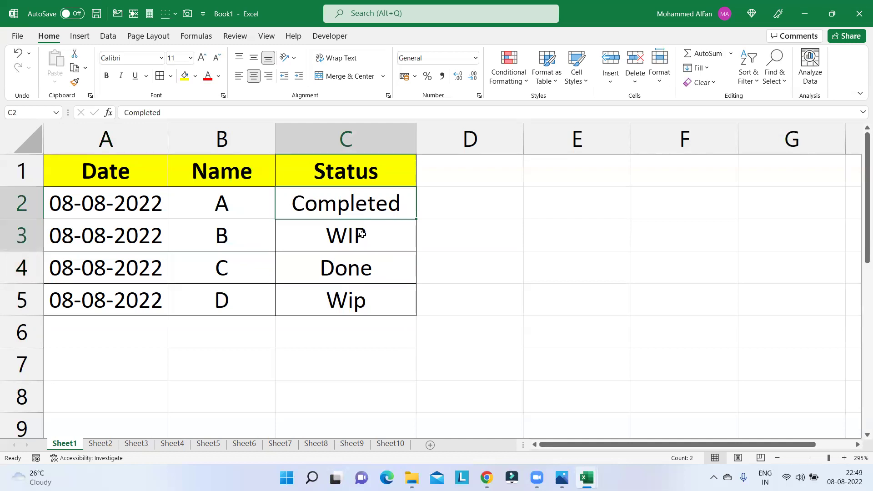
left_click(369, 276, "ctrl")
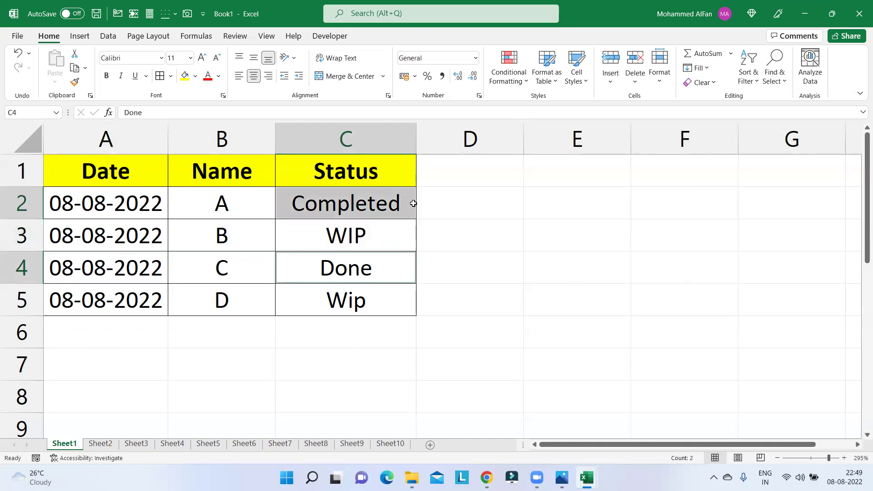
left_click(485, 265)
left_click_drag(374, 209, 378, 290)
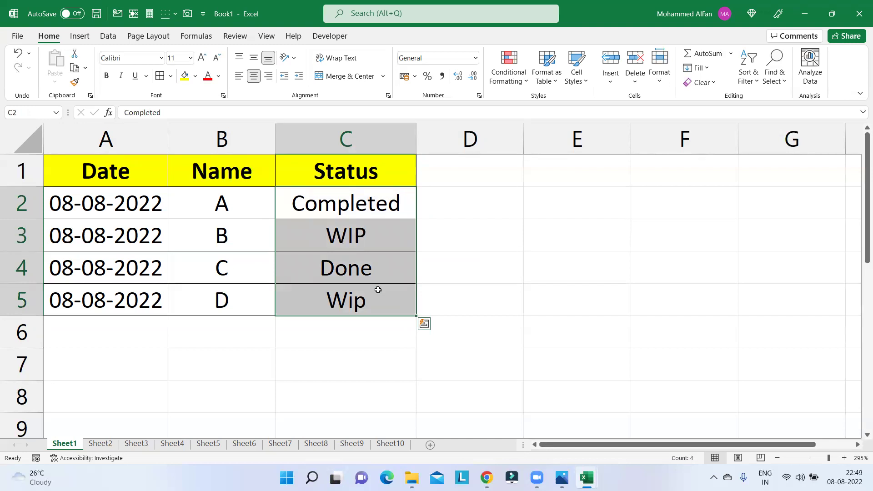
Delete the four status values and reselect the now-empty cells C2:C5
key("Delete")
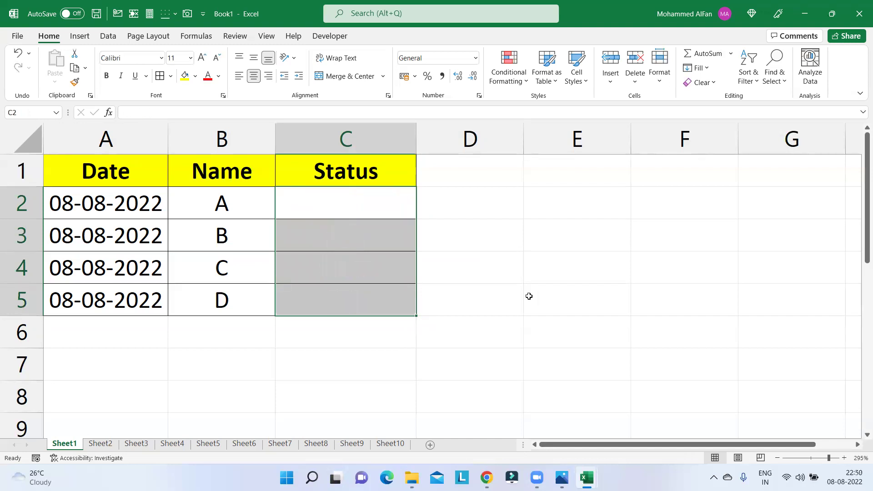
left_click(527, 297)
mouse_move(342, 198)
left_mouse_down()
mouse_move(345, 242)
mouse_move(382, 299)
left_mouse_up()
left_click(503, 300)
left_click_drag(365, 203, 370, 305)
key("ctrl+e")
left_click_drag(335, 205, 335, 305)
left_click(108, 36)
Give C2:C5 a List validation with source DONE,WIP,CLARIFICATION
left_click(596, 83)
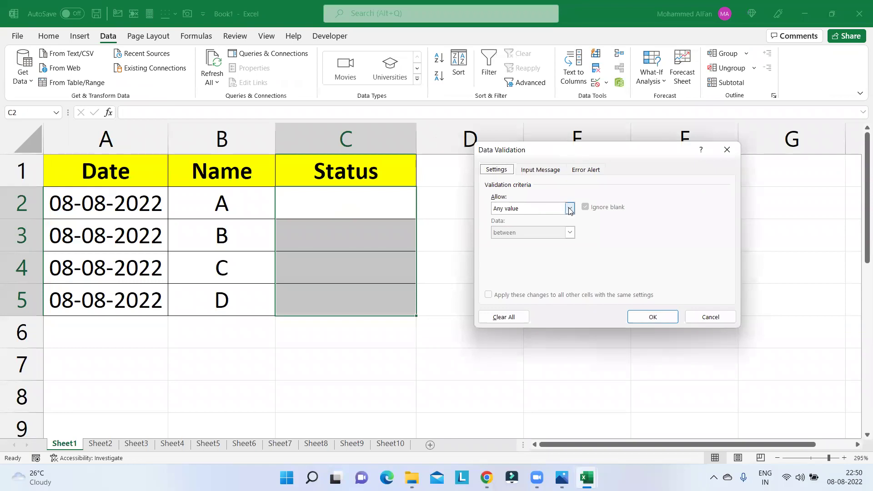
left_click(570, 208)
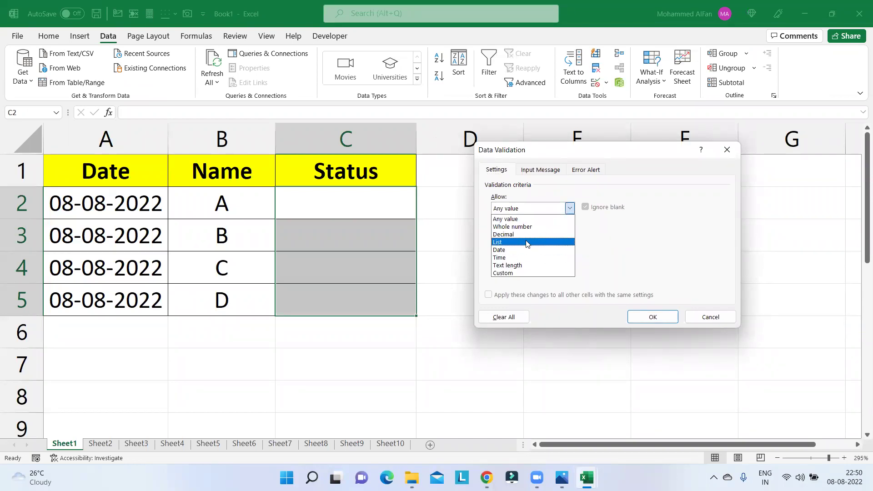
left_click(527, 243)
left_click(519, 255)
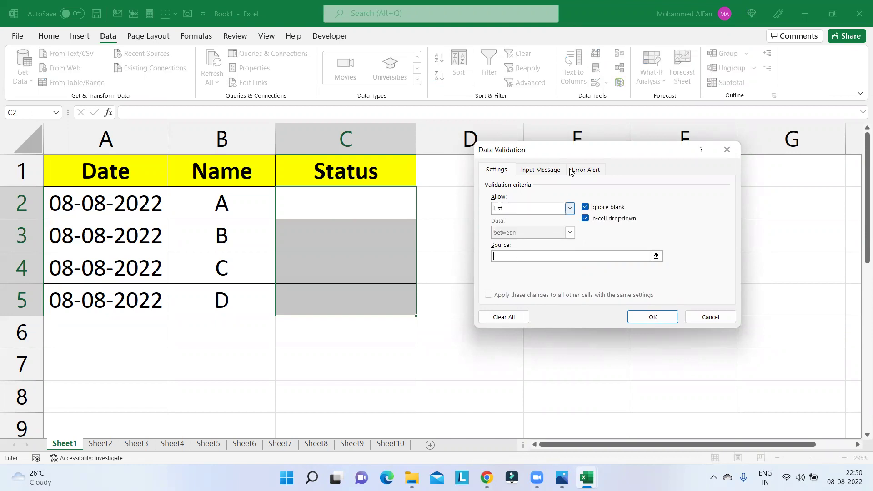
left_click_drag(571, 152, 616, 153)
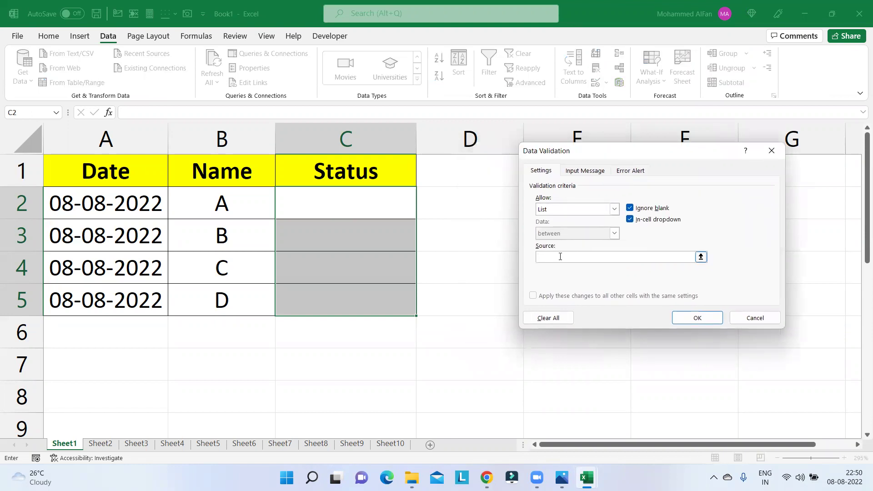
key("Caps_Lock")
type("DONE")
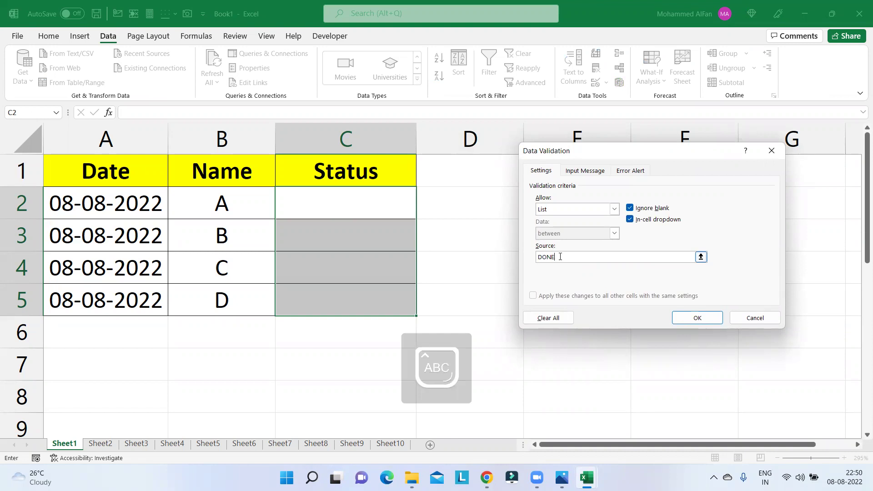
type(",WIP,CLAR")
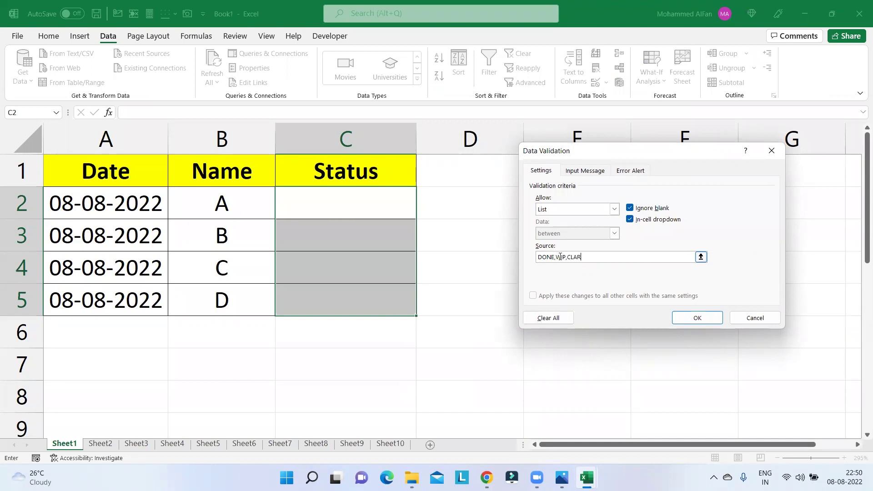
type("FICATION")
left_click(686, 319)
left_click(614, 330)
Pick DONE for C2 and WIP for C3 from the drop-down lists
left_click(410, 207)
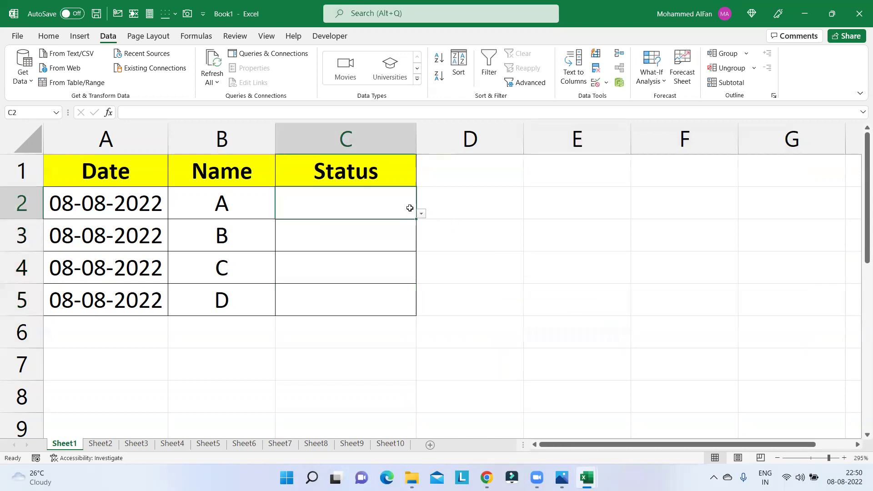
left_click(422, 215)
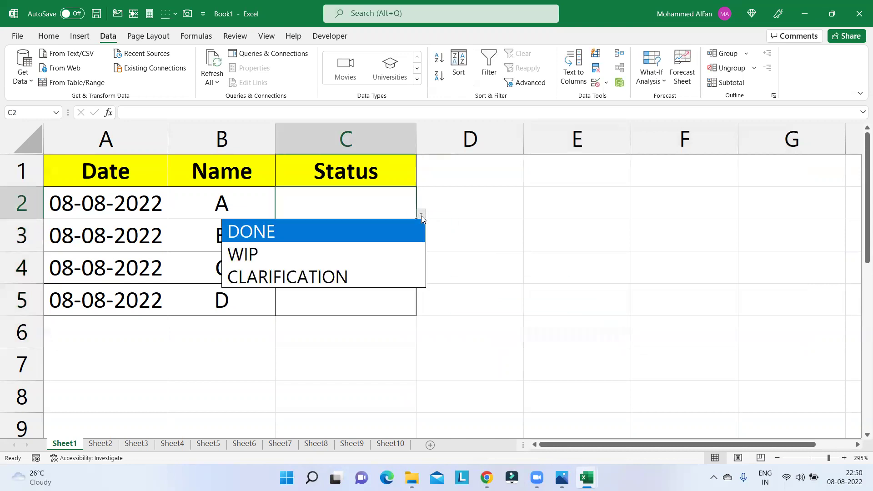
left_click(367, 241)
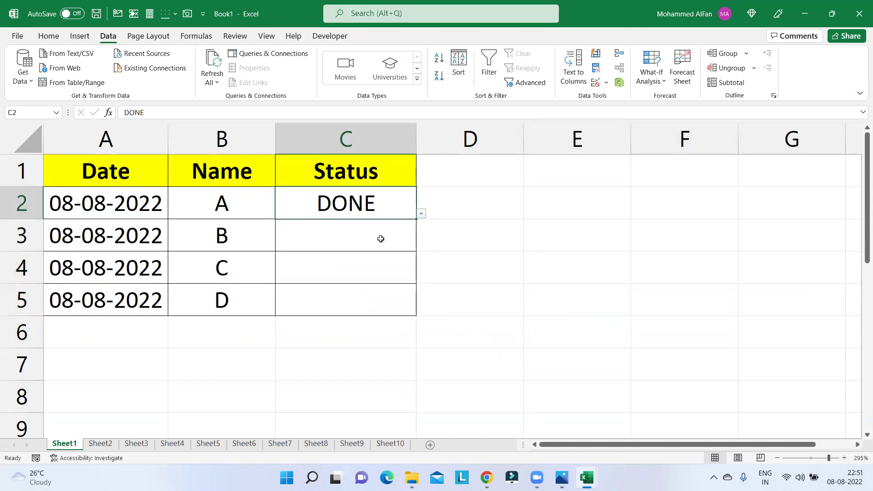
left_click(412, 239)
left_click(421, 246)
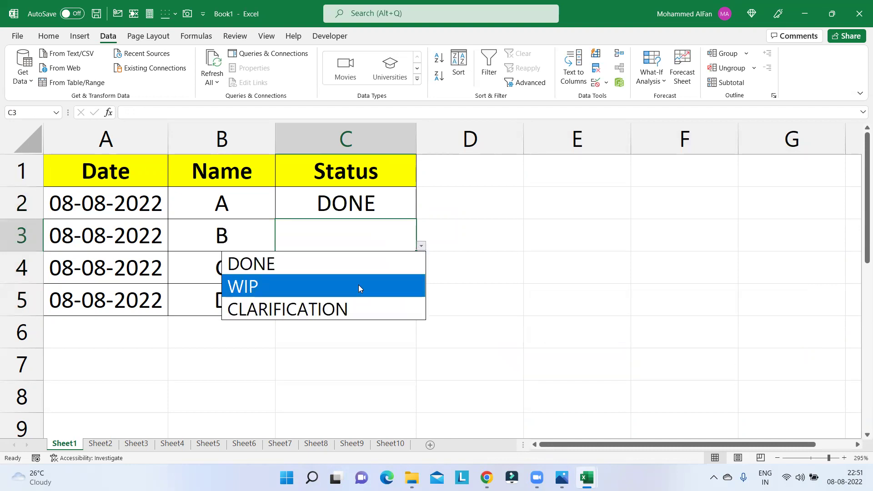
left_click(358, 285)
left_click(377, 273)
Test a rejected invalid entry in C4, choose CLARIFICATION instead, and autofit column C
type("HLKDFGHLK")
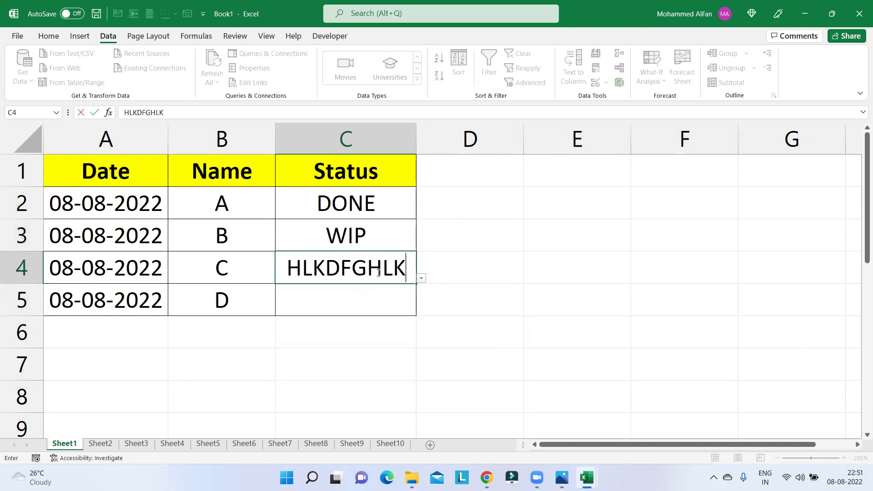
type("DG")
key("Return")
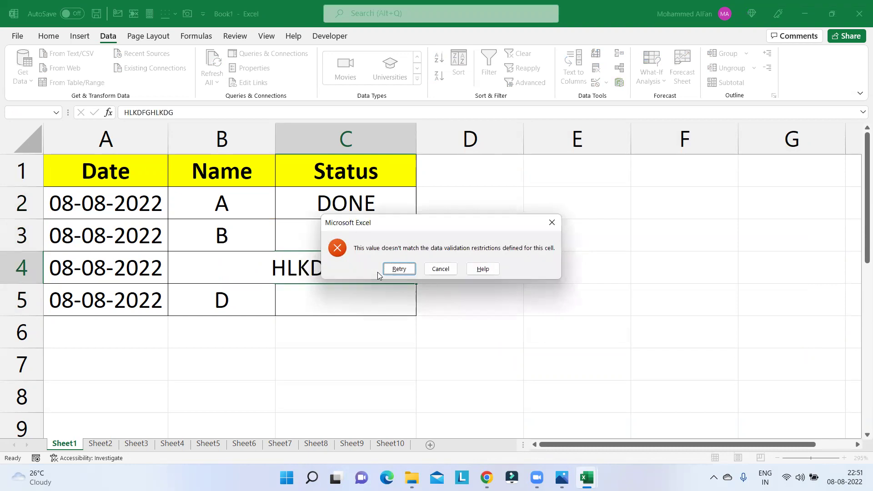
key("Escape")
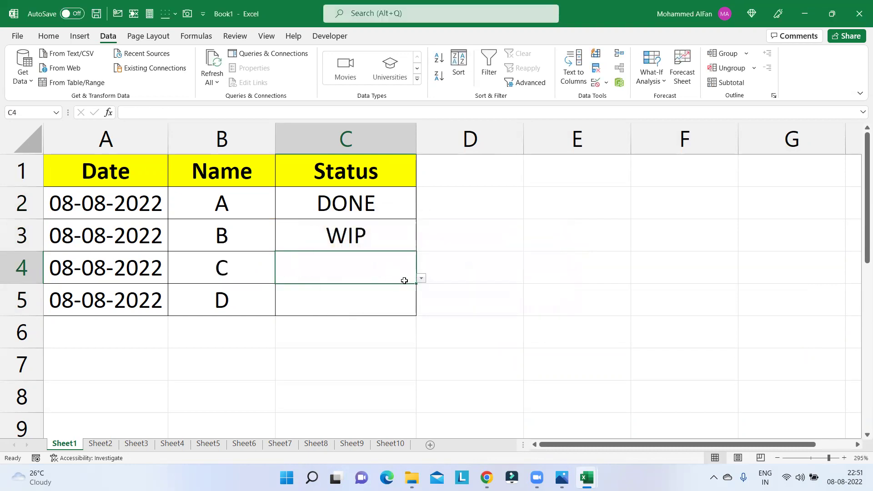
left_click(422, 279)
left_click(376, 341)
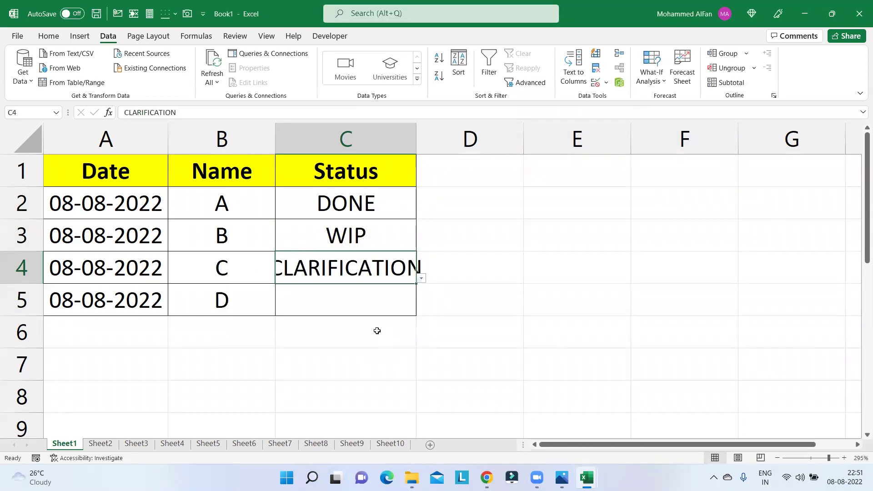
key("Return")
double_click(415, 136)
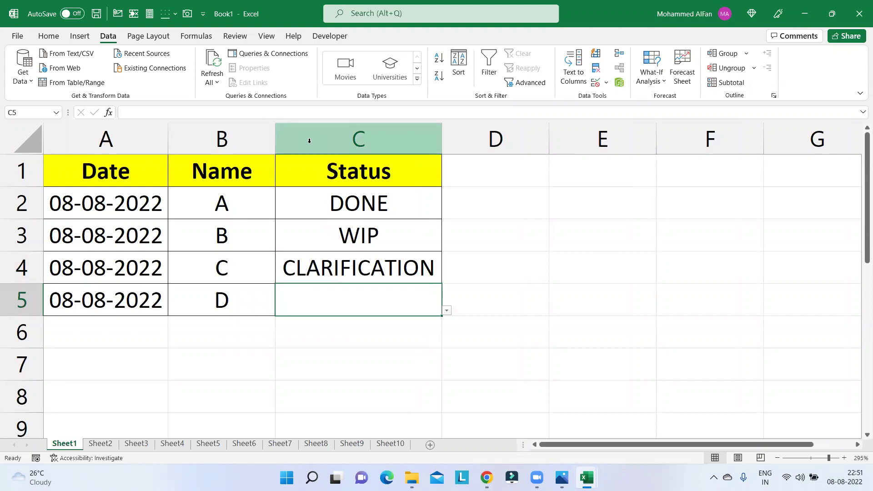
left_click(336, 170)
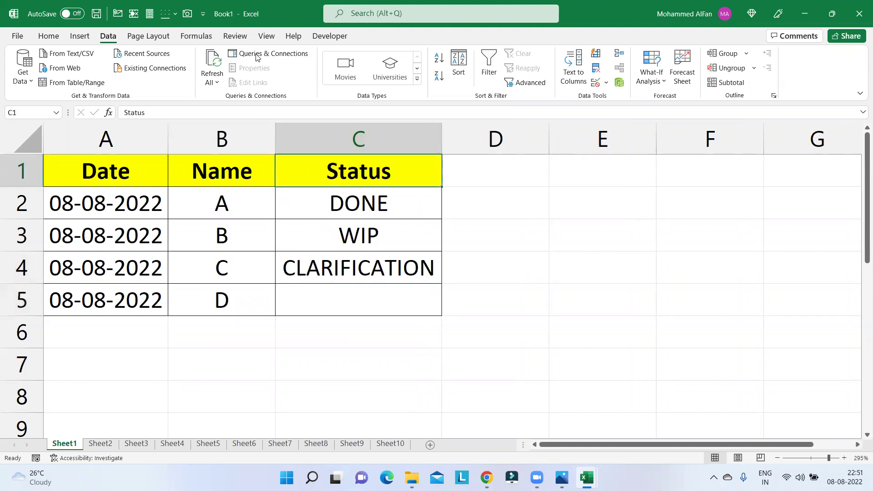
Close Book1 without saving, then select the Short list cells A2:A8 with the Data tools showing
left_click(860, 14)
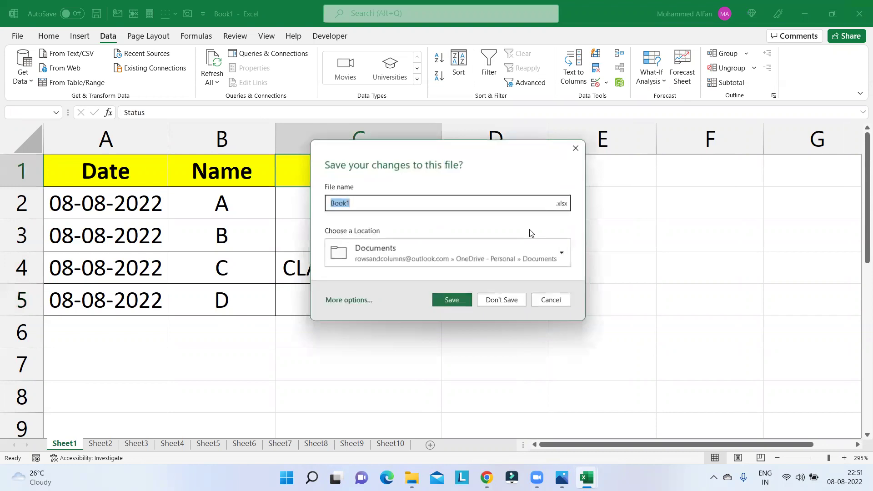
left_click(521, 300)
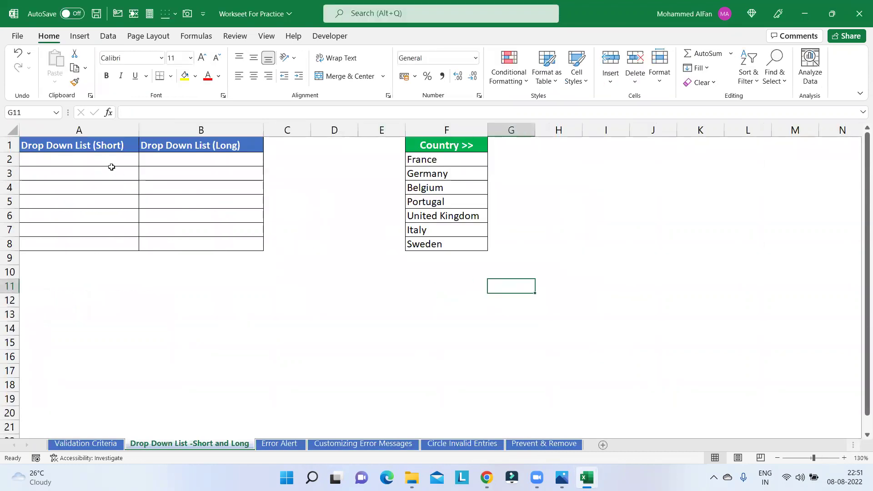
left_click_drag(104, 160, 105, 241)
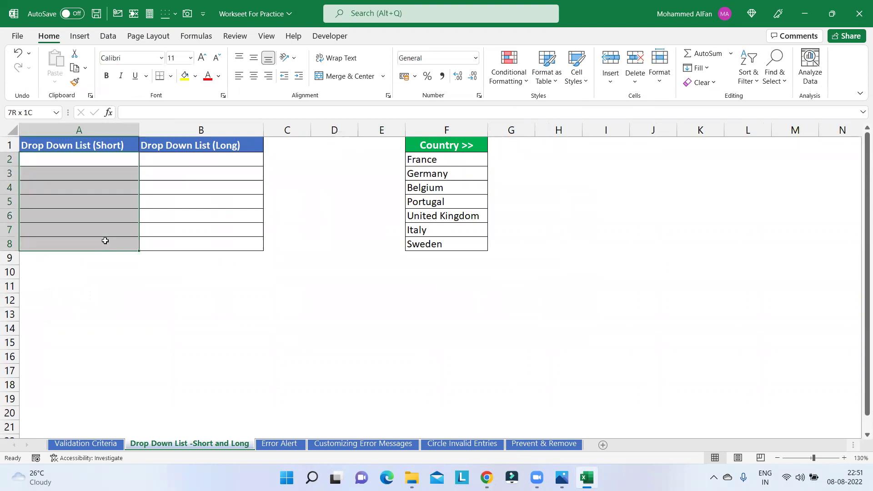
left_click(145, 300)
left_click(65, 151)
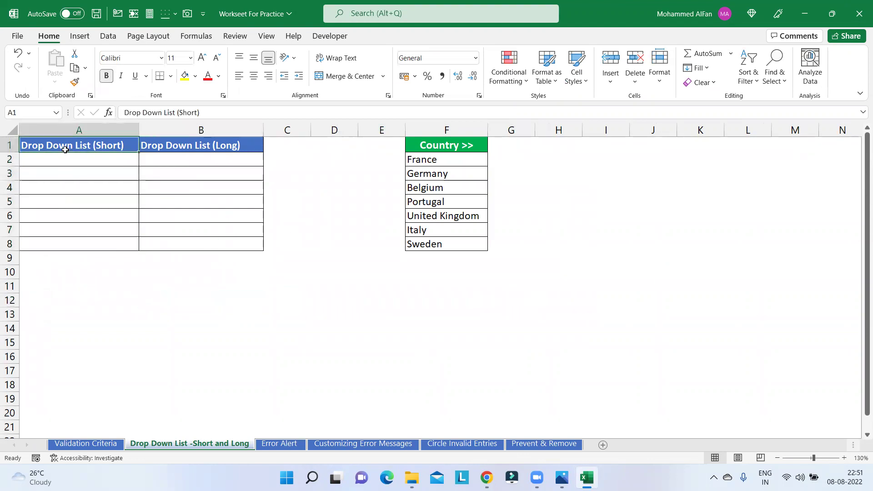
left_click(214, 150)
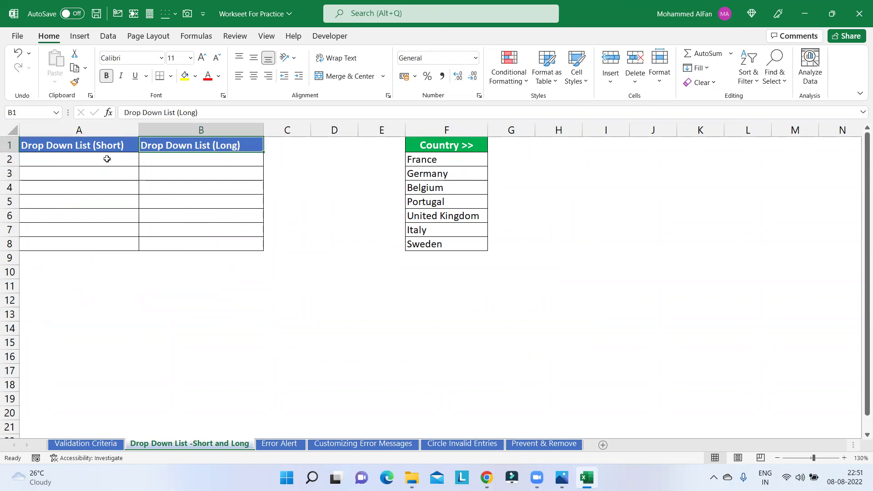
left_click_drag(107, 158, 110, 242)
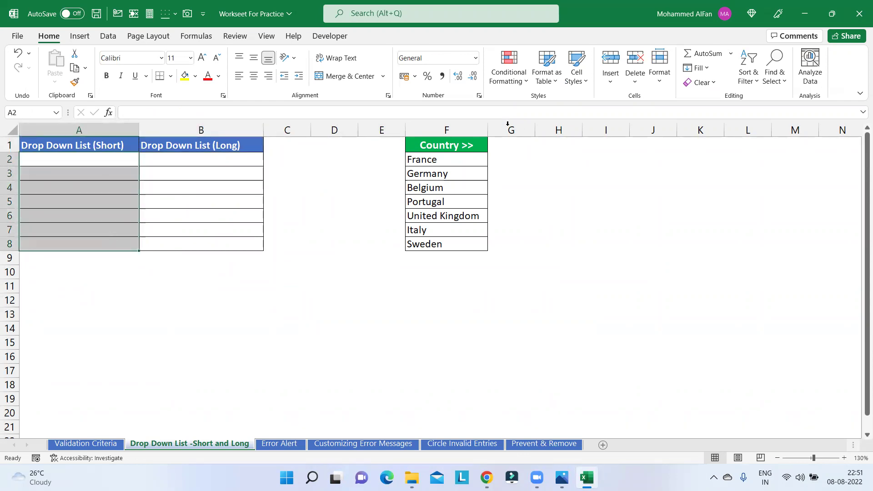
left_click(109, 36)
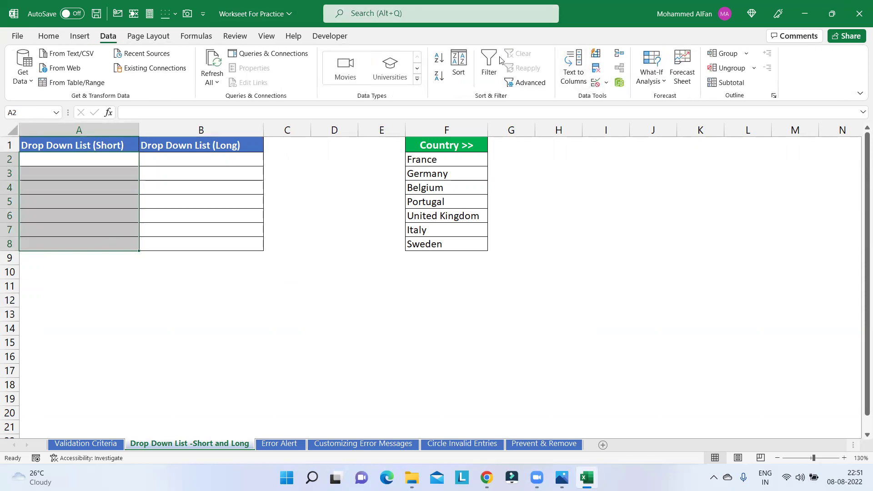
Add Data Validation to A2:A8 allowing a list with source YES,NO
left_click(596, 84)
left_click(614, 209)
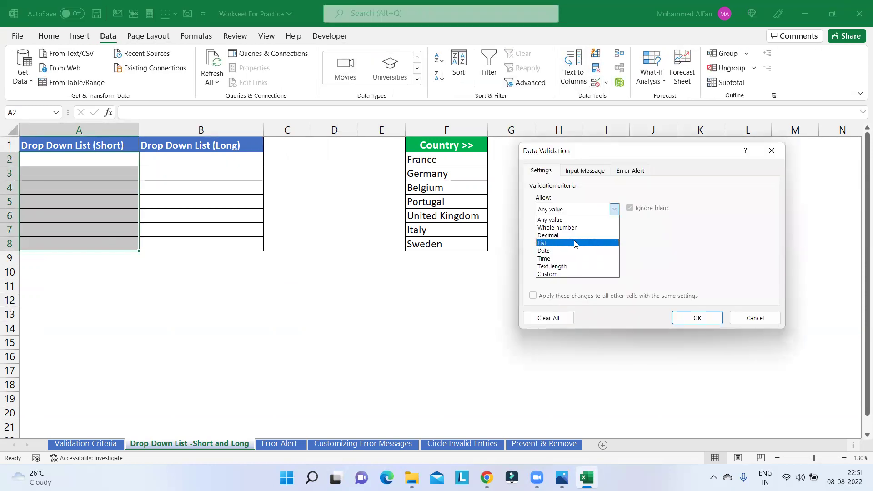
left_click(576, 245)
left_click(565, 259)
type("YES,NO")
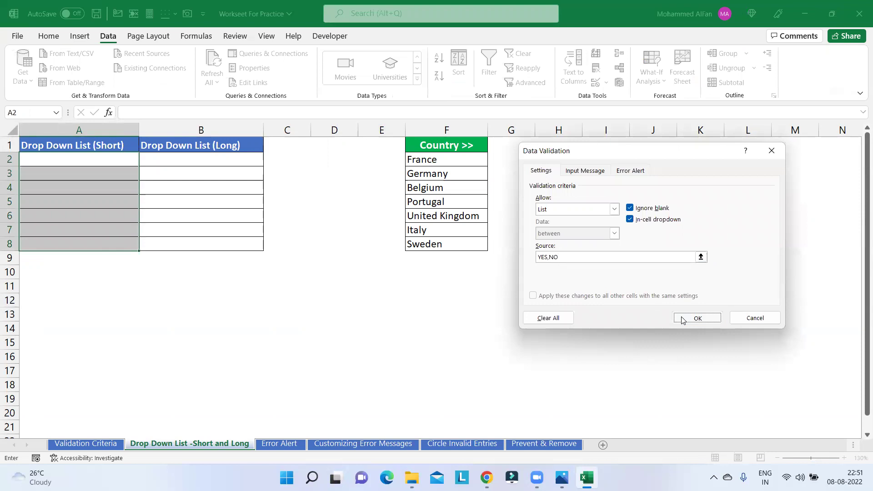
left_click(698, 318)
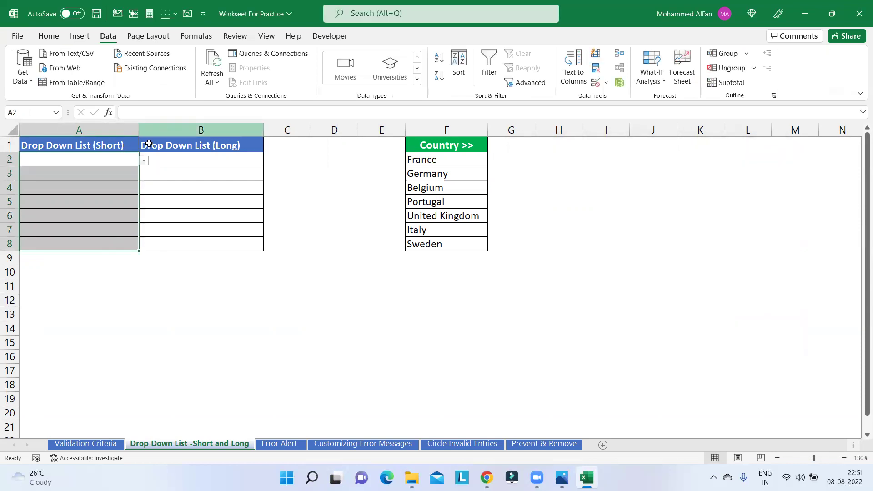
Choose NO from cell A2's drop-down, then reselect A2:A8
left_click(144, 160)
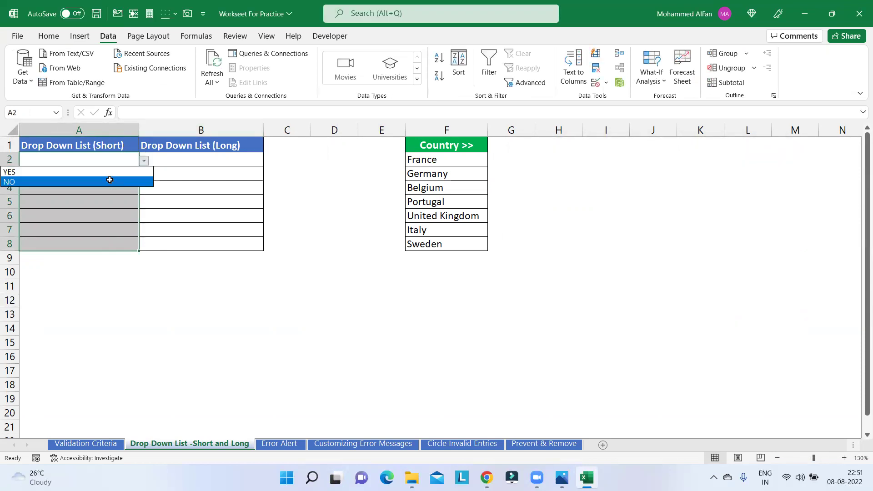
left_click(109, 181)
left_click(115, 287)
key("Down")
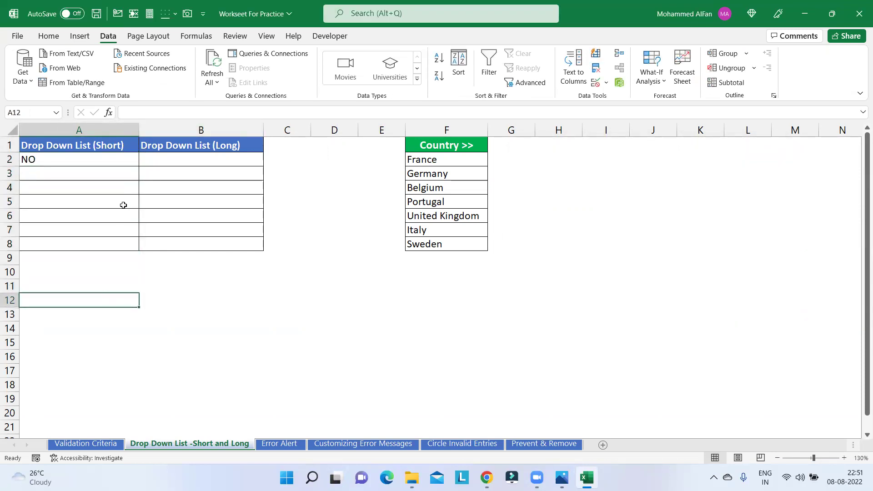
left_click_drag(102, 163, 103, 241)
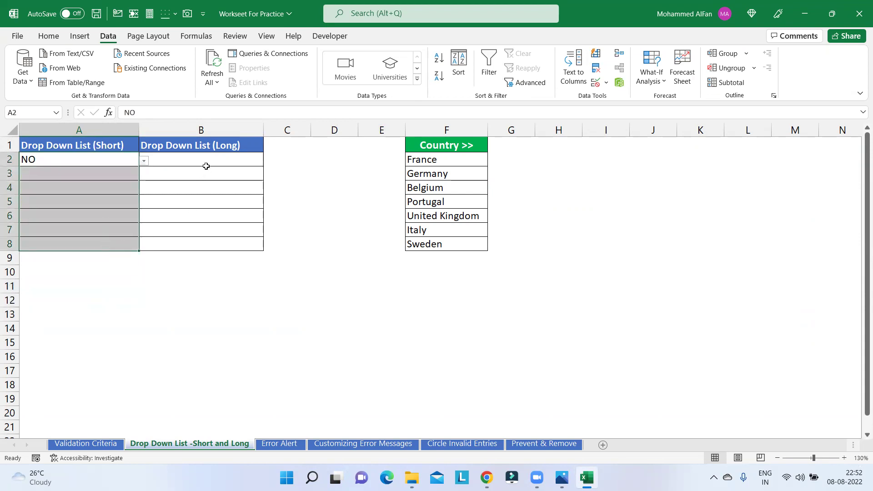
Give B2:B8 list validation sourced from the country range =$F$2:$F$8
left_click_drag(203, 160, 203, 244)
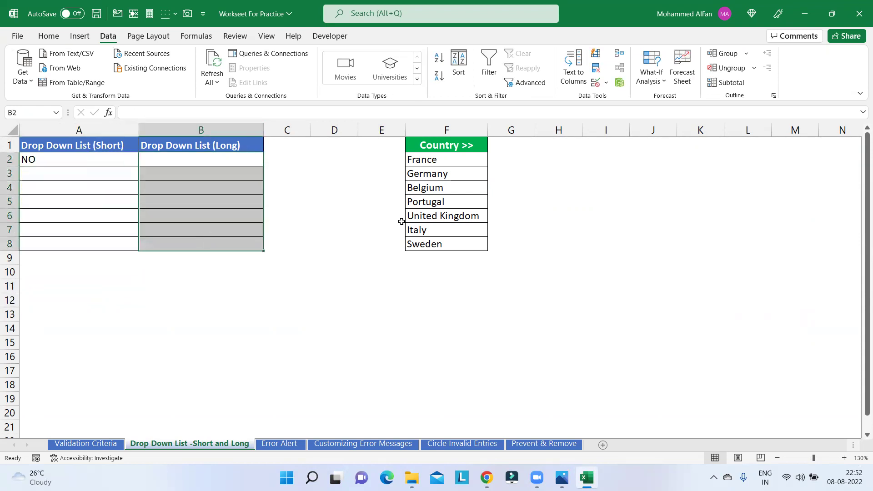
left_click_drag(432, 160, 430, 244)
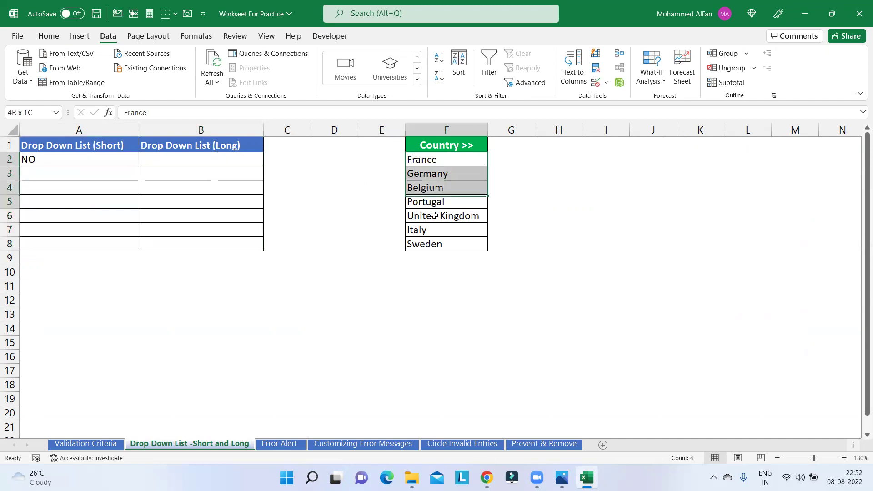
left_click_drag(243, 160, 244, 242)
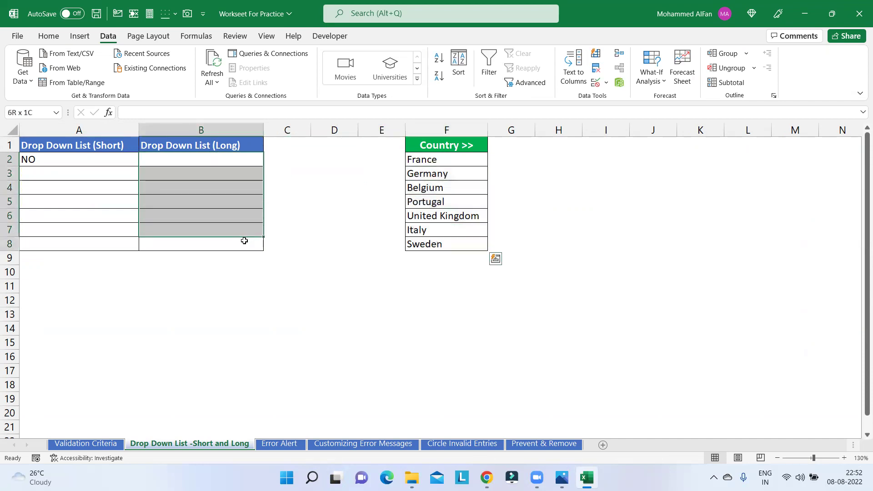
left_click(596, 82)
left_click(614, 210)
left_click(591, 242)
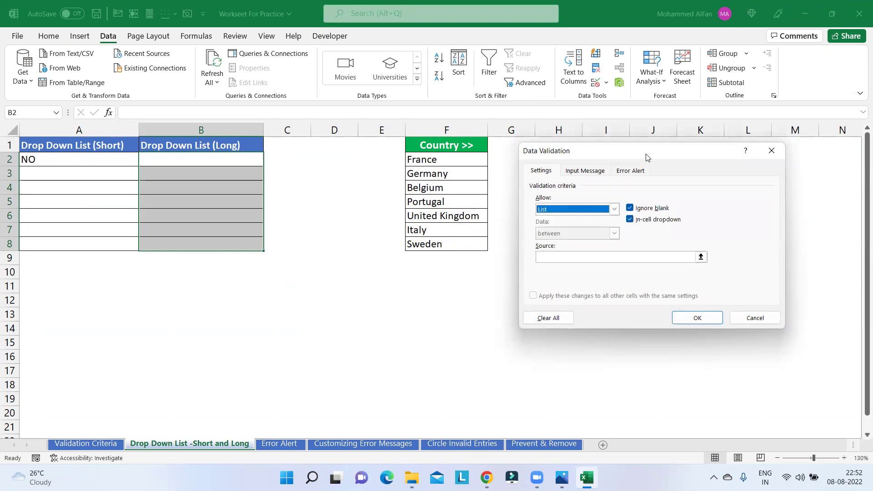
left_click_drag(648, 157, 709, 149)
left_click(629, 249)
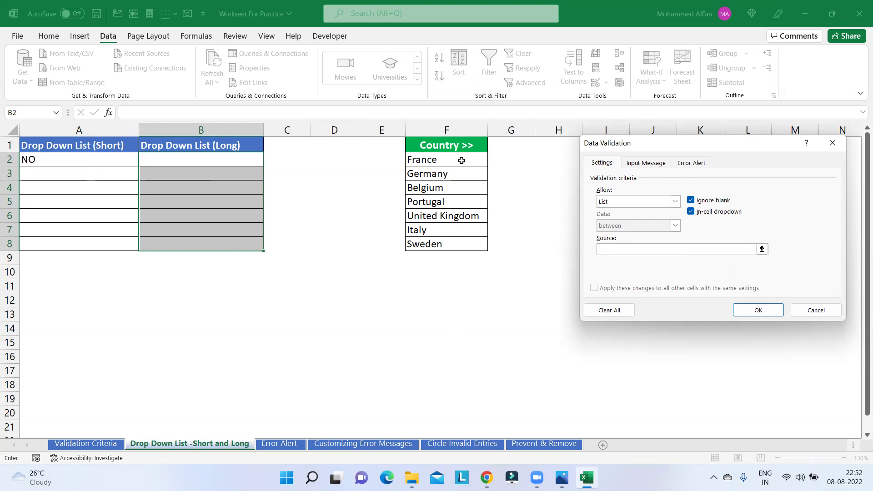
left_click(763, 250)
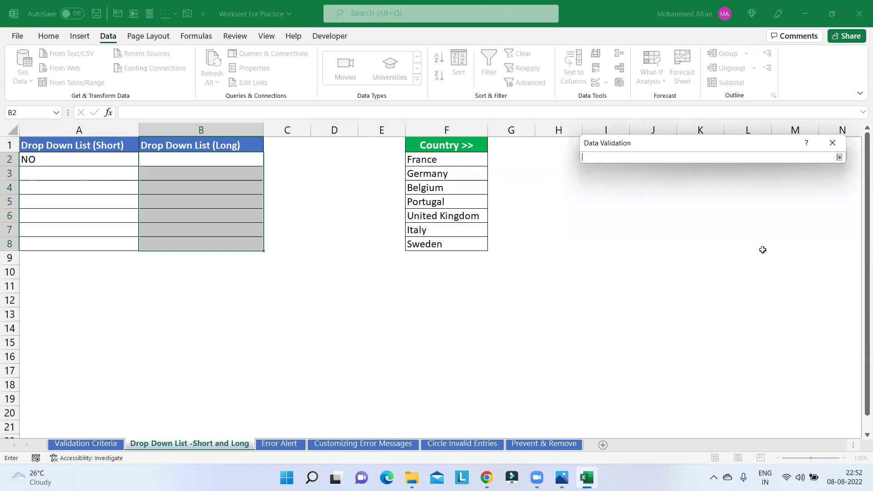
left_click_drag(465, 156, 461, 245)
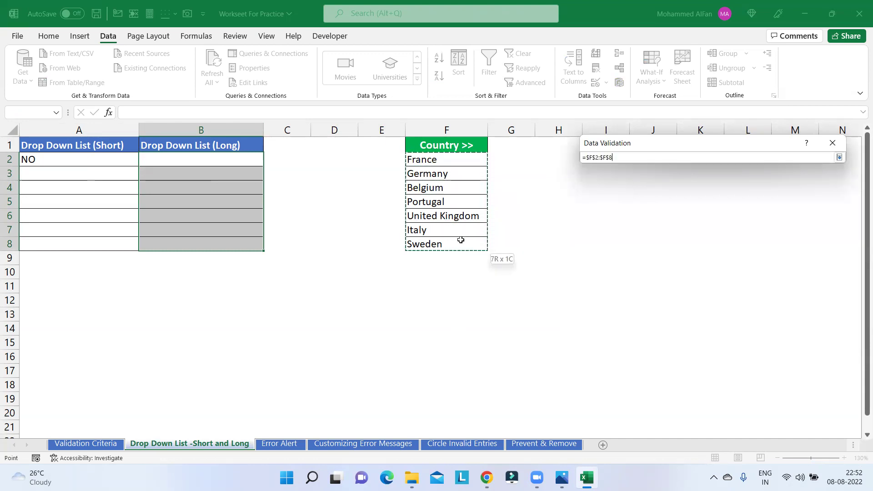
left_click(840, 157)
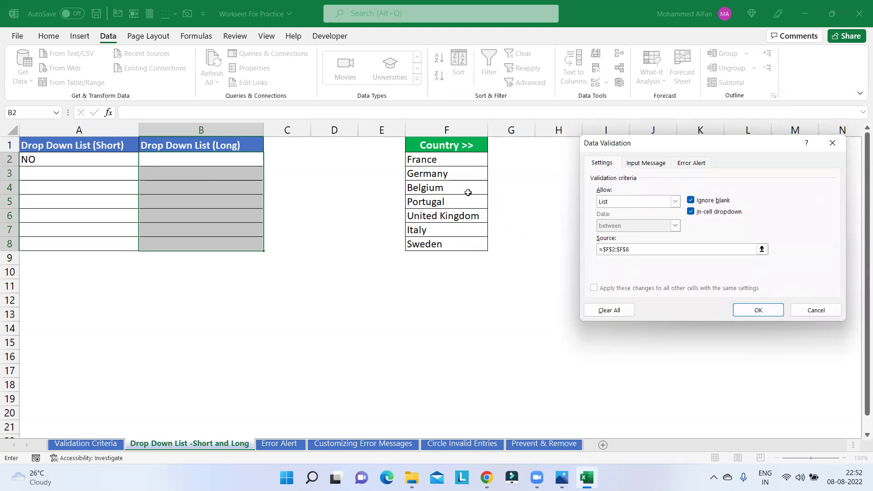
left_click(768, 312)
Pick Portugal from the drop-downs in cells B2 and B3
left_click(269, 162)
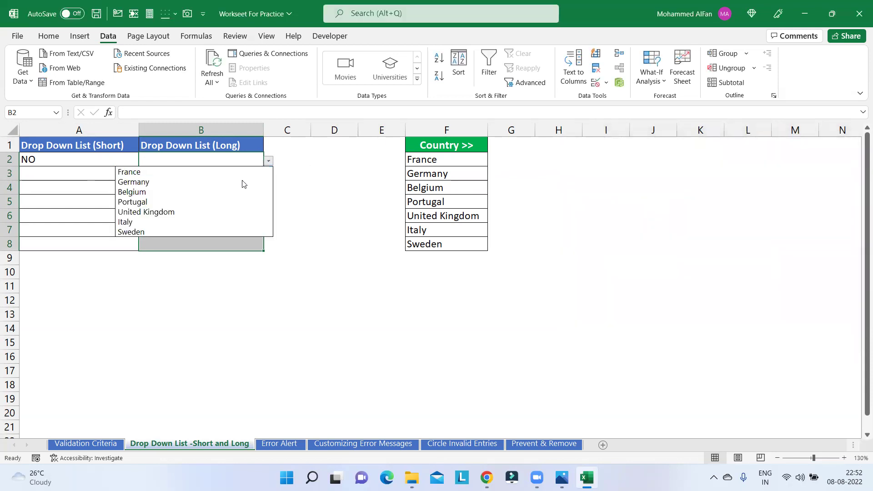
left_click(237, 199)
left_click(260, 176)
left_click(269, 176)
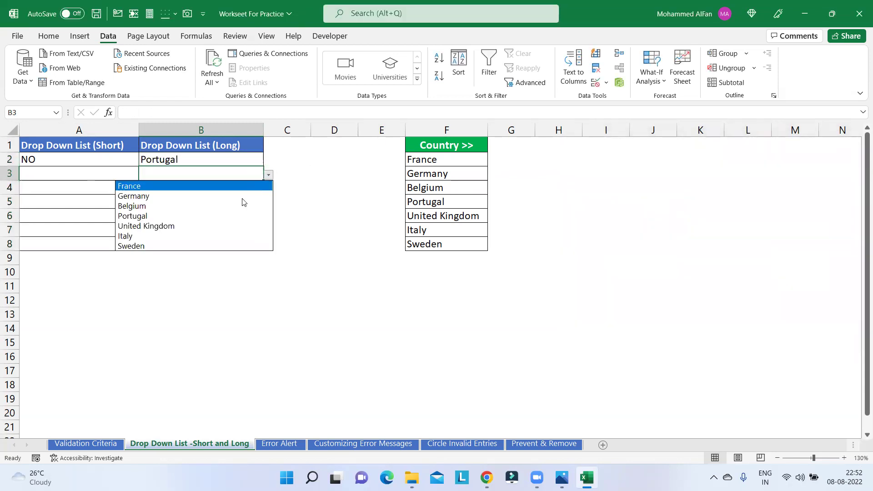
left_click(230, 217)
left_click(287, 243)
left_click_drag(412, 177, 414, 202)
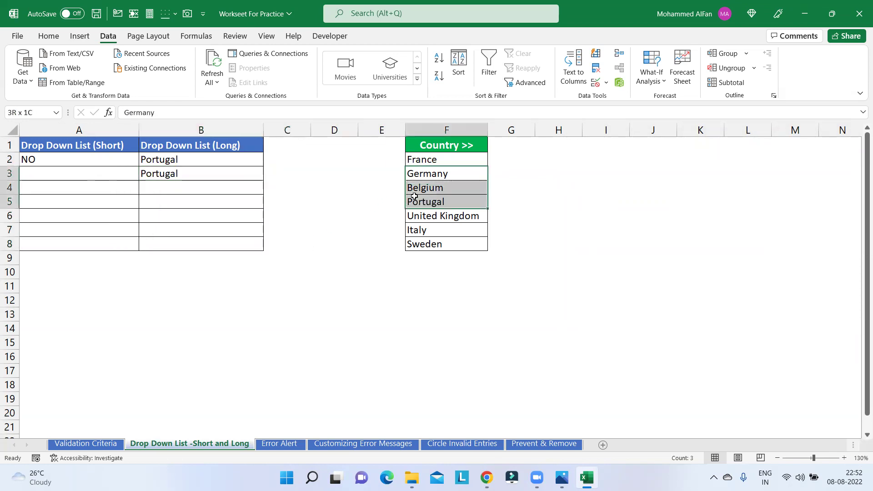
key("Delete")
left_click(248, 158)
left_click(269, 162)
key("Escape")
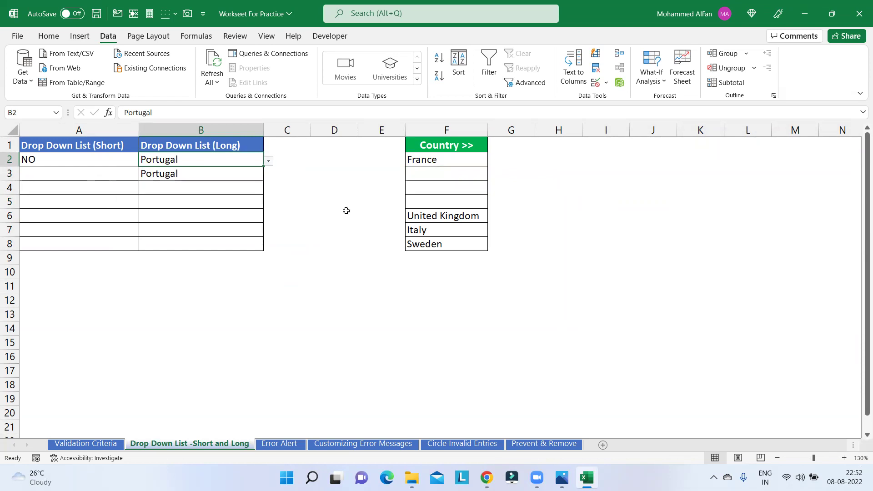
key("ctrl+z")
left_click(453, 163)
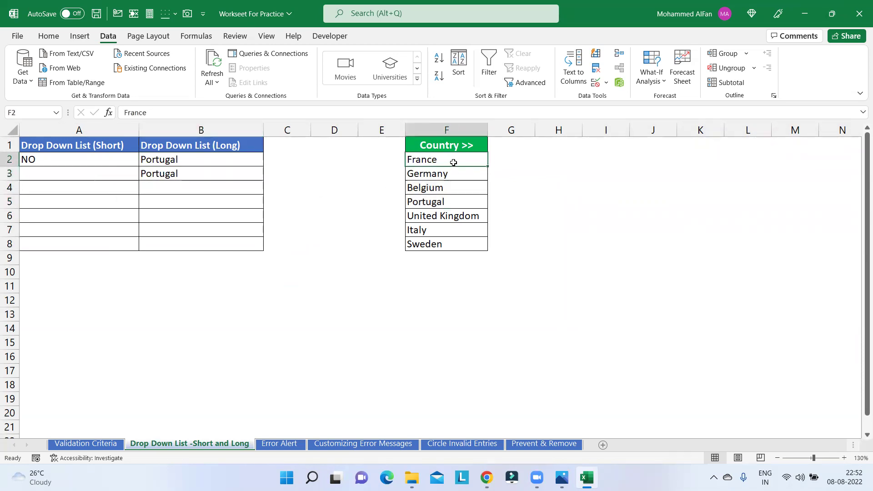
left_click(453, 132)
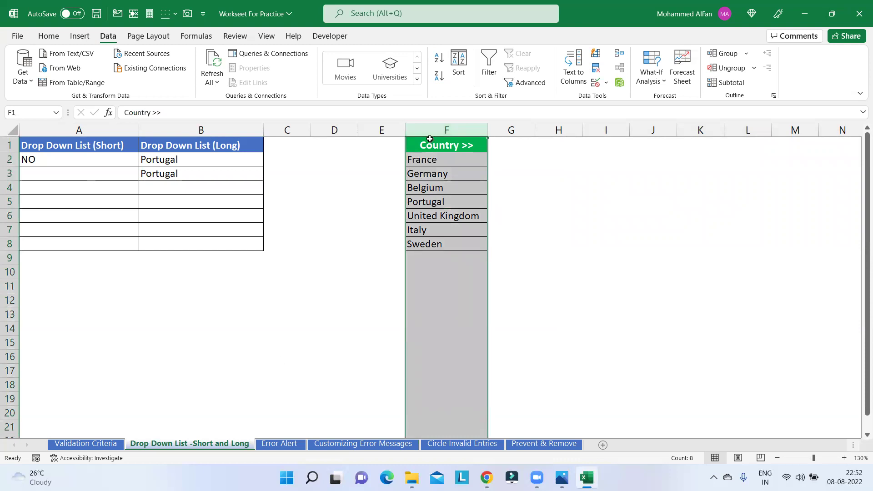
right_click(431, 132)
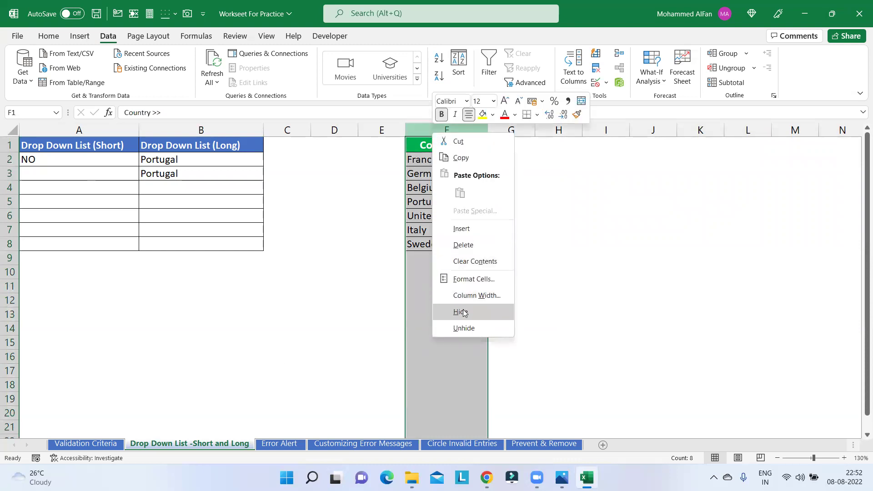
key("Escape")
left_click(235, 162)
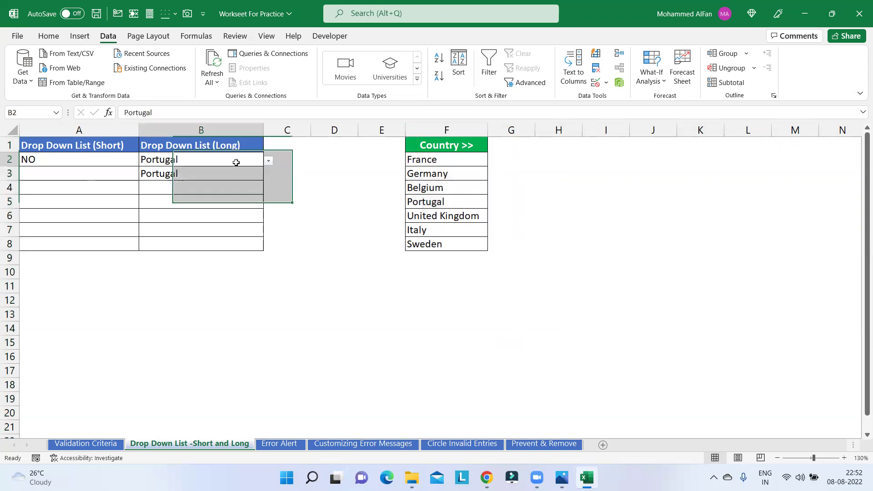
left_click_drag(427, 160, 432, 246)
left_click(256, 160)
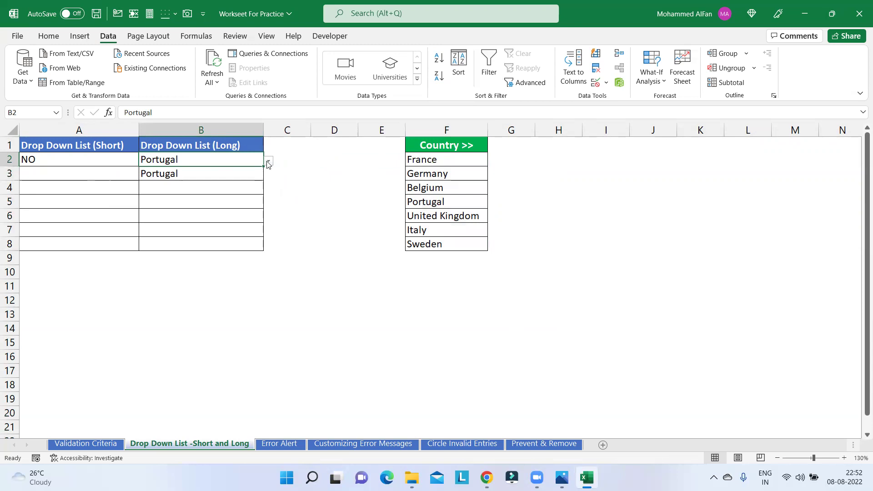
left_click_drag(426, 160, 425, 328)
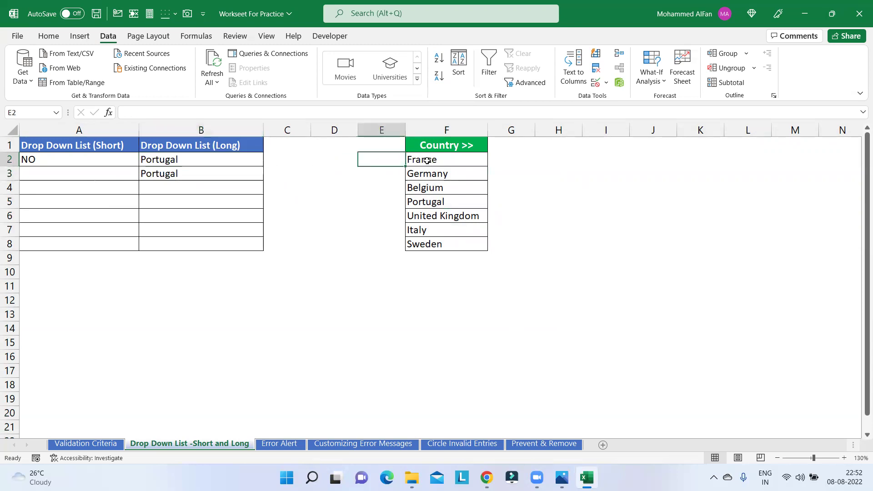
left_click(240, 162)
left_click(269, 160)
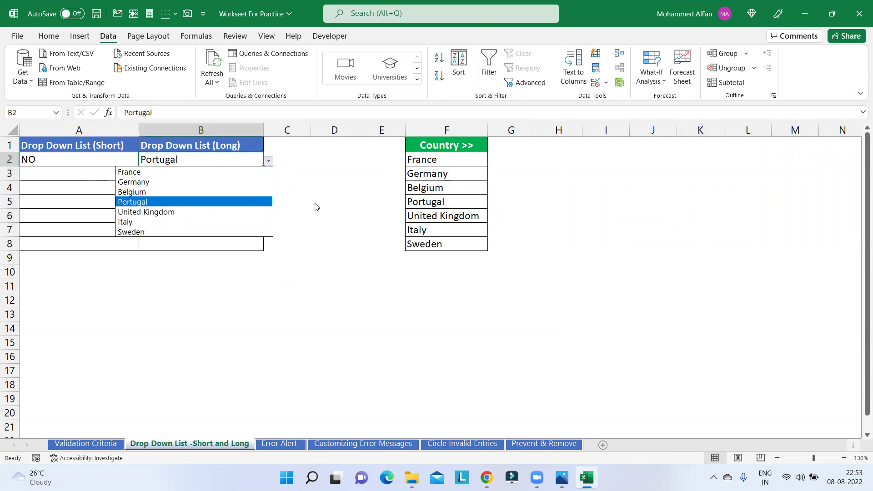
key("Up")
key("Up")
key("Escape")
left_click_drag(430, 164, 432, 240)
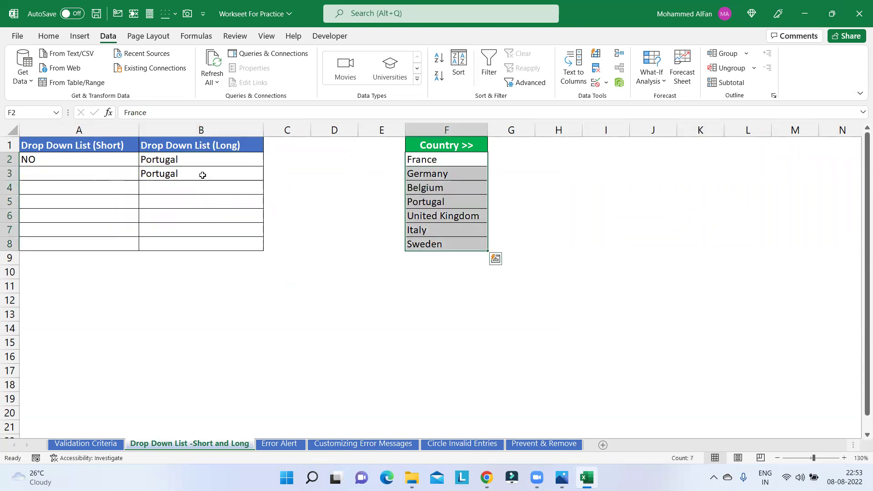
left_click_drag(205, 162, 211, 241)
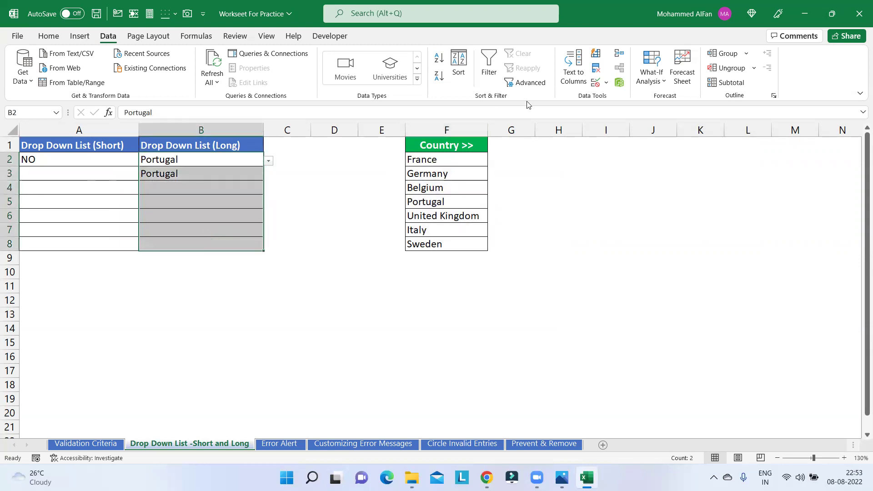
Clear all data validation from column B and delete the Portugal entries
left_click(596, 83)
left_click(620, 310)
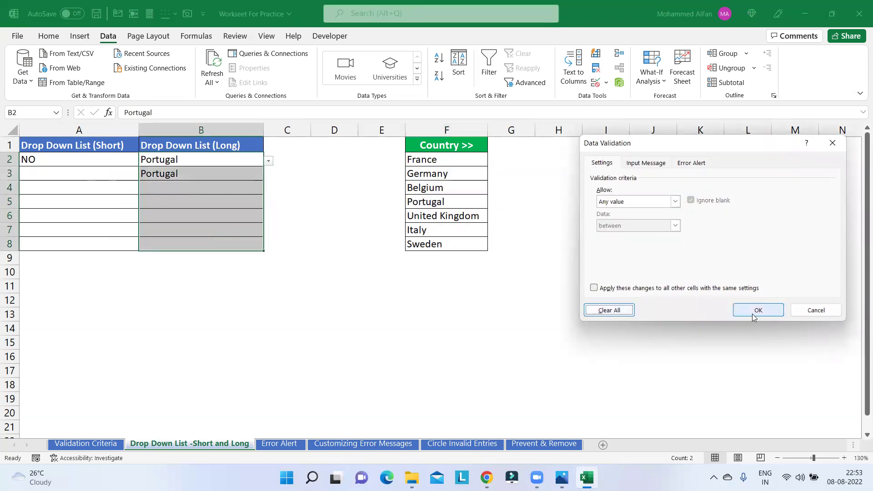
left_click(756, 311)
key("Delete")
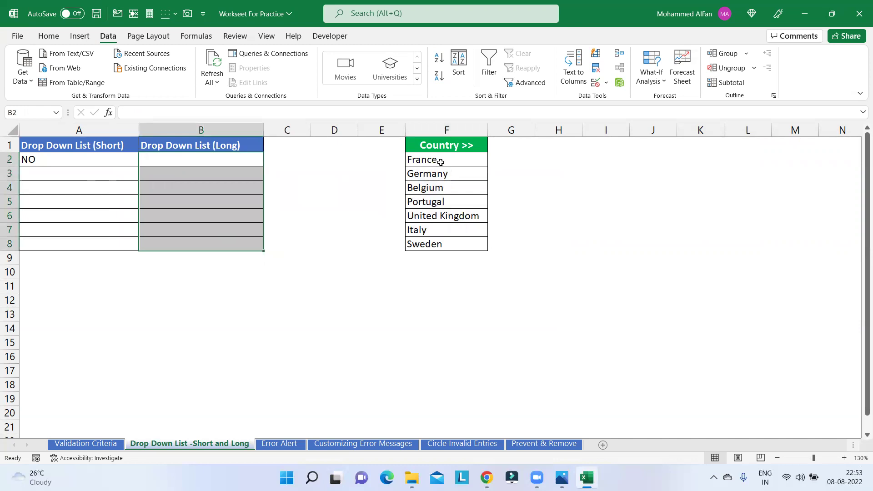
Sort the country list F2:F8 alphabetically A to Z
left_click_drag(439, 161, 429, 246)
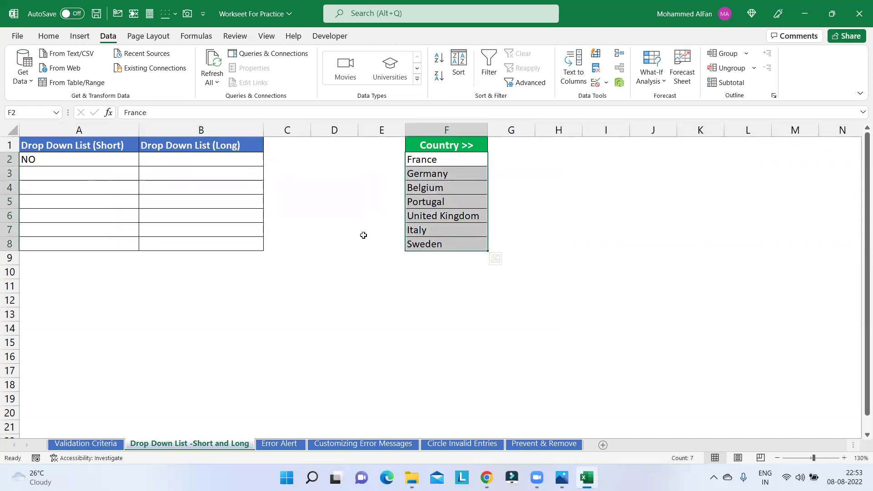
left_click_drag(225, 159, 225, 246)
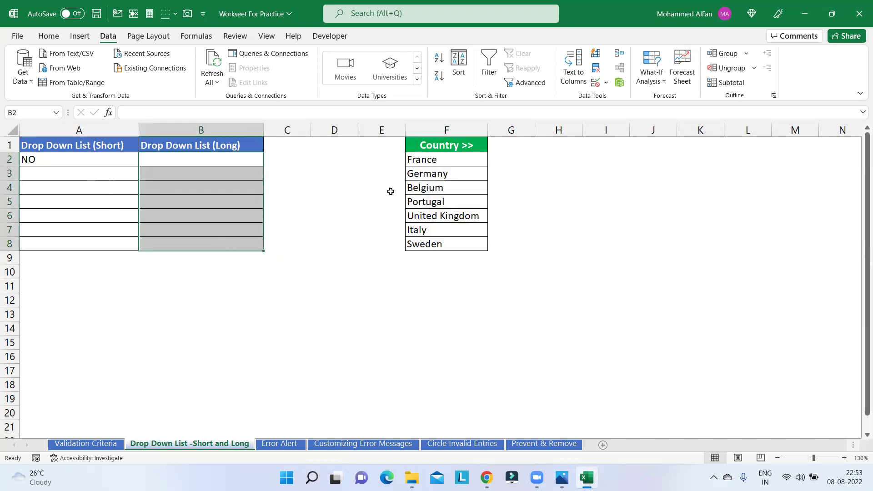
left_click_drag(440, 159, 444, 242)
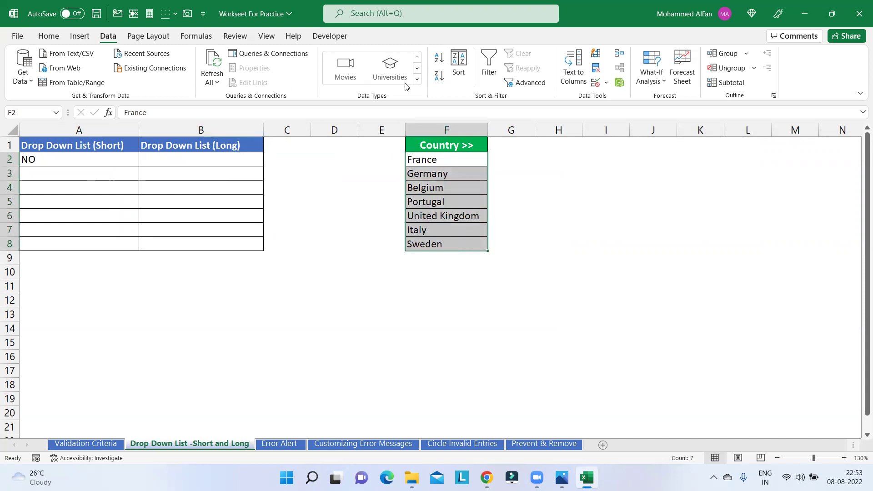
left_click(439, 58)
Reapply list validation to B2:B8 with source set to the sorted countries F2:F8
left_click_drag(236, 158, 236, 243)
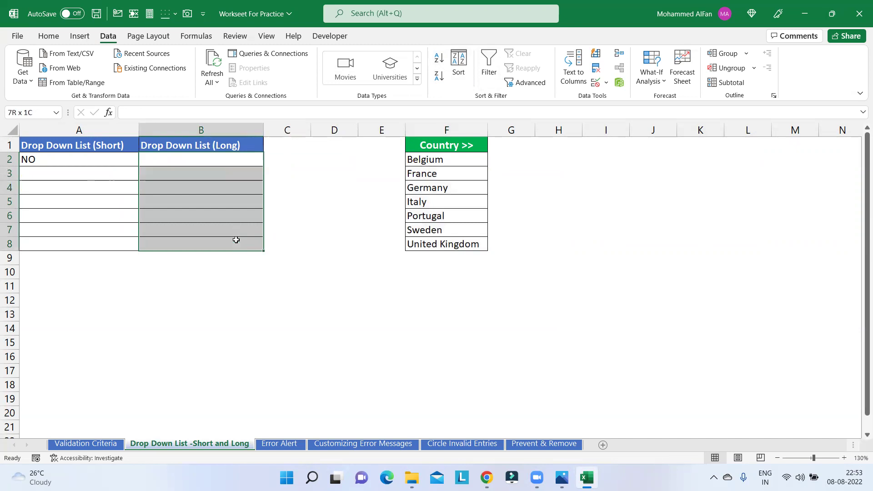
left_click(596, 83)
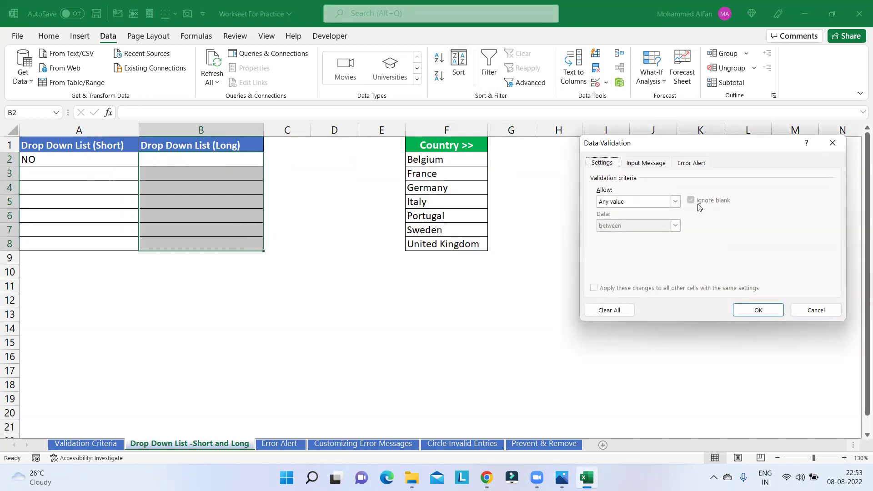
left_click(676, 202)
left_click(654, 241)
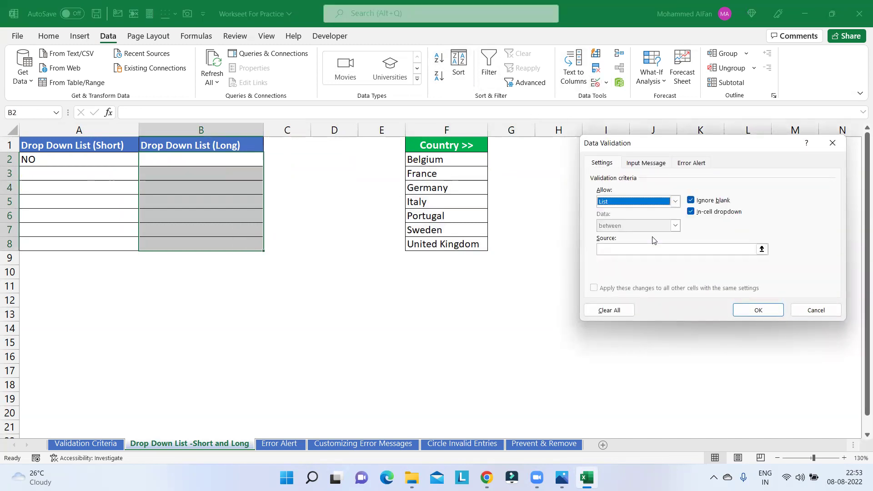
left_click(762, 249)
left_click_drag(470, 163, 473, 243)
left_click(839, 157)
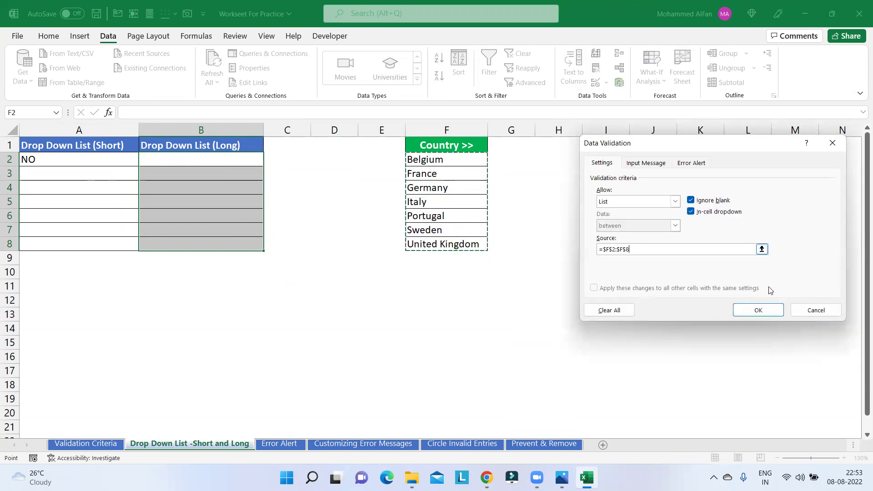
left_click(775, 309)
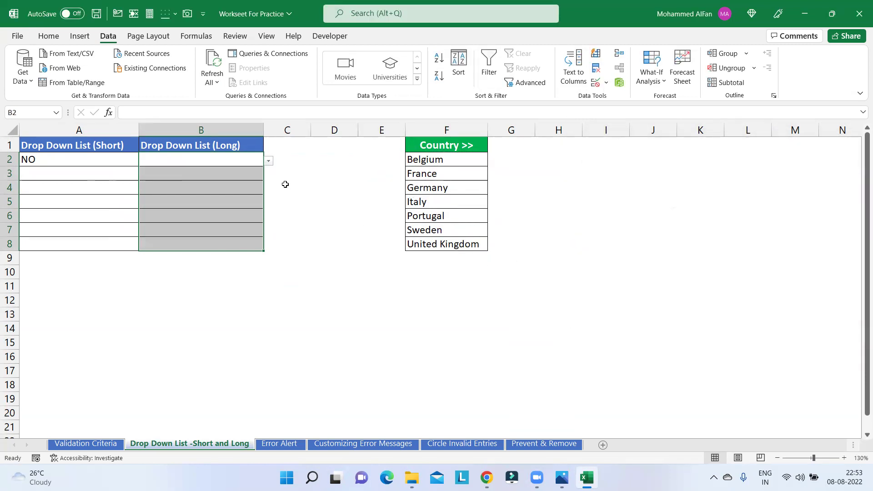
left_click(269, 162)
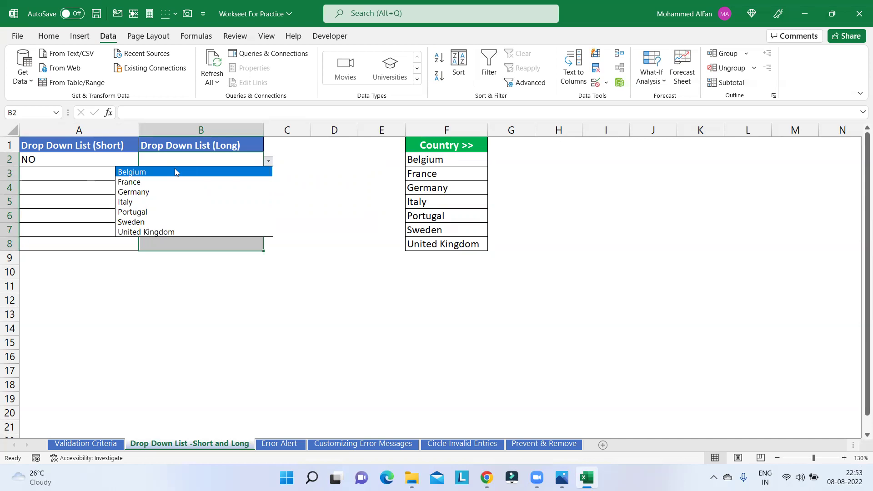
left_click(170, 158)
left_click(170, 157)
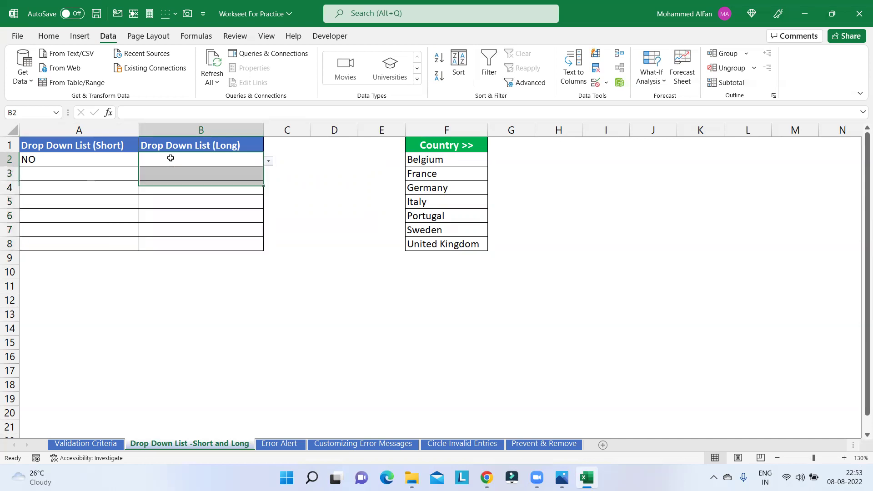
type("ITALY")
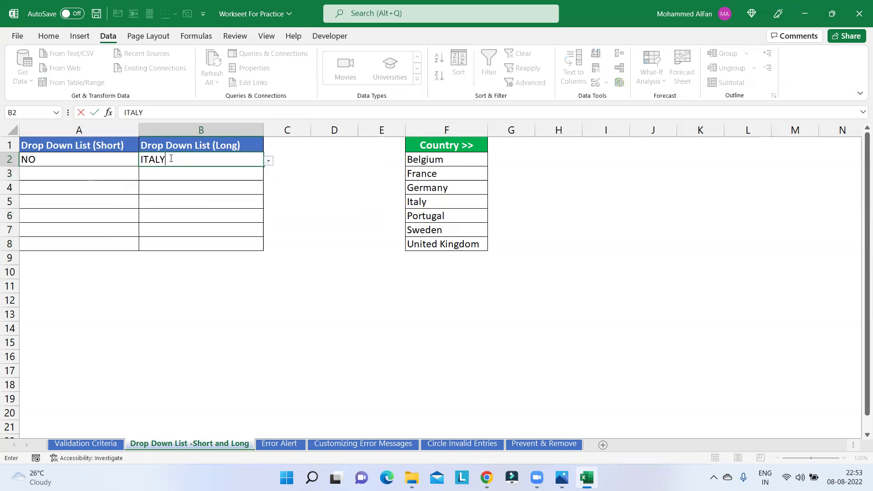
key("Return")
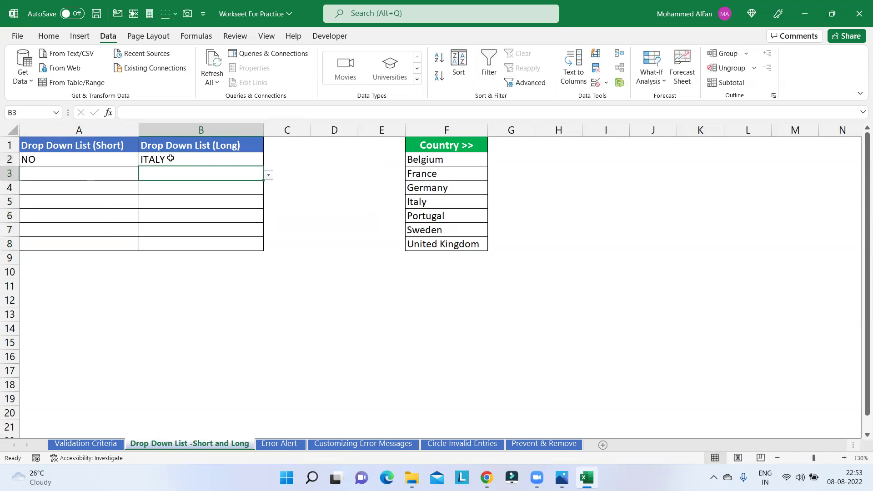
left_click(170, 159)
key("Delete")
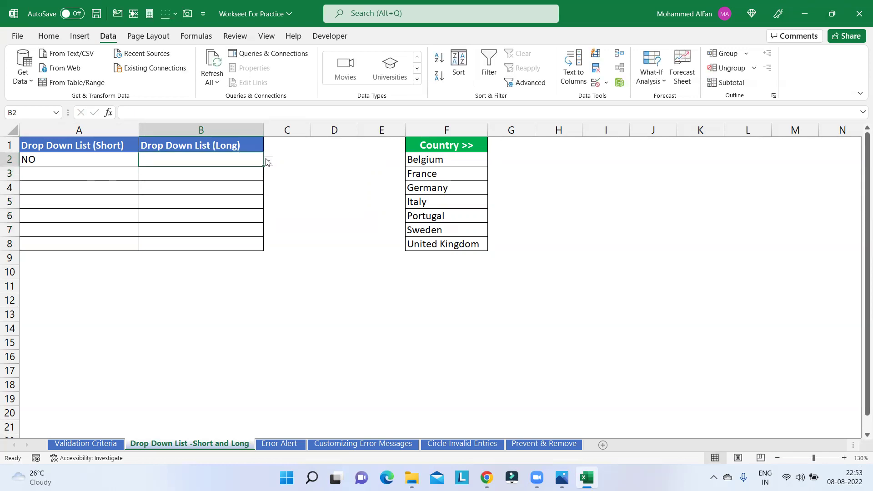
left_click(268, 161)
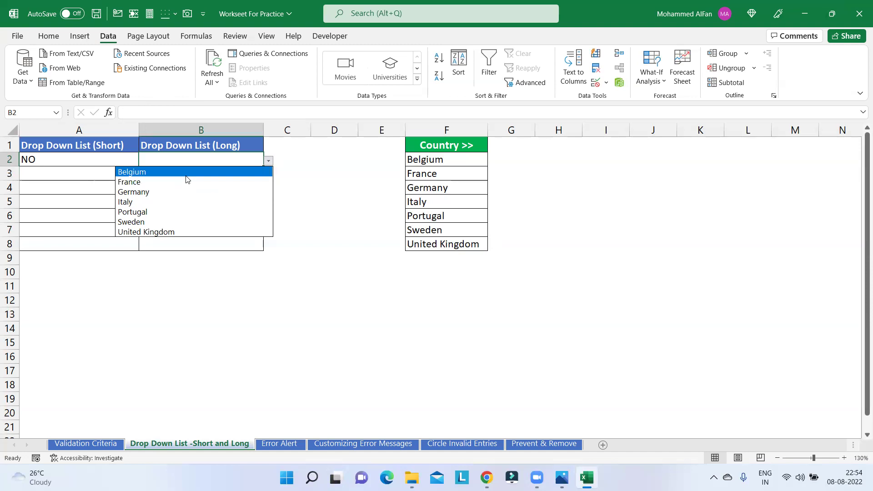
key("Escape")
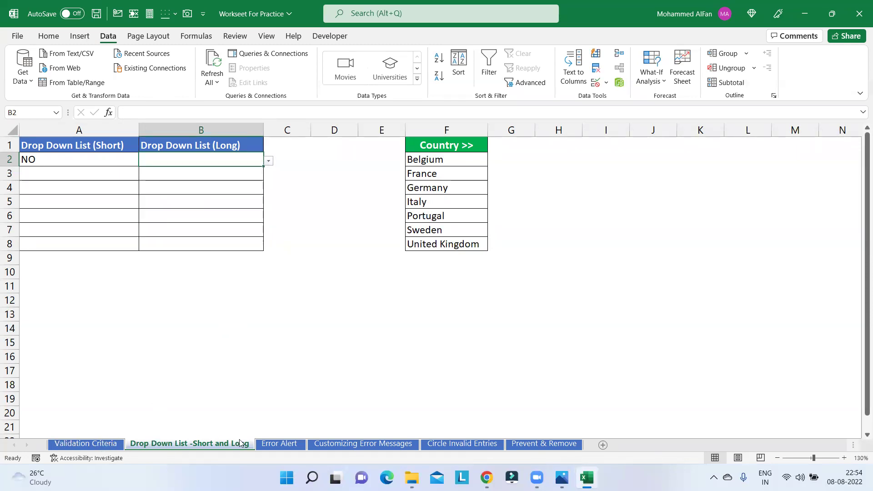
right_click(23, 446)
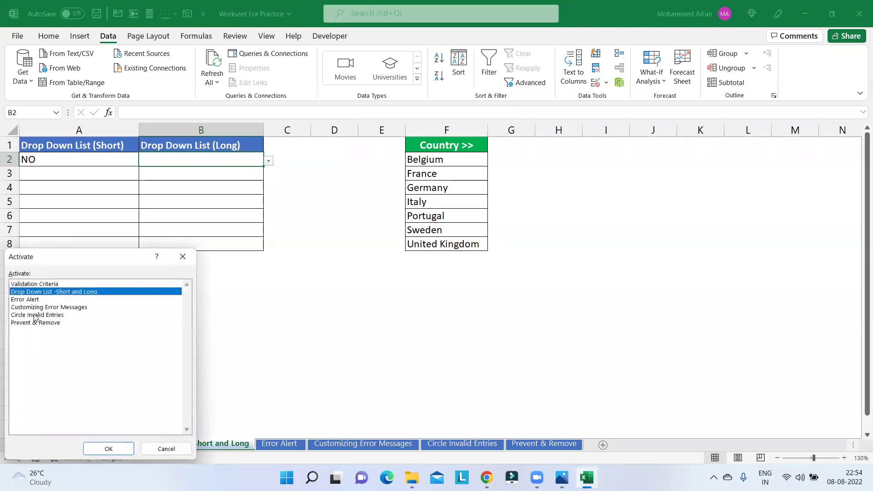
key("Down")
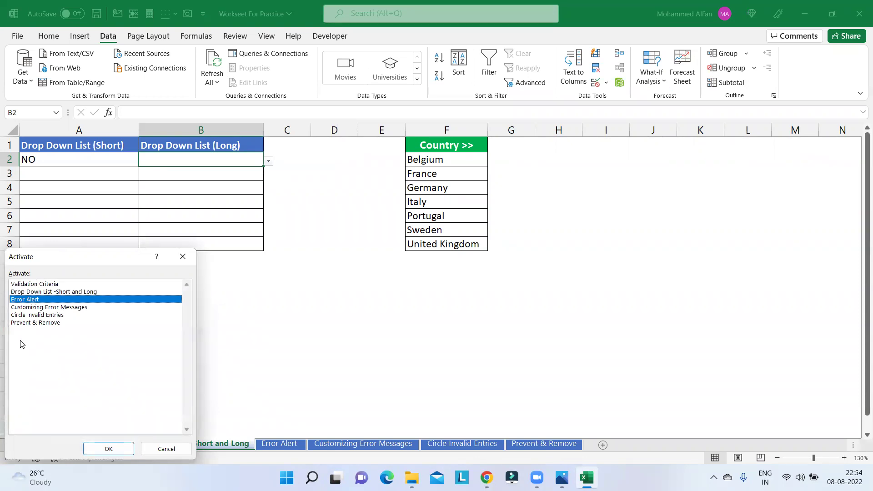
key("Down")
key("Down")
key("Down")
left_click(182, 257)
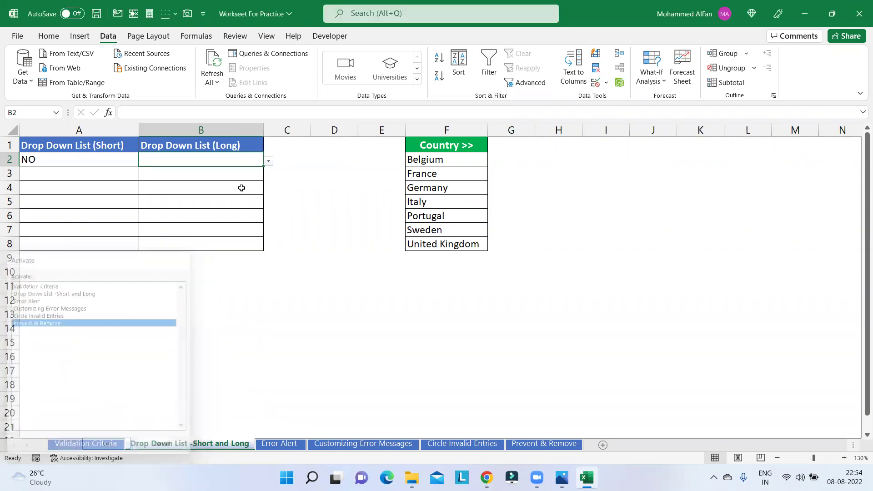
left_click(269, 161)
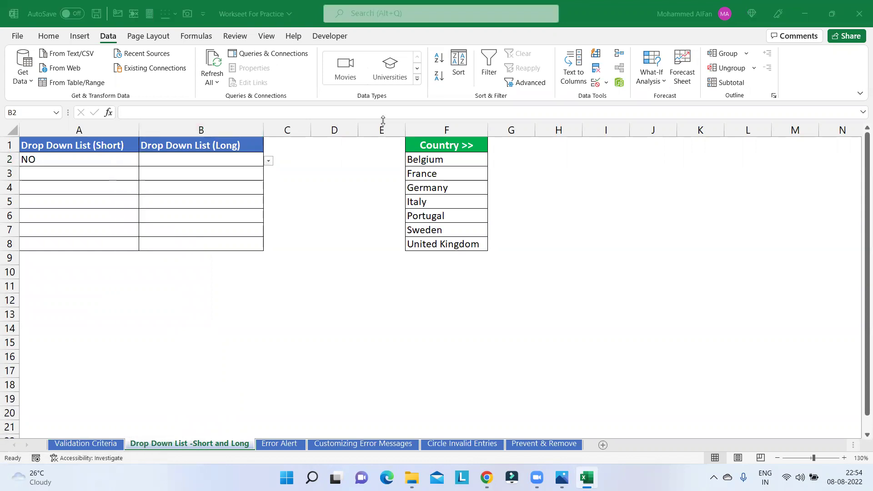
left_click(270, 161)
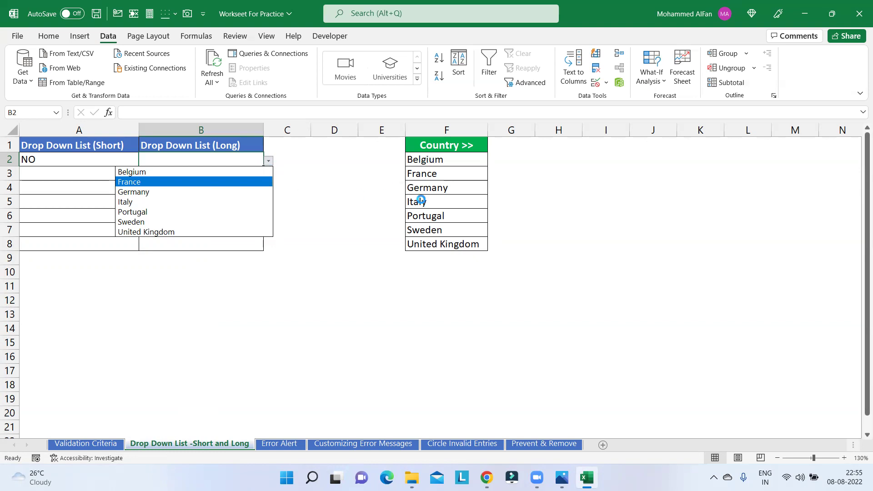
left_click(420, 200)
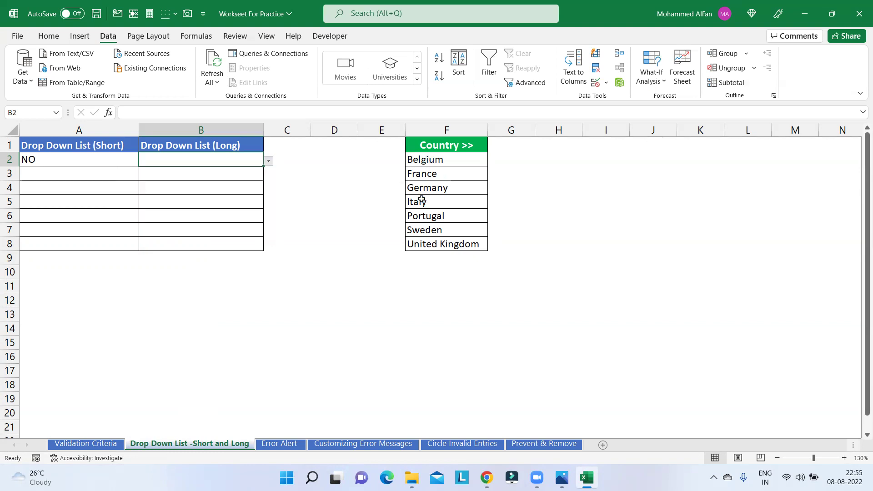
left_click(269, 162)
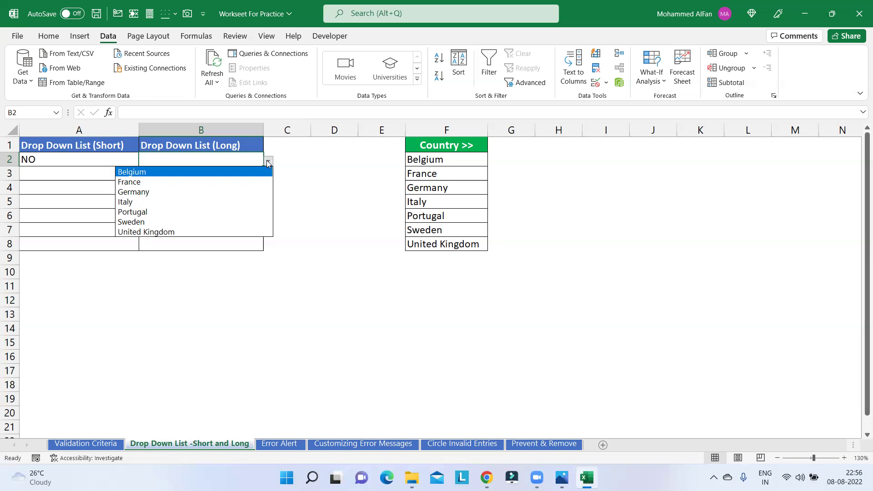
Dismiss the B2 country drop-down without choosing, leaving B2 empty
left_click(246, 72)
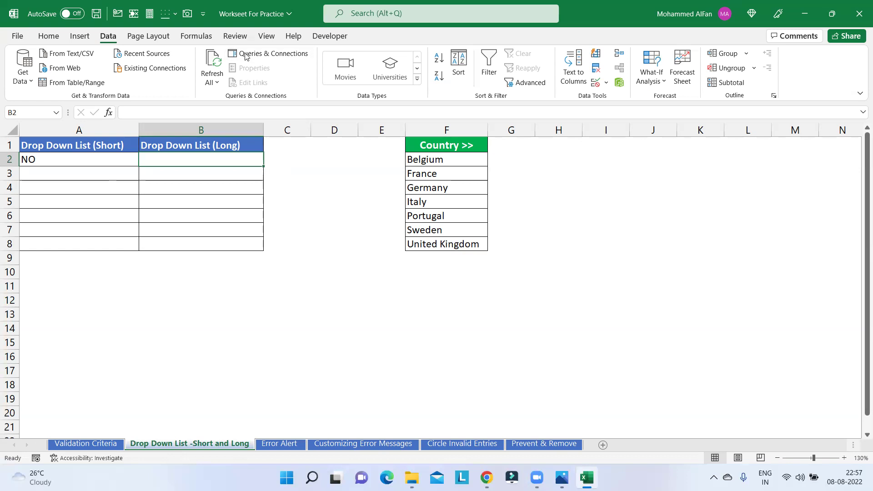
key("alt+a")
key("v")
key("v")
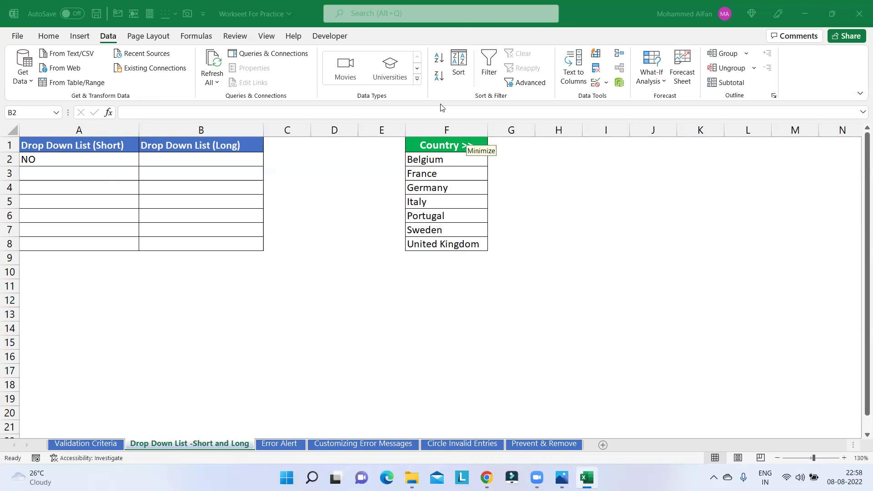
On the Validation Criteria sheet, select cells E4:E9
left_click(104, 445)
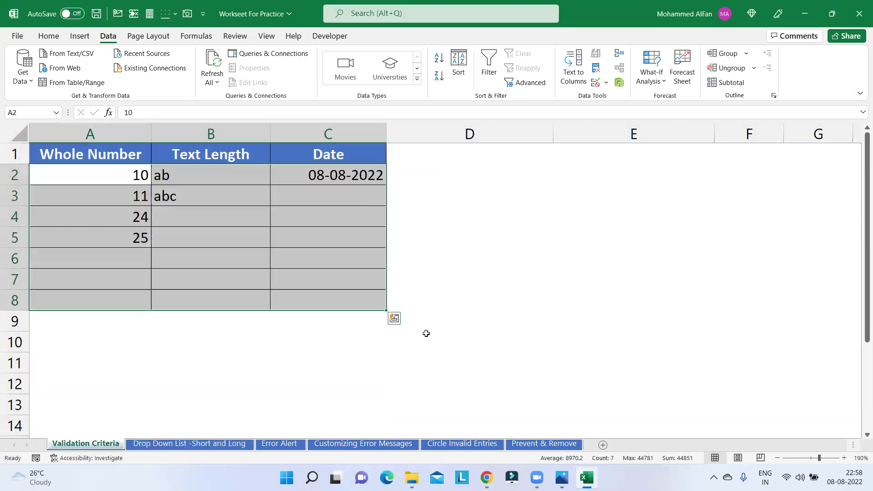
left_click(328, 233)
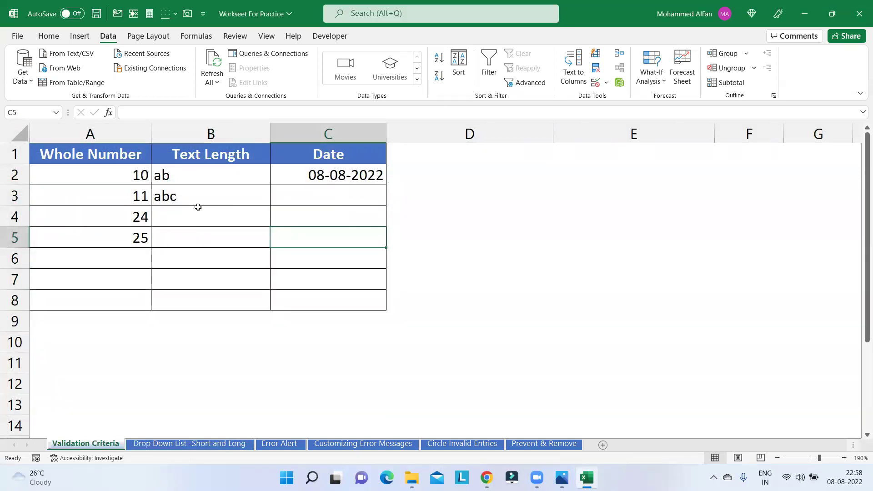
left_click_drag(122, 174, 126, 306)
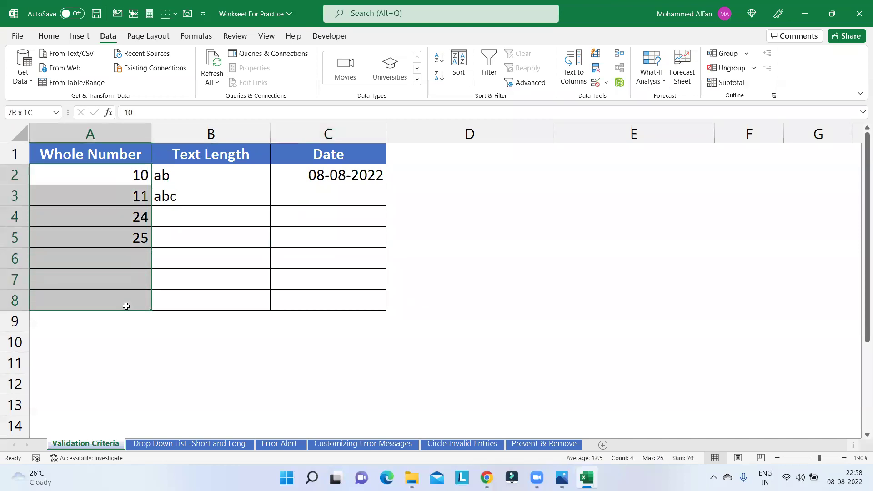
left_click_drag(201, 176, 211, 295)
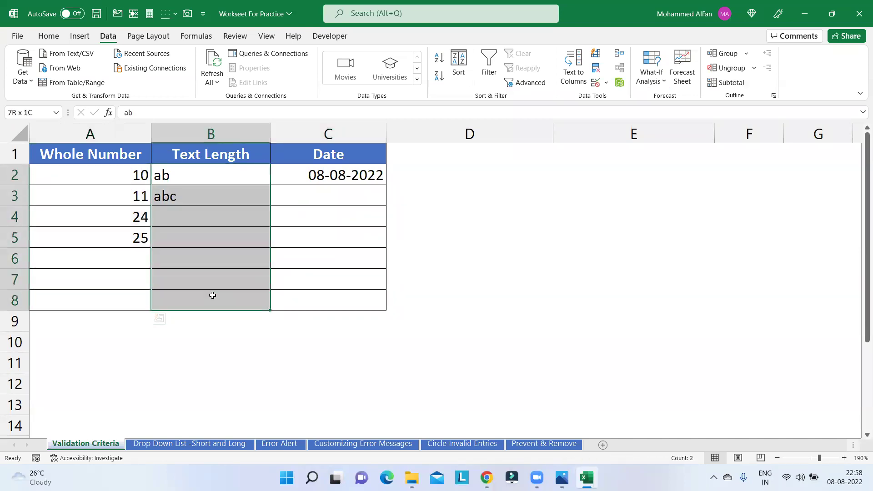
left_click(319, 186)
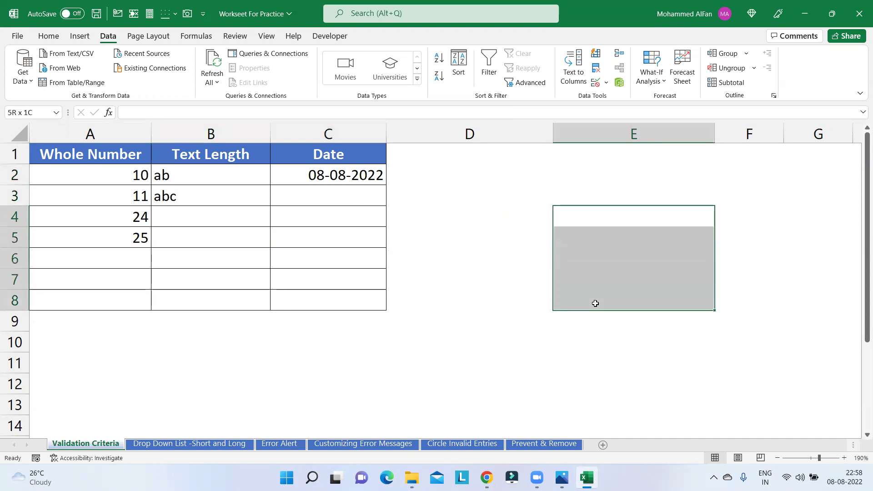
left_click_drag(634, 216, 632, 321)
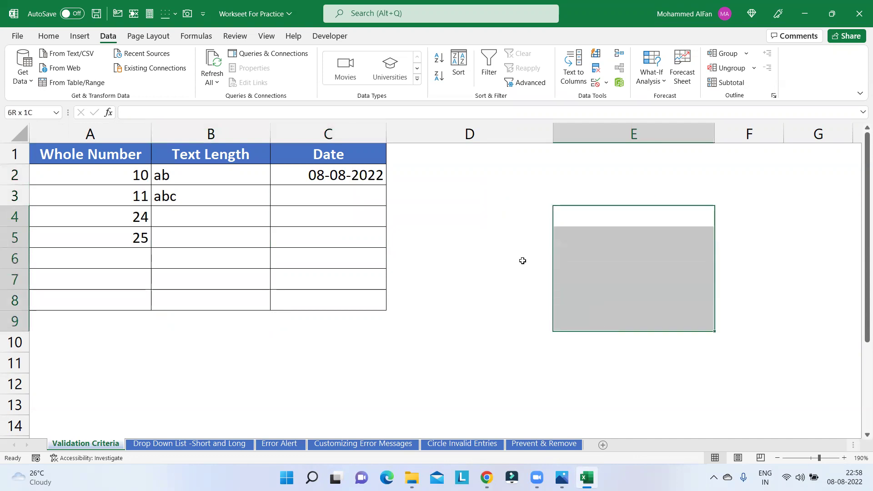
Restrict E4:E9 to whole numbers between 1 and 10
left_click(598, 83)
left_click(100, 328)
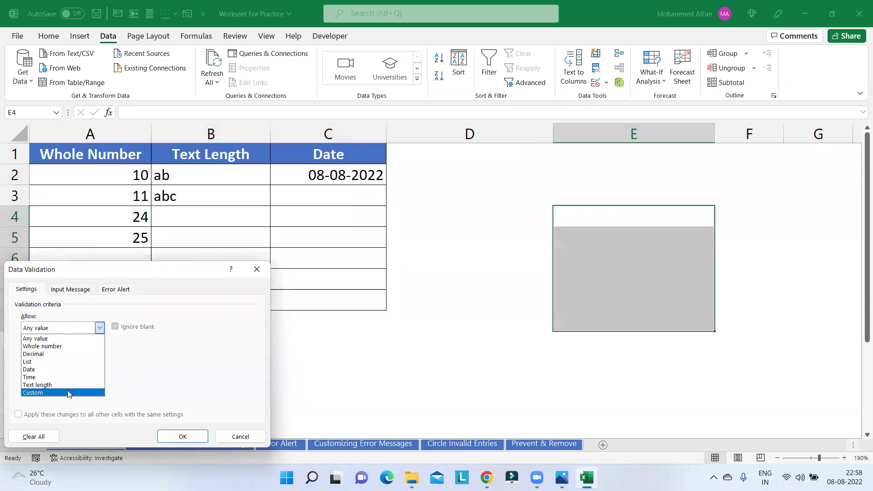
left_click(64, 346)
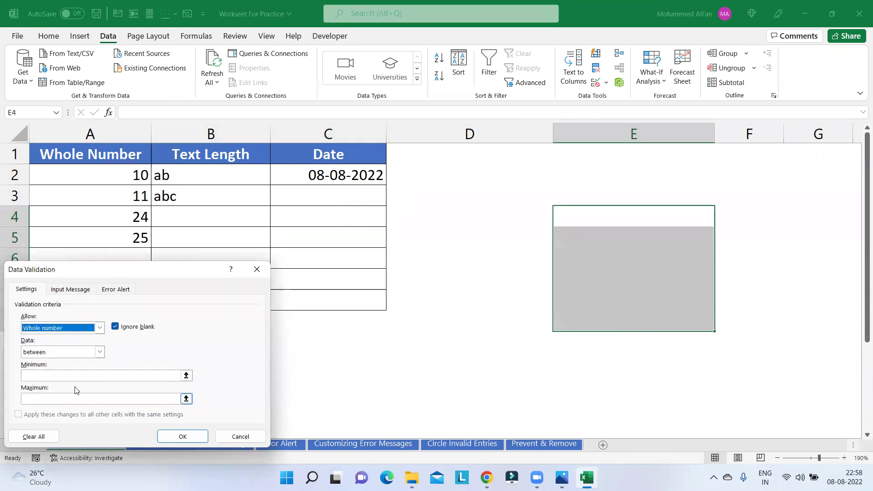
left_click(74, 375)
type("1")
type("10")
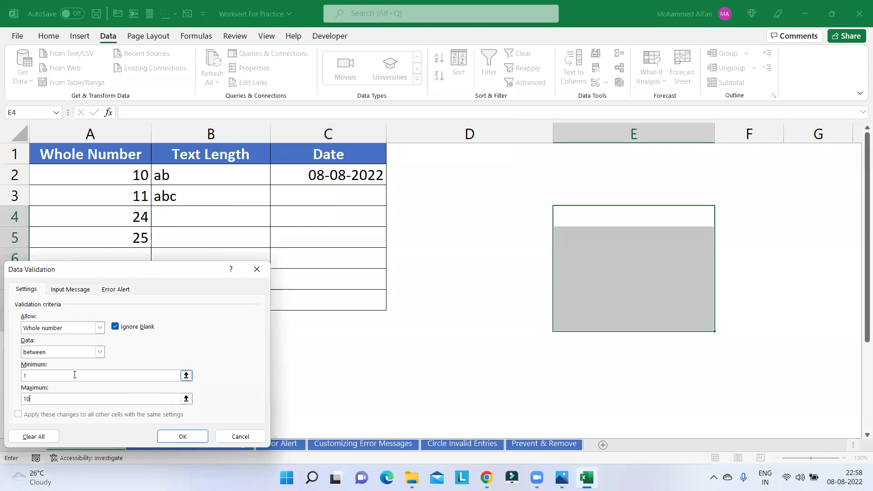
left_click(183, 436)
left_click(466, 390)
left_click(639, 236)
left_click(499, 343)
left_click(153, 381)
left_click(105, 386)
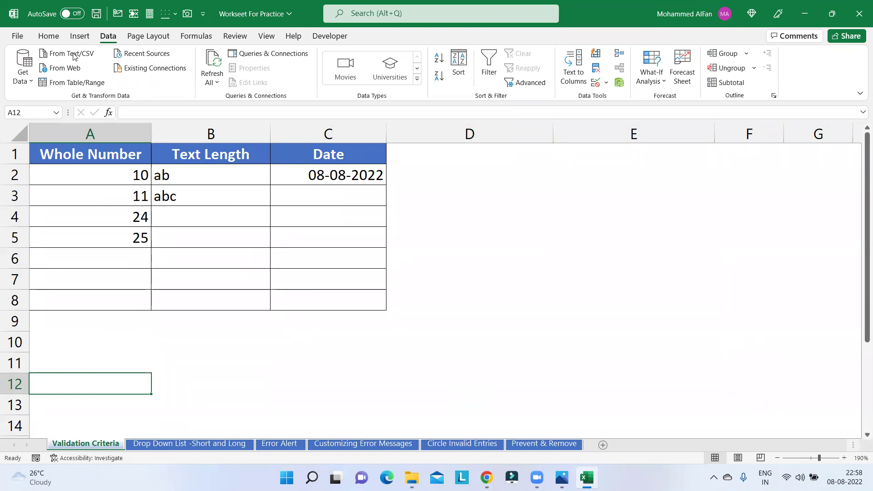
Use Find & Select > Data Validation to select the validated cells A2:C8 and E4:E9
scroll(96, 62, "up", 2)
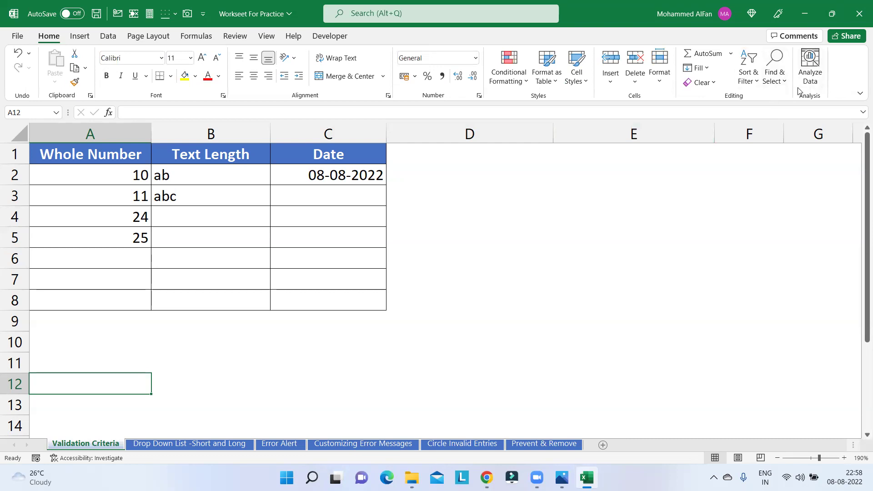
left_click(782, 84)
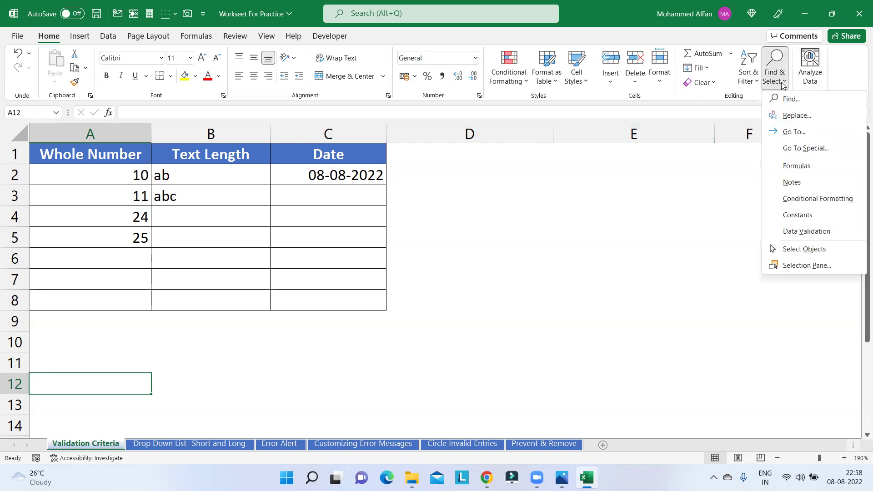
left_click(806, 231)
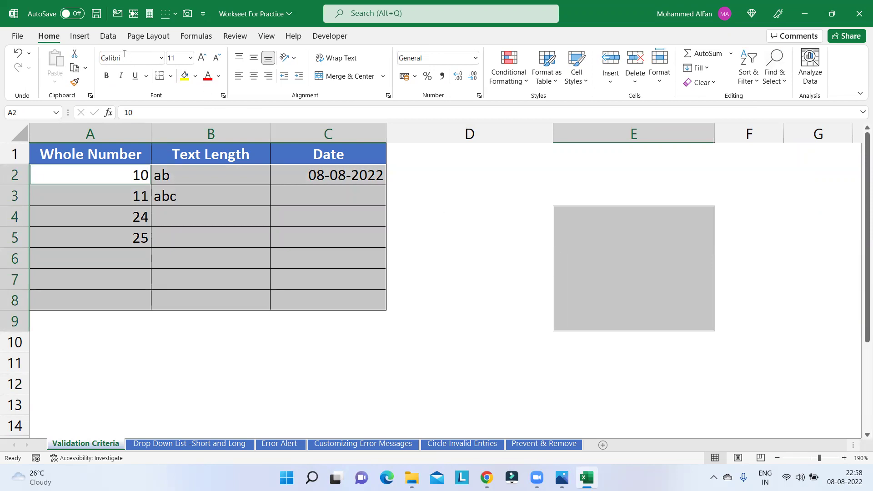
Clear all data validation from the selected cells, accepting the mixed-settings warning
left_click(109, 36)
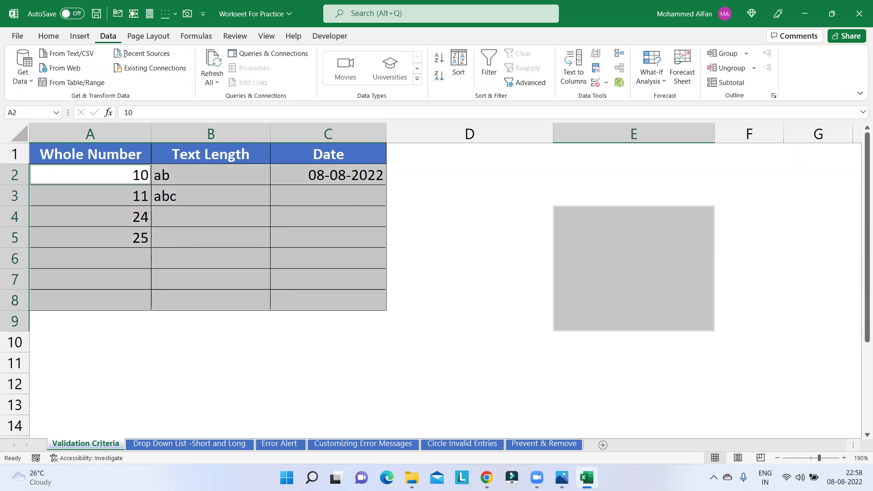
left_click(598, 88)
left_click(422, 274)
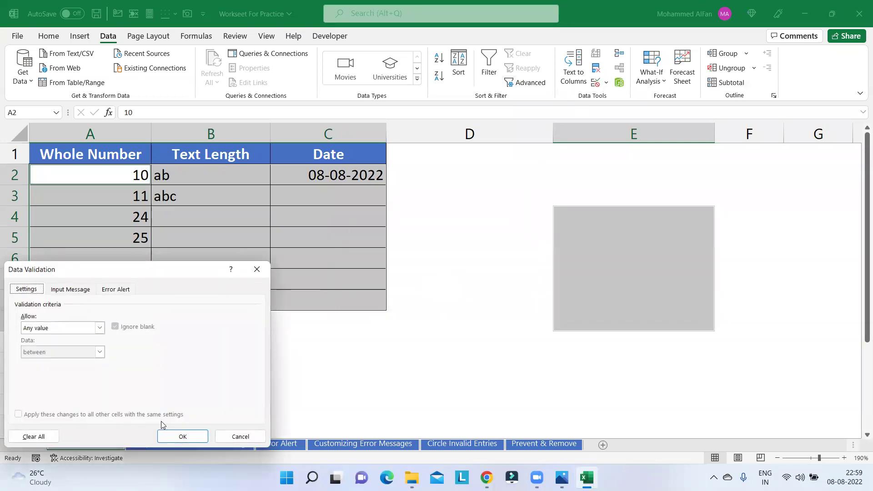
left_click(41, 437)
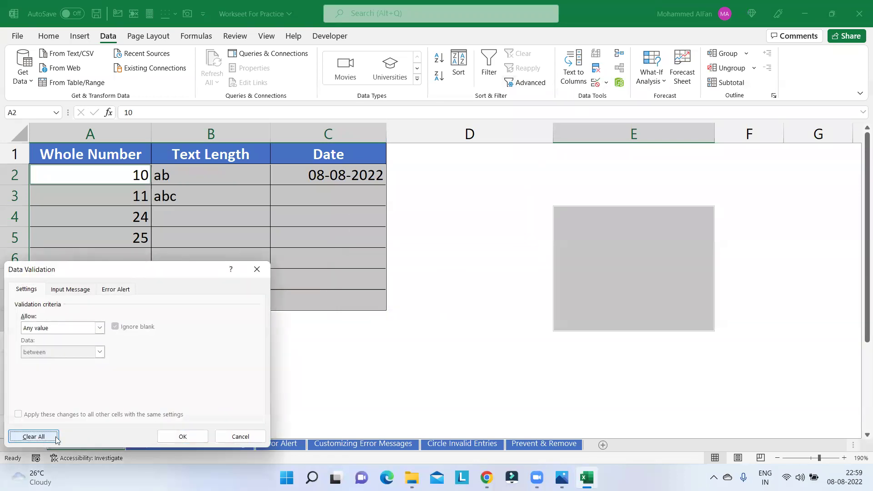
left_click(182, 437)
left_click(400, 369)
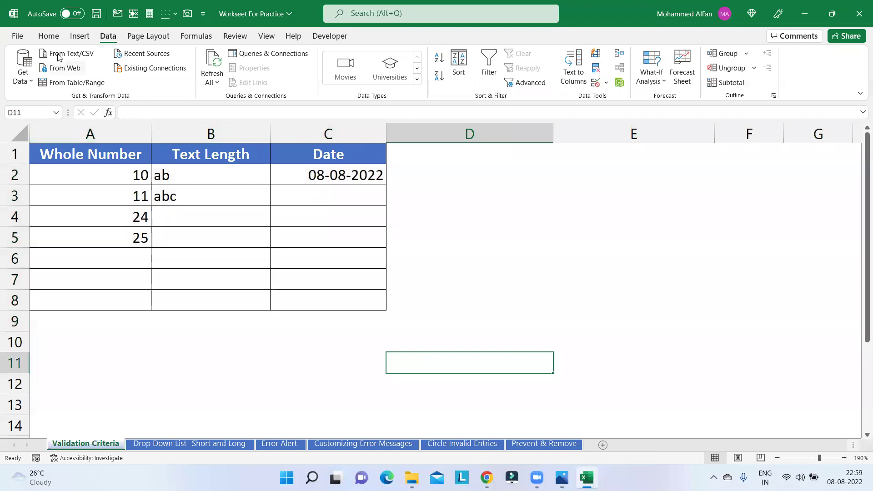
Confirm no validated cells remain, then go to the Drop Down List -Short and Long sheet
left_click(48, 36)
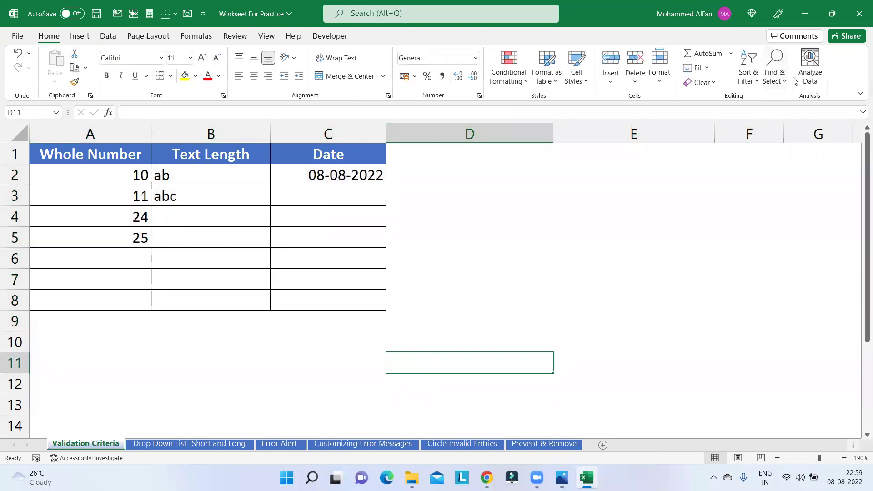
left_click(775, 68)
left_click(814, 231)
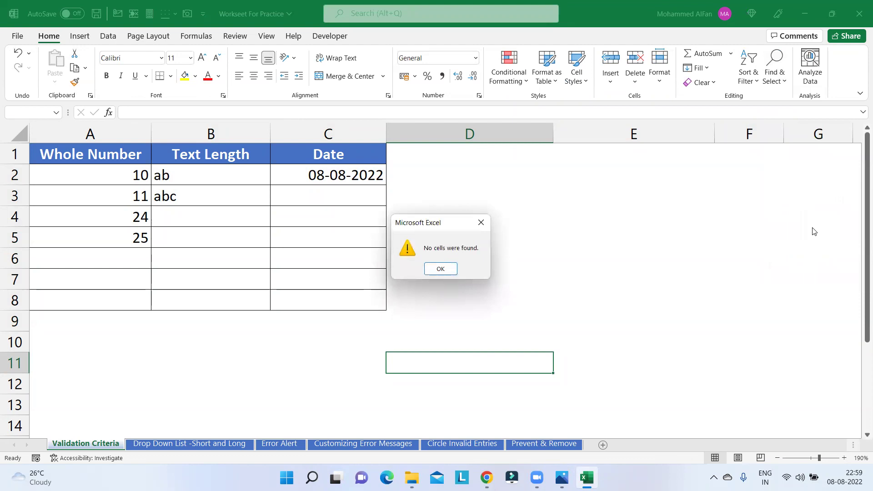
left_click(480, 223)
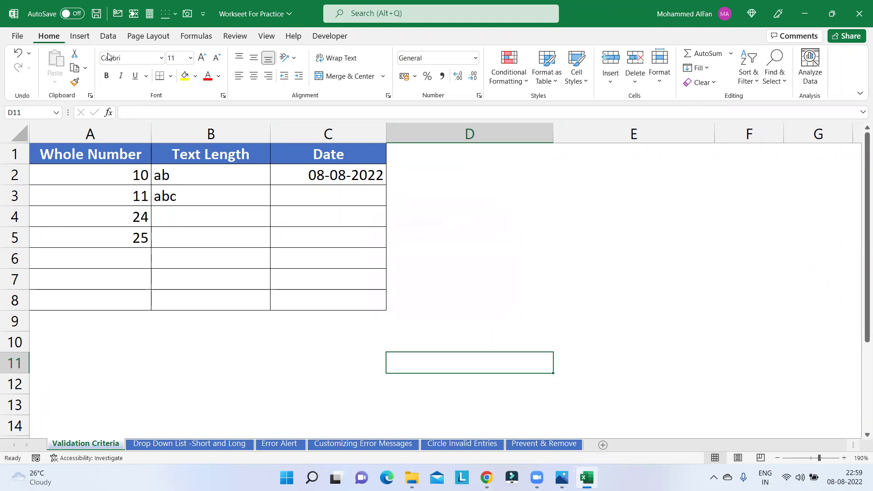
left_click(776, 80)
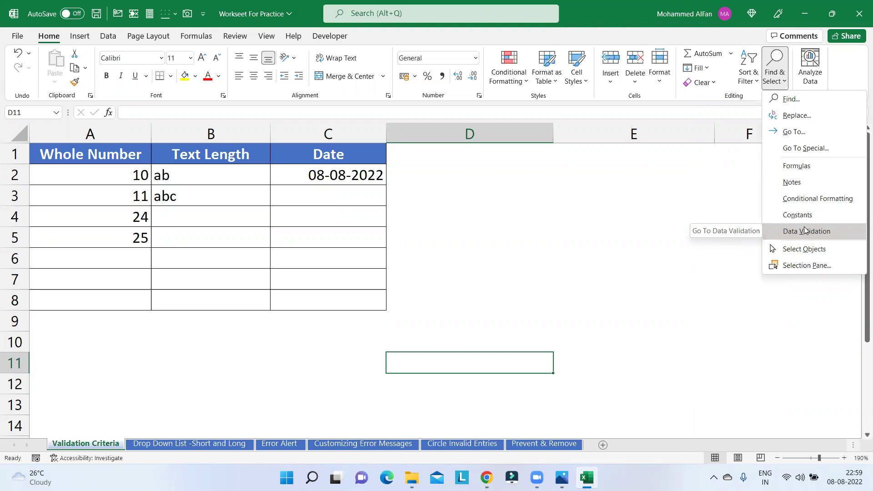
left_click(442, 326)
left_click(190, 443)
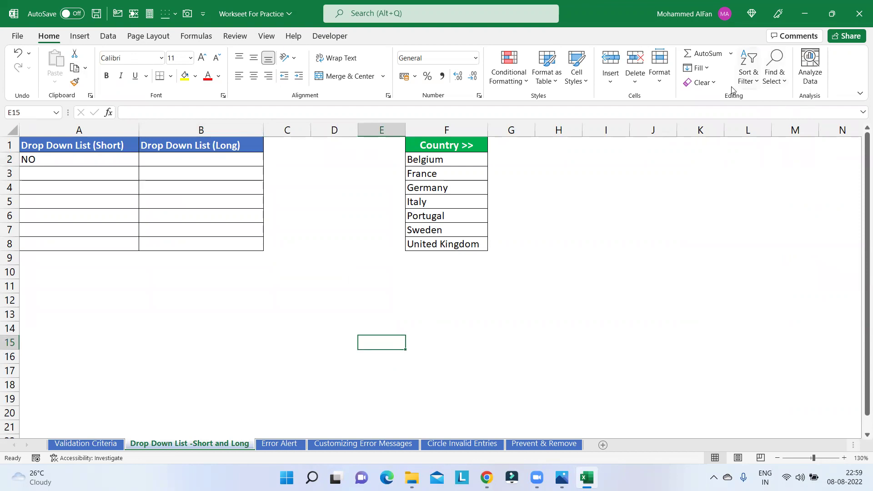
Select the validated cells A2:B8 and clear all their drop-down validation
left_click(776, 88)
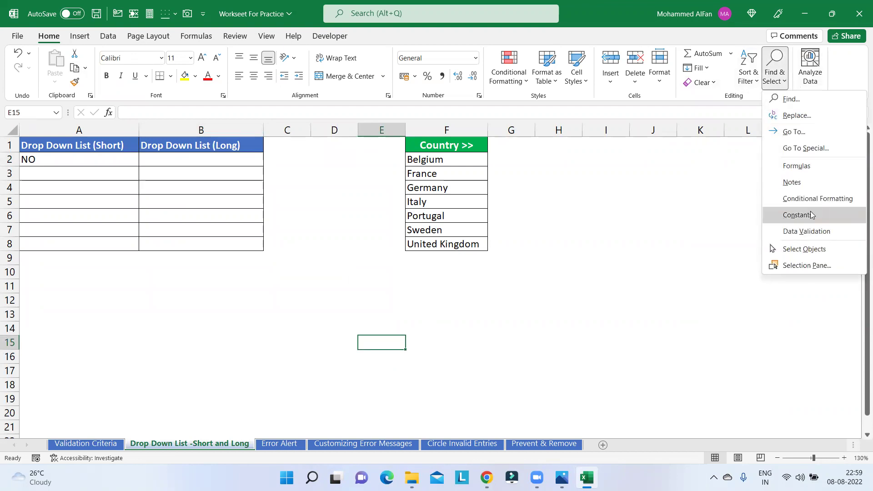
left_click(811, 231)
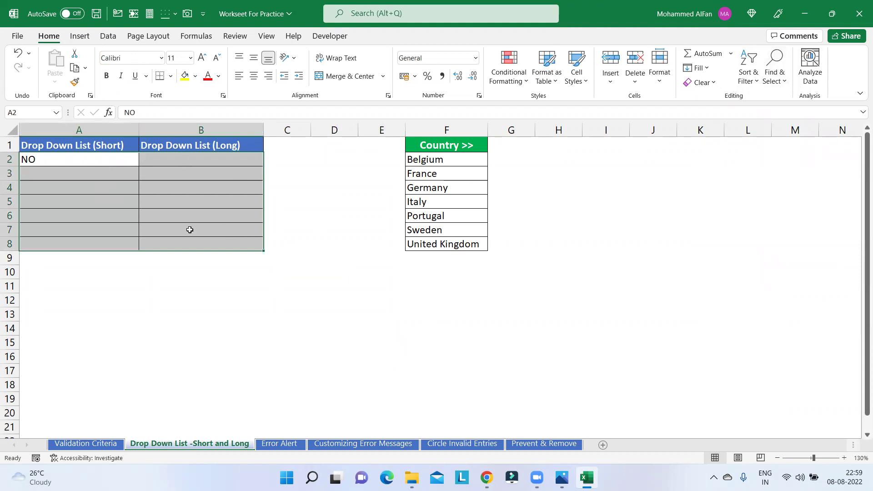
left_click(108, 36)
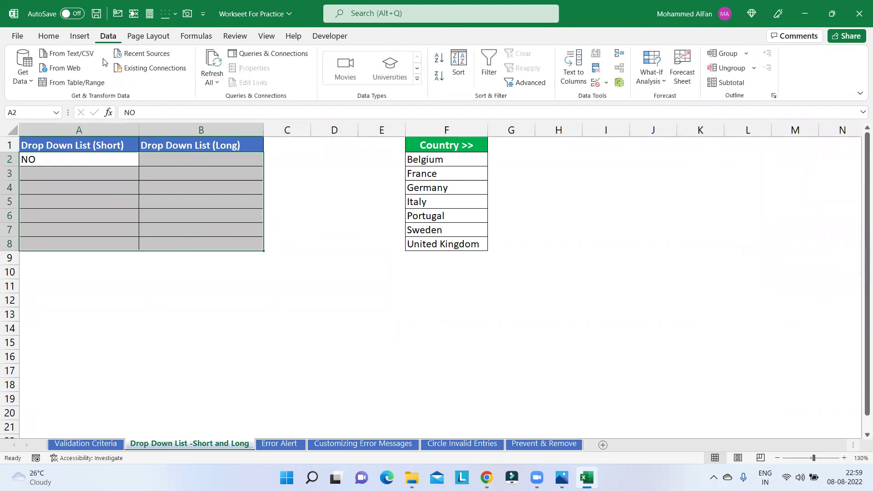
left_click(596, 83)
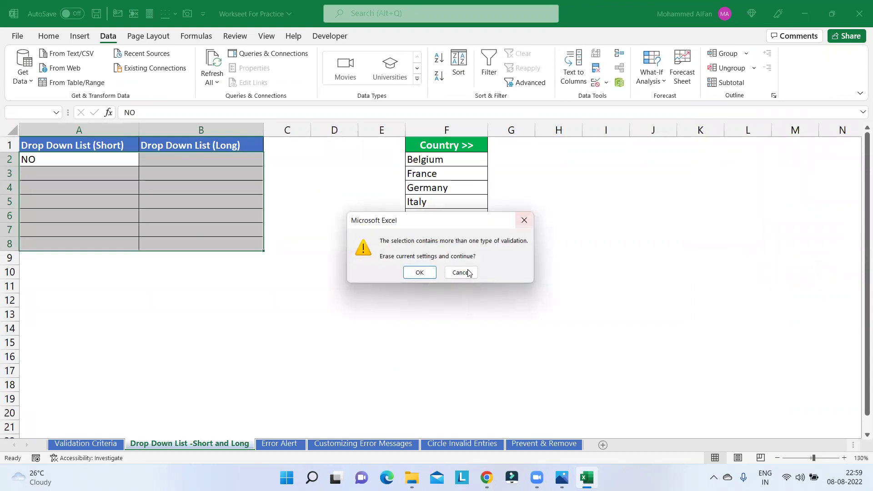
left_click(35, 437)
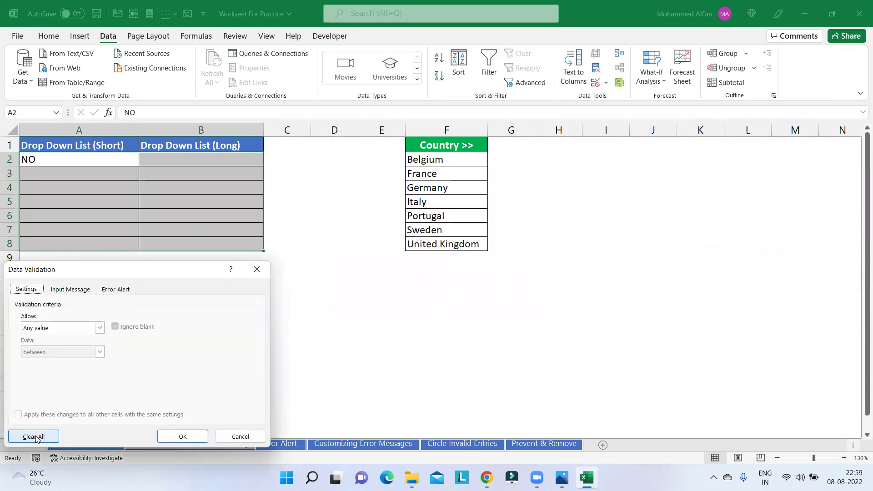
left_click(166, 438)
left_click(406, 328)
Check that A2 and the neighbouring cells no longer offer a drop-down list
left_click(149, 204)
left_click(104, 160)
left_click(164, 161)
left_click(230, 201)
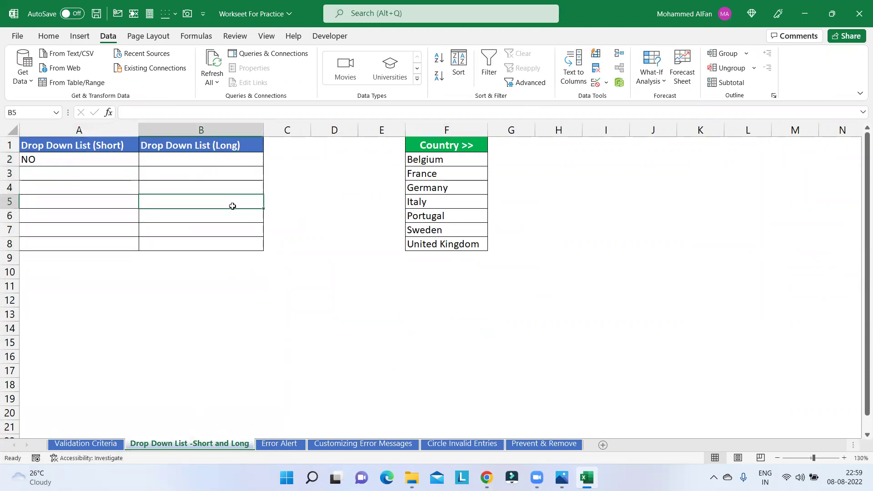
left_click(300, 309)
left_click(320, 275)
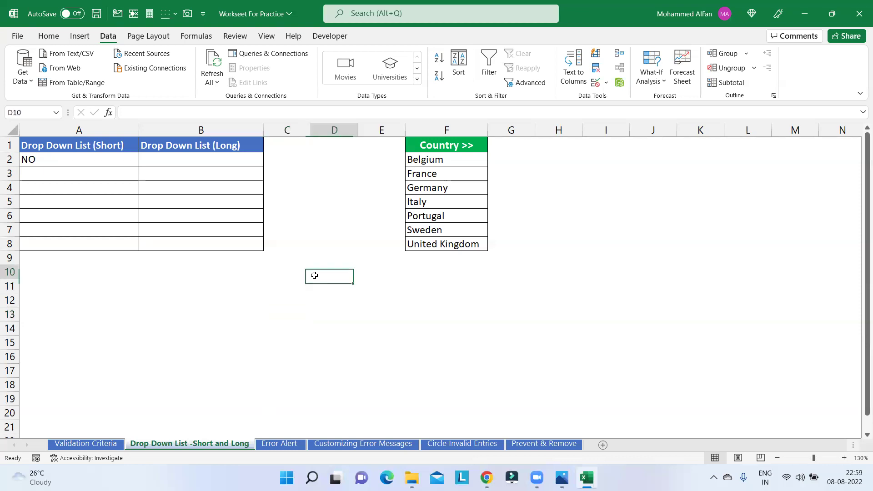
left_click(112, 161)
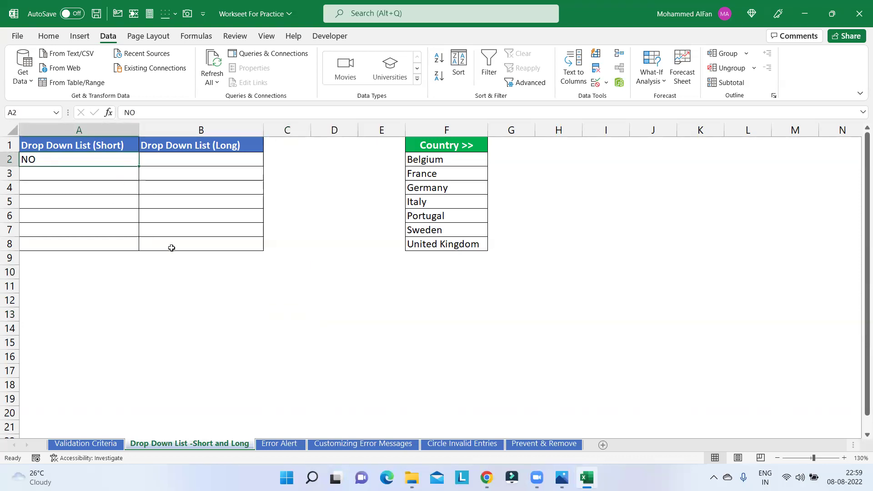
Enter 'ASDFSDF' in A2 and cancel the validation error so A2 keeps NO
left_click(184, 313)
left_click(102, 162)
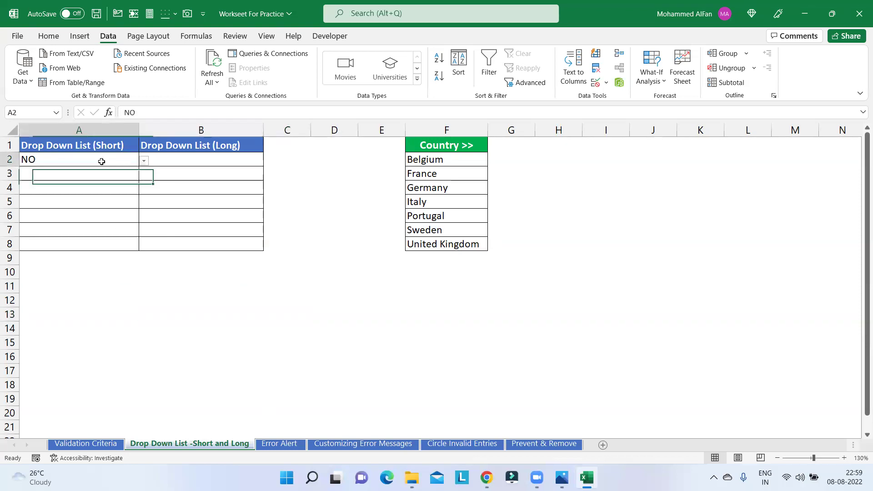
type("ASDFSDF")
key("Return")
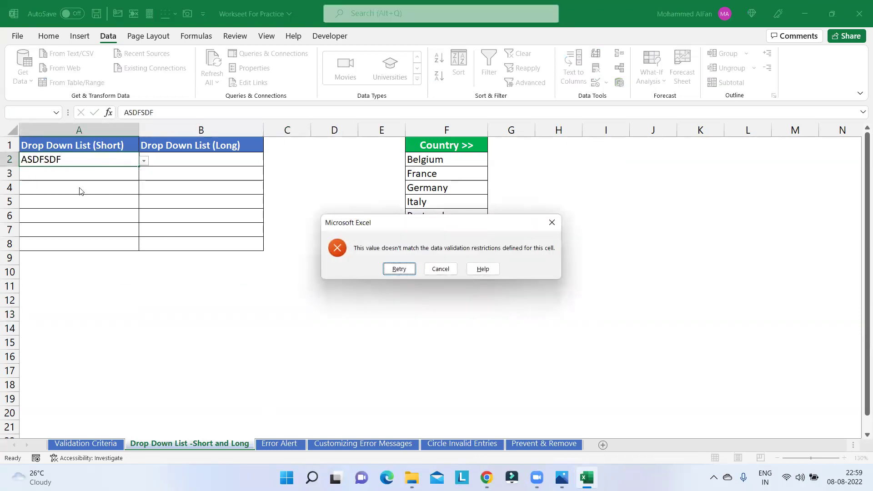
left_click_drag(377, 227, 323, 289)
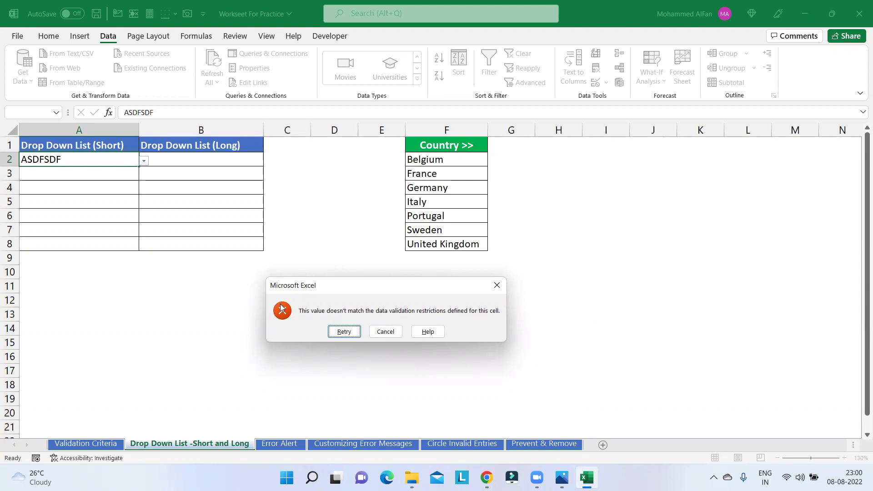
left_click(497, 286)
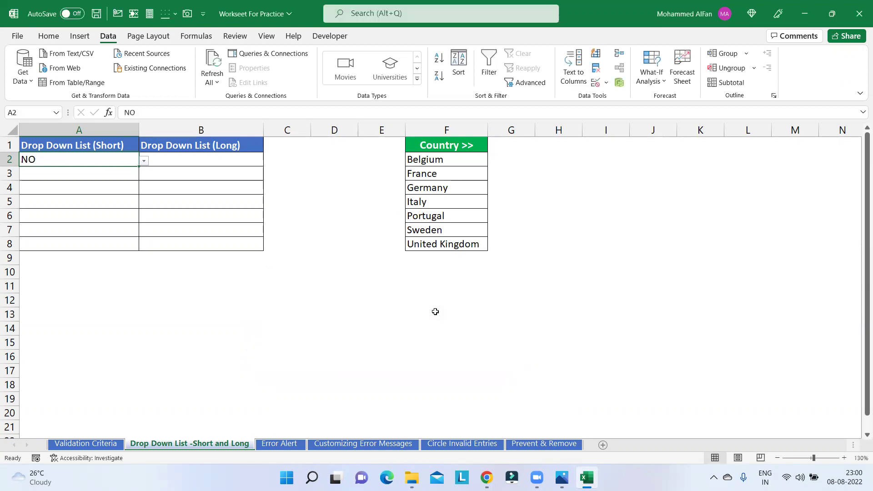
left_click(368, 354)
On the Error Alert sheet, limit Text Length cells A2:A8 to 1–3 characters
left_click(280, 444)
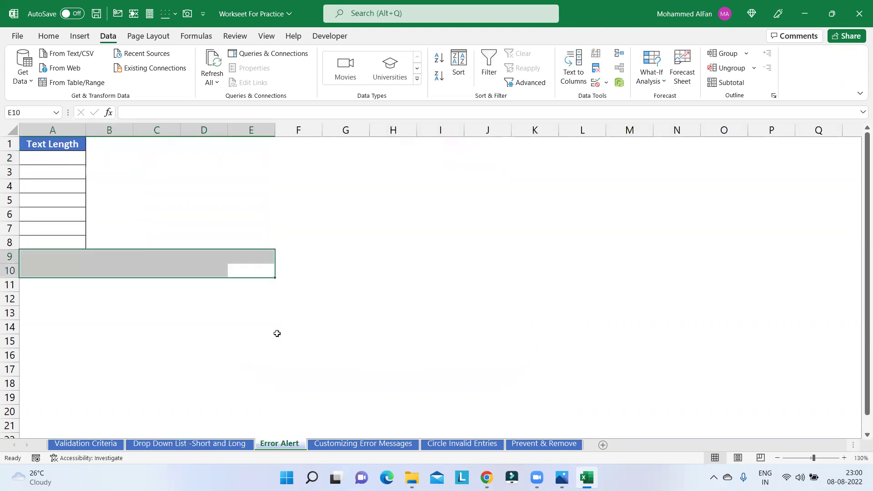
left_click(327, 317)
scroll(140, 265, "up", 5, "ctrl")
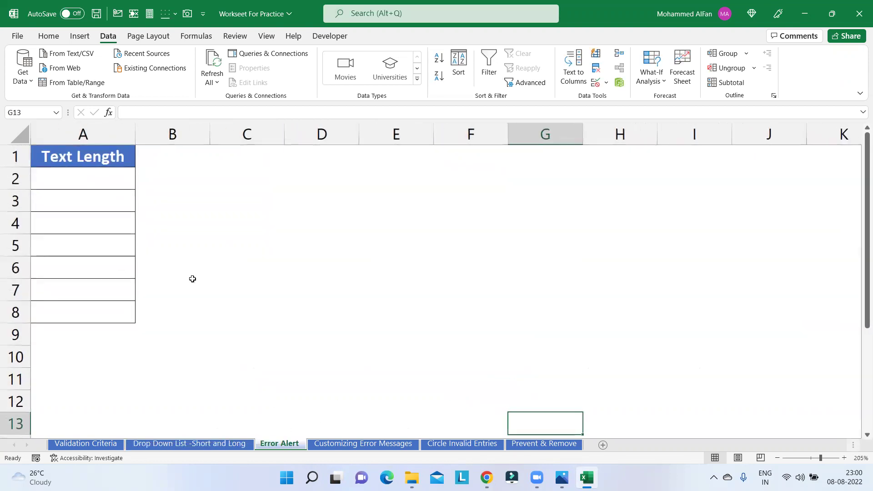
left_click_drag(102, 177, 98, 317)
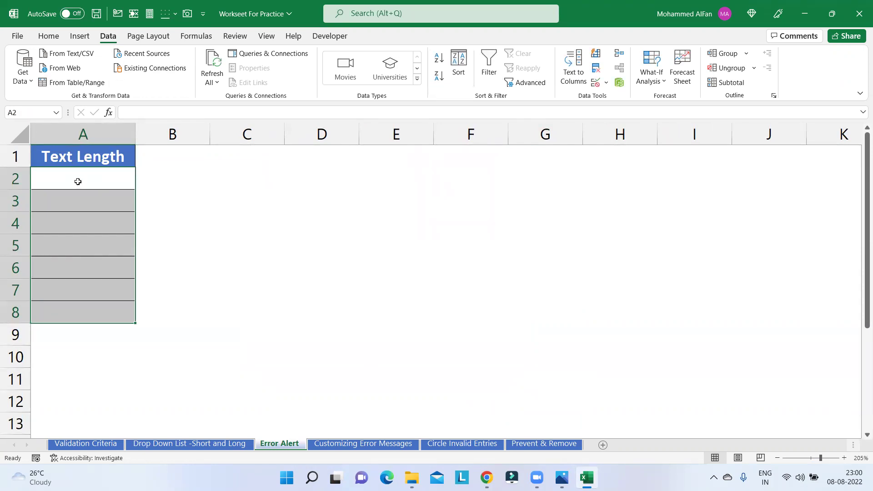
left_click(596, 85)
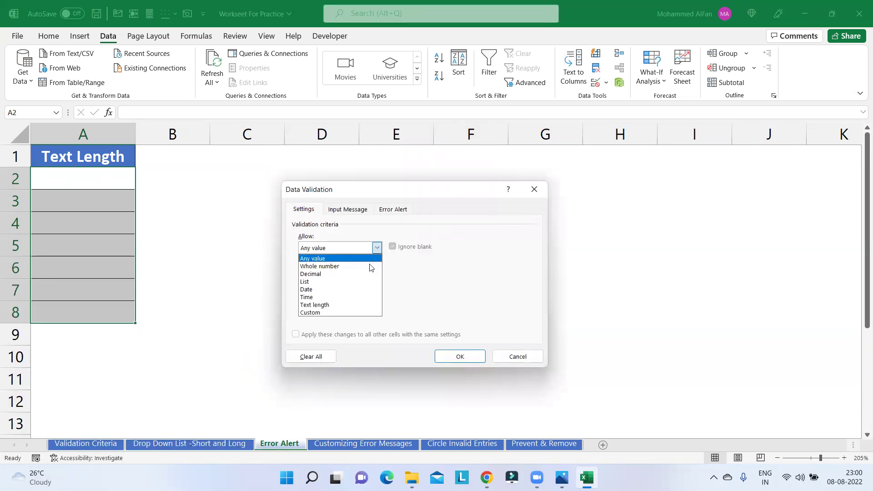
left_click(353, 304)
left_click(344, 295)
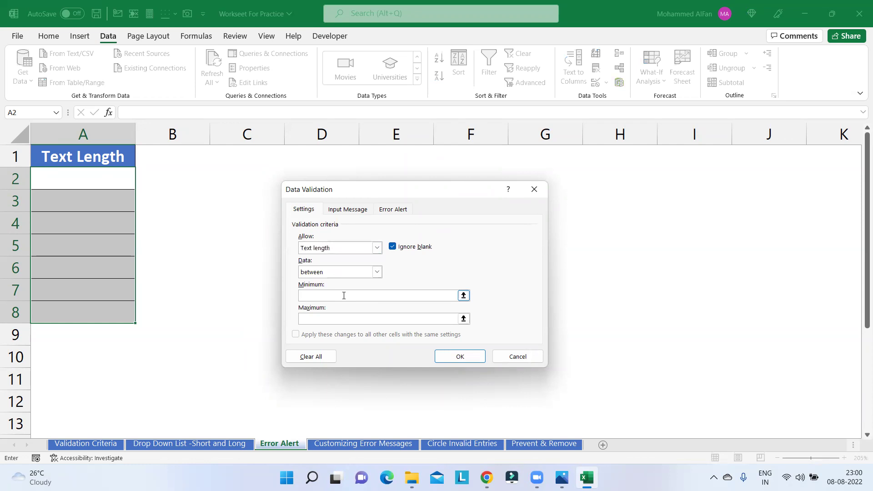
type("15")
left_click(460, 357)
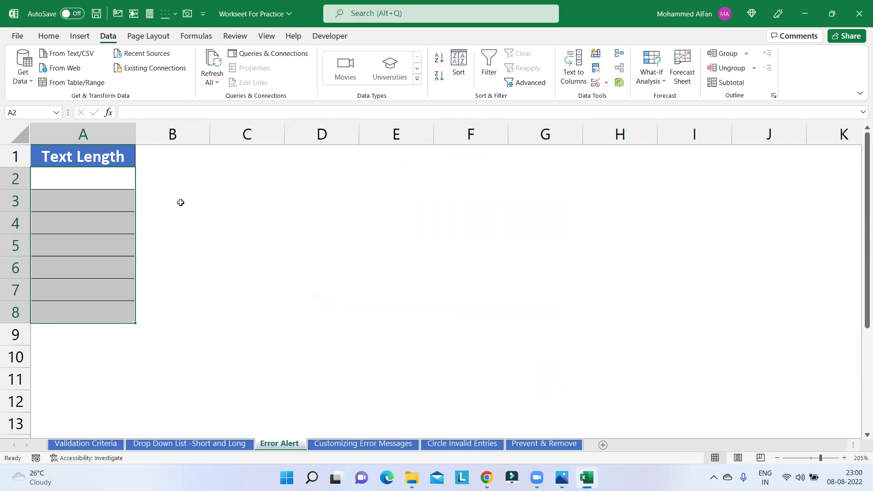
Confirm overlong entries 'ASDASF' in A2 and 'SDFSDFG' in A4 are rejected, then reselect A2:A8
left_click(119, 181)
type("ASDASF")
key("Return")
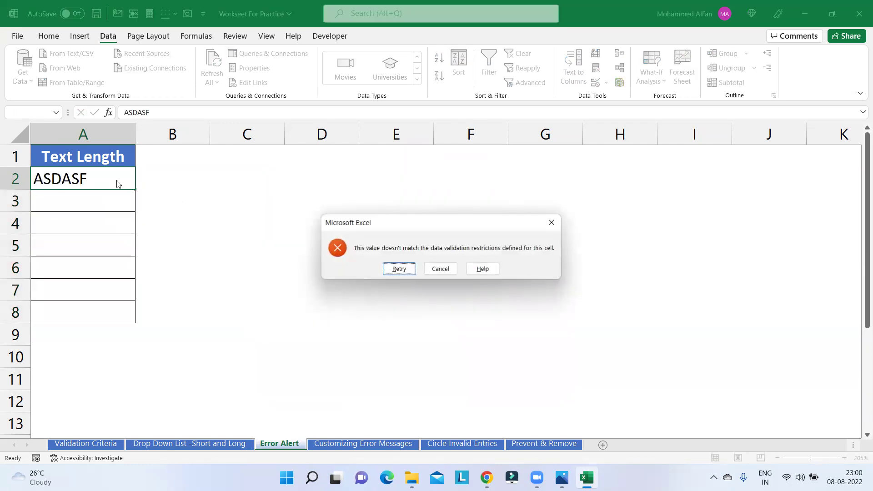
left_click(551, 223)
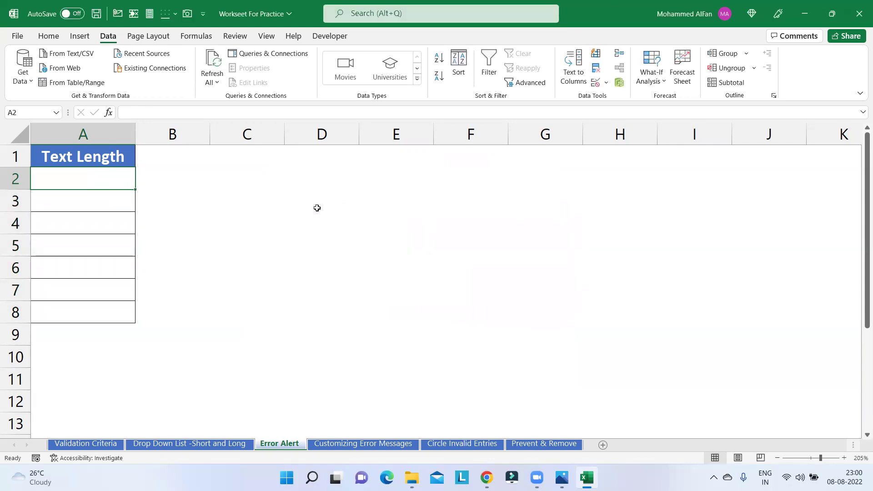
left_click_drag(121, 173, 112, 307)
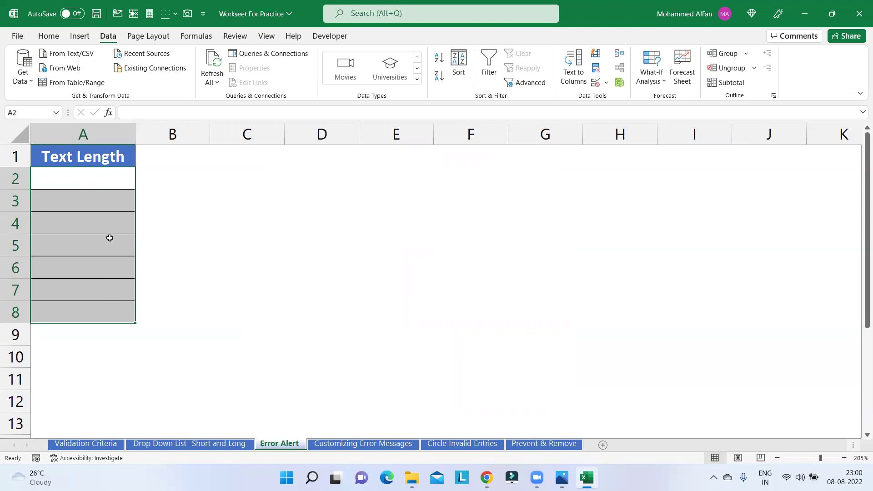
left_click(110, 223)
type("SDFSDFG")
key("Return")
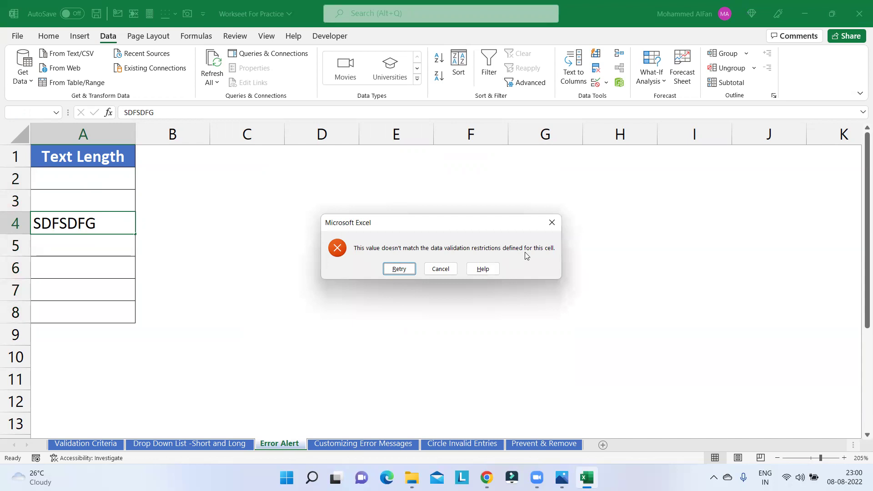
key("Escape")
left_click_drag(107, 175, 111, 314)
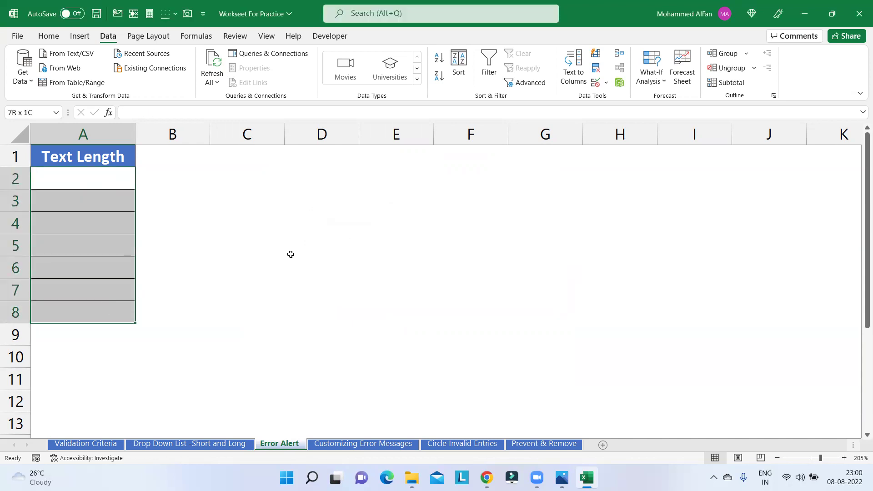
left_click(596, 83)
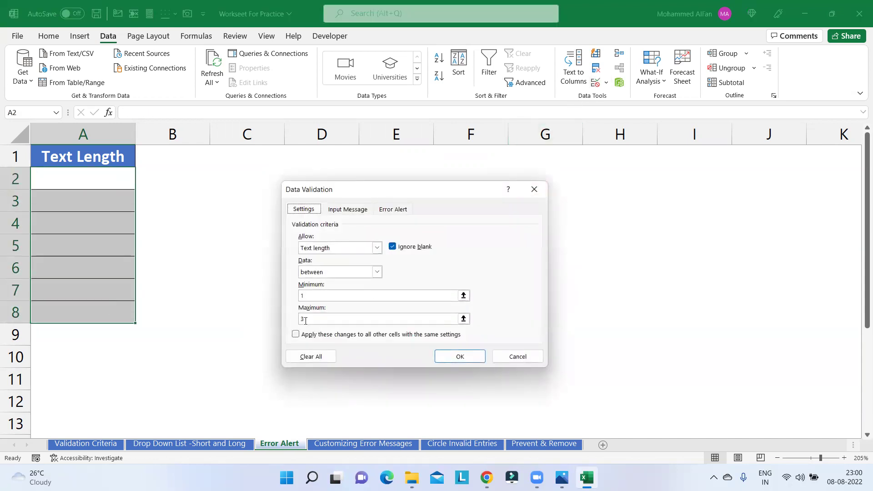
In the Error Alert settings, try the Warning and Information styles, then keep Stop
left_click(355, 212)
left_click(392, 213)
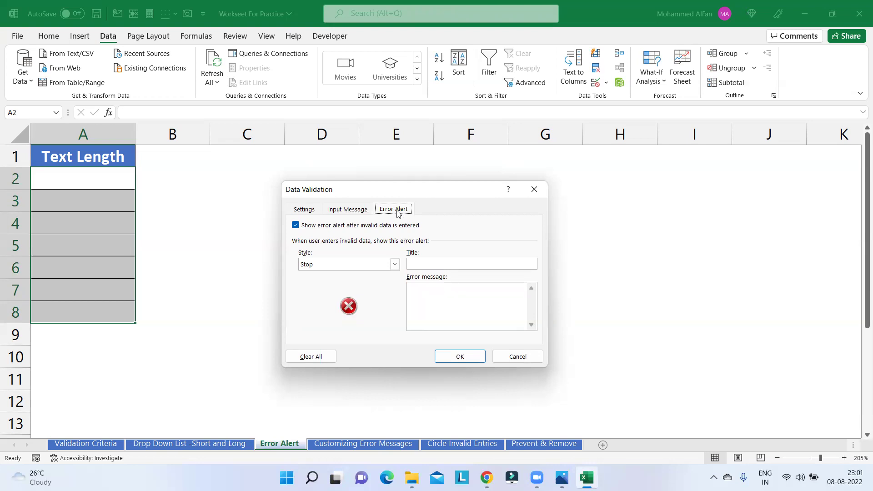
left_click(396, 264)
left_click(367, 283)
left_click(394, 265)
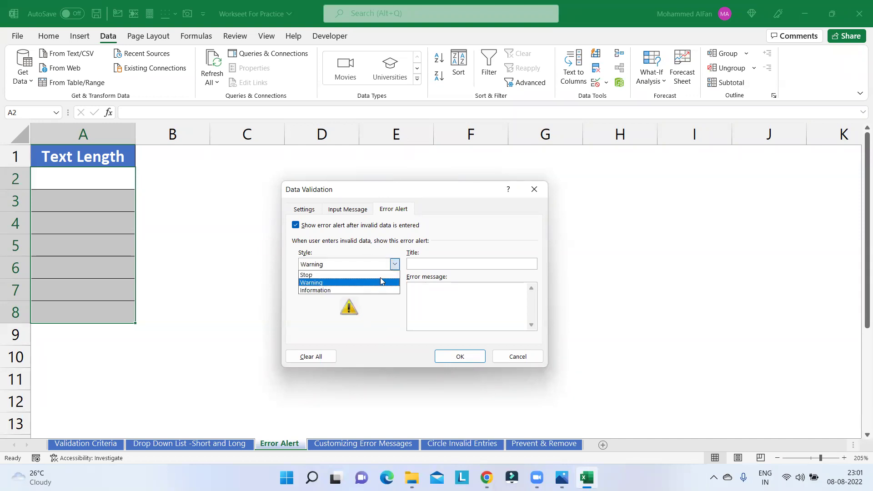
left_click(357, 291)
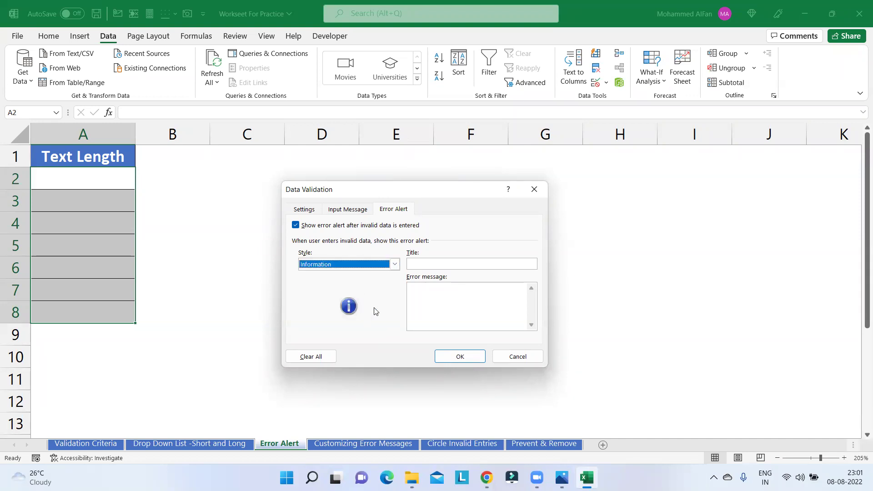
left_click(395, 266)
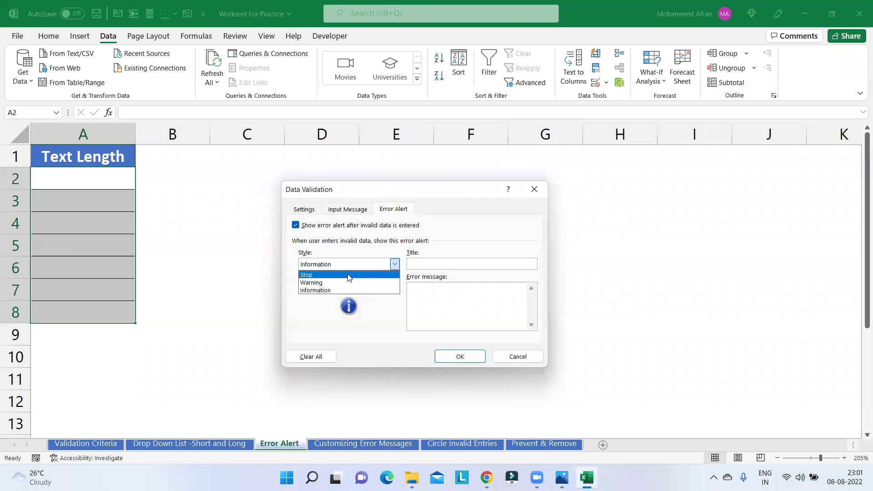
left_click(349, 275)
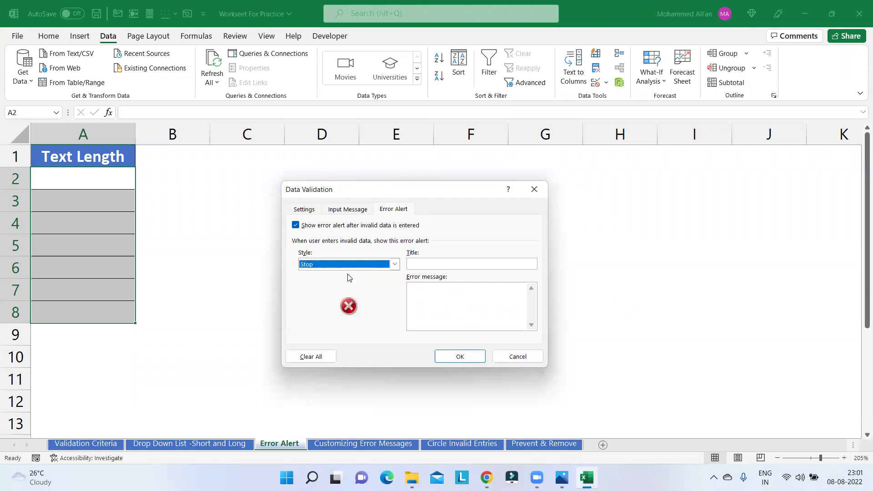
Enter the alert title 'Hey!' and the message 'Dont type here...!'
left_click(445, 266)
type("hEY")
key("BackSpace")
key("BackSpace")
key("BackSpace")
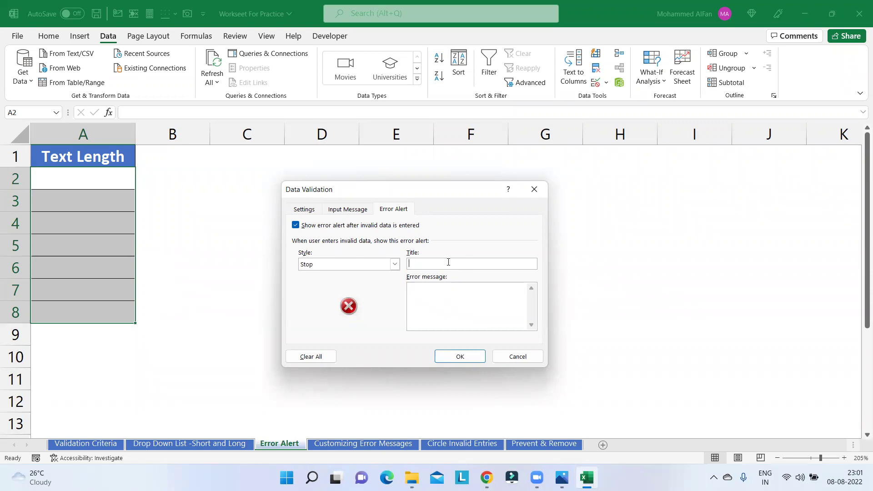
key("Caps_Lock")
type("Hey")
left_click(462, 311)
type("D")
type("ont typehere")
key("BackSpace")
key("BackSpace")
type("e...!")
left_click(462, 357)
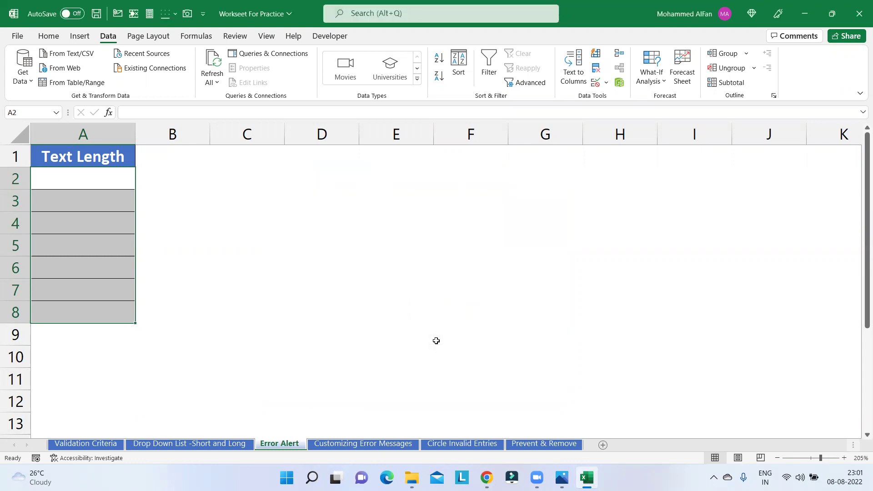
left_click_drag(437, 340, 396, 337)
left_click(121, 178)
type("sjdfgj's;gd")
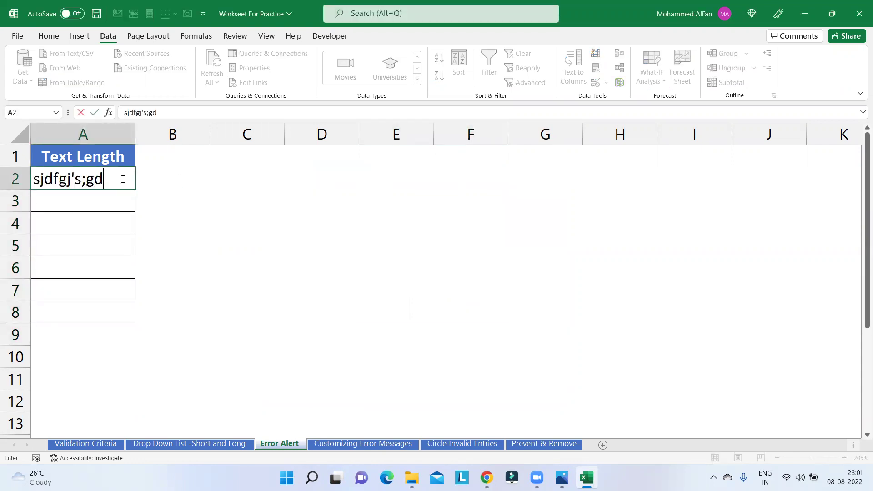
key("Return")
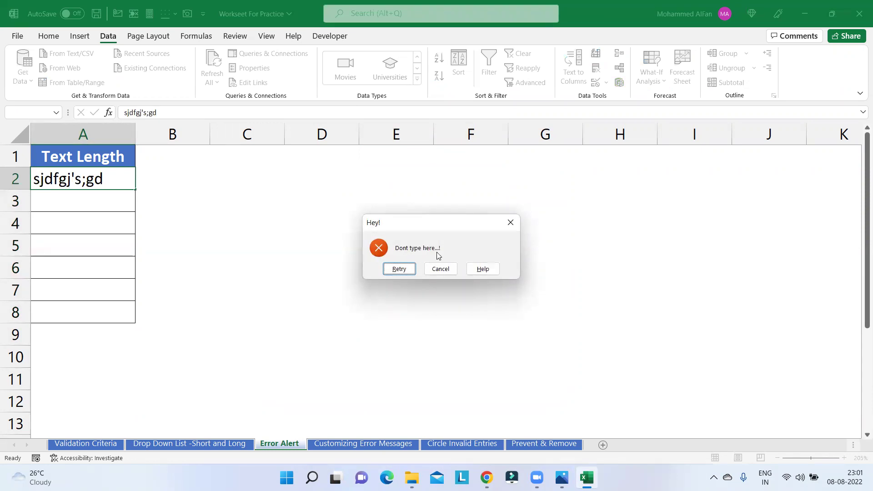
left_click(511, 222)
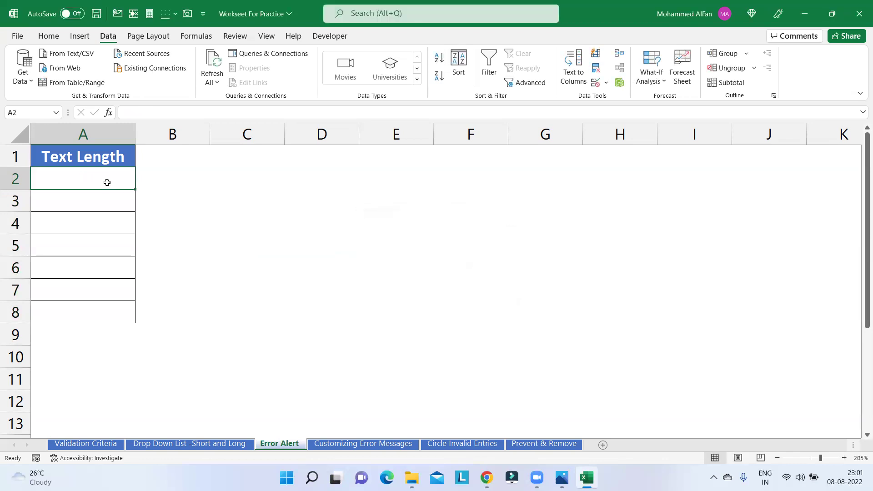
left_click_drag(107, 183, 108, 309)
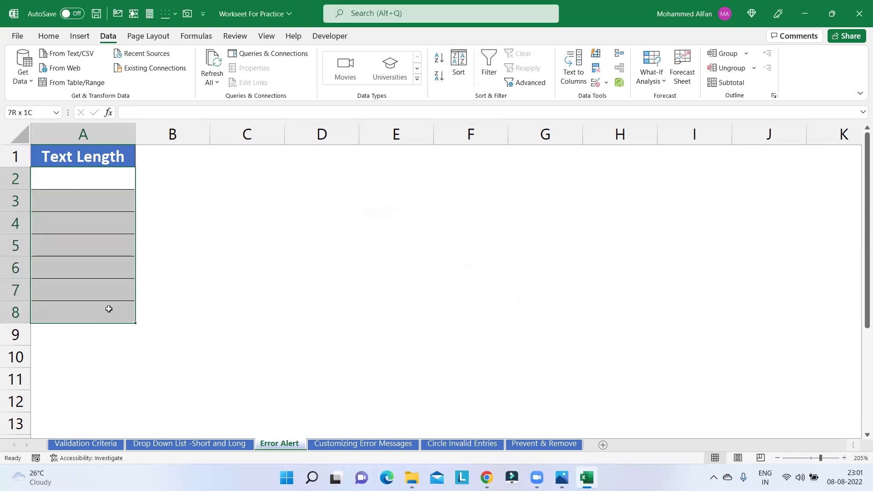
left_click(595, 84)
left_click(535, 189)
left_click(113, 207)
type("sadfsdfg")
key("Return")
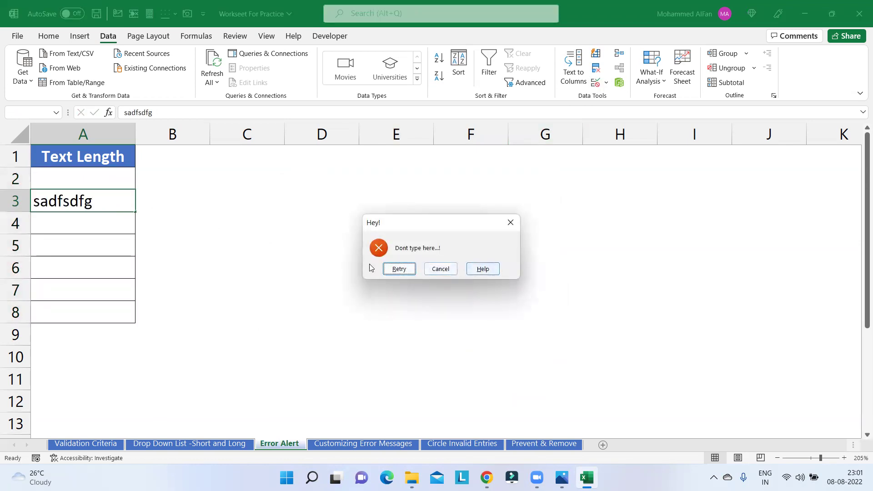
left_click(399, 269)
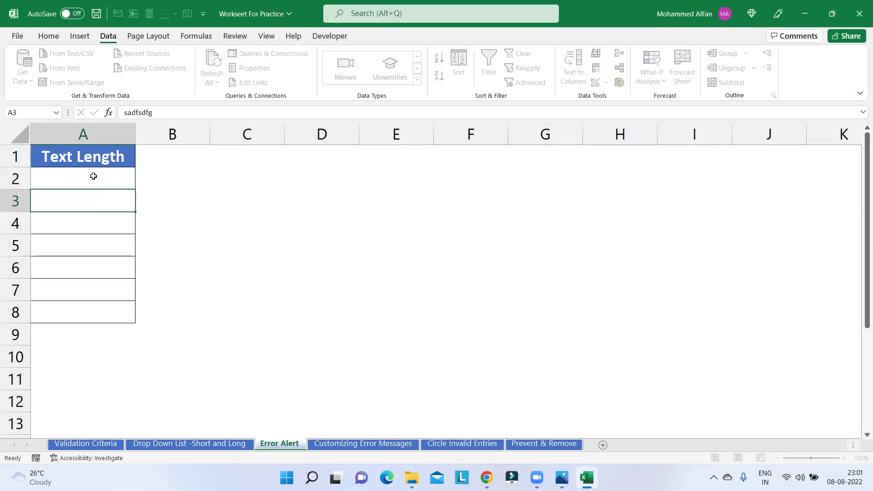
key("Escape")
left_click_drag(93, 176, 100, 312)
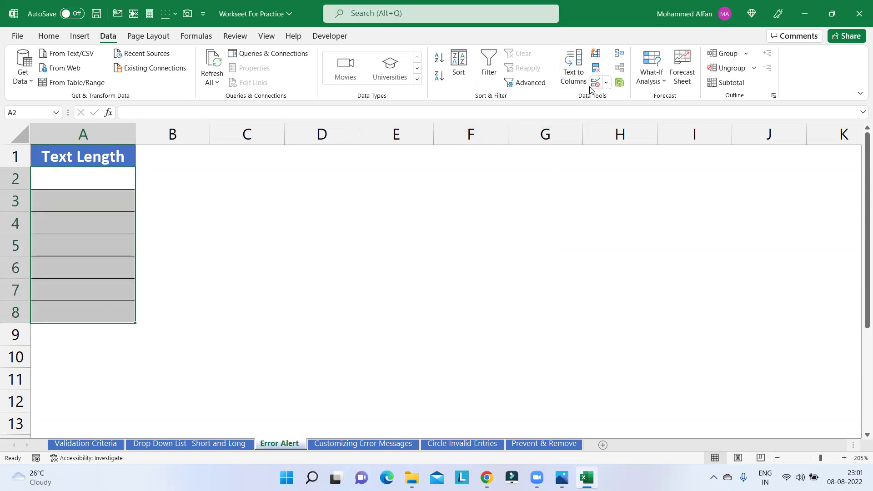
Change the Text Length error alert style to Warning
left_click(596, 83)
left_click(394, 265)
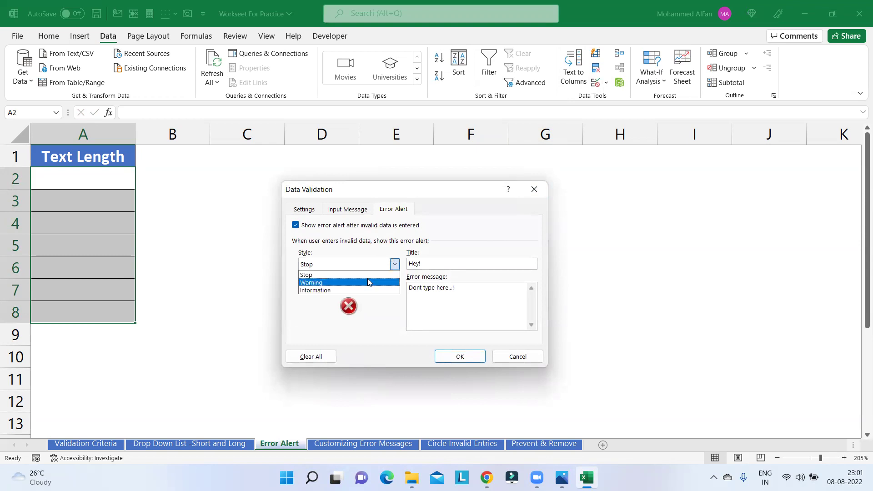
left_click(368, 282)
left_click(471, 356)
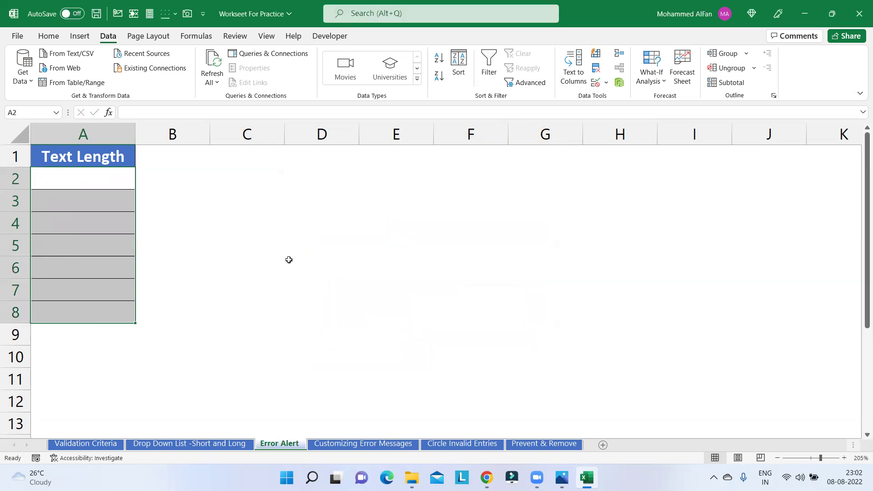
Enter 'ksdkfgksa'' in A2 and keep it despite the warning
left_click(289, 260)
left_click(116, 179)
type("ksdkfgksa'")
key("Return")
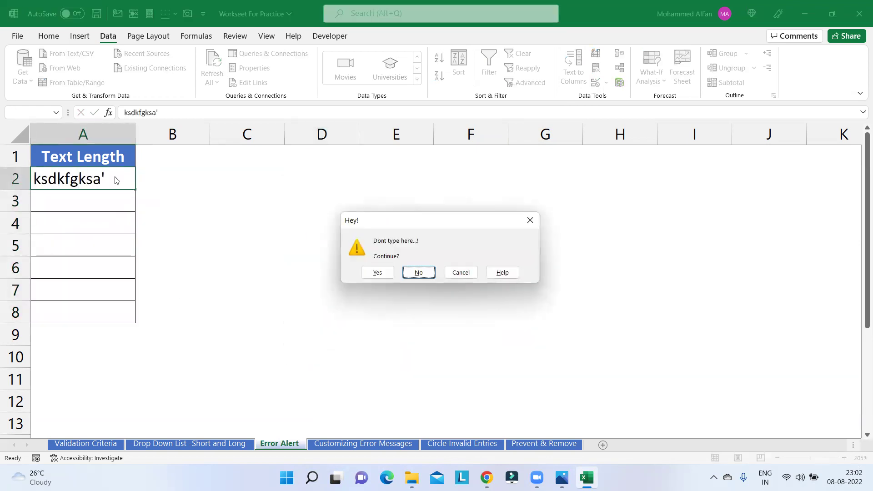
key("Return")
key("Return")
left_click(377, 272)
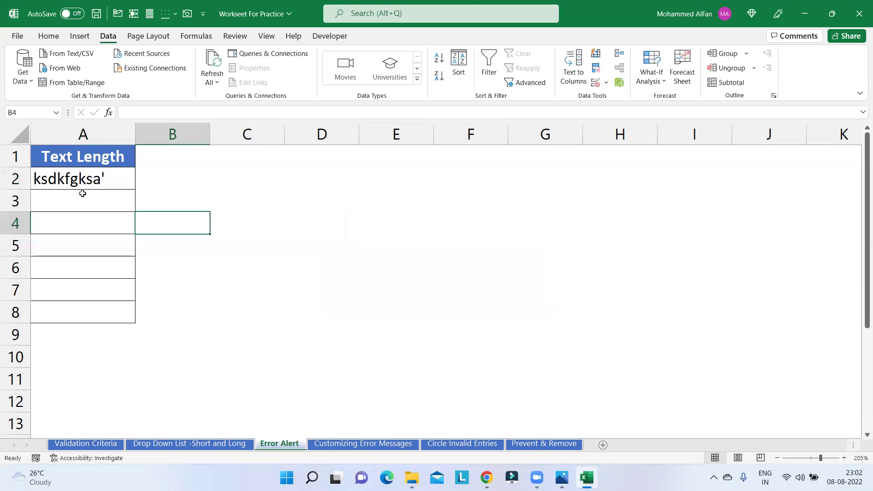
Enter 'fkjfkf' in A3, keep it past the warning, and select A2:A8
left_click(83, 194)
type("'s;dk';k")
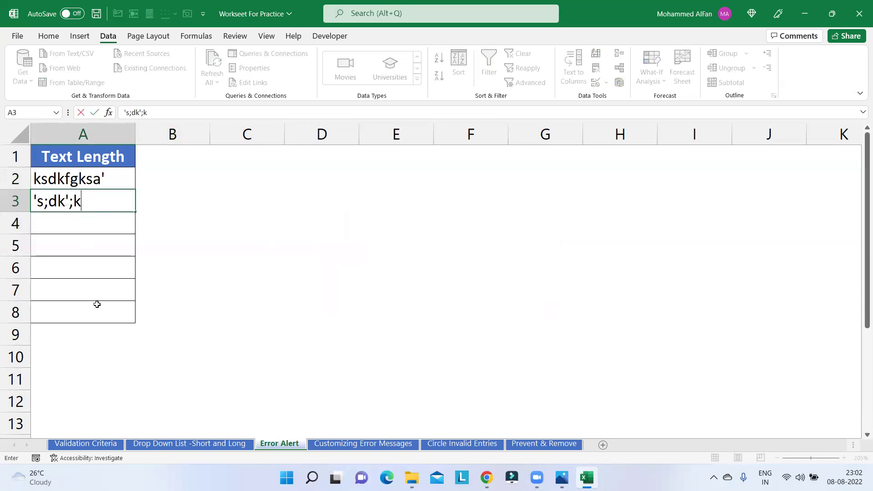
key("Escape")
type("fkjfkf")
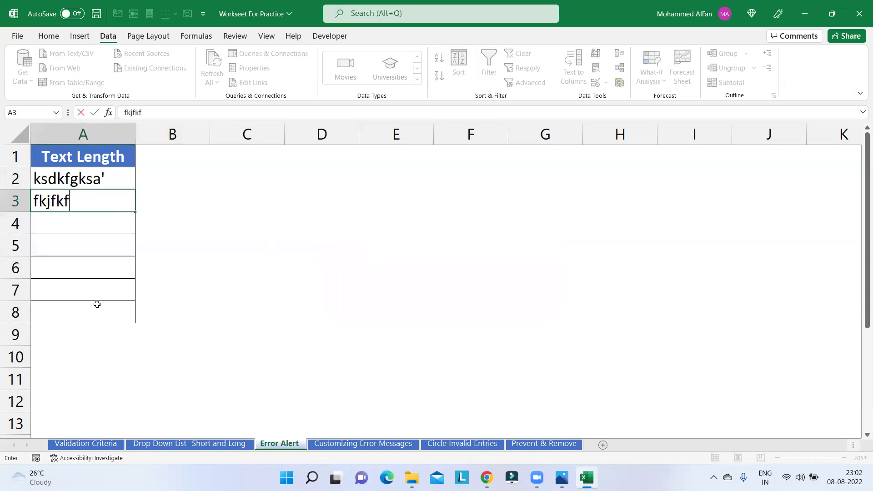
key("Return")
left_click(381, 268)
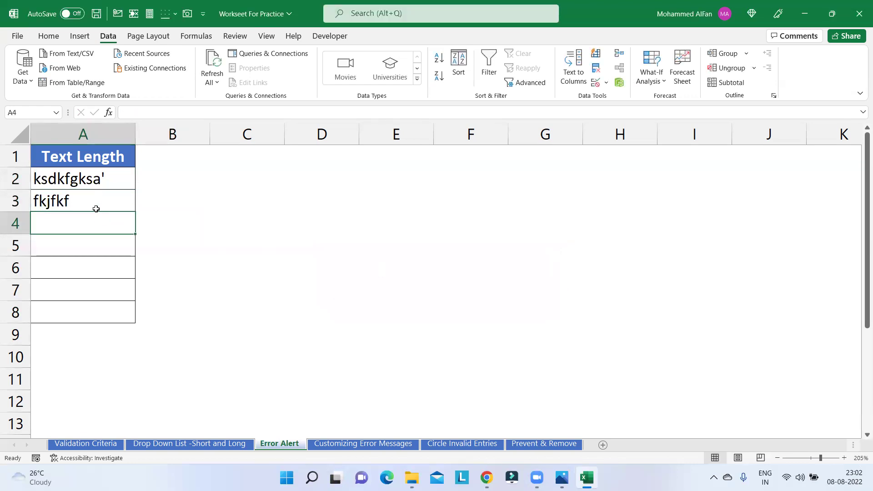
left_click_drag(93, 184, 93, 309)
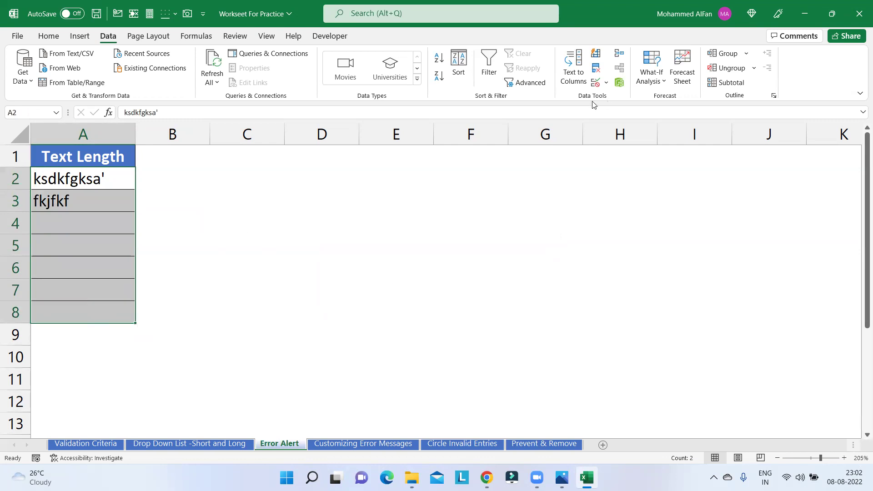
Switch the Hey! error alert style to Information
left_click(596, 82)
left_click(395, 265)
left_click(361, 290)
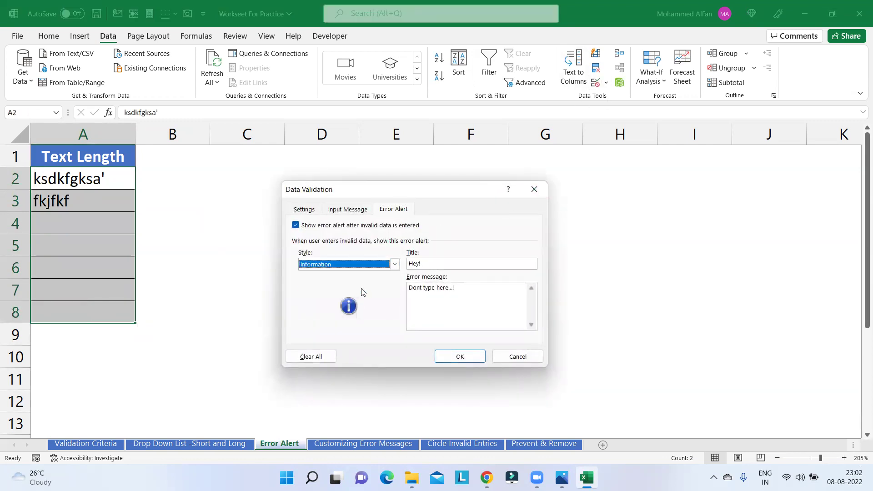
left_click(459, 355)
Enter 'hfhfhfhf' in A4, accept the information notice, and reselect A2:A8
left_click(392, 331)
left_click(114, 228)
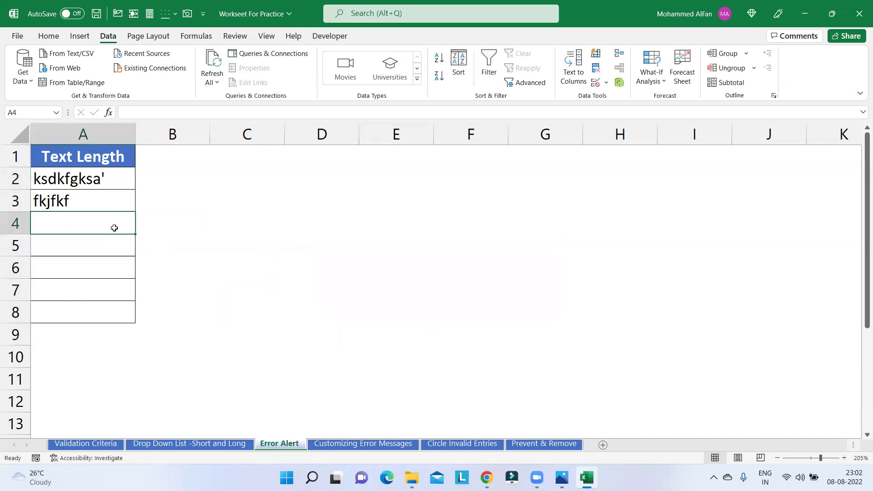
type("hfhfhfhf")
key("Return")
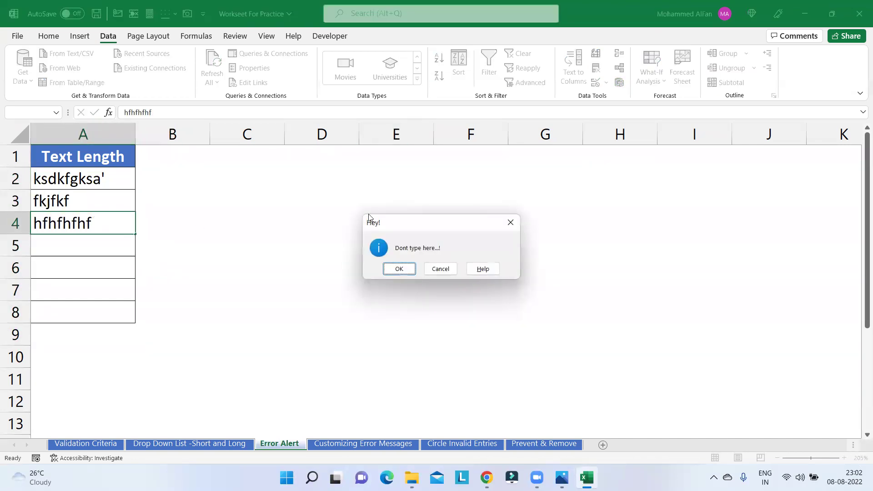
left_click(399, 269)
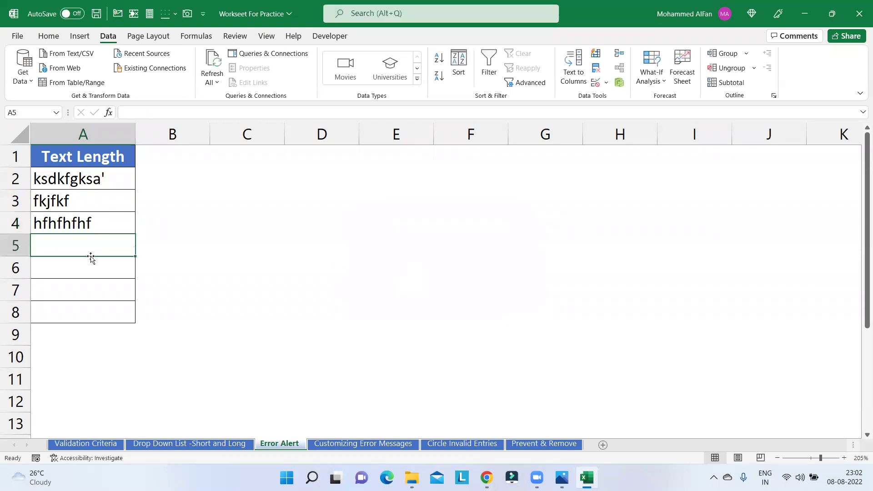
left_click(93, 227)
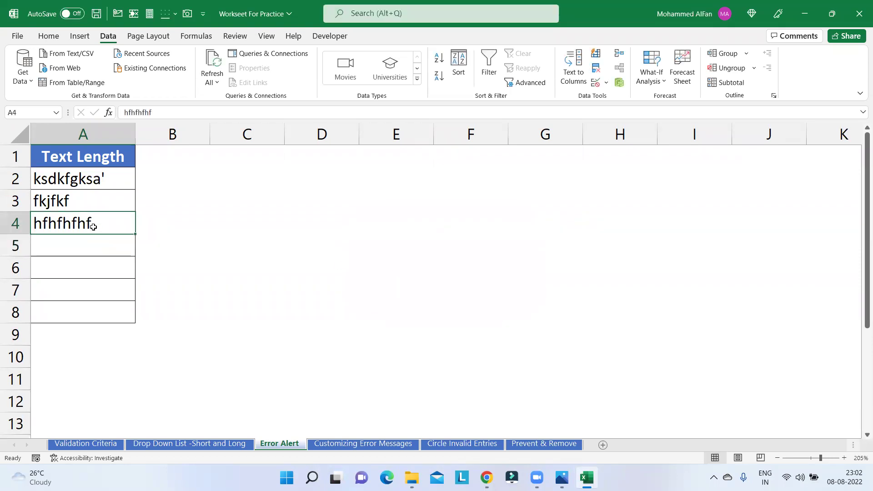
left_click_drag(88, 183, 95, 313)
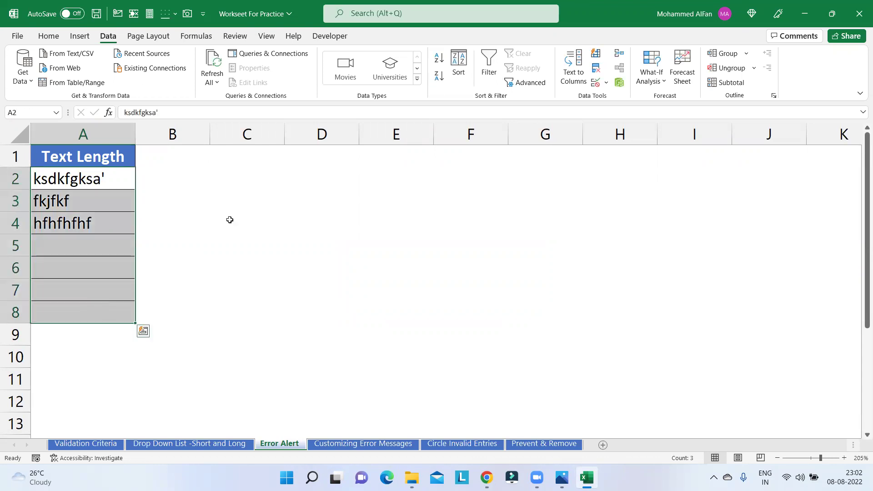
Reopen Data Validation for A2:A8, keep Information style, and switch off the error alert
left_click(596, 83)
left_click(395, 264)
left_click(395, 264)
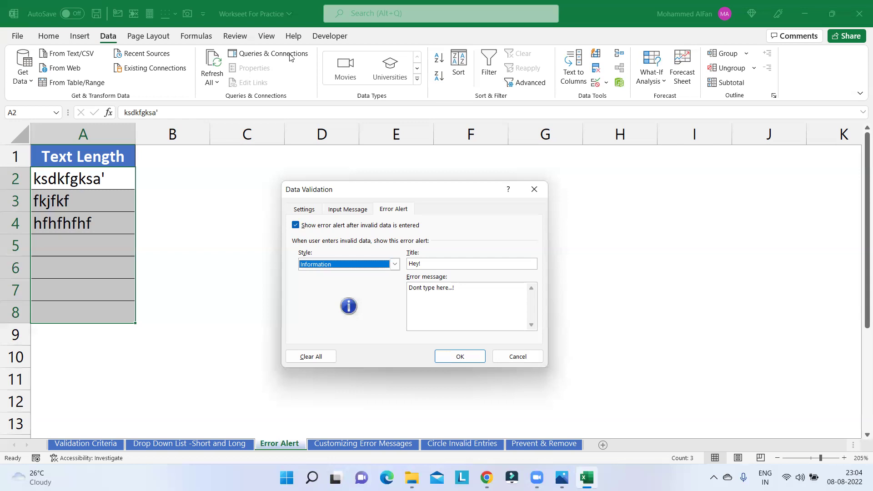
left_click(471, 291)
left_click_drag(454, 288, 445, 288)
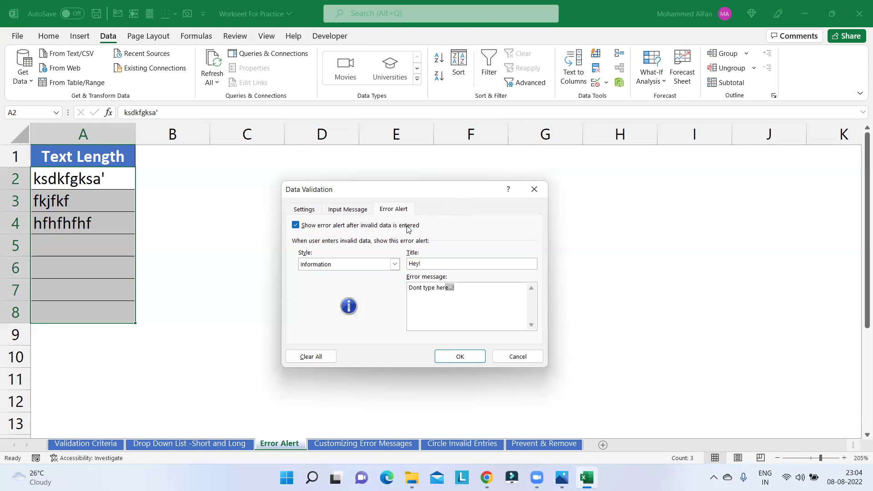
left_click(296, 225)
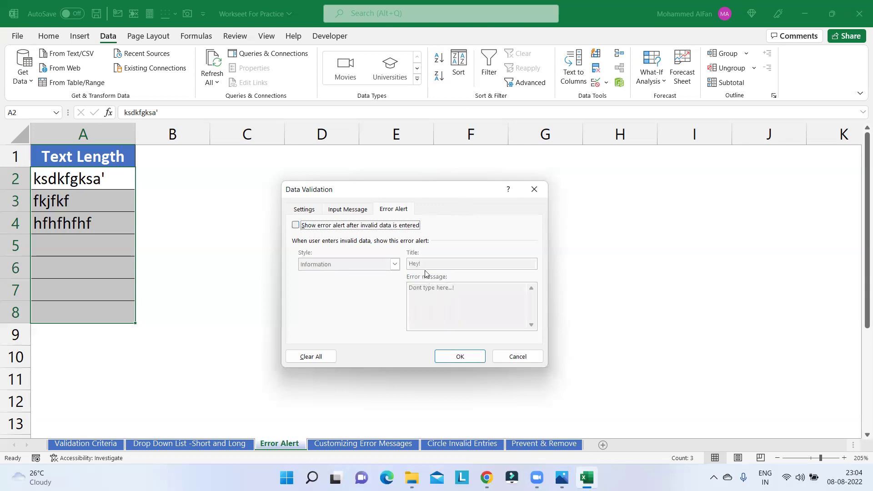
Apply the rule without an error alert and test A5 with 'sdfgsdfgdfg', which is accepted
left_click(296, 225)
left_click(296, 226)
left_click(460, 357)
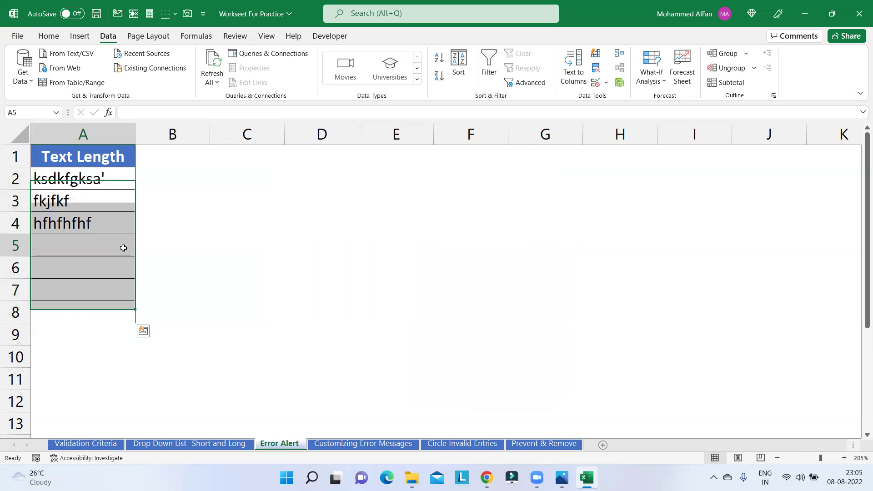
left_click(124, 249)
type("sdfgsdfgdfg")
key("Return")
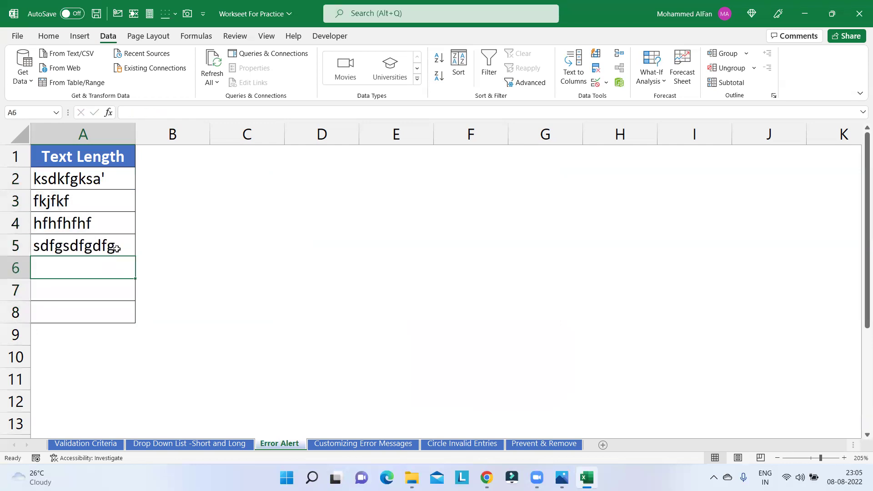
Re-enable the error alert on the validated cells A2:A8
left_click_drag(91, 178, 83, 312)
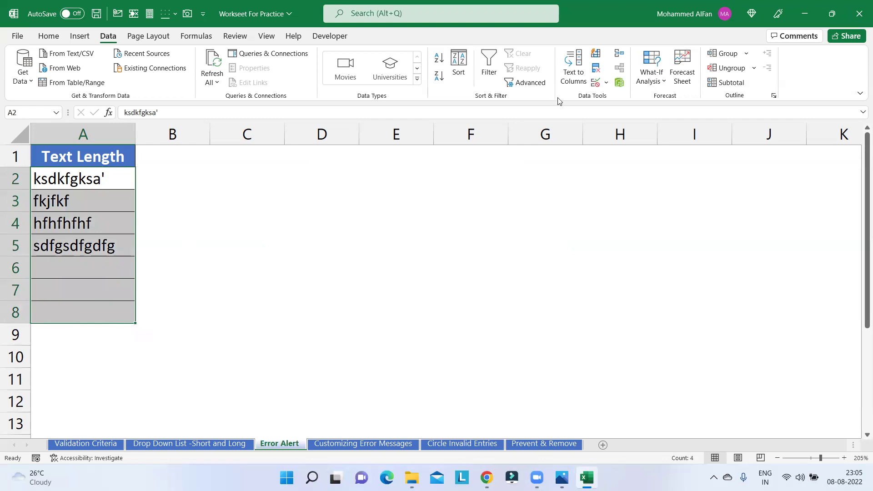
left_click(595, 83)
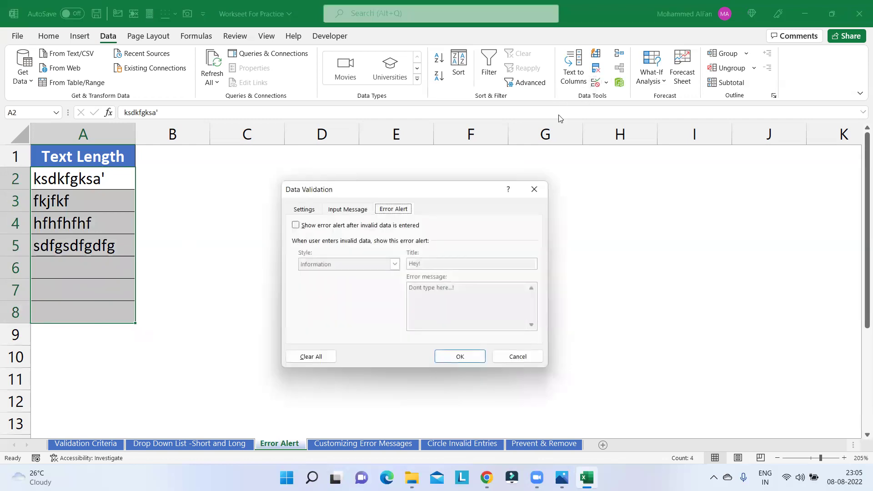
left_click(296, 225)
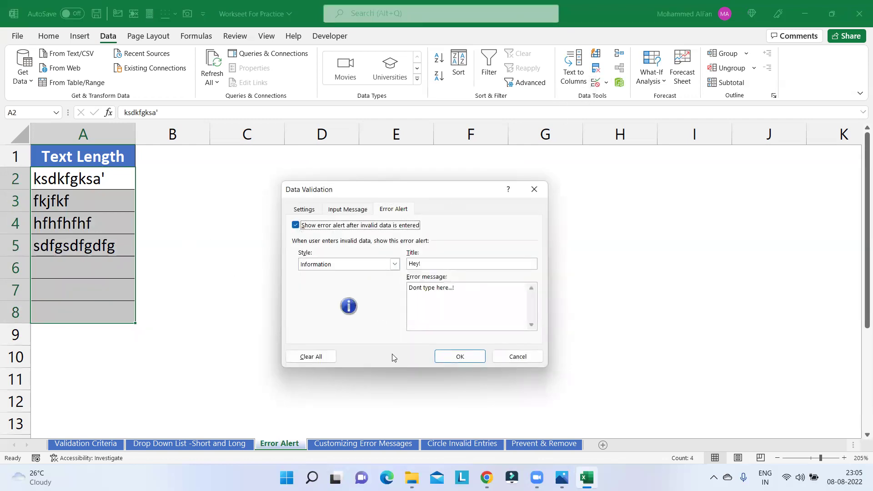
left_click(460, 356)
Delete the test entries from A2:A5 and reselect A2:A8
left_click_drag(112, 182, 97, 309)
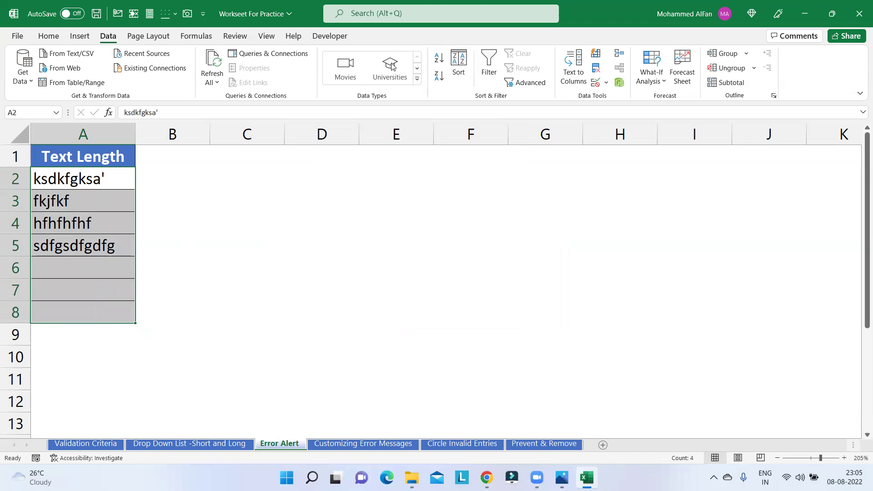
left_click(204, 206)
left_click_drag(123, 177, 111, 247)
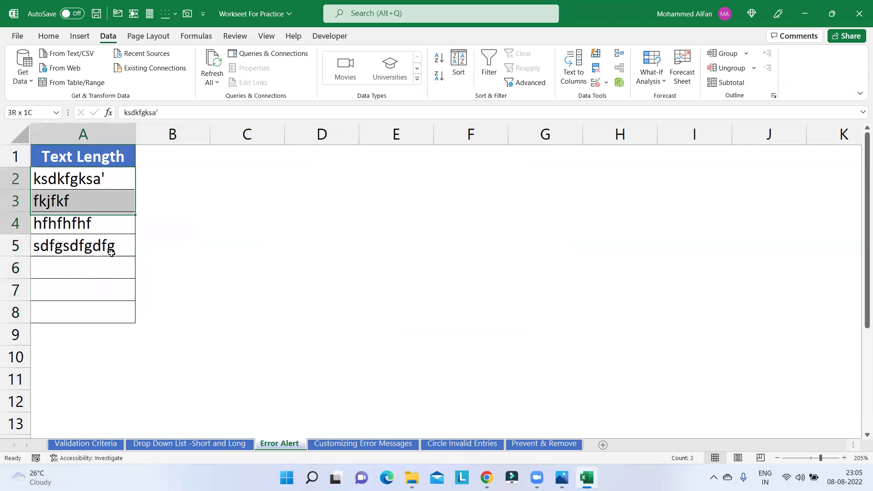
key("Delete")
left_click(111, 245)
left_click(90, 181)
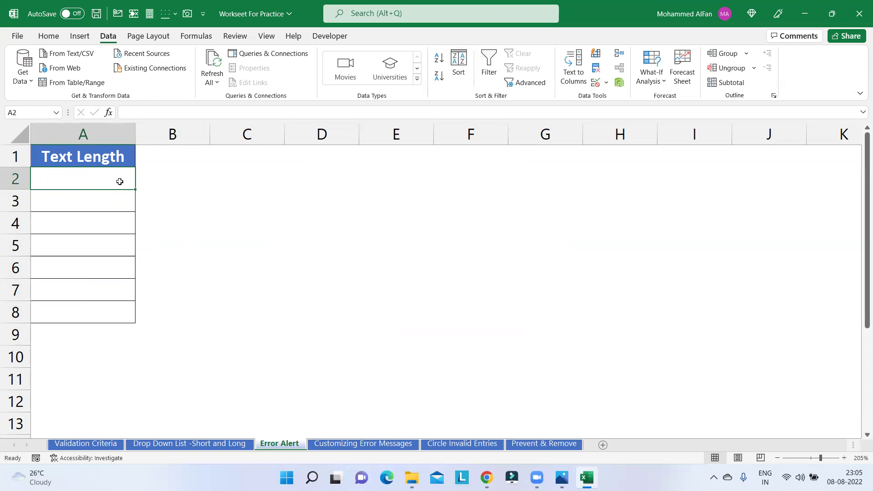
left_click_drag(113, 182, 108, 311)
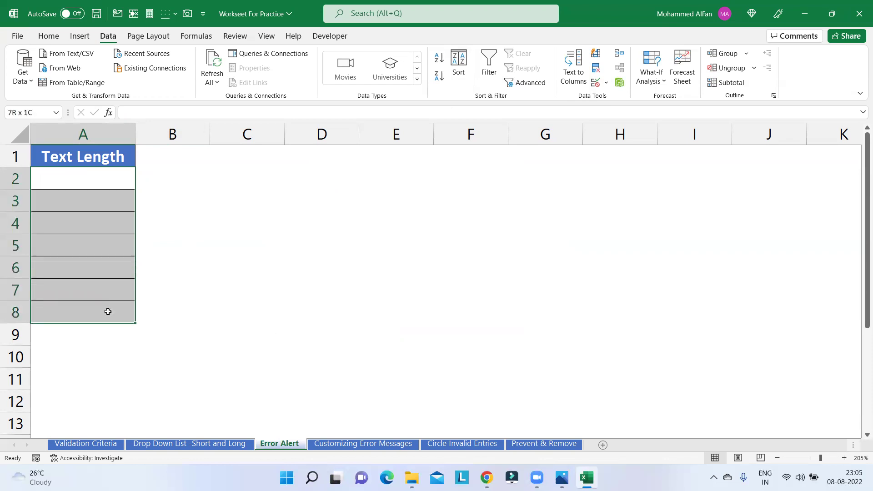
Give A2:A8 an input message titled 'Hello' that reads 'Pls dont.'
left_click(596, 83)
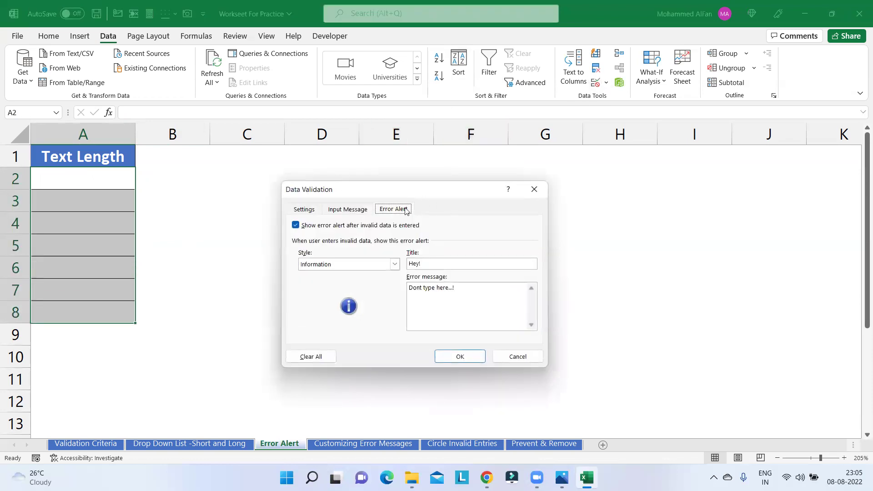
left_click(358, 212)
left_click(335, 265)
type("Hello")
left_click(335, 291)
type("Pls done")
key("BackSpace")
key("BackSpace")
type("nt.0")
key("BackSpace")
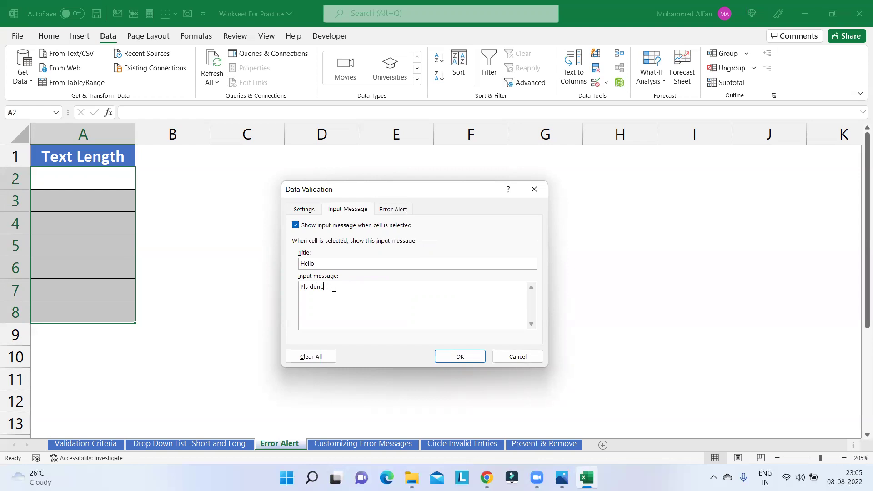
left_click(450, 357)
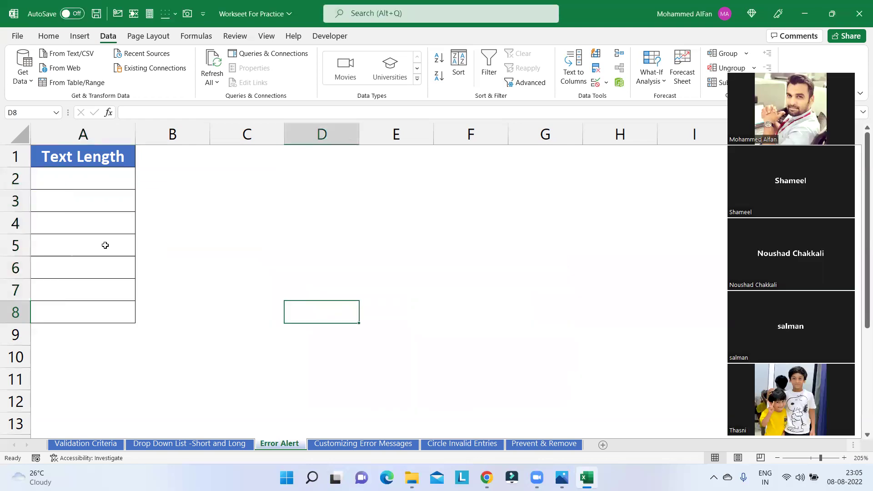
left_click(91, 202)
left_click(92, 180)
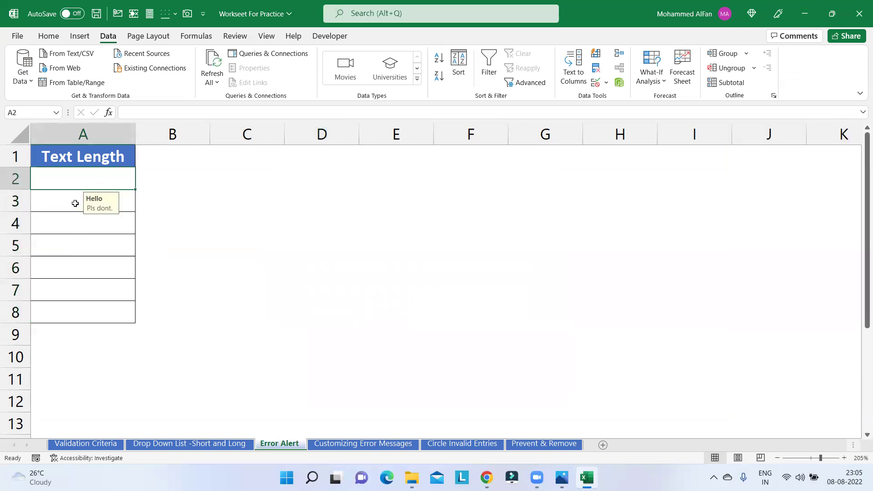
left_click(74, 202)
left_click(72, 222)
left_click(71, 245)
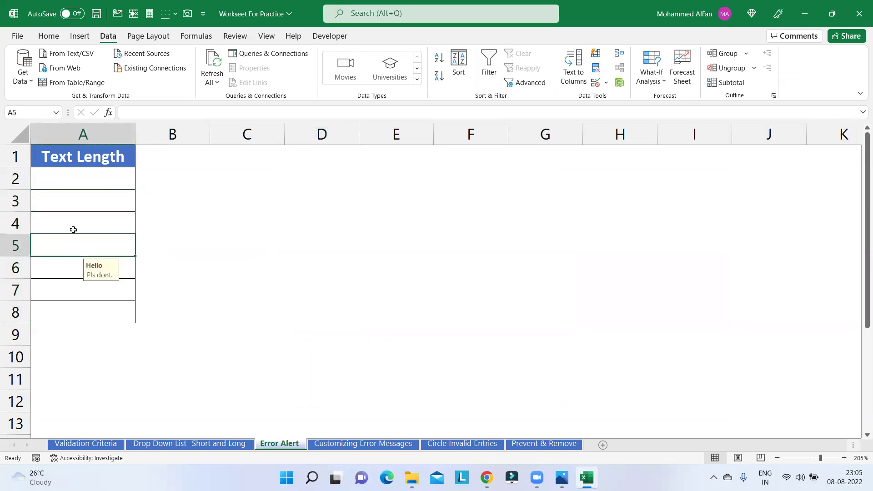
left_click(73, 226)
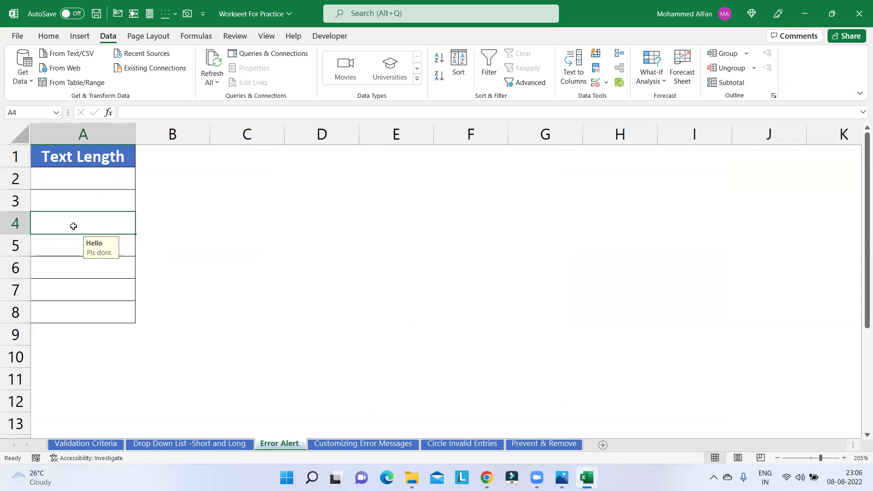
left_click(72, 200)
left_click(72, 187)
left_click(69, 202)
key("Down")
key("Down")
key("Down")
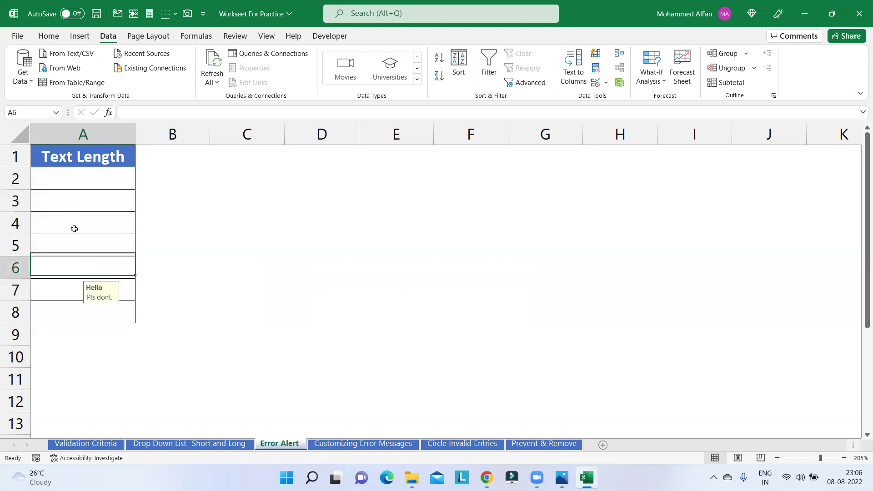
left_click_drag(72, 180, 78, 308)
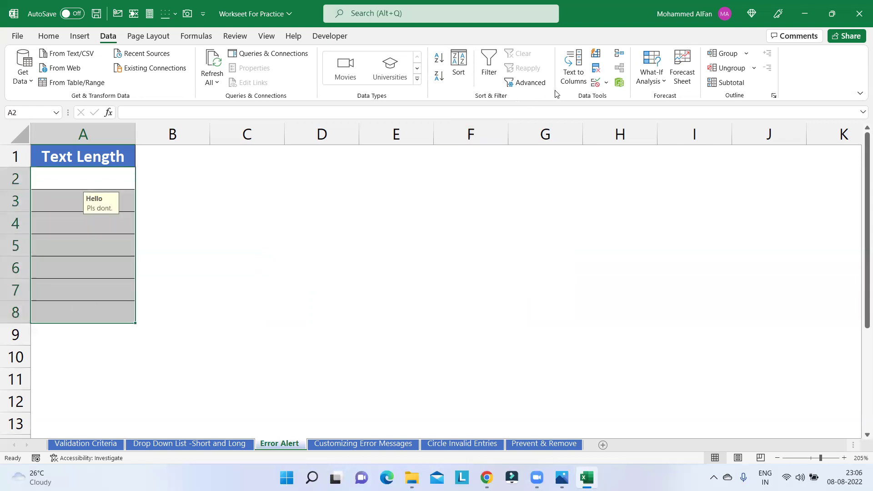
left_click(594, 85)
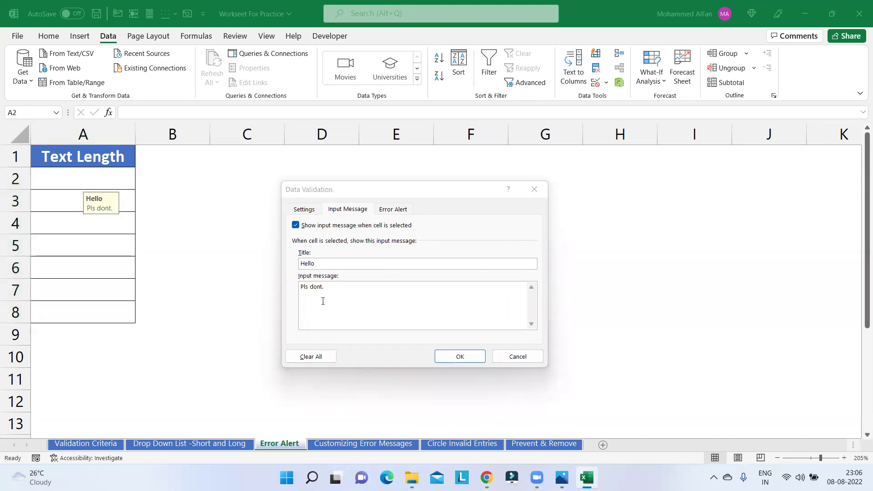
left_click(535, 189)
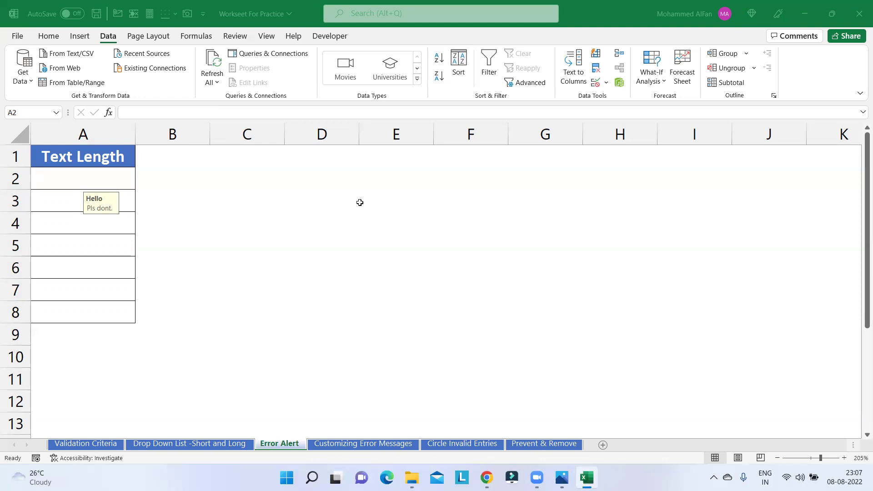
On the Circle Invalid Entries sheet, open Data Validation for the number table A1:E12
left_click(364, 443)
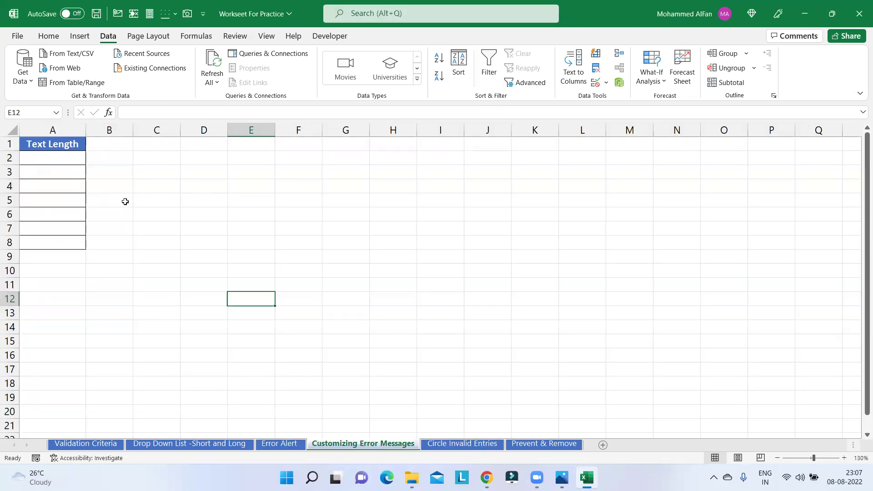
left_click(457, 446)
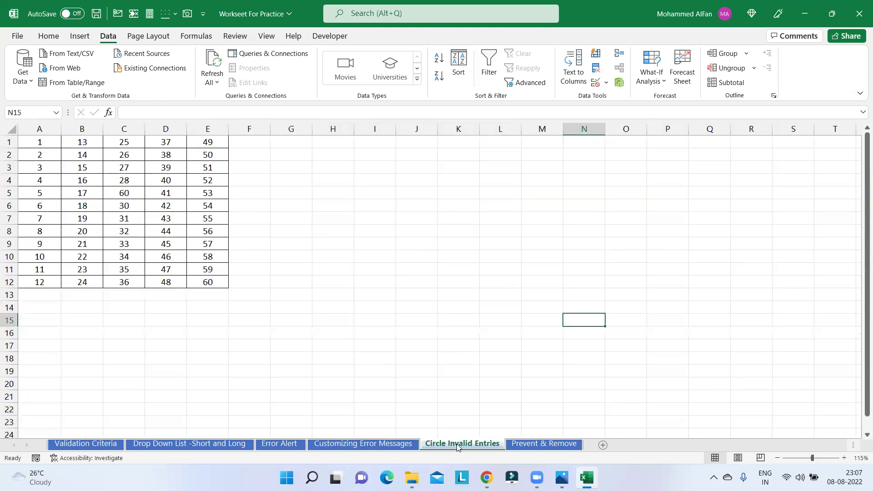
scroll(358, 335, "up", 2)
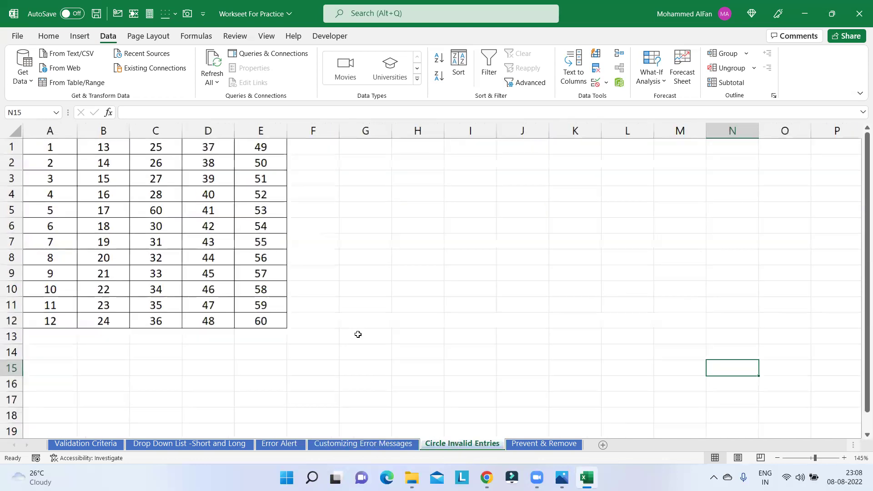
left_click(51, 149)
left_click_drag(86, 181, 257, 322)
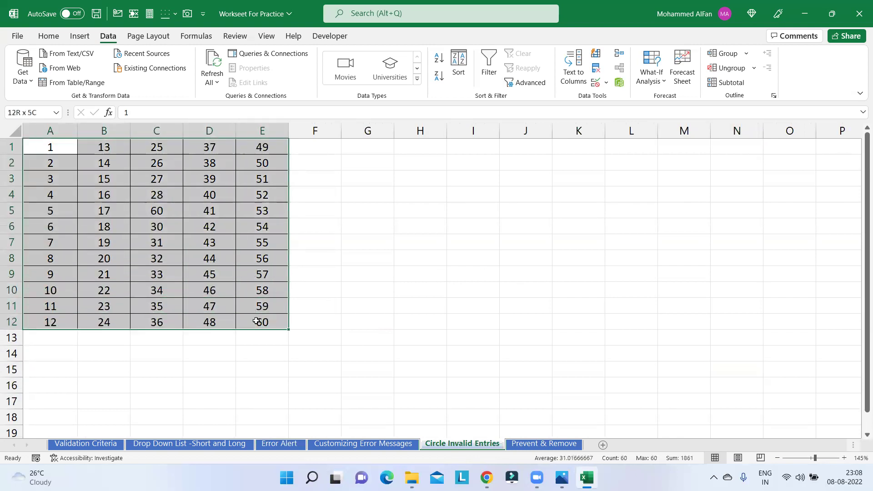
left_click(384, 288)
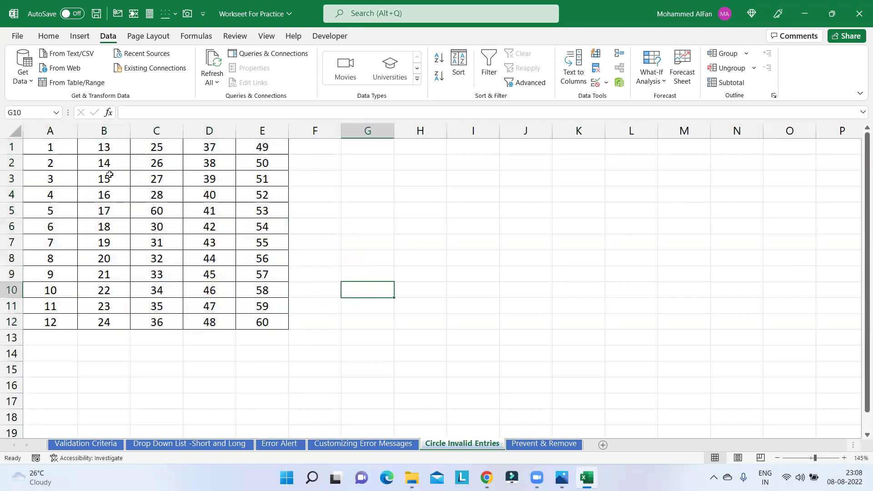
left_click_drag(423, 192, 423, 326)
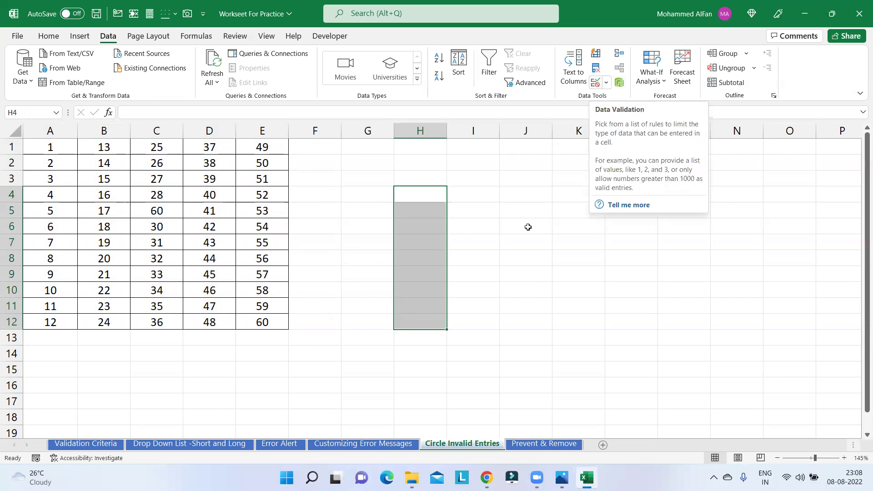
left_click(527, 258)
left_click(60, 149)
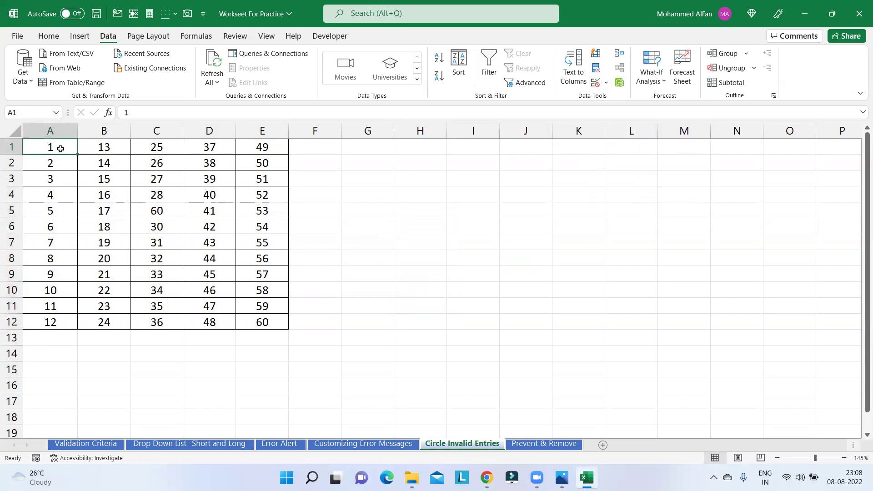
left_click_drag(60, 149, 255, 314)
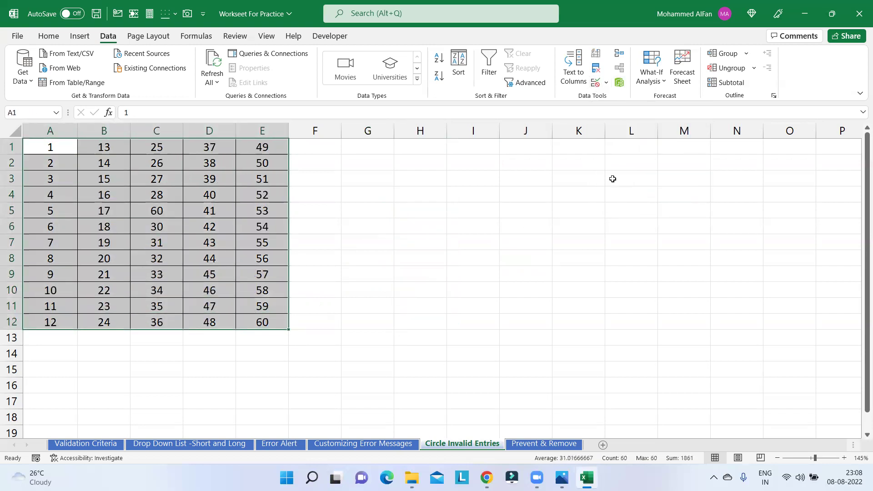
left_click(596, 82)
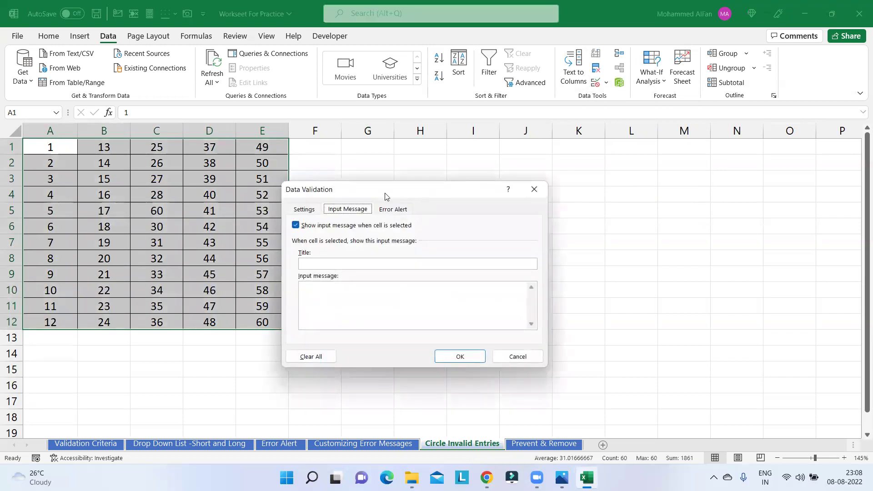
Allow only whole numbers between 25 and 55 in A1:E12
left_click(304, 209)
left_click_drag(366, 195, 496, 176)
left_click(510, 230)
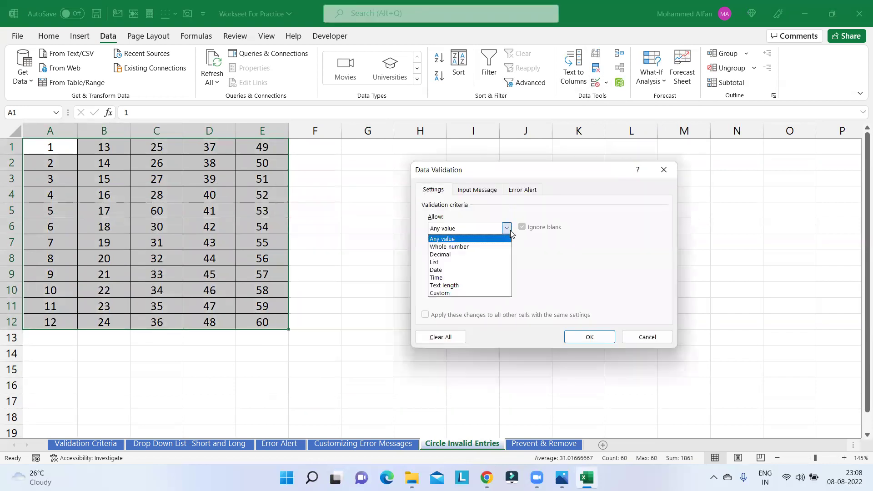
left_click(479, 248)
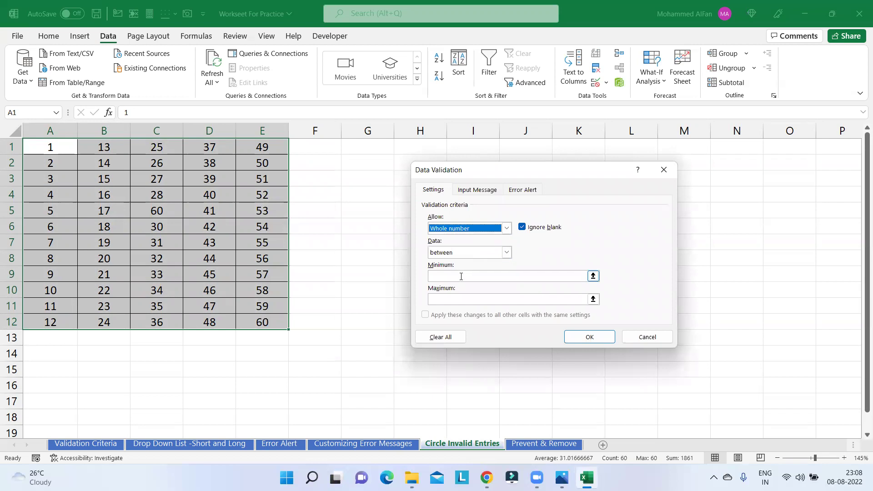
left_click(460, 274)
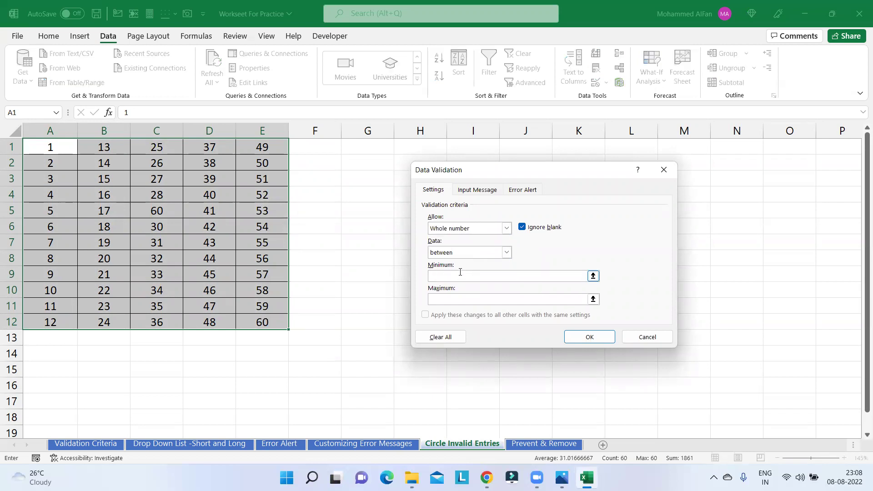
type("25")
key("Tab")
type("55")
left_click(438, 300)
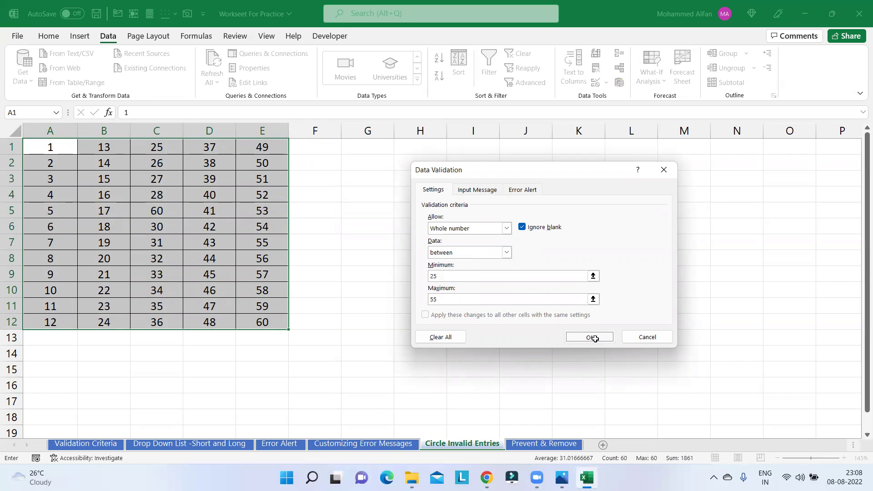
left_click(591, 337)
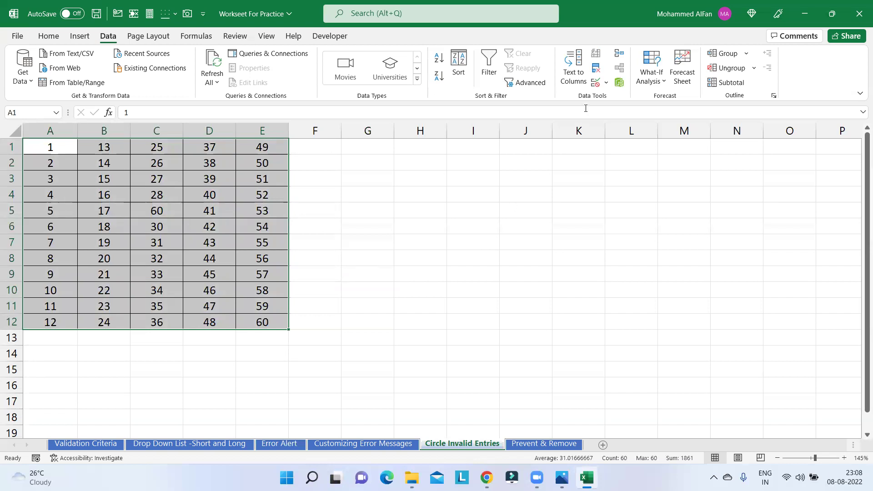
Reopen the validation settings to verify the 25–55 rule, then close them
left_click(596, 83)
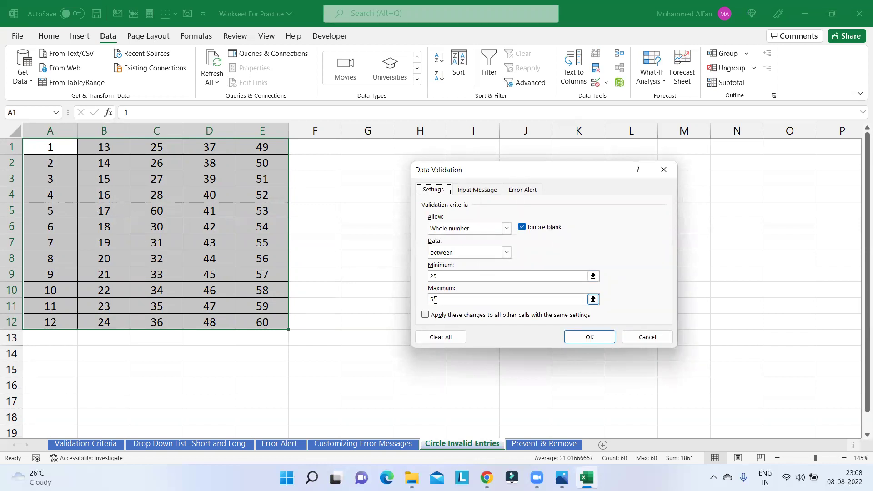
left_click(664, 170)
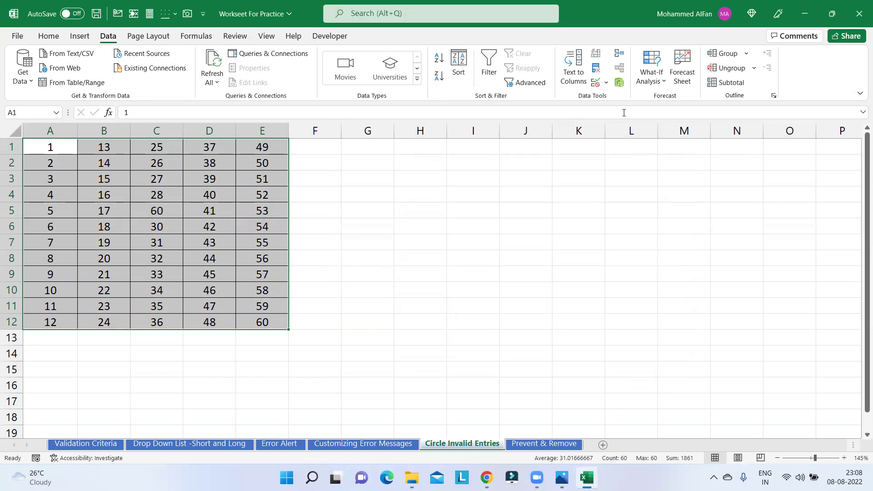
left_click(609, 87)
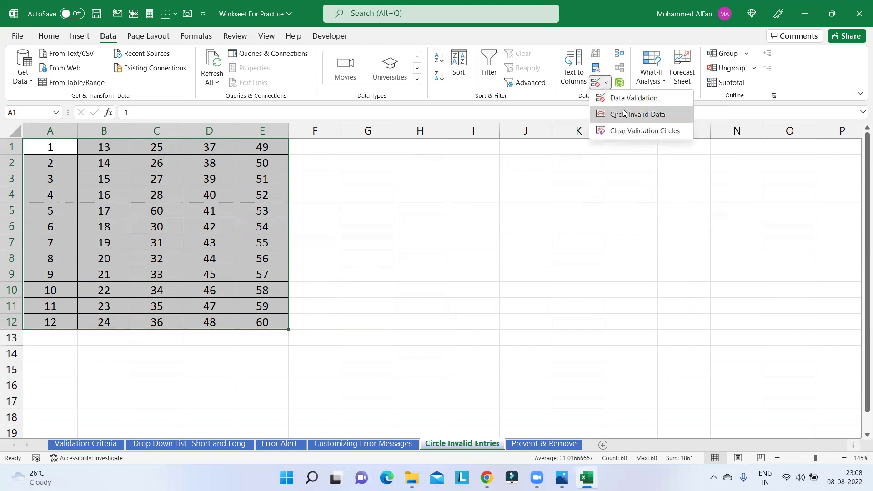
Circle every table value outside 25–55 using Circle Invalid Data
left_click(646, 115)
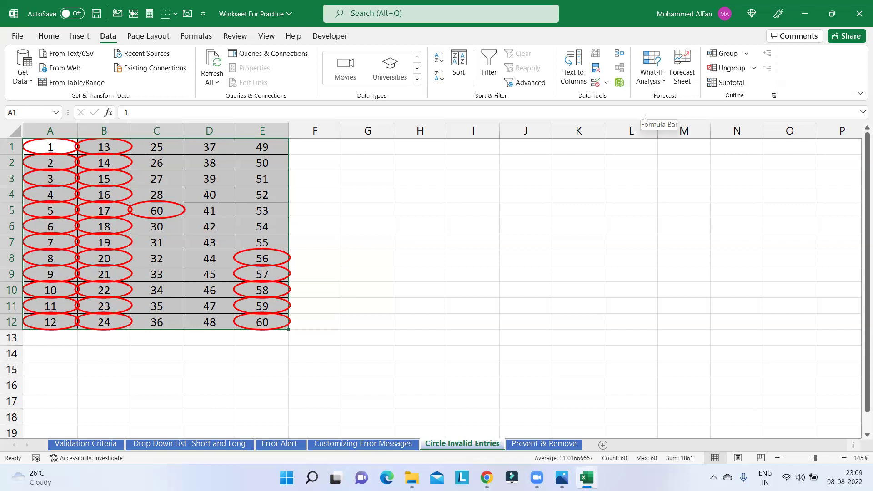
left_click(18, 35)
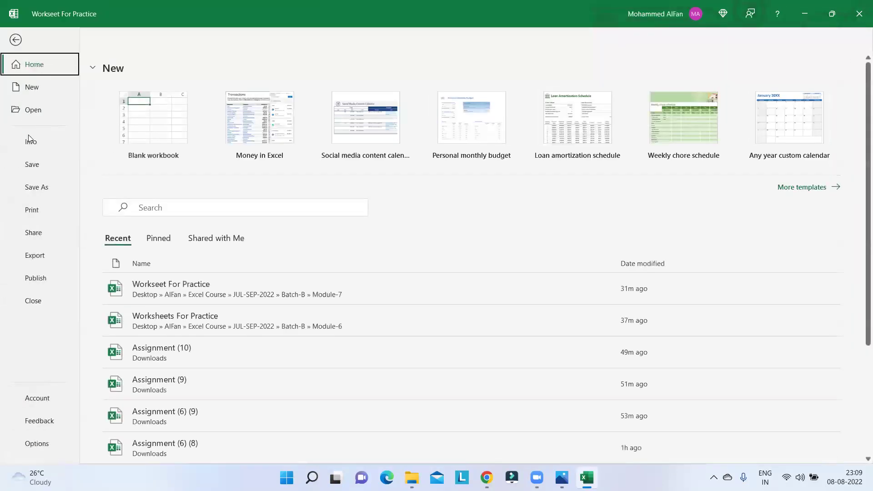
key("Escape")
left_click(318, 225)
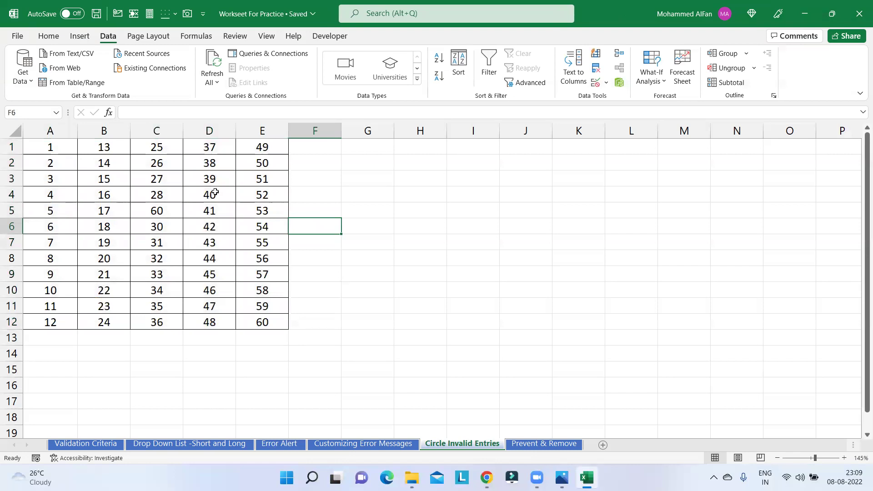
left_click(607, 82)
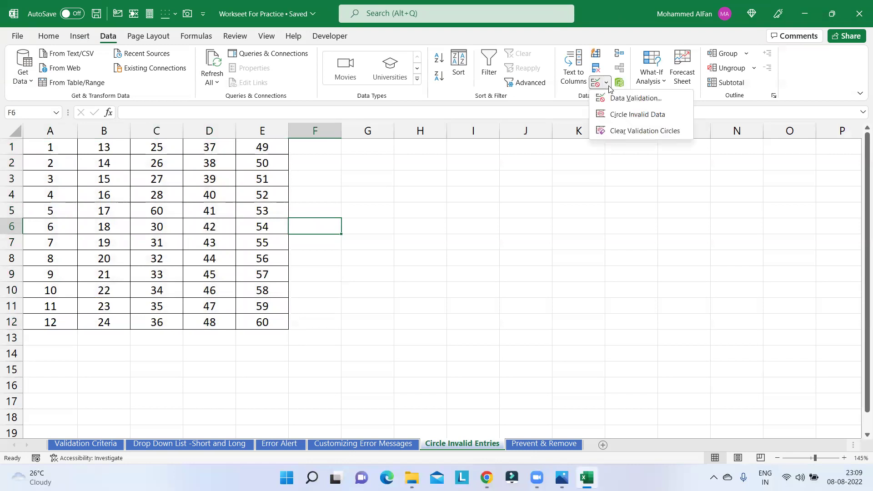
left_click(625, 117)
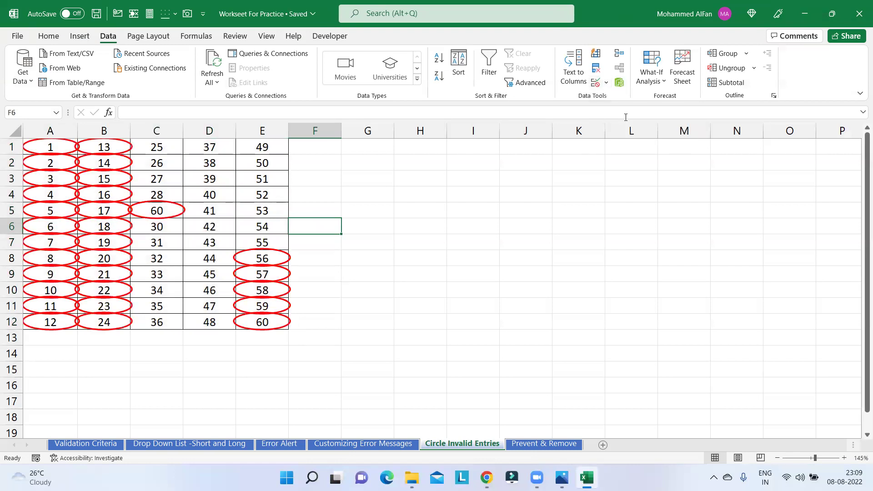
left_click(606, 82)
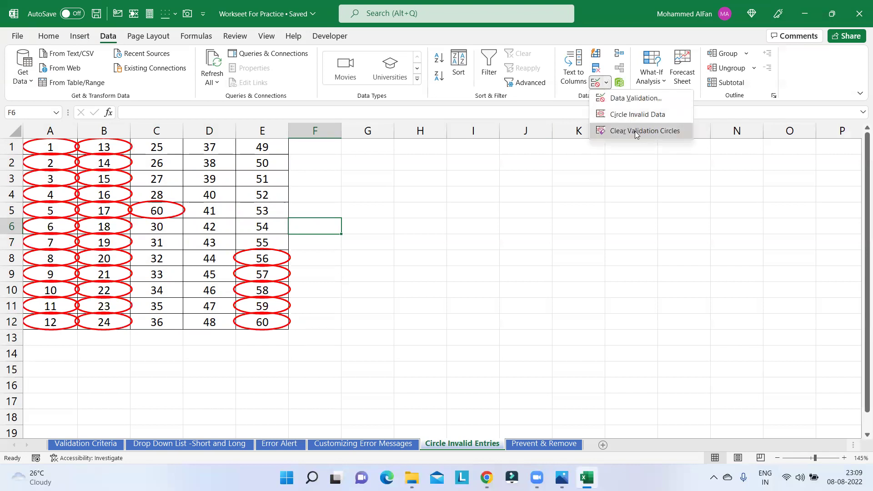
left_click(635, 131)
left_click(606, 82)
left_click(626, 118)
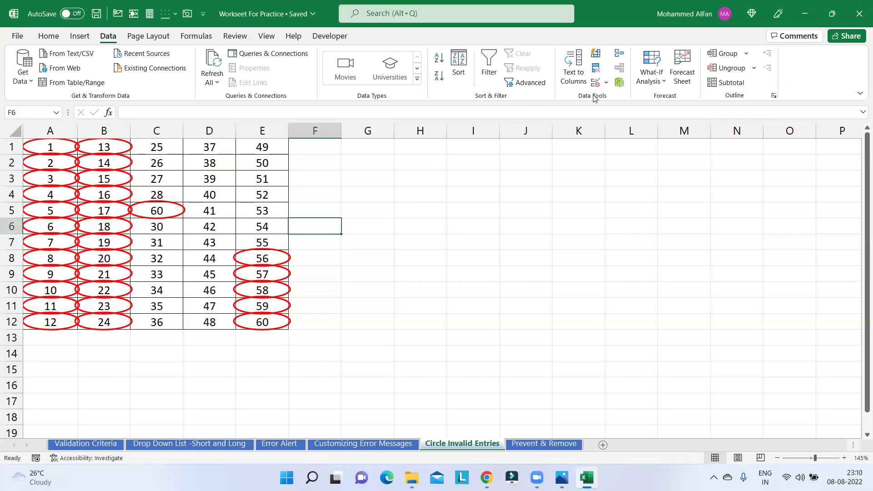
Remove the validation circles and fill C17:F23 with light green
left_click(608, 84)
left_click(643, 131)
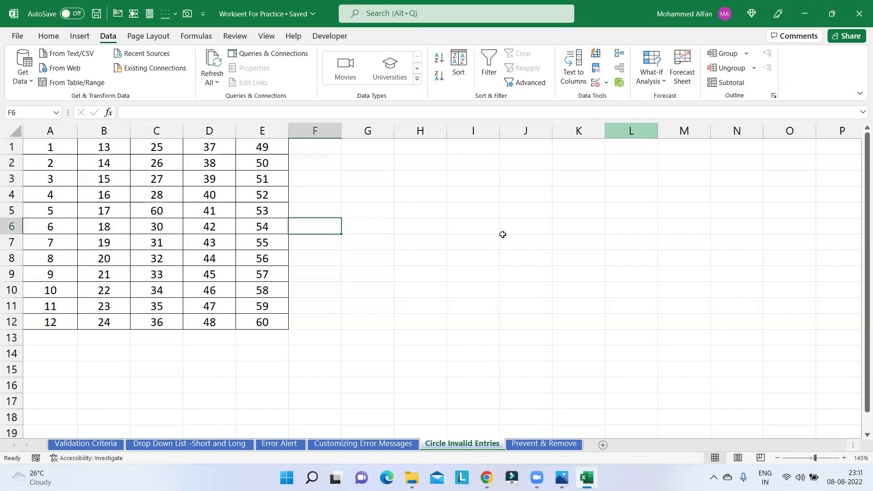
left_click(503, 235)
scroll(475, 239, "down", 6)
scroll(299, 269, "up", 3)
mouse_move(137, 257)
left_mouse_down()
mouse_move(205, 316)
mouse_move(316, 353)
left_mouse_up()
left_click(48, 36)
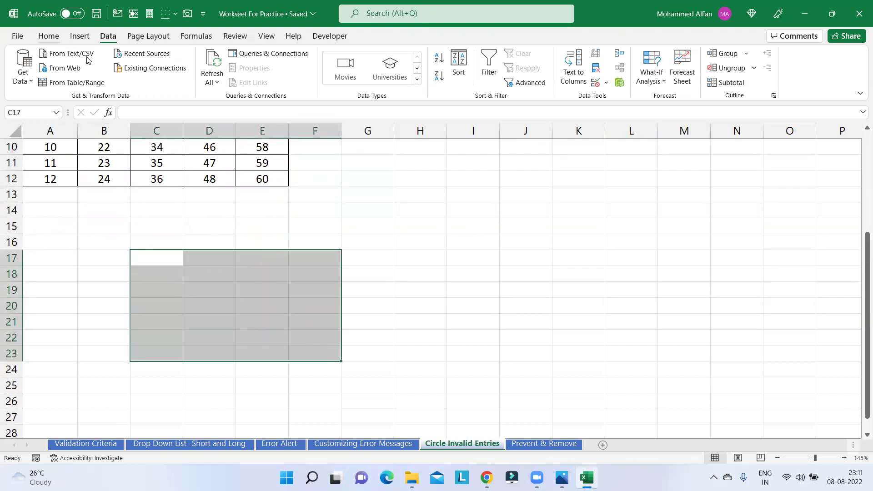
left_click(195, 76)
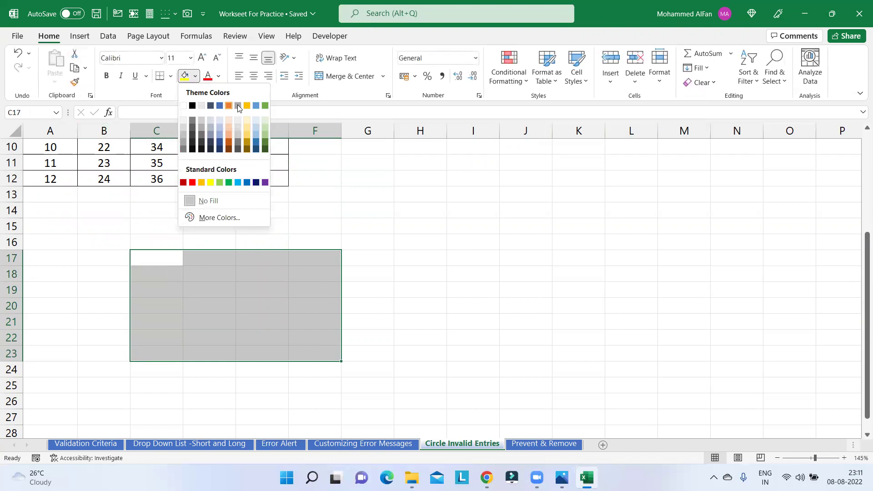
left_click(265, 124)
Fill I17:L23 with a light gold shade
mouse_move(454, 257)
left_mouse_down()
mouse_move(535, 343)
mouse_move(622, 353)
left_mouse_up()
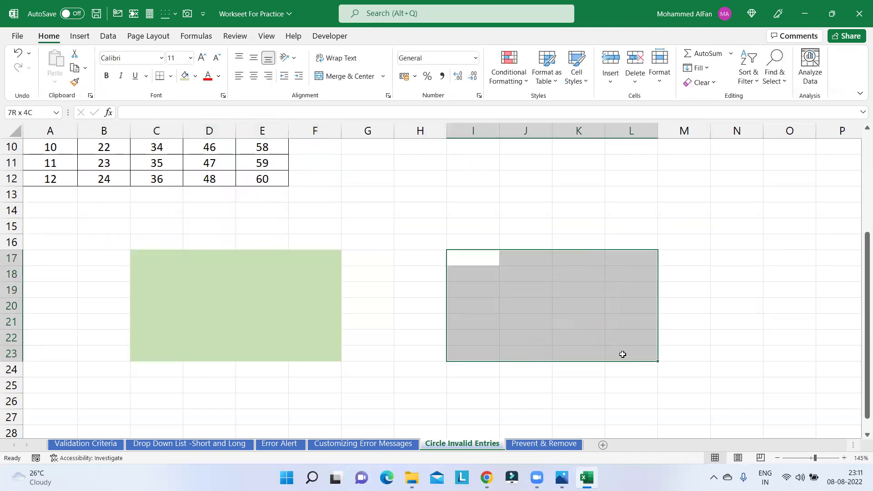
left_click(197, 79)
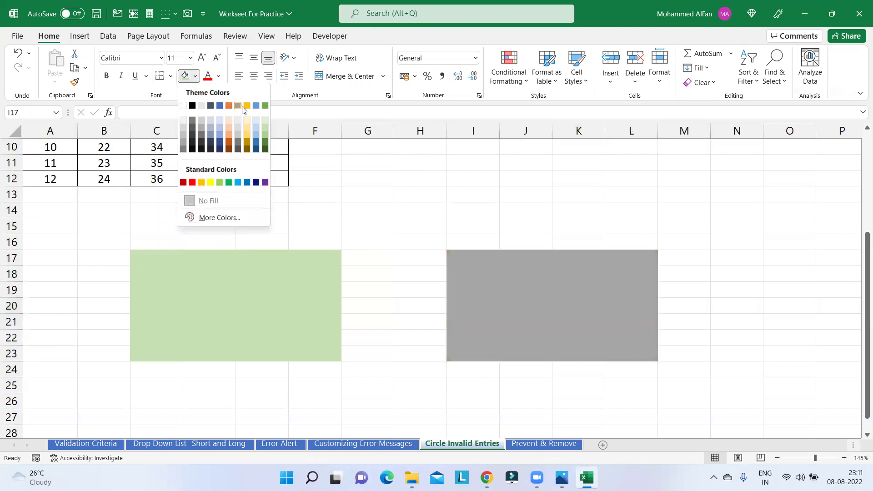
left_click(246, 127)
scroll(396, 249, "down", 5)
scroll(359, 251, "up", 3)
scroll(359, 251, "up", 2)
left_click(492, 324)
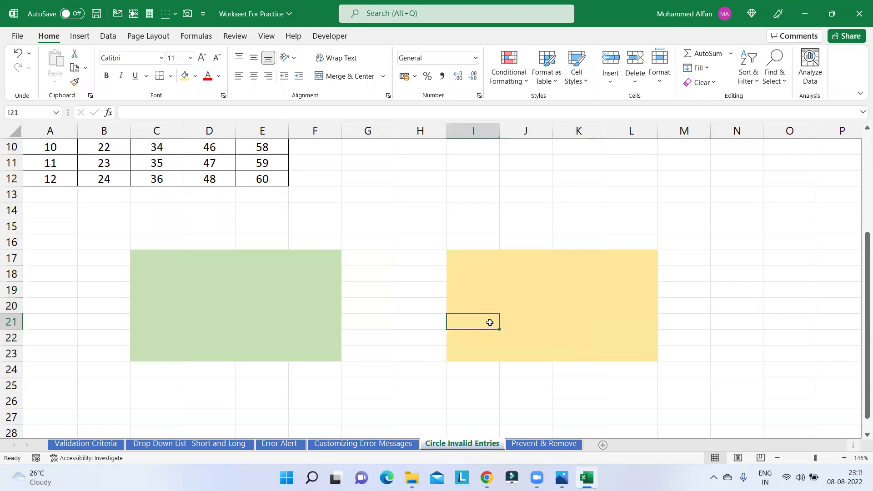
Fill F28:I33 with light orange
scroll(318, 314, "down", 3)
mouse_move(318, 293)
left_mouse_down()
mouse_move(415, 357)
mouse_move(477, 375)
left_mouse_up()
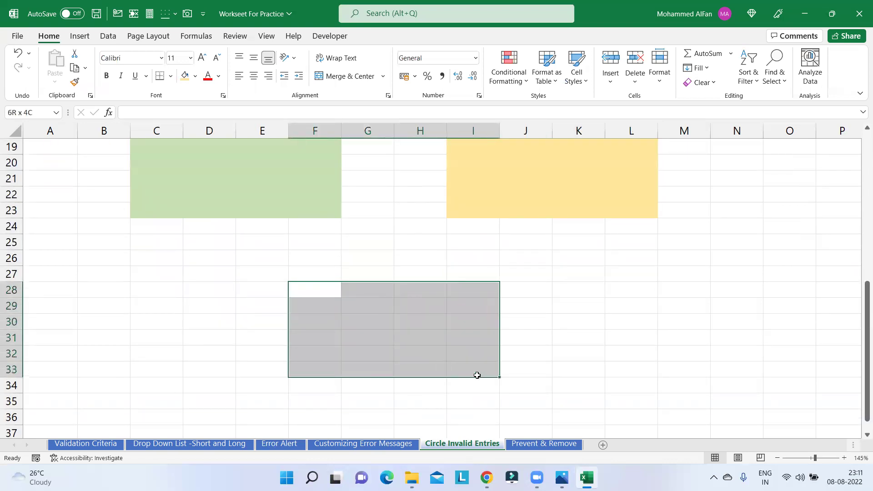
left_click(196, 76)
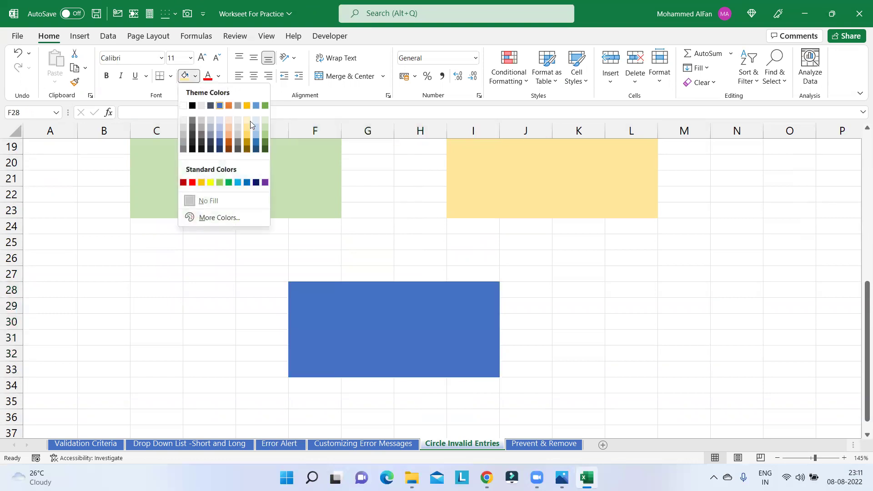
left_click(229, 131)
scroll(591, 306, "up", 3)
left_click(404, 298)
Review the three coloured blocks, ending with the green block C17:F23 selected
mouse_move(148, 256)
left_mouse_down()
mouse_move(282, 344)
mouse_move(315, 352)
left_mouse_up()
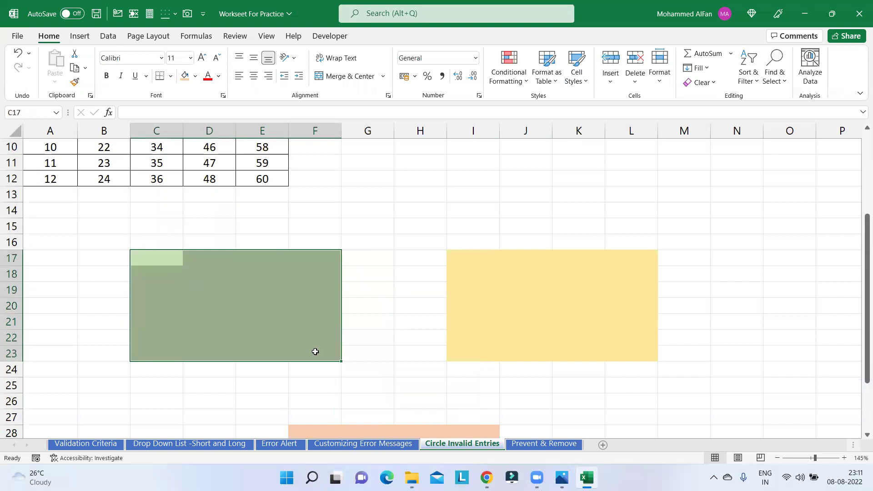
mouse_move(457, 261)
left_mouse_down()
mouse_move(540, 345)
mouse_move(632, 359)
left_mouse_up()
scroll(622, 359, "down", 2)
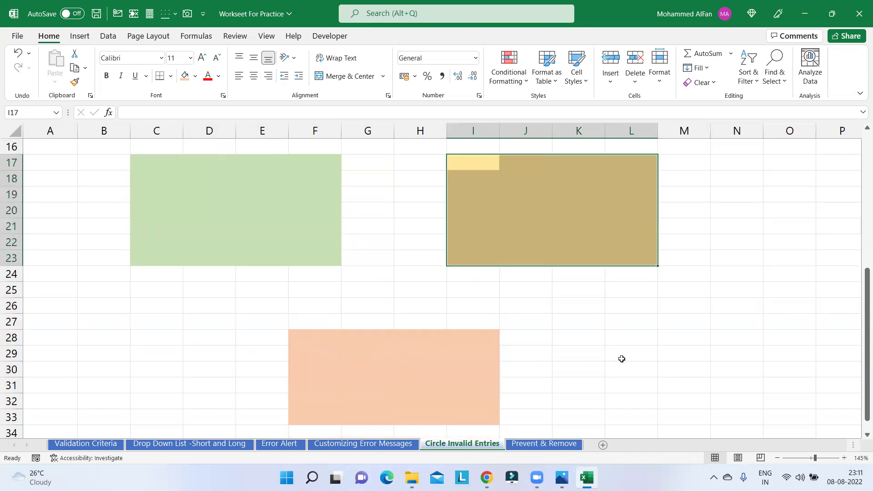
scroll(318, 262, "down", 2)
left_click_drag(306, 241, 476, 324)
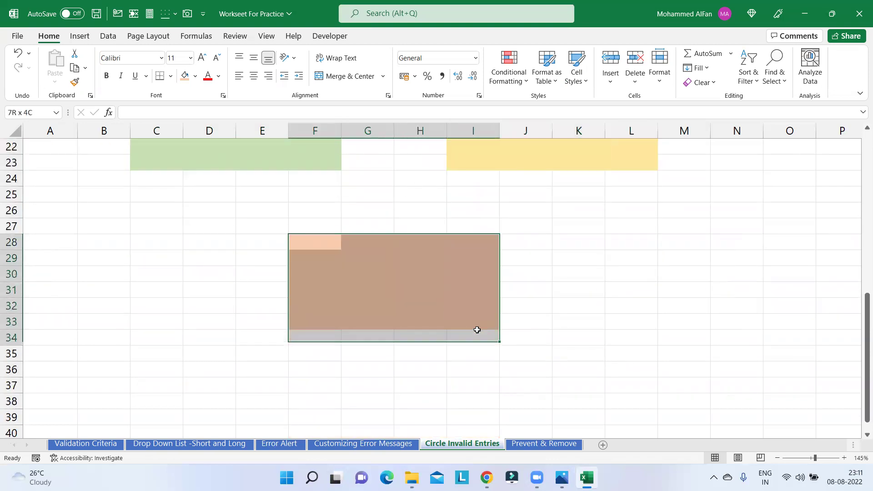
scroll(569, 333, "up", 5)
left_click(382, 334)
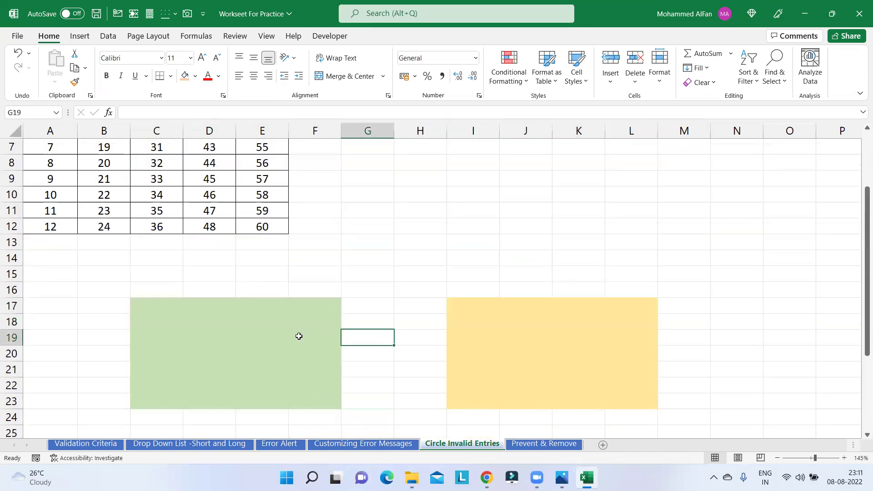
scroll(298, 335, "down", 1)
left_click_drag(140, 255, 317, 352)
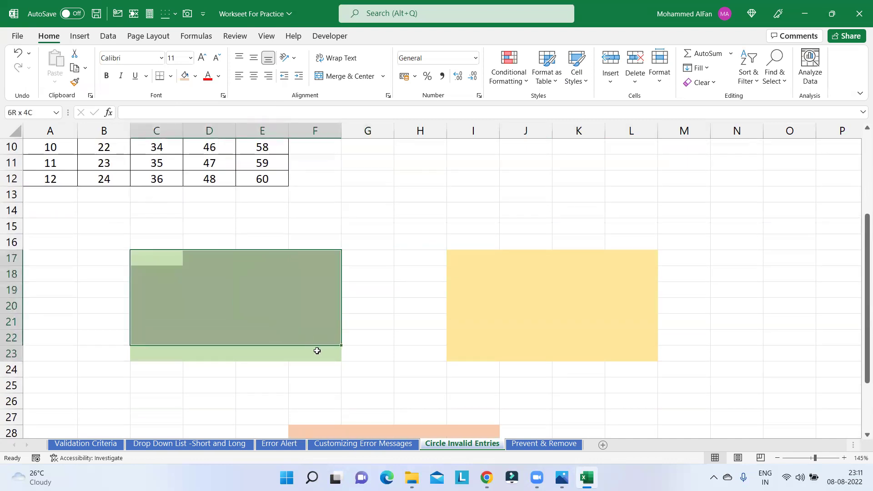
left_click(108, 36)
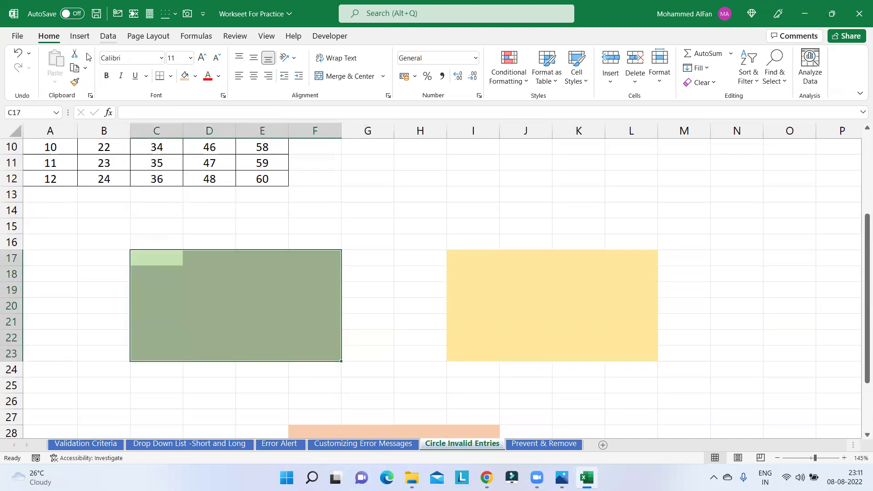
Set C17:F23 validation to Custom with formula =ISNUMBER(C17:F23)
left_click(596, 82)
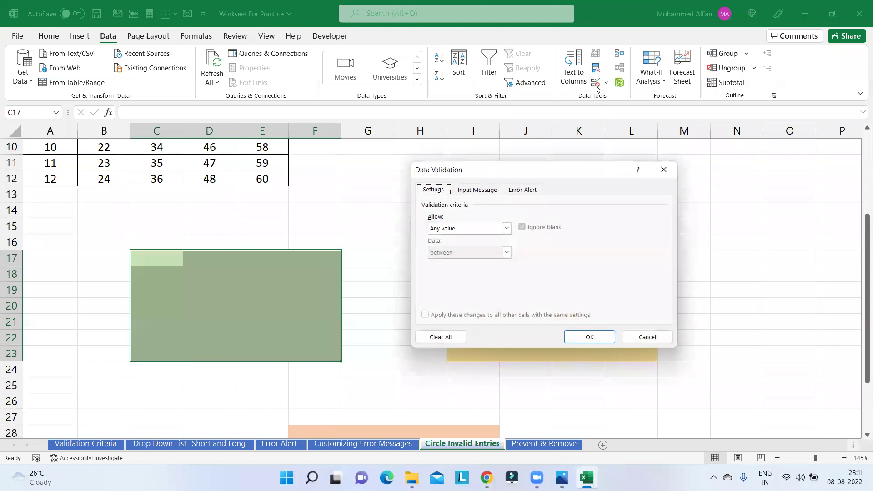
left_click(507, 229)
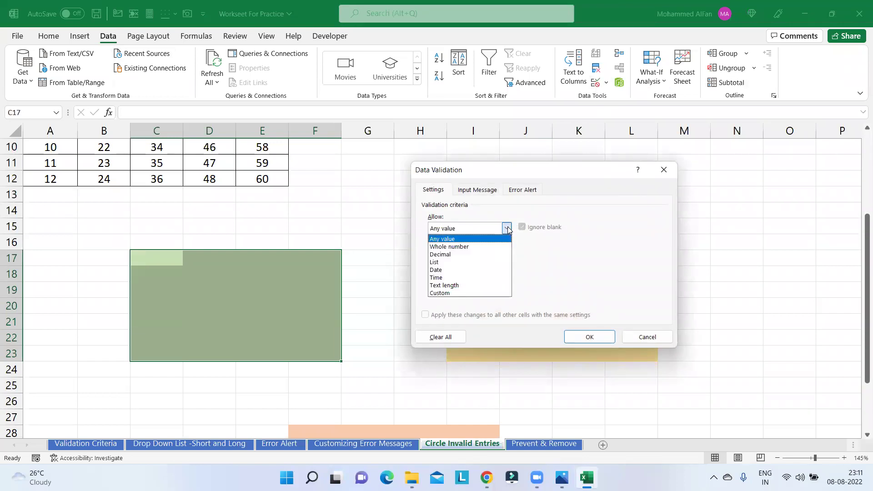
left_click(450, 294)
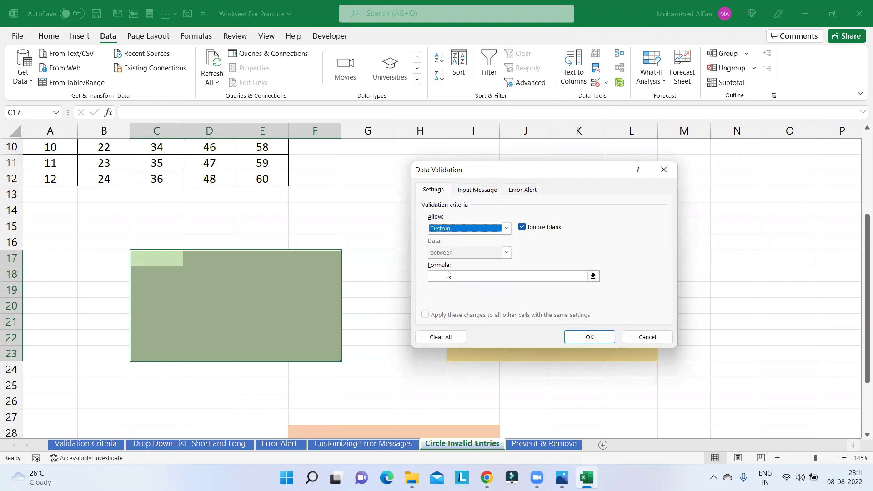
left_click(439, 276)
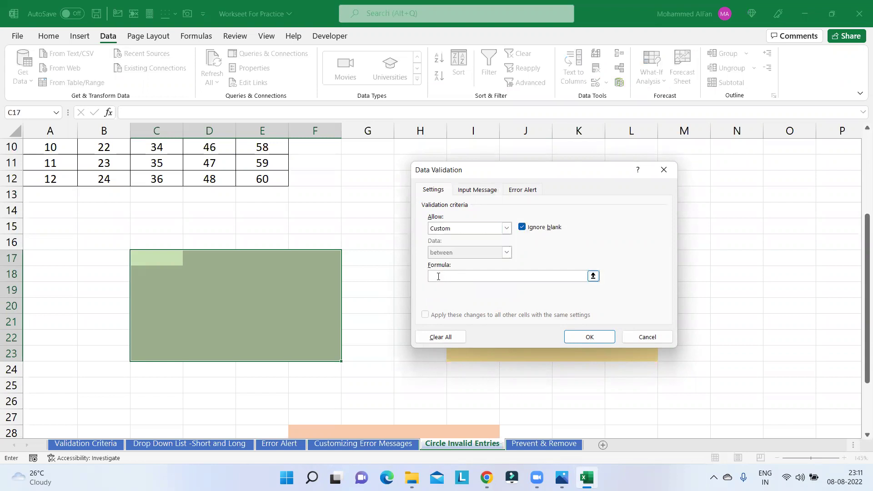
type("=")
key("Caps_Lock")
key("Caps_Lock")
type("I")
type("SN")
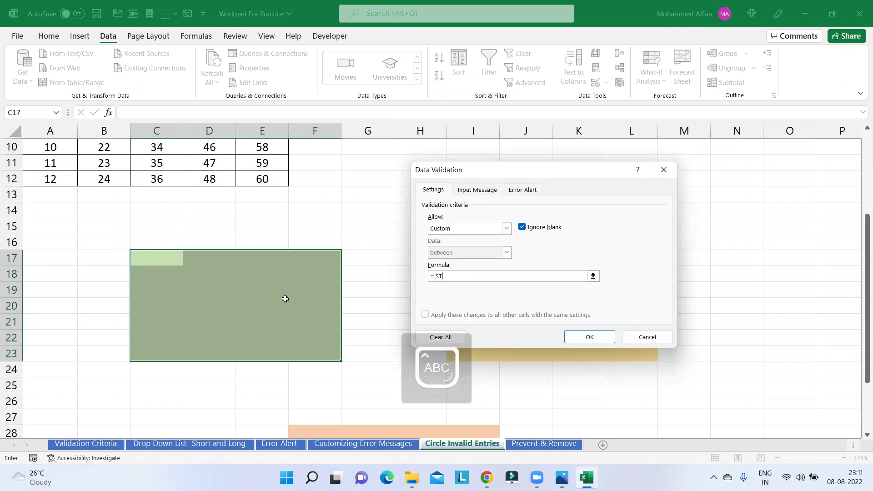
type("UMBER")
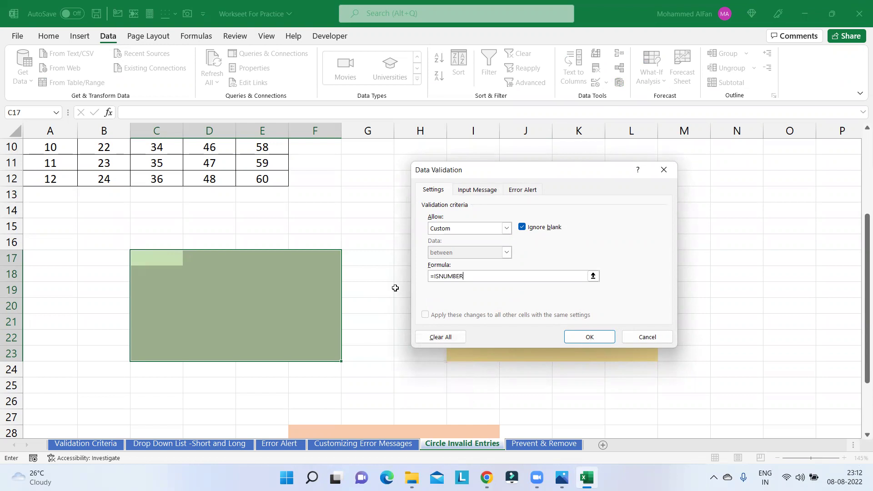
type("(")
left_click(594, 276)
left_click_drag(176, 256, 302, 348)
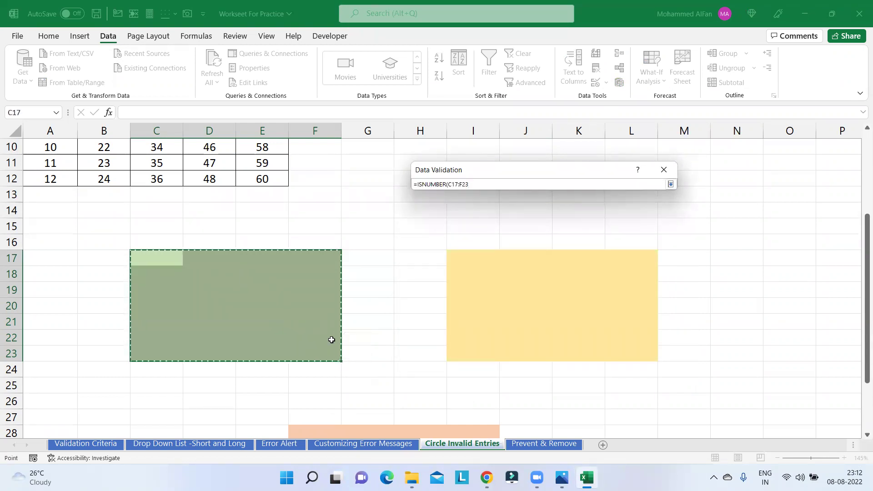
left_click(670, 185)
type(")")
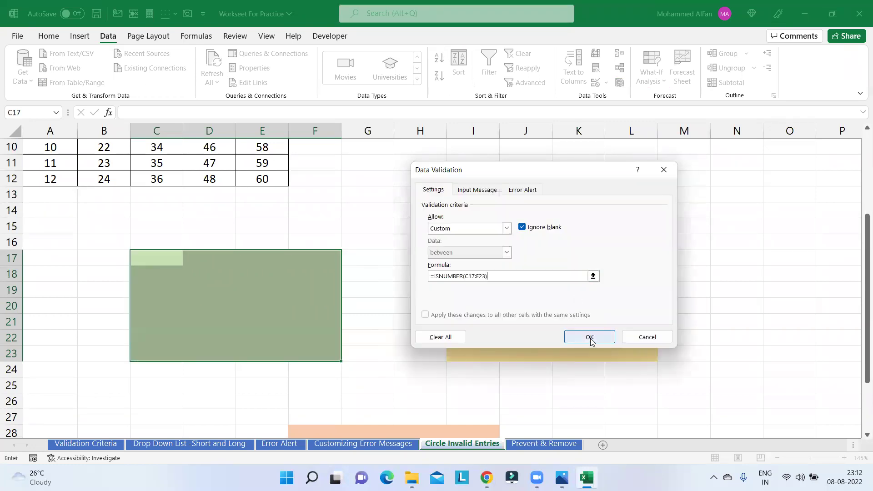
left_click(590, 337)
Enter 1 and 2 in C17 and C18
left_click(162, 256)
type("A")
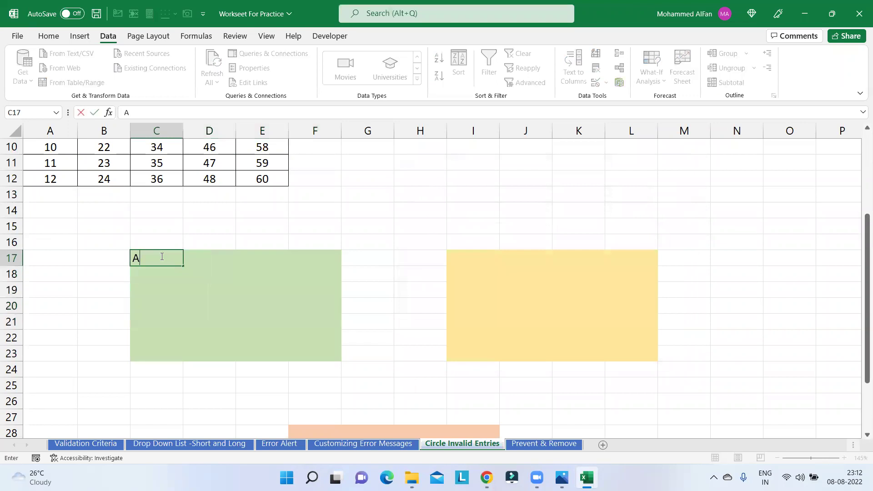
key("BackSpace")
type("1")
key("Return")
type("2")
key("Return")
Confirm 'A' and '*&' are rejected while 2 and 5500 are accepted in C19:C20
type("A")
key("Return")
key("Return")
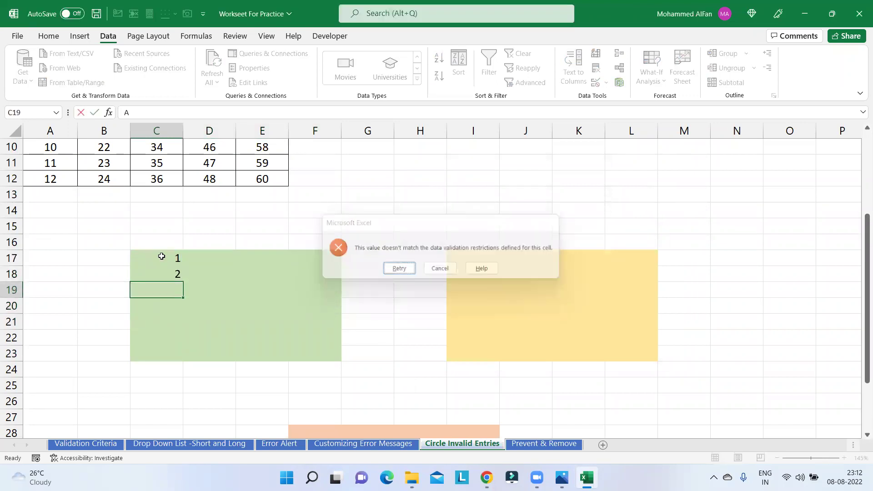
type("2")
key("Return")
type("5500")
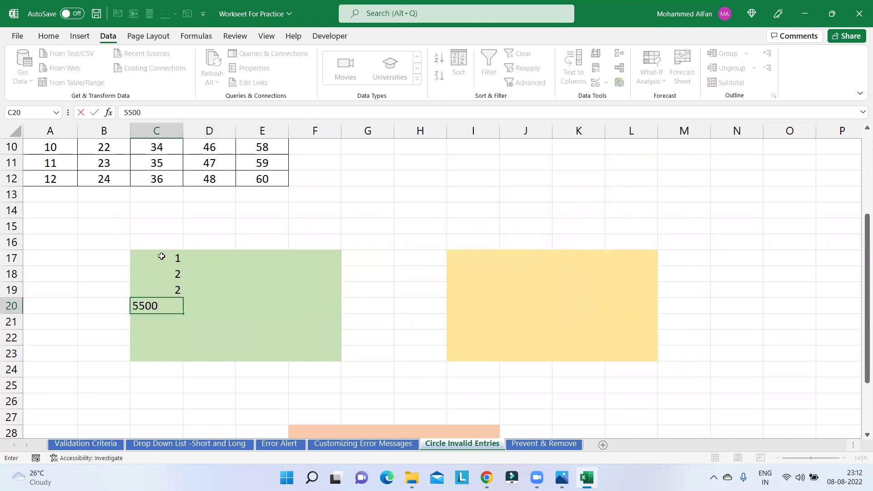
key("Return")
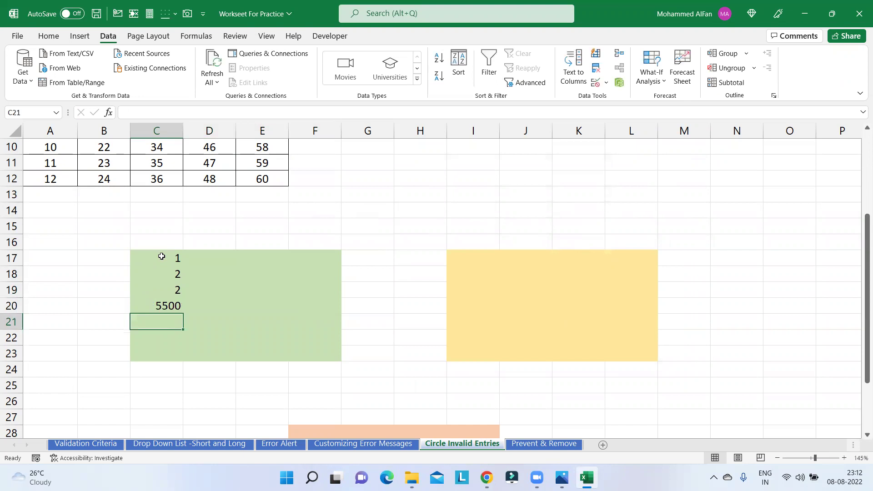
type("*&")
key("Return")
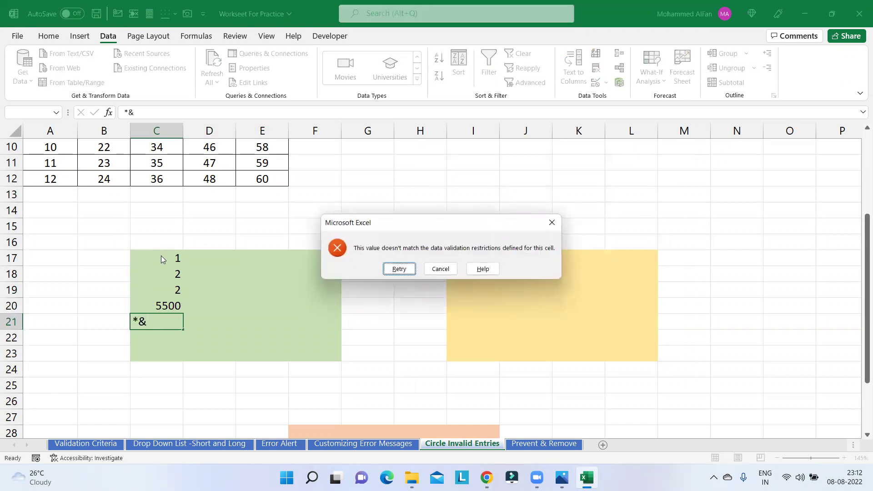
key("Escape")
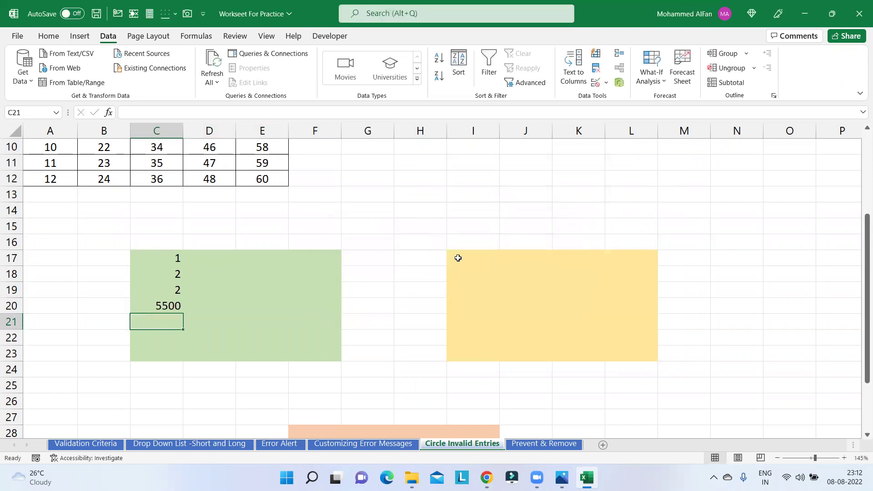
left_click_drag(458, 258, 618, 359)
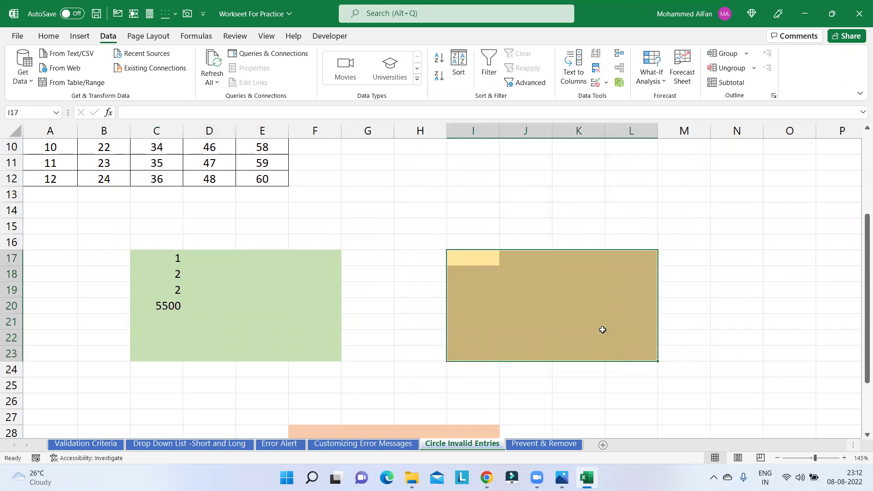
Add a custom =ISTEXT(I17:L23) validation rule to the yellow block I17:L23
left_click(596, 82)
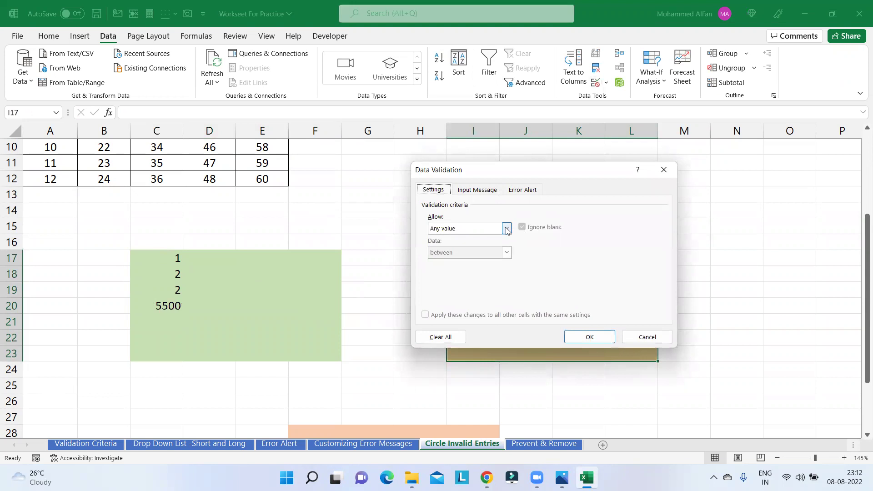
left_click(507, 229)
left_click(473, 293)
left_click(467, 280)
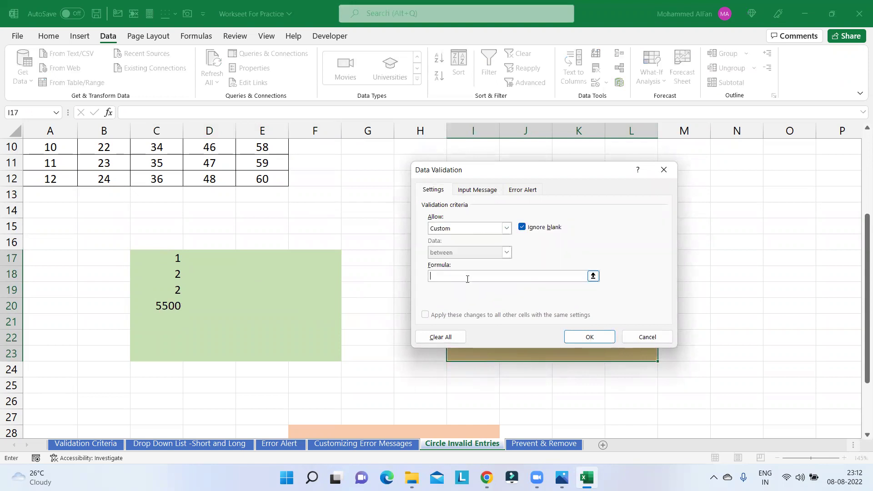
type("=")
type("ISTEXT")
left_click(593, 276)
left_click_drag(474, 257, 627, 353)
left_click(671, 185)
key("Return")
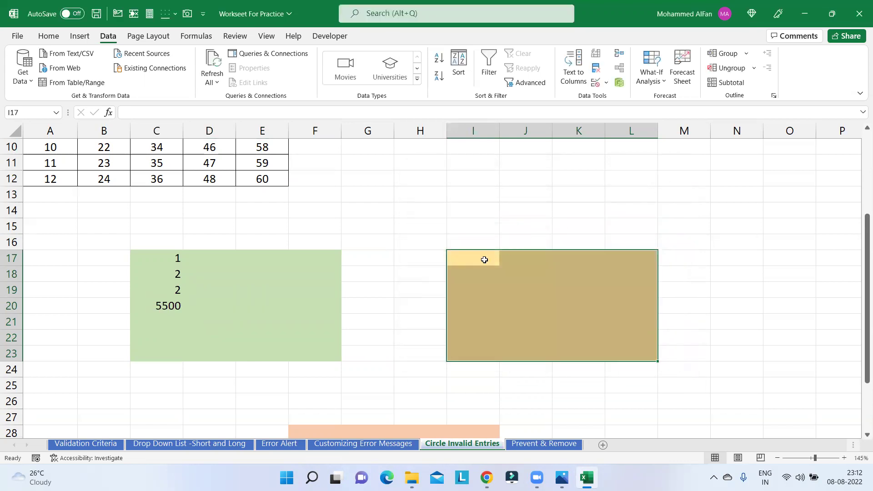
Test the rule in I17: 111 is rejected, then ABC is accepted
left_click(484, 259)
type("111")
key("Return")
key("Return")
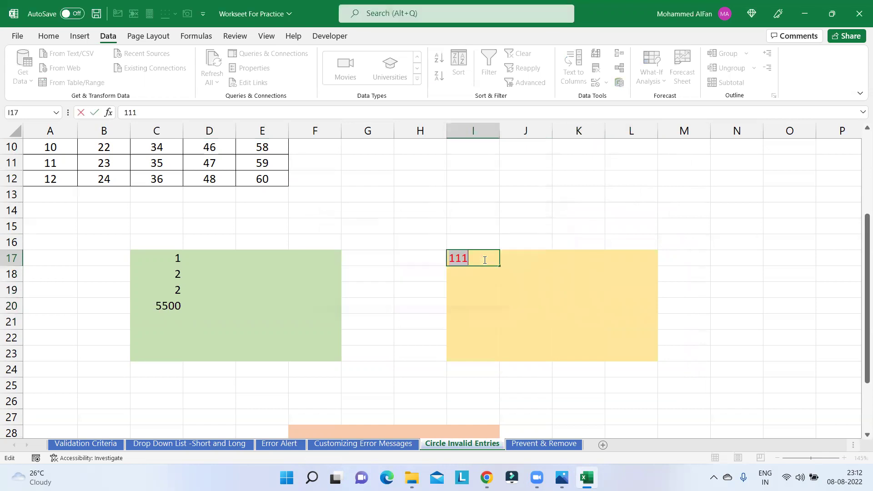
type("ABC")
key("Return")
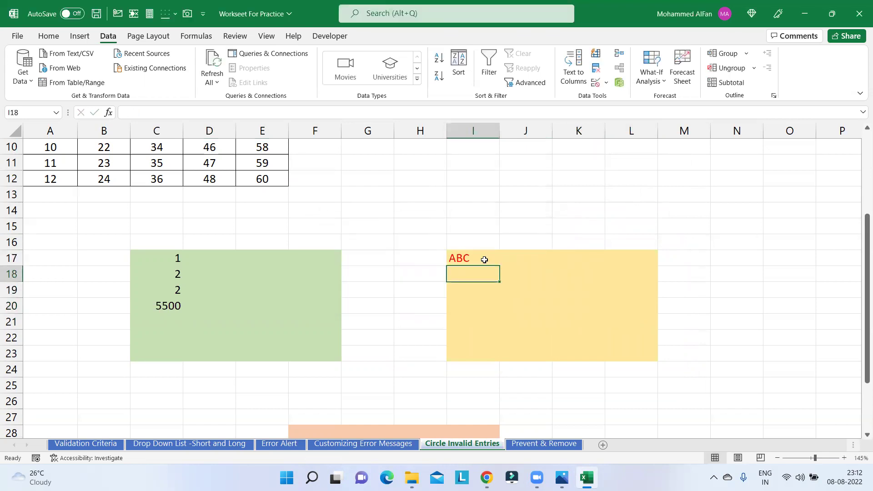
scroll(482, 260, "down", 4)
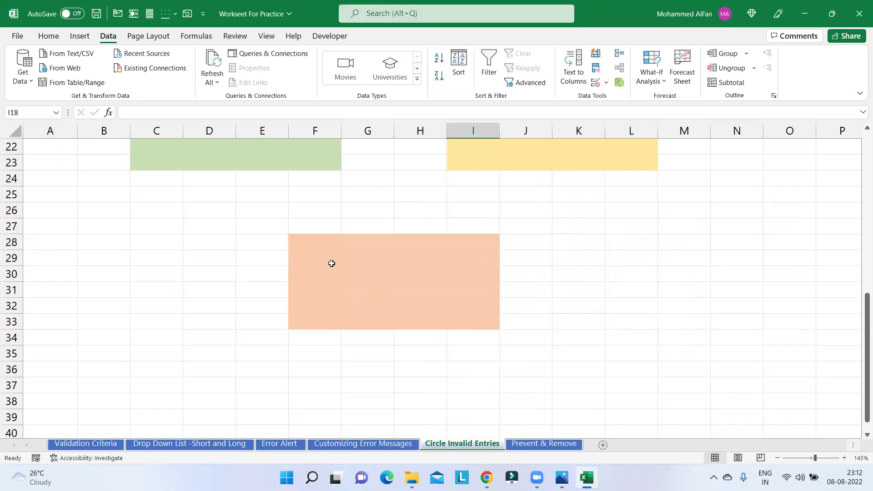
left_click_drag(306, 241, 487, 326)
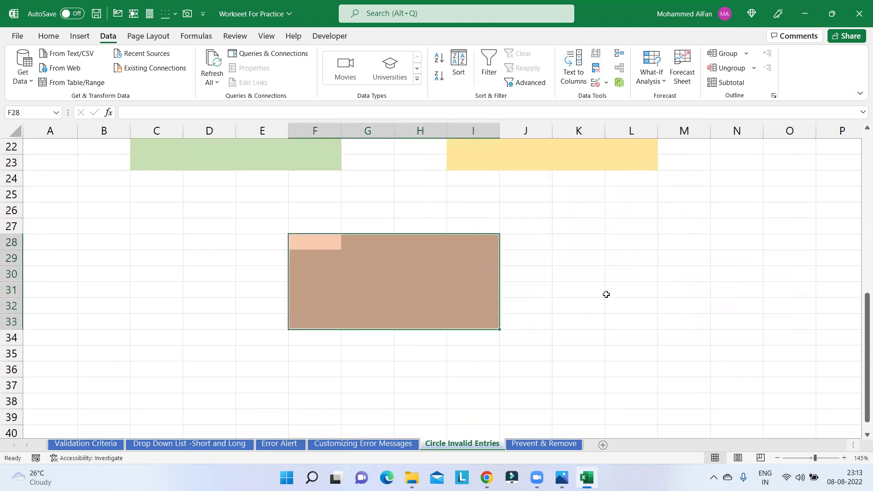
scroll(607, 295, "up", 7)
Enter the label ISNUMBER in capitals in cell K5
left_click(580, 208)
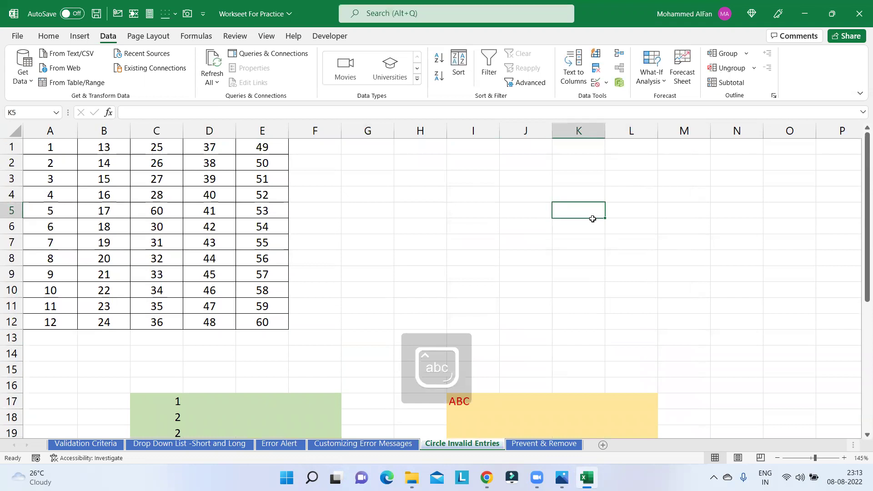
type("=")
key("Escape")
type("=")
key("BackSpace")
type("Is")
key("BackSpace")
key("BackSpace")
key("Caps_Lock")
type("ISNUMBER")
key("Return")
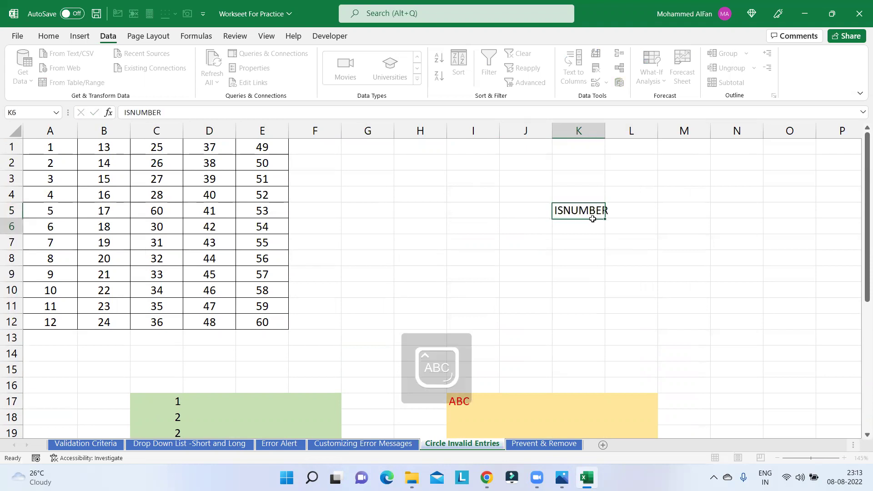
Enter ISTEXT in K6 and ISBLANK in K7, then return to K5
type("I")
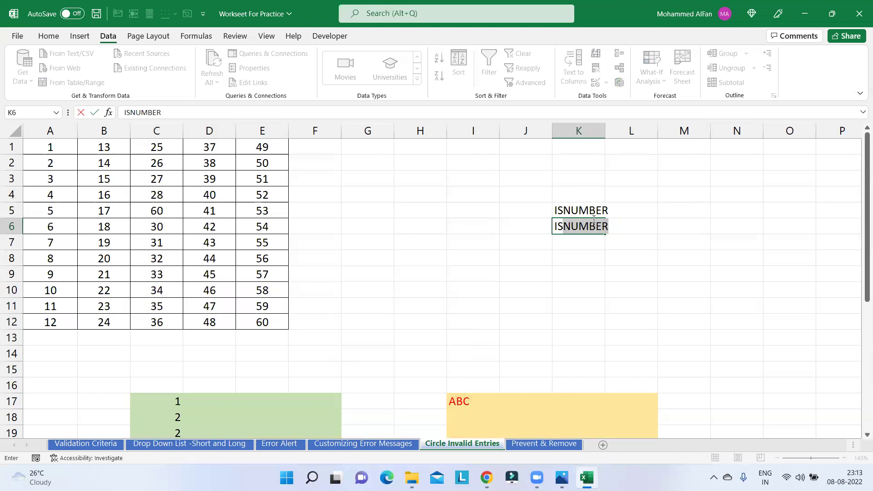
type("STEXT")
key("Return")
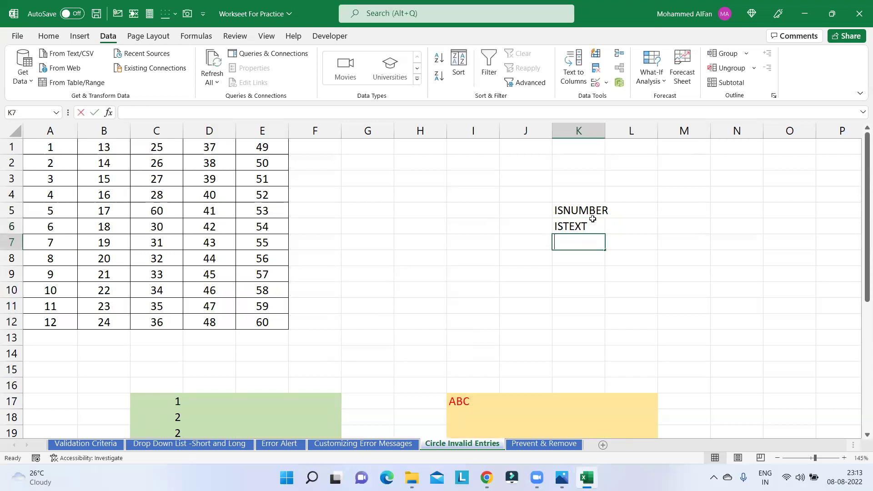
type("ISBLANK")
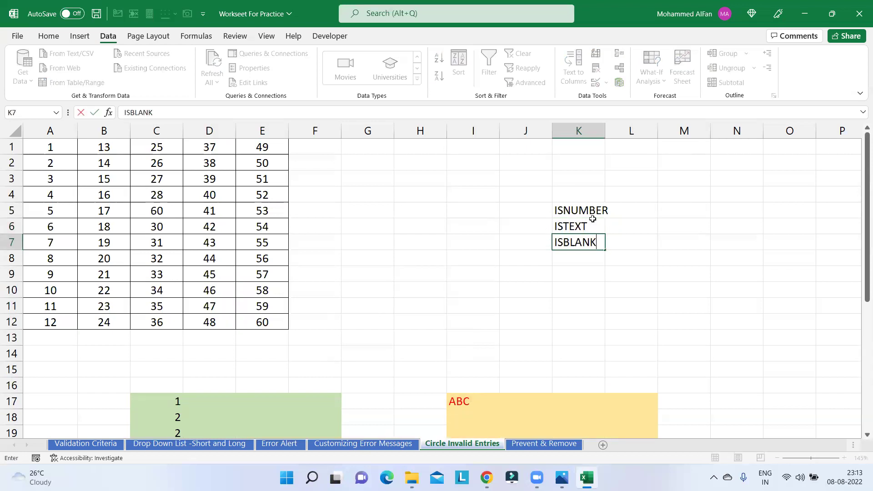
key("Return")
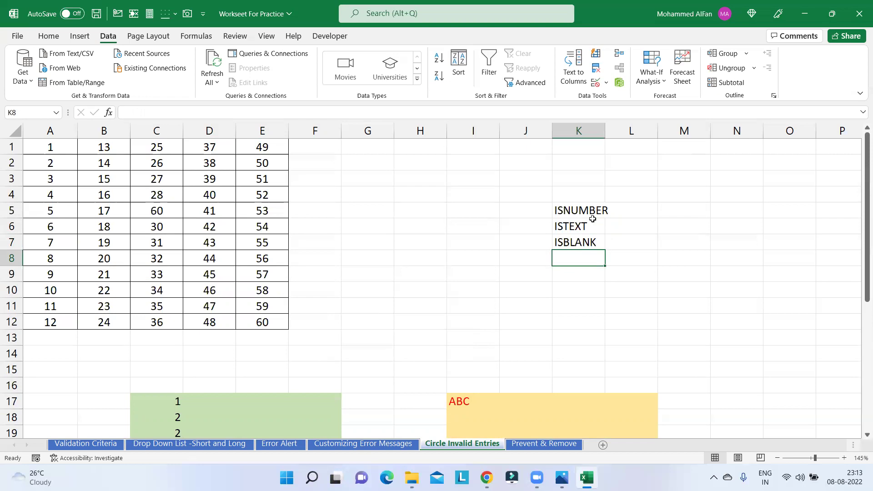
scroll(336, 251, "down", 3)
scroll(335, 256, "down", 2)
scroll(335, 256, "up", 5)
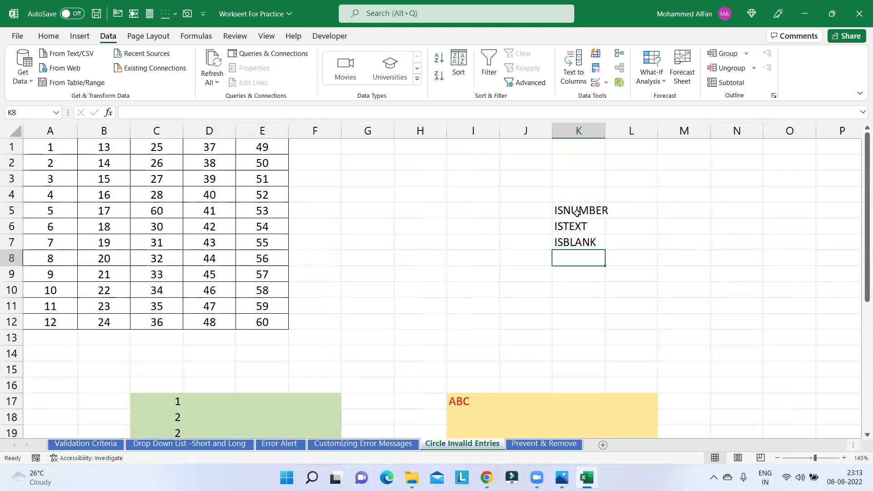
left_click(582, 212)
Select the orange block F28:I33 and set its data validation to a Custom rule
scroll(524, 217, "down", 6)
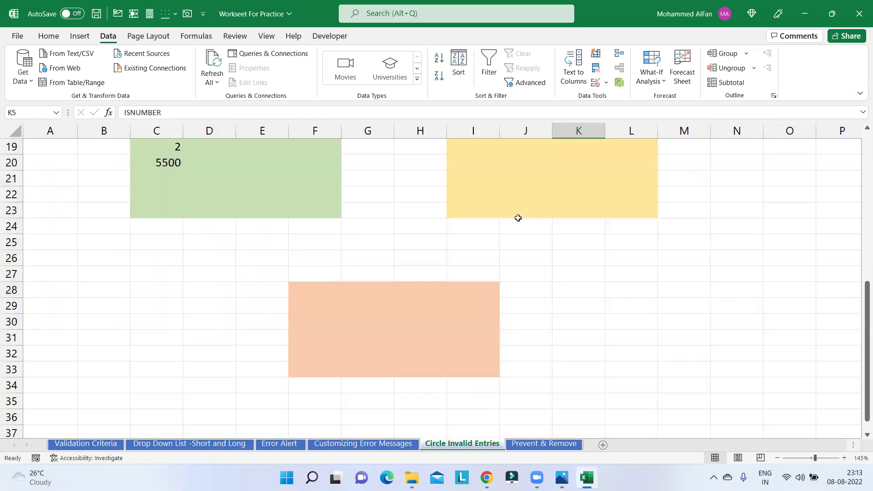
scroll(500, 220, "down", 2)
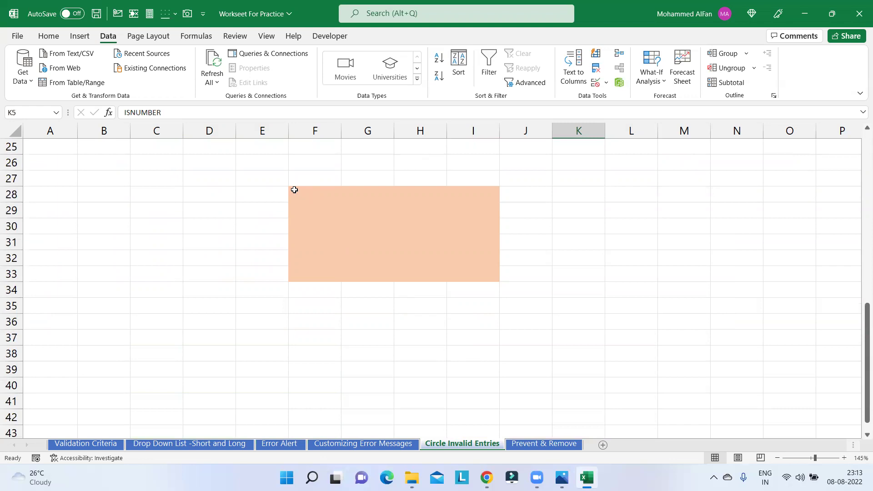
left_click_drag(294, 190, 496, 274)
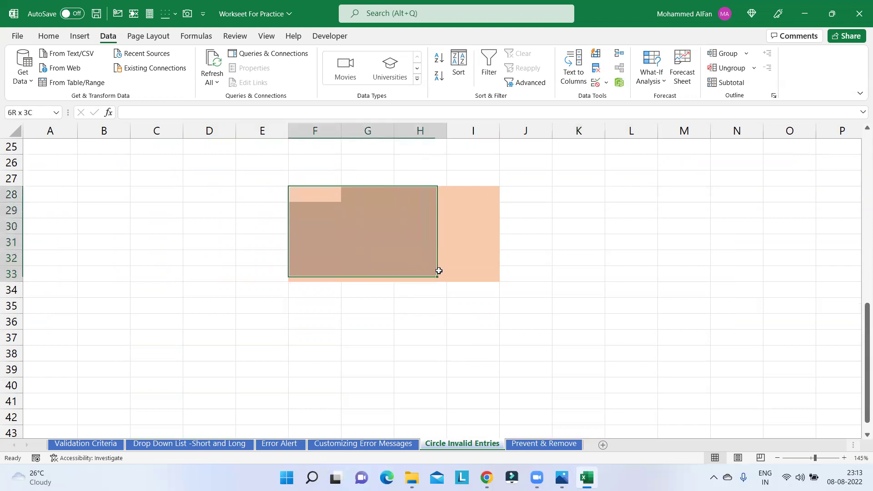
scroll(605, 276, "up", 1)
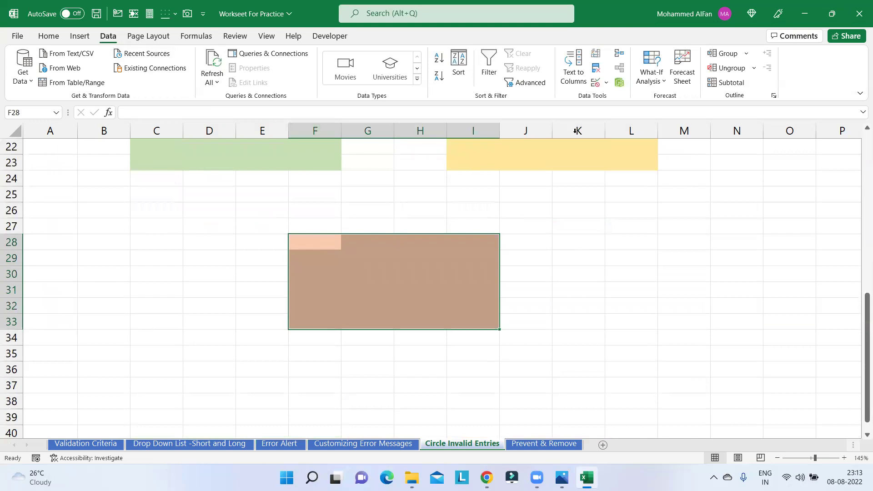
left_click(596, 83)
left_click_drag(527, 174, 627, 160)
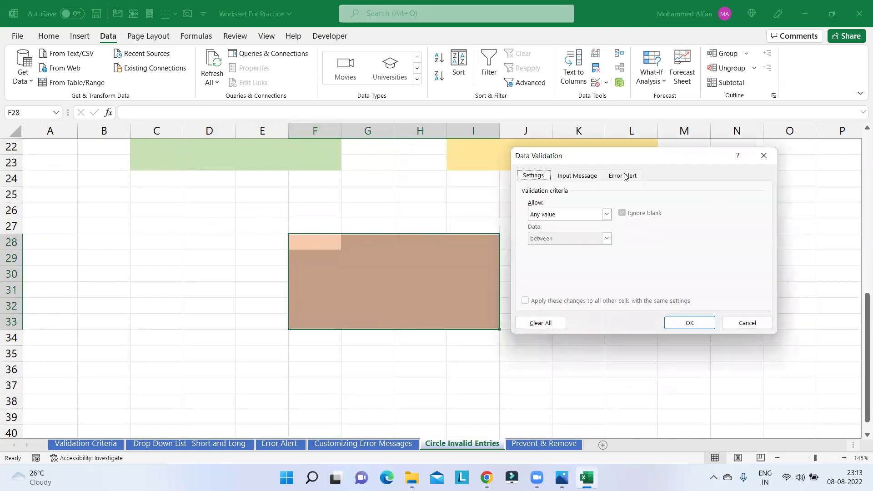
left_click(607, 214)
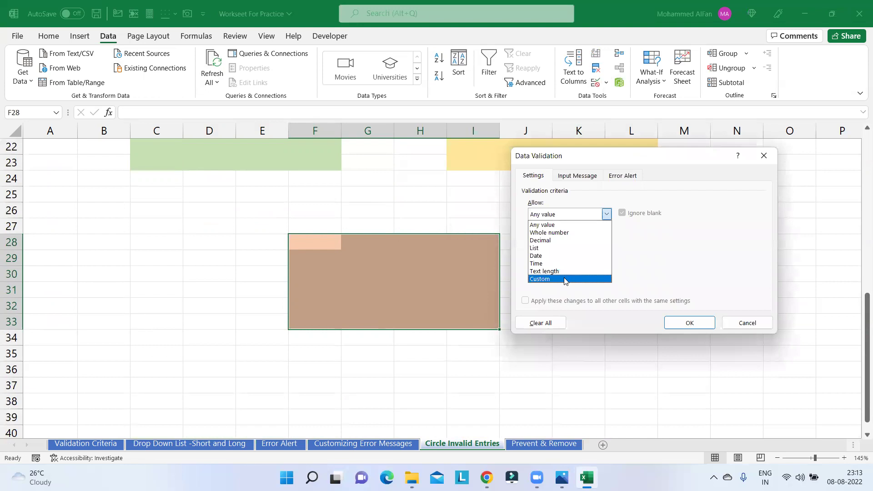
left_click(564, 279)
Enter the formula =ISBLANK(F28:I33) and apply the validation rule
left_click(559, 261)
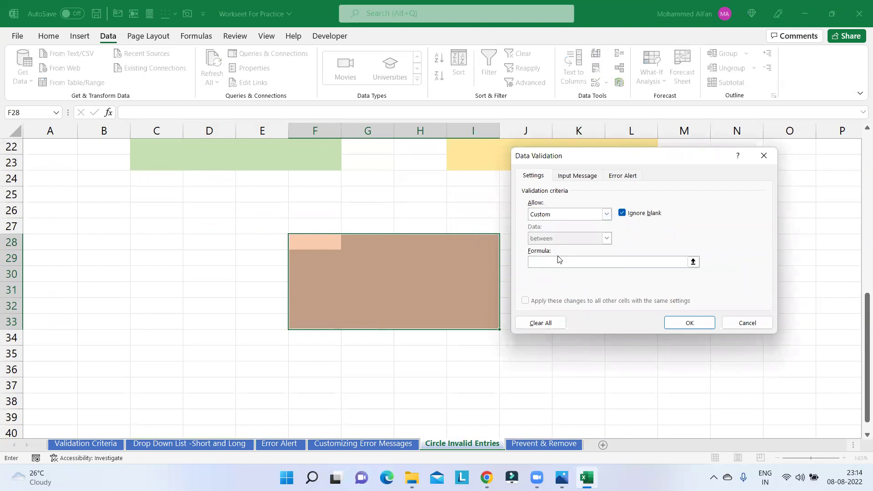
type("=SBLA")
type("NK(")
left_click(694, 262)
left_click_drag(335, 245, 475, 323)
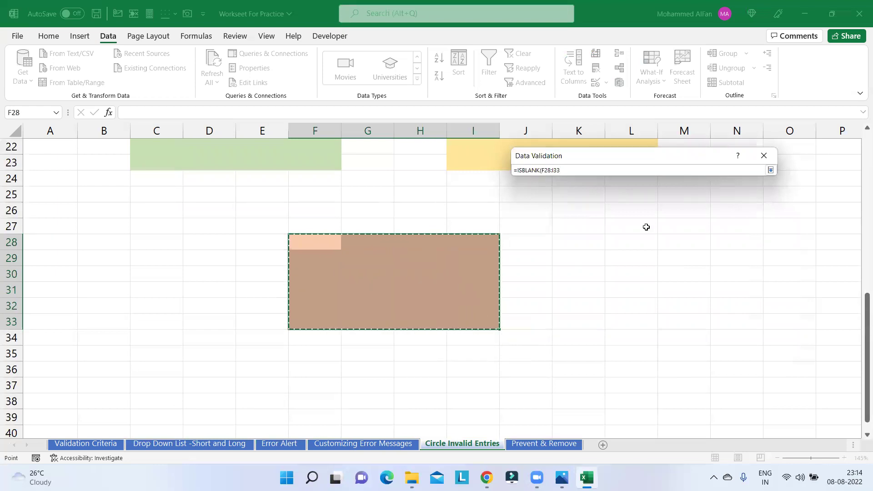
left_click(771, 170)
type(")")
left_click_drag(598, 262, 528, 262)
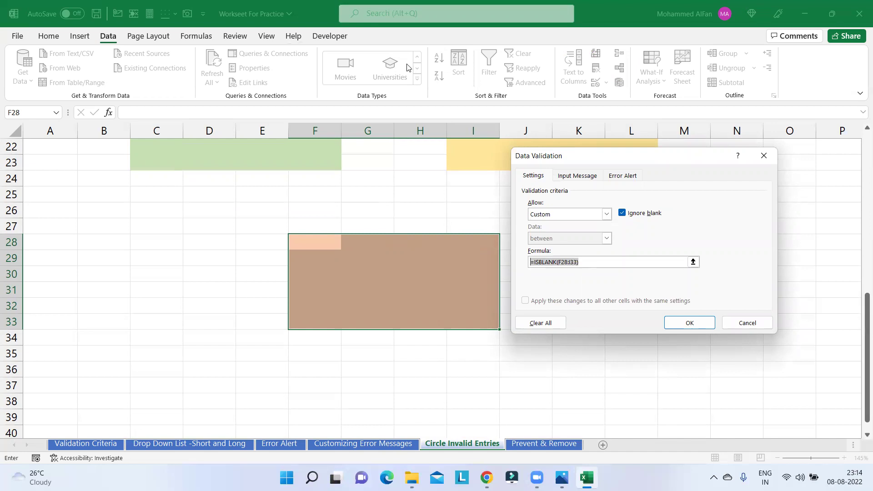
left_click(592, 263)
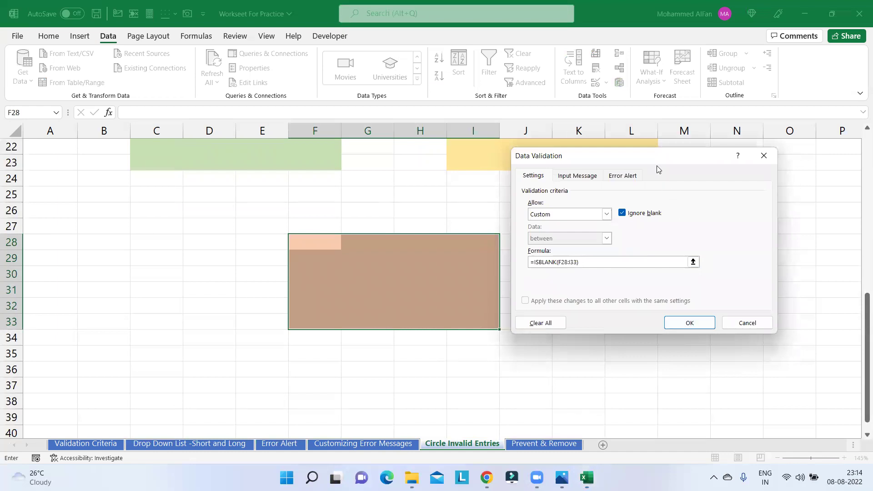
left_click_drag(661, 168, 664, 217)
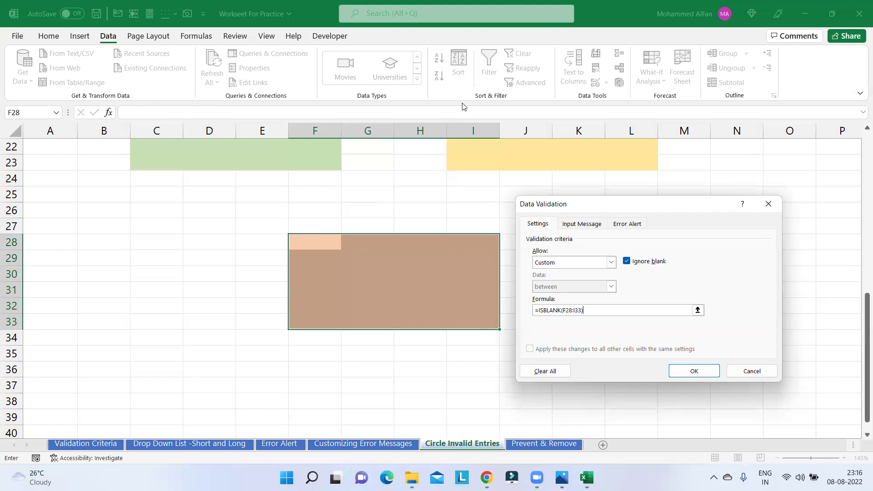
key("Return")
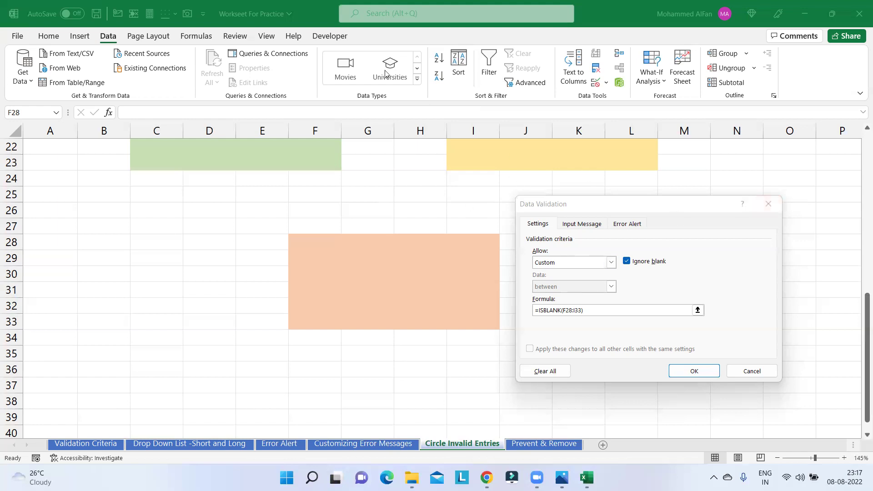
left_click(769, 204)
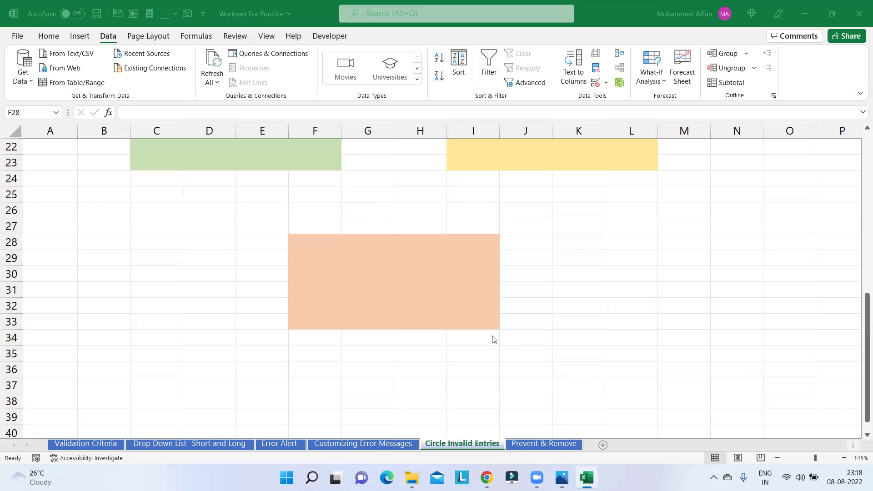
Switch to the Prevent & Remove sheet and select the Country column A
left_click(534, 444)
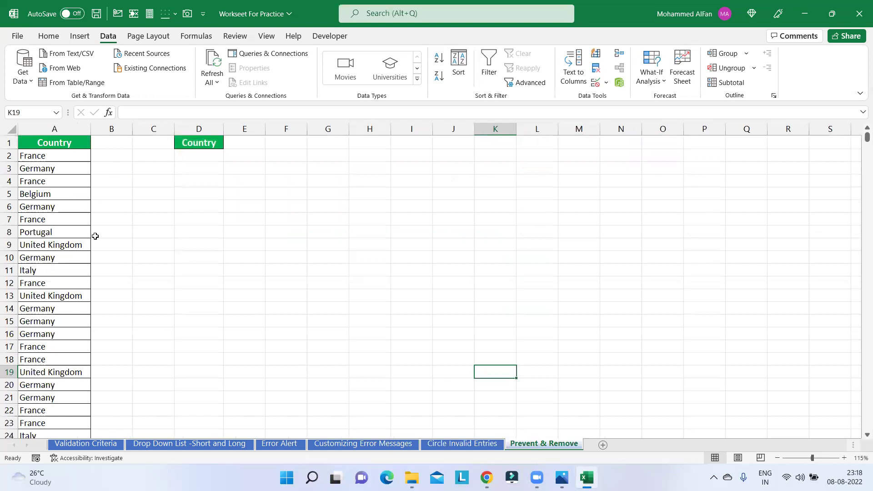
left_click(54, 130)
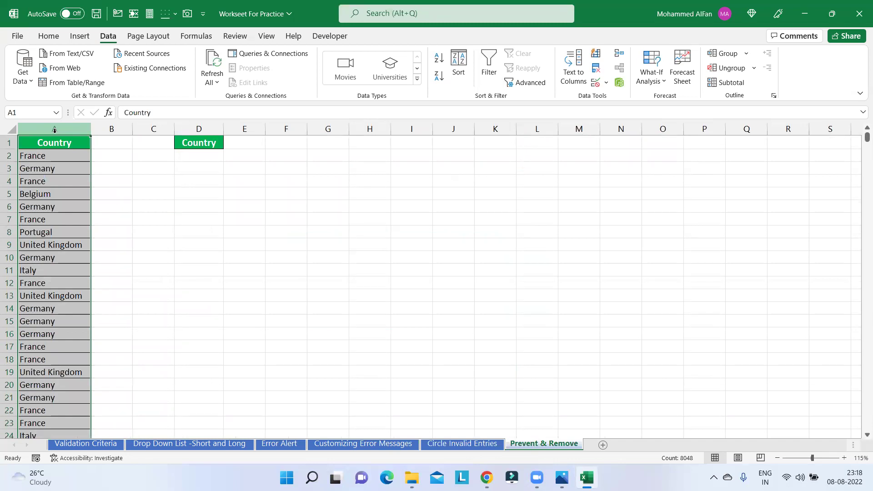
left_click(222, 245)
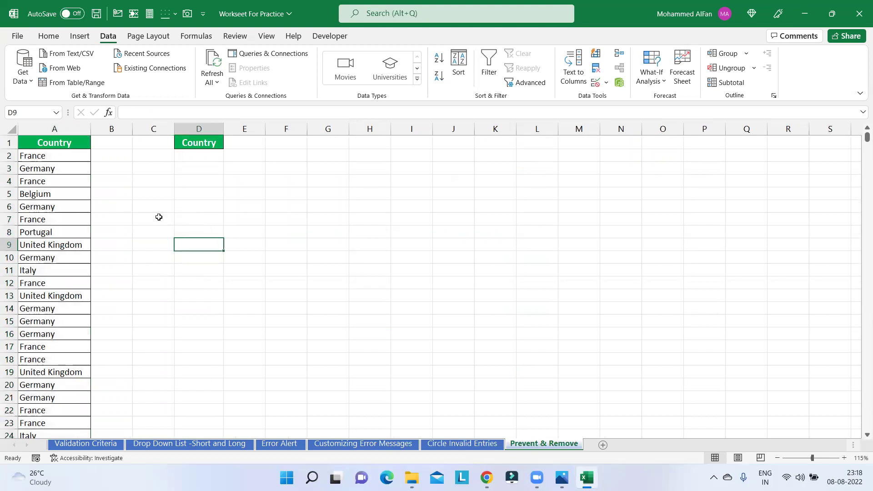
left_click(54, 194)
key("Down")
key("Down")
key("Down")
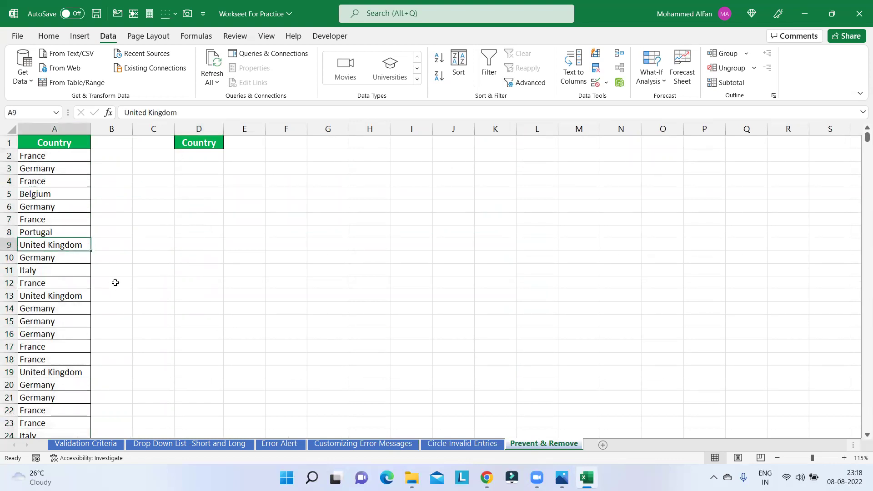
left_click(53, 131)
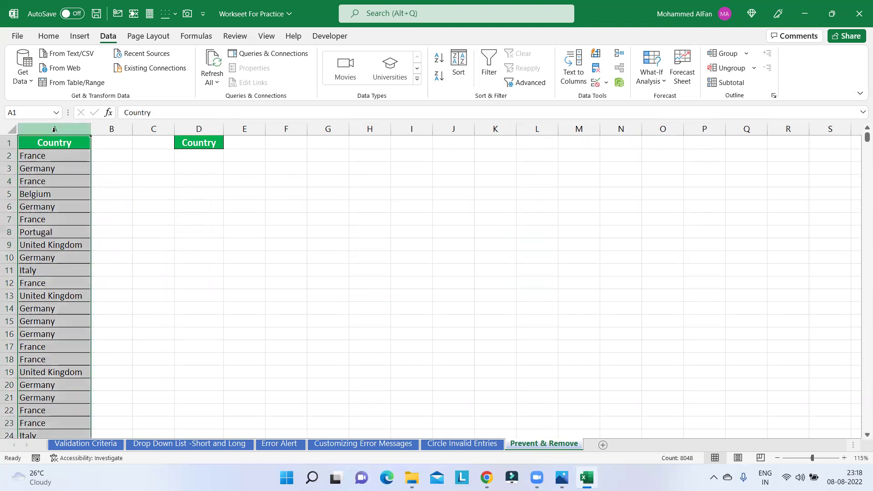
Select column L and widen it
left_click(541, 130)
left_click_drag(558, 129, 579, 129)
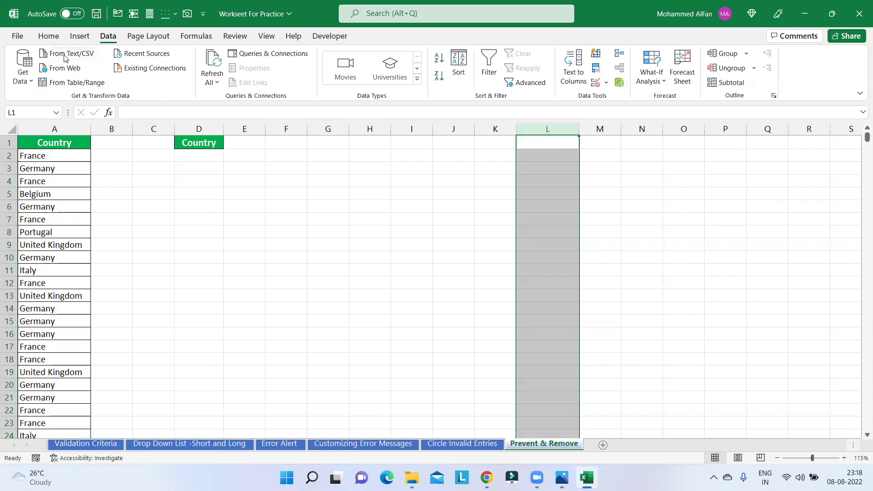
left_click(48, 37)
Highlight duplicate values in column L with green fill and dark green text
left_click(508, 76)
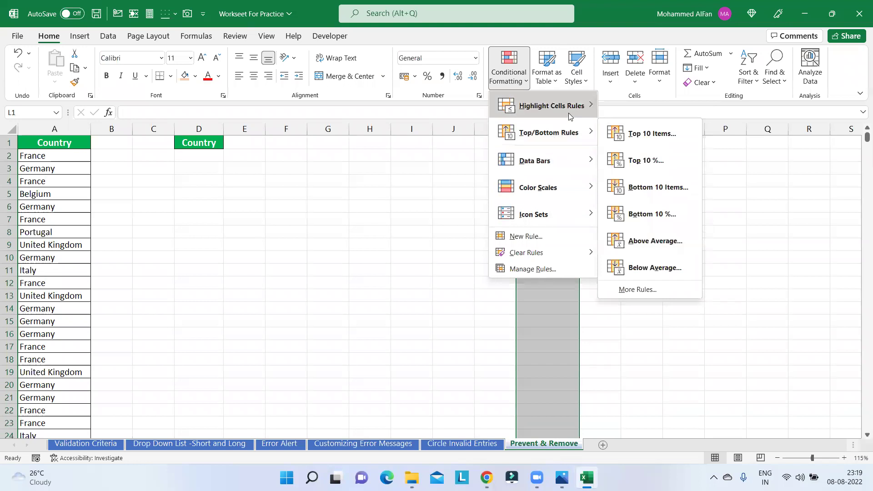
mouse_move(551, 105)
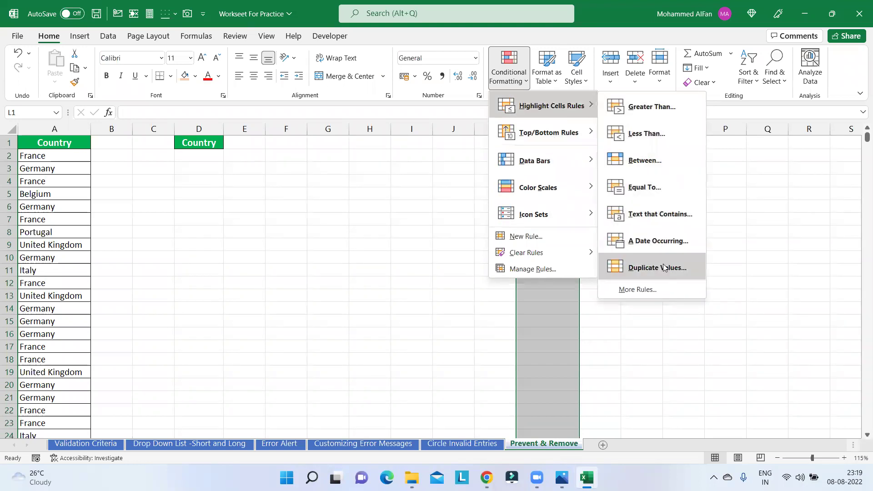
left_click(664, 270)
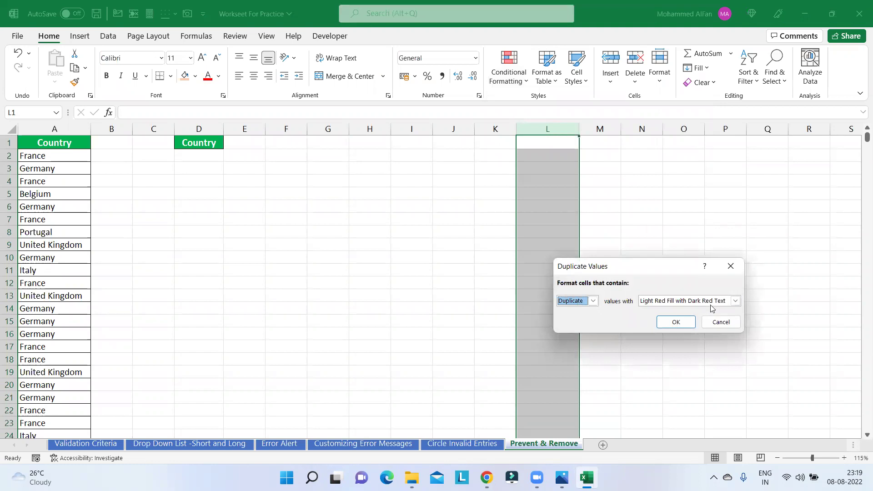
left_click(736, 301)
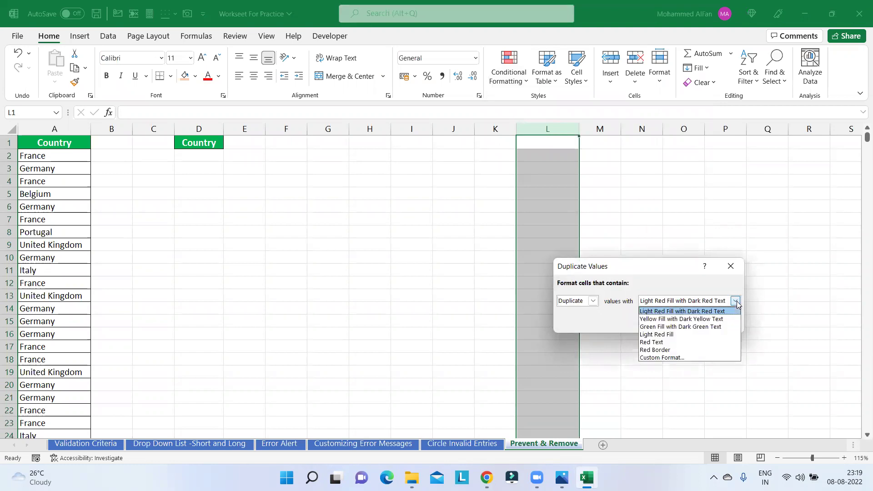
left_click(703, 327)
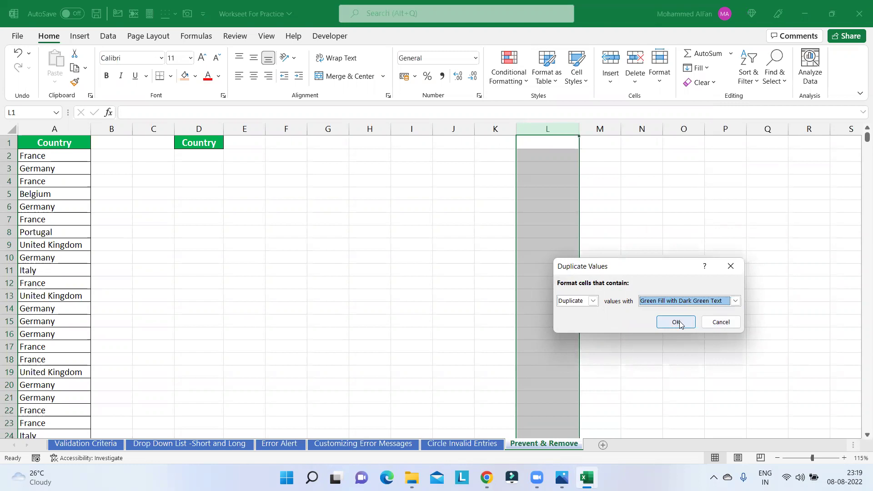
left_click(679, 324)
Type test letters A, B, C, A, B, F, G, H, F down column L from L1
left_click(560, 143)
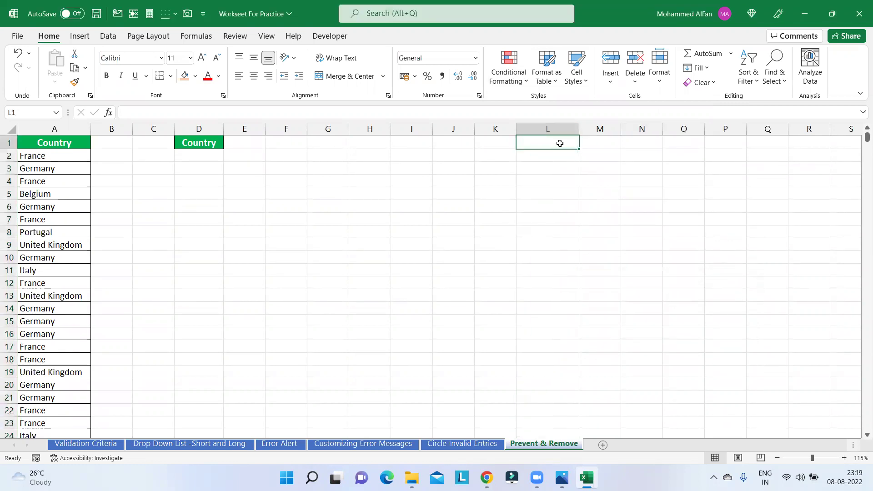
type("A")
key("Return")
type("B")
key("Return")
type("C")
key("Return")
type("A")
key("Return")
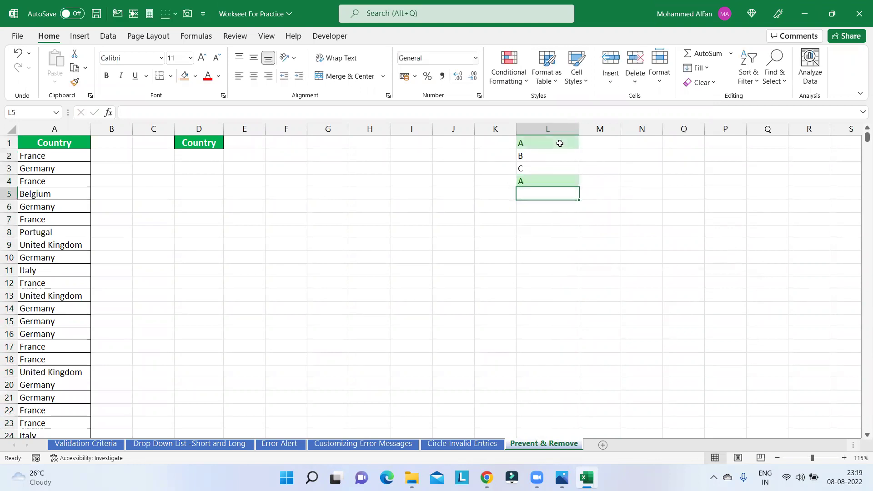
type("B")
key("Return")
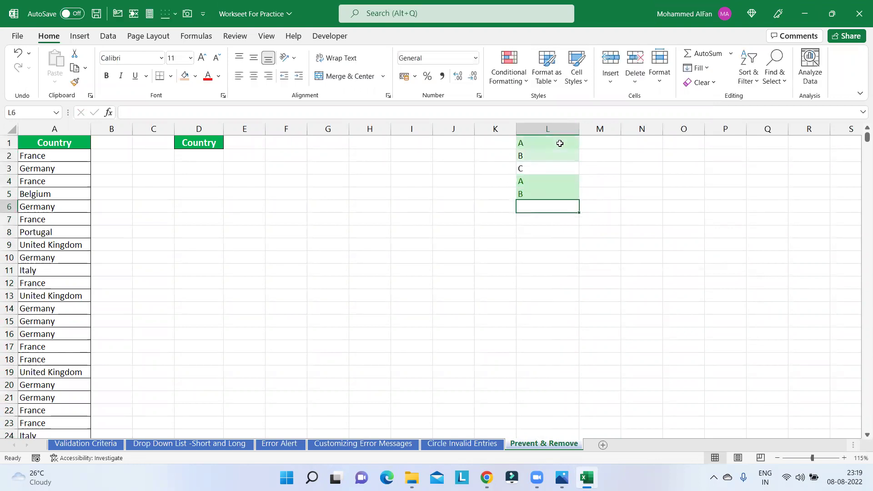
type("F")
key("Return")
type("G")
key("Return")
type("H")
key("Return")
type("F")
key("Return")
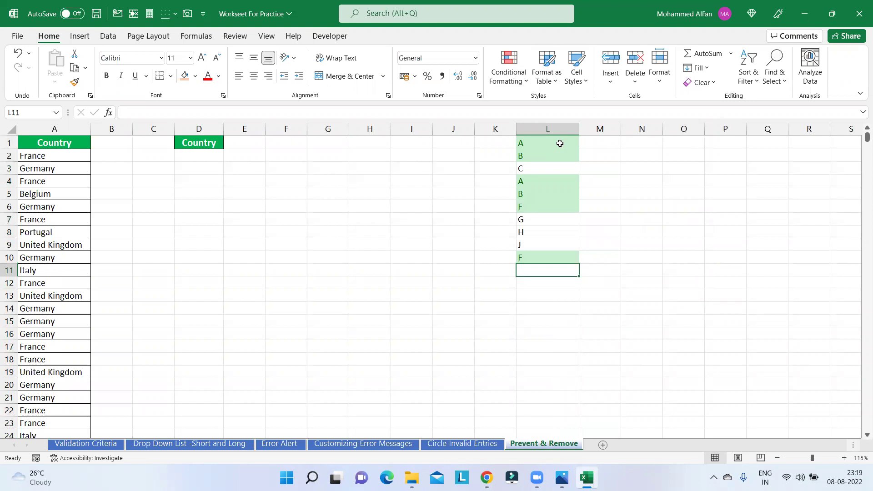
Widen column I and highlight its unique values with light red fill
left_click(412, 128)
left_click_drag(433, 129, 448, 128)
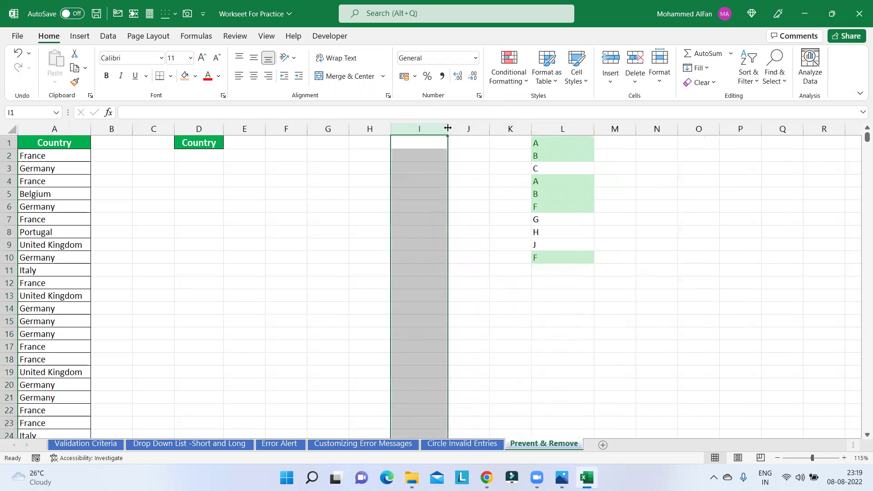
left_click(506, 85)
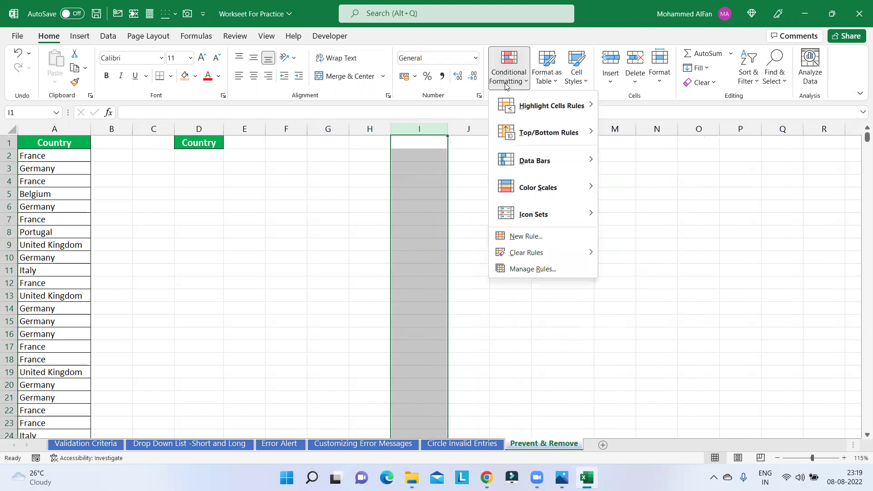
mouse_move(552, 106)
left_click(646, 261)
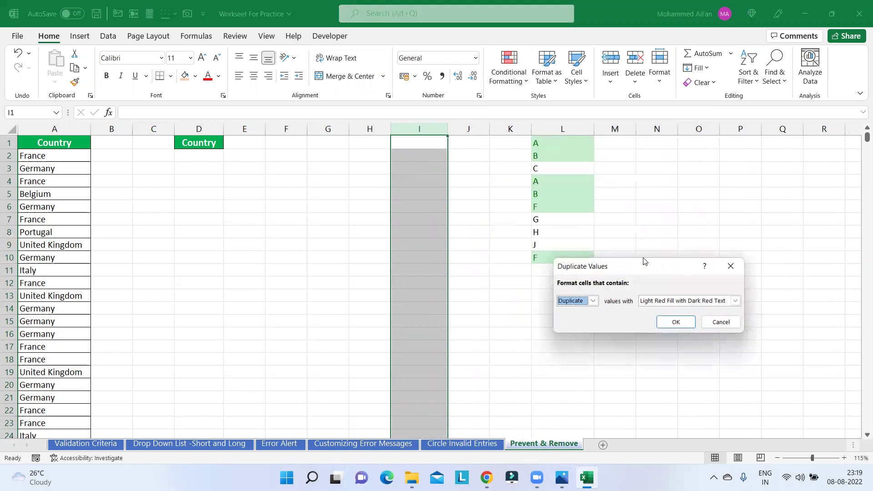
left_click(593, 301)
left_click(579, 318)
left_click(676, 322)
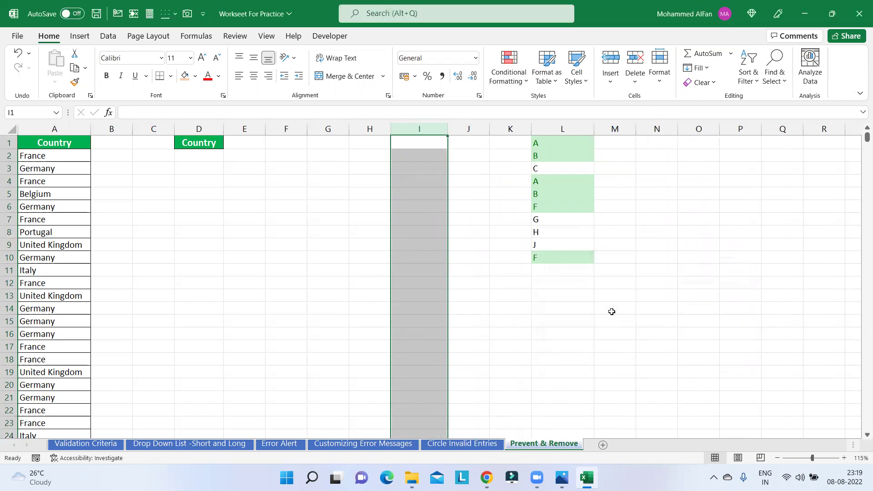
left_click(613, 308)
Enter test values A, A, D, V, H, V in cells I1 to I6
left_click(436, 150)
type("A")
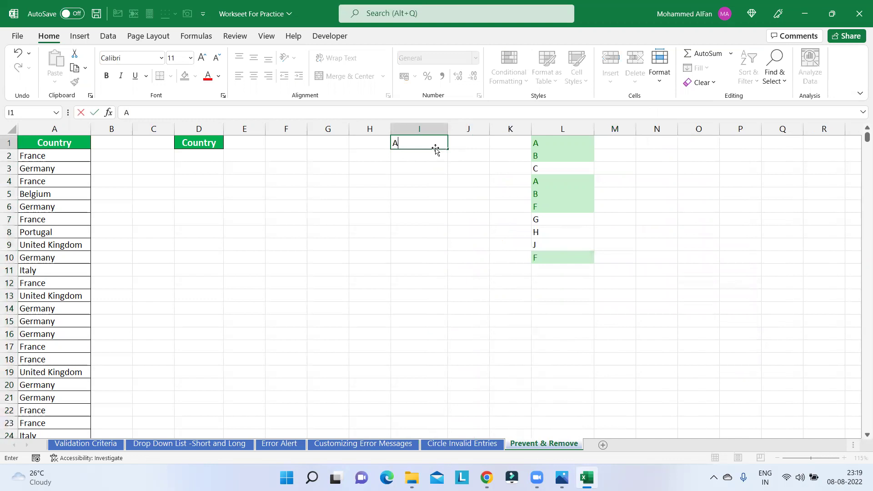
key("Return")
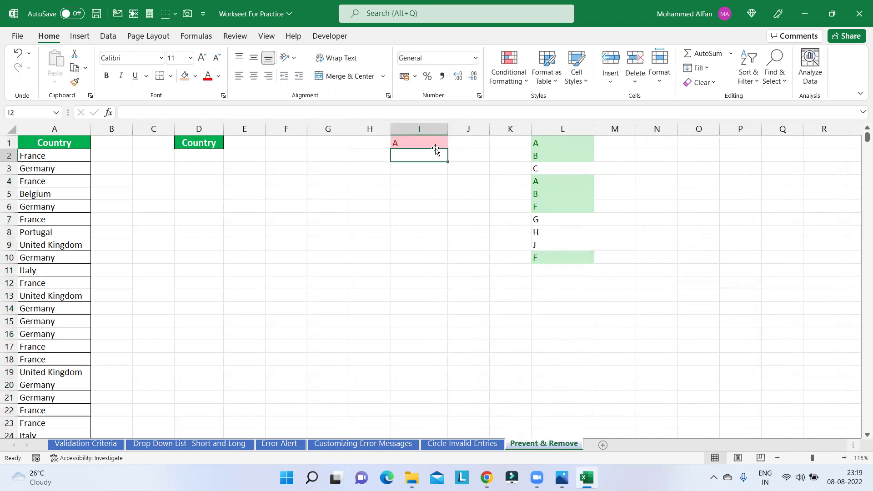
type("A")
key("Return")
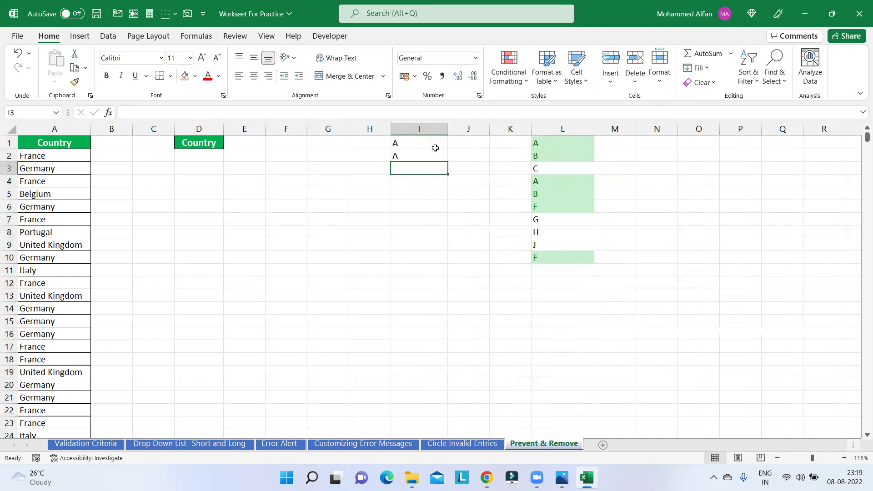
key("Down")
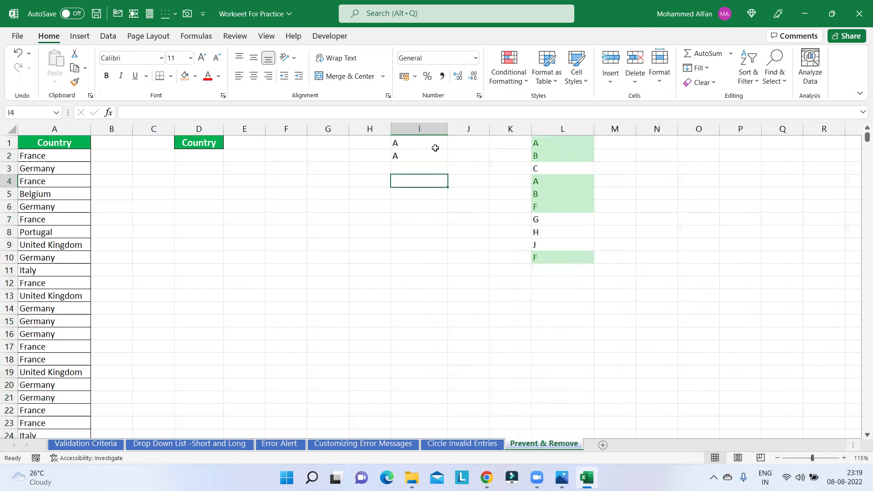
type("V")
key("Return")
key("Down")
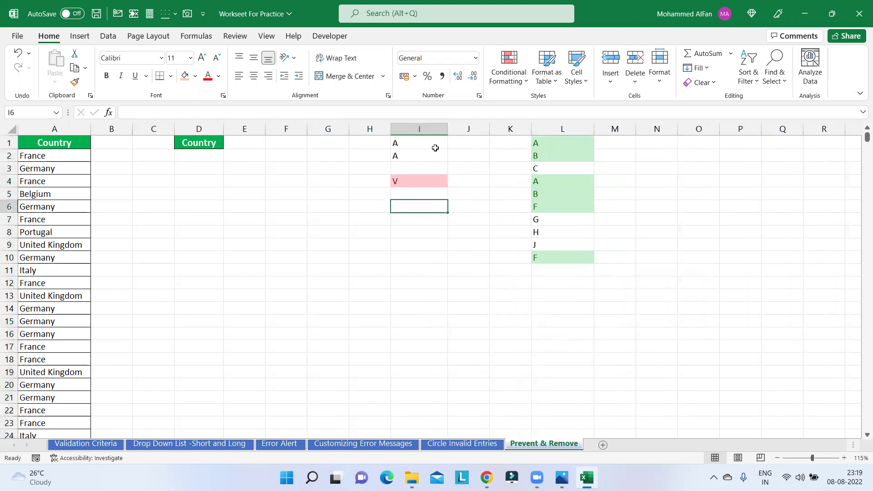
key("Up")
key("Up")
key("Up")
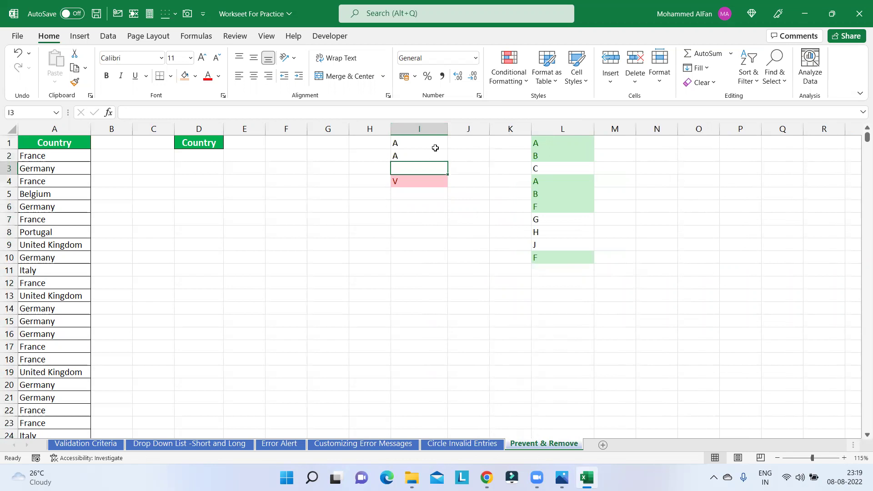
key("Down")
key("Up")
type("D")
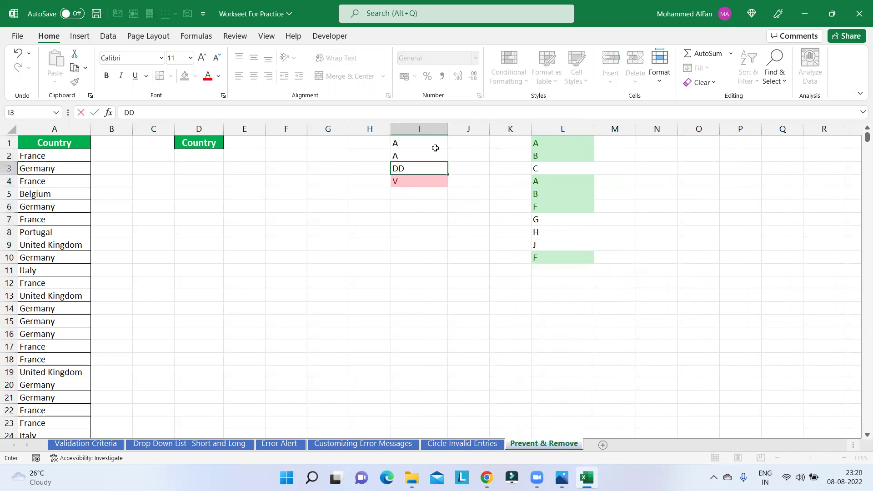
key("Return")
left_click(421, 192)
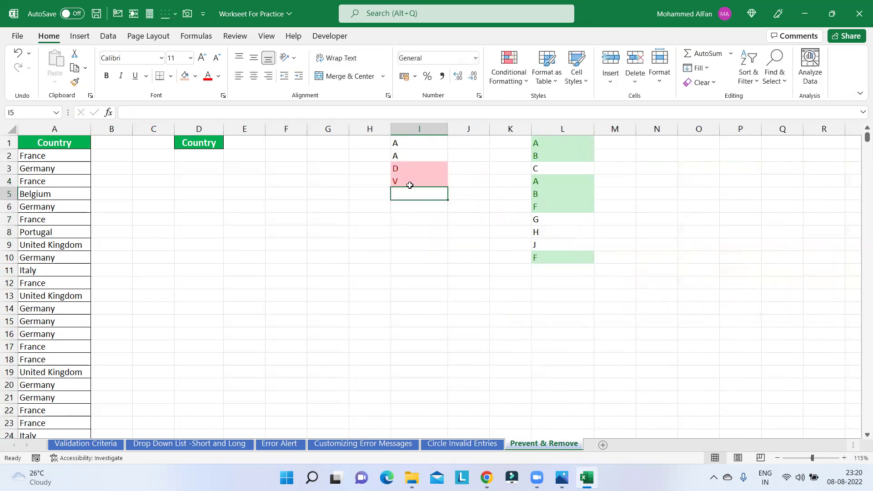
type("H")
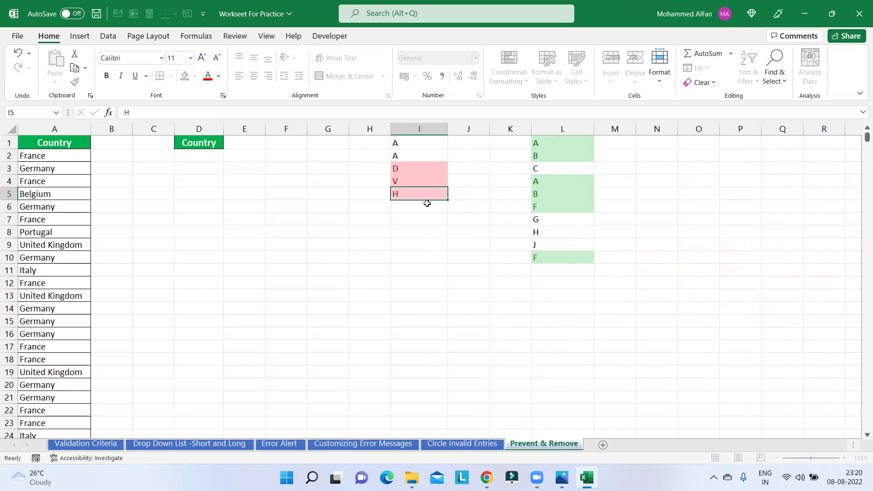
key("Return")
type("V")
key("Return")
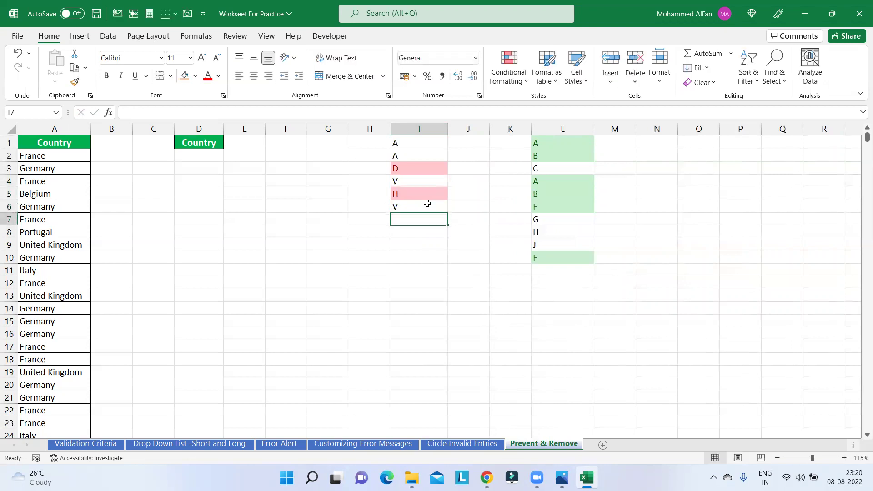
left_click(428, 129)
Confirm the Country list in column A ends at row 8048, then reselect column A
left_click(555, 128)
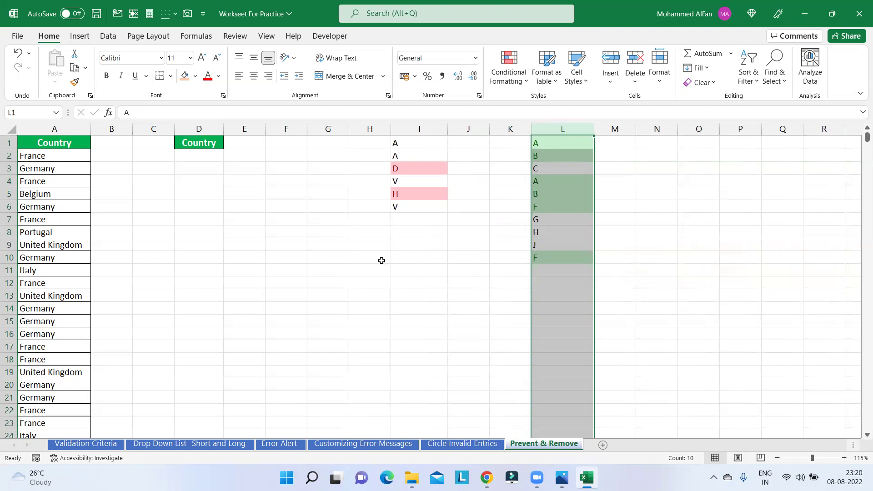
left_click(70, 130)
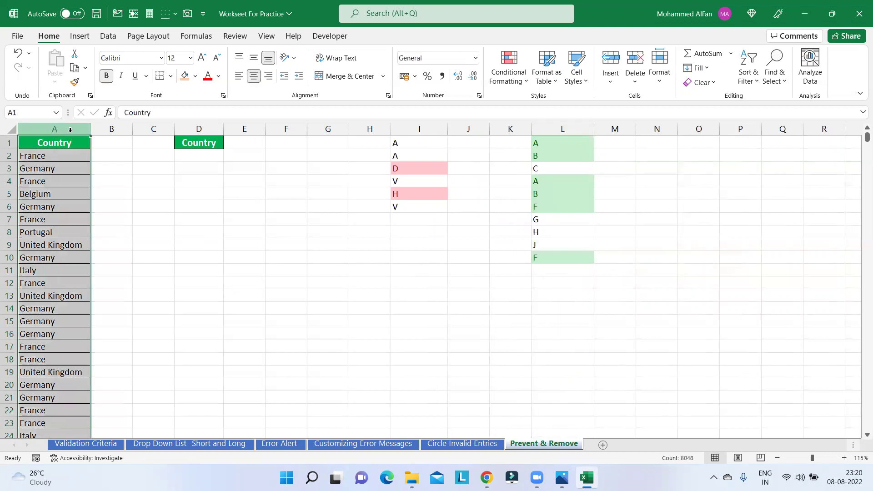
left_click(59, 166)
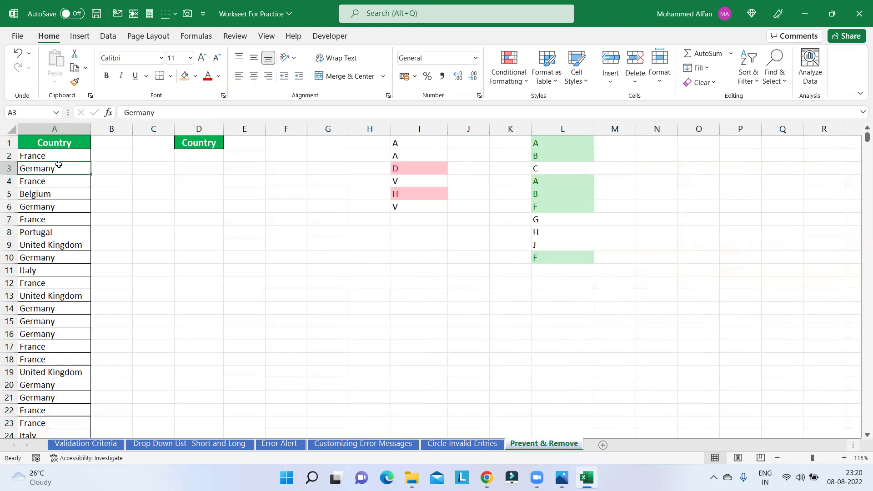
key("ctrl+Down")
left_click(67, 399)
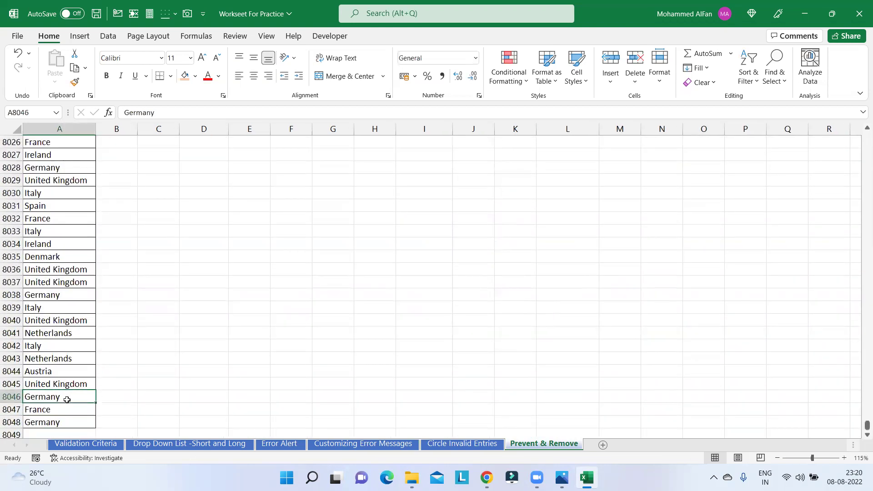
key("ctrl+Up")
left_click(187, 307)
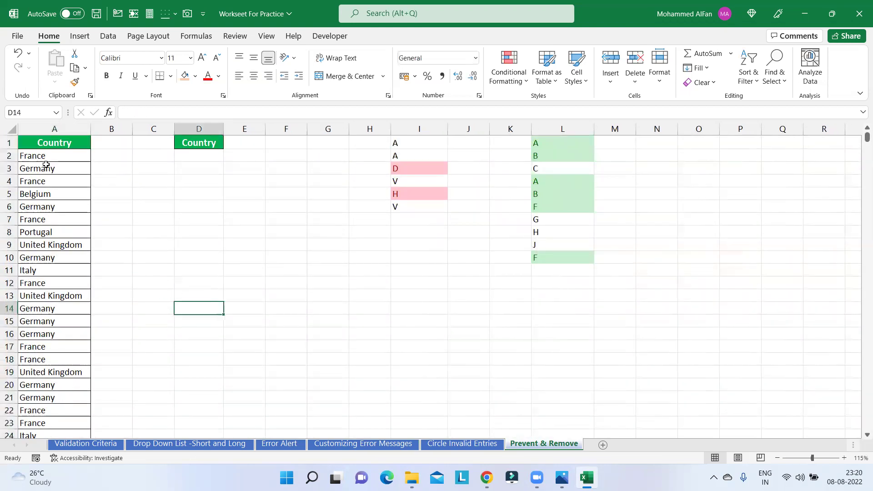
left_click(54, 130)
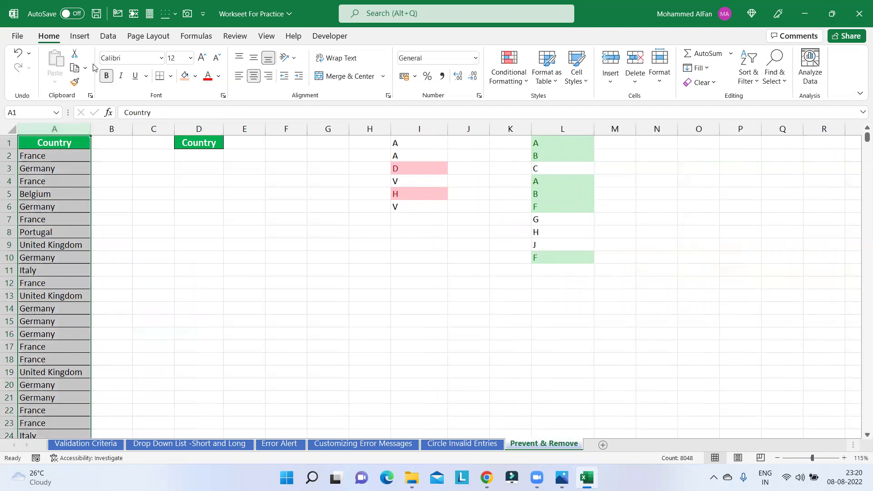
left_click(108, 36)
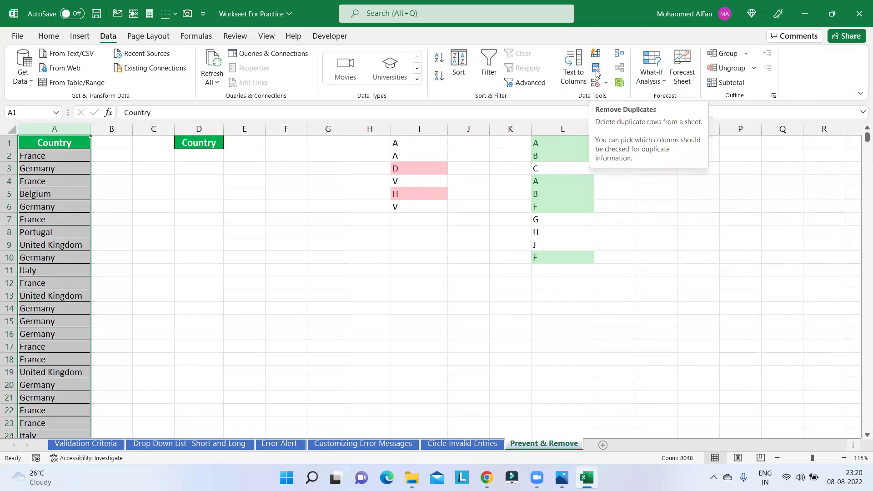
left_click(596, 74)
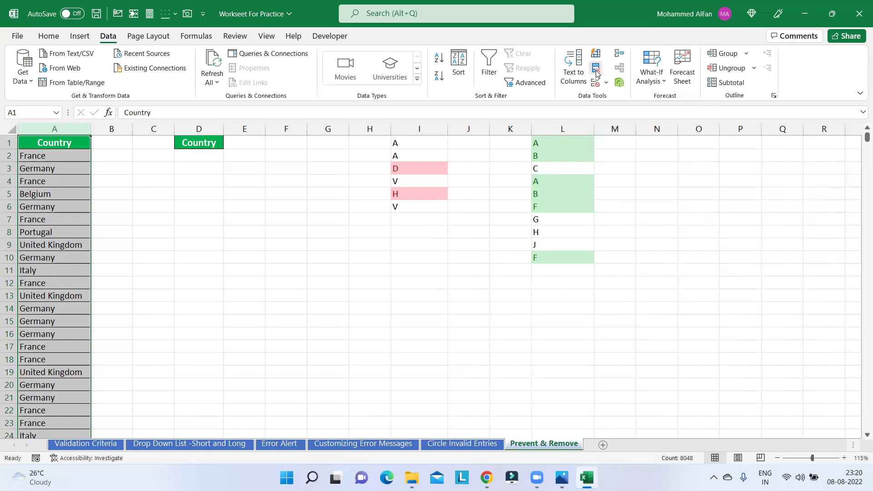
left_click_drag(611, 226, 485, 224)
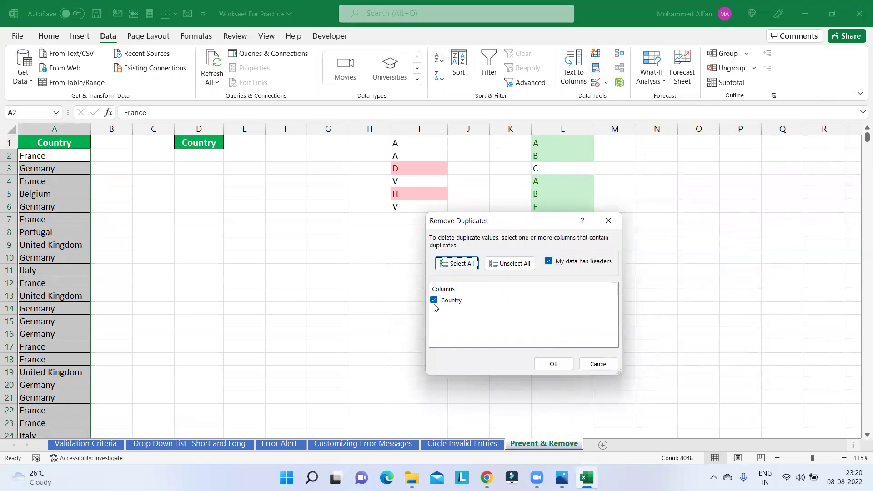
left_click(554, 364)
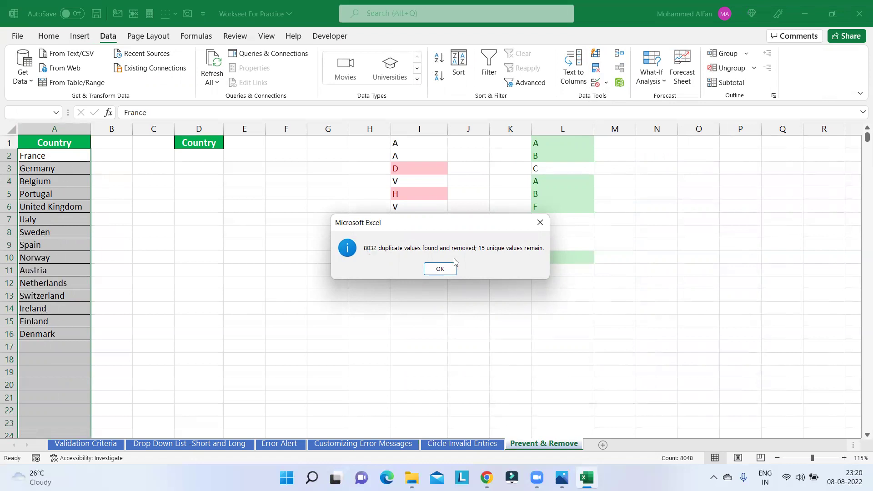
left_click(437, 268)
left_click(300, 291)
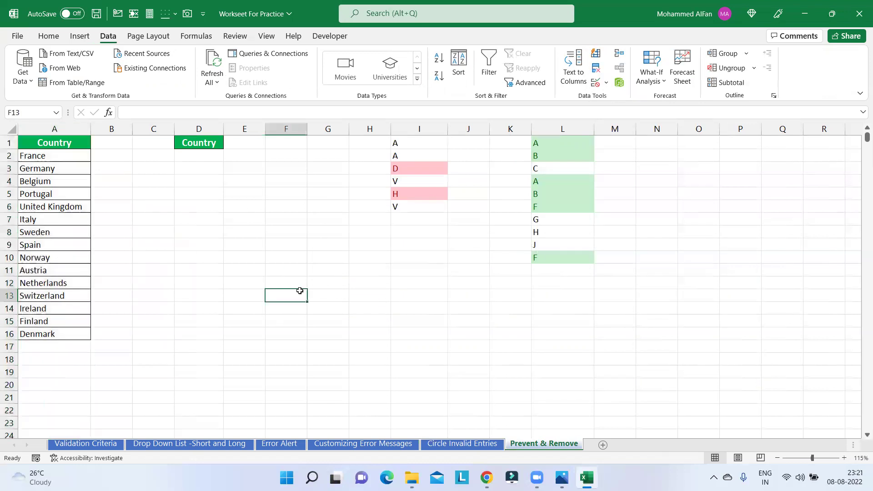
key("ctrl+z")
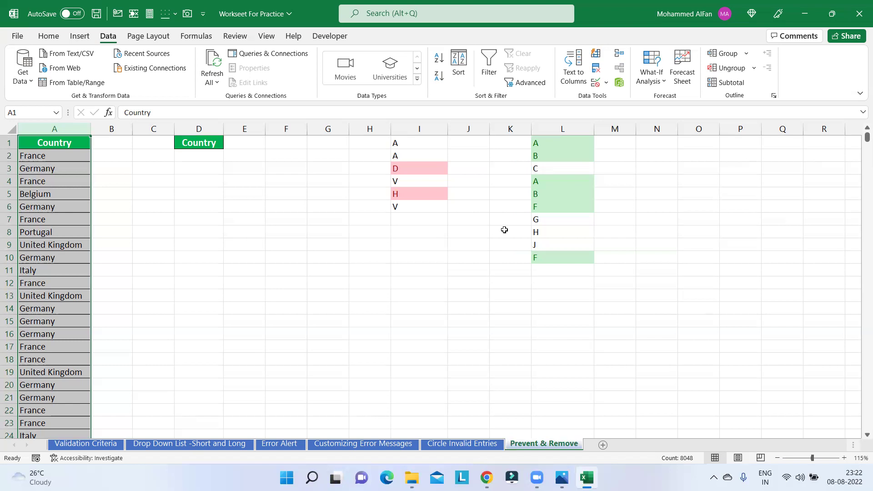
Select column O and widen it to 12.33
left_click(510, 277)
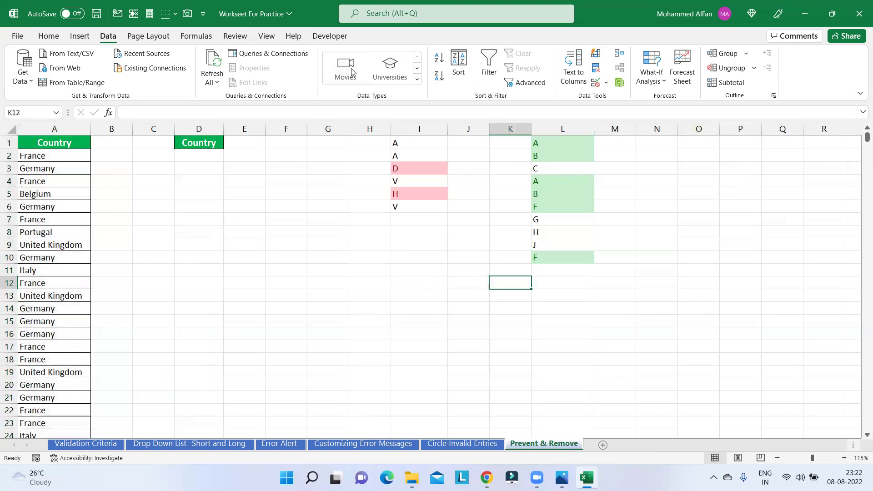
left_click(711, 128)
left_click_drag(722, 126, 740, 127)
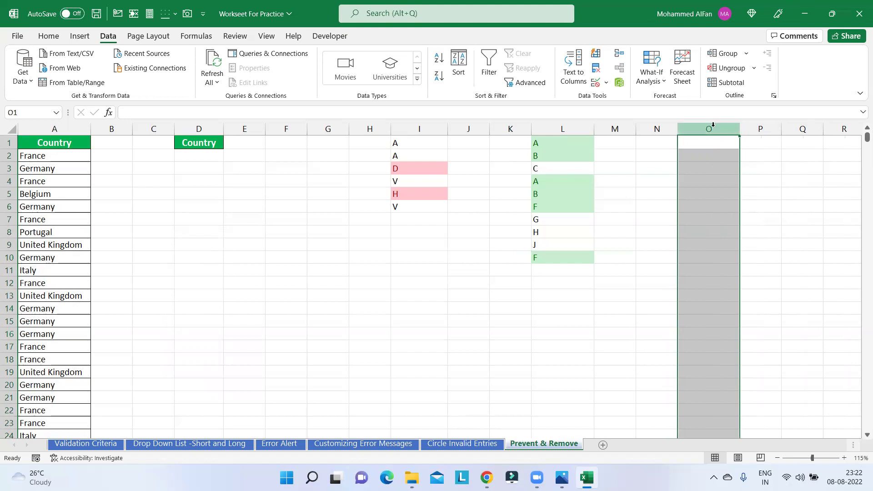
Give column O a Custom validation rule with formula =COUNTIF(O:O,O1)=1
left_click(596, 82)
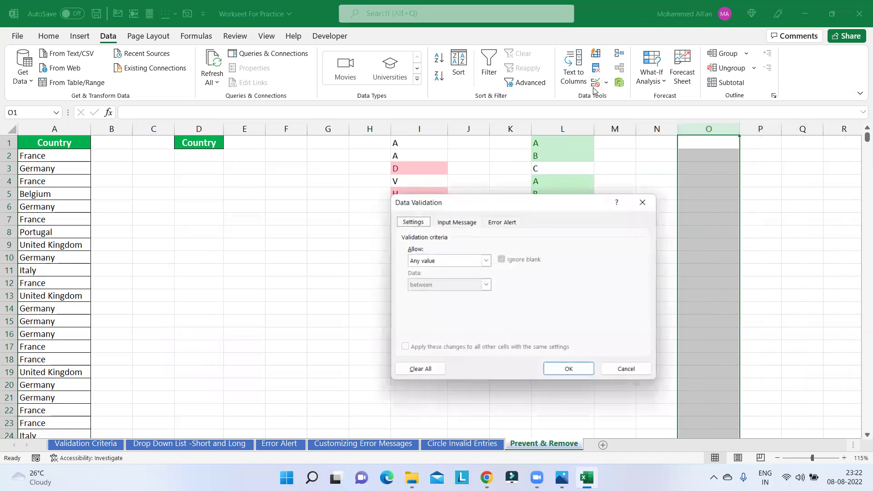
left_click(486, 261)
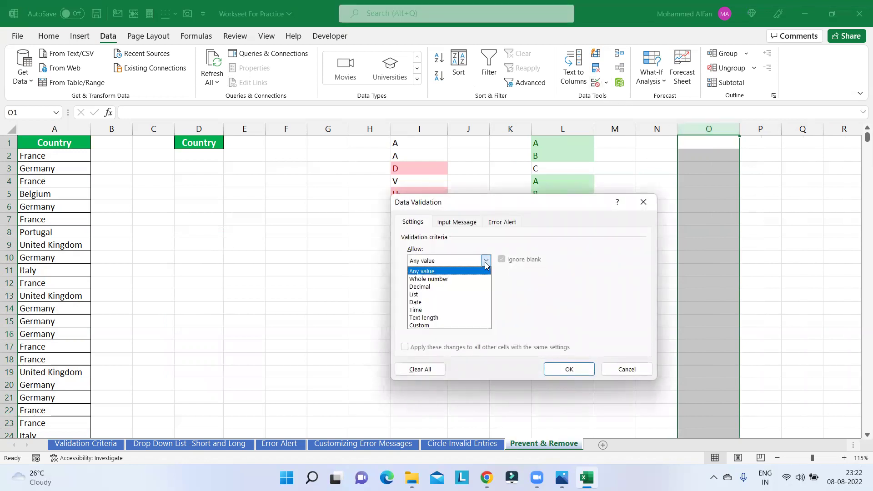
left_click(452, 325)
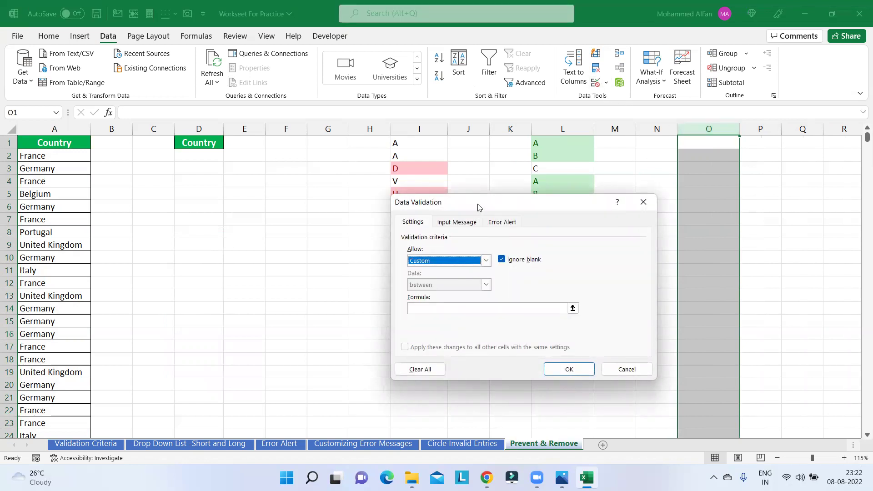
left_click_drag(479, 208, 441, 141)
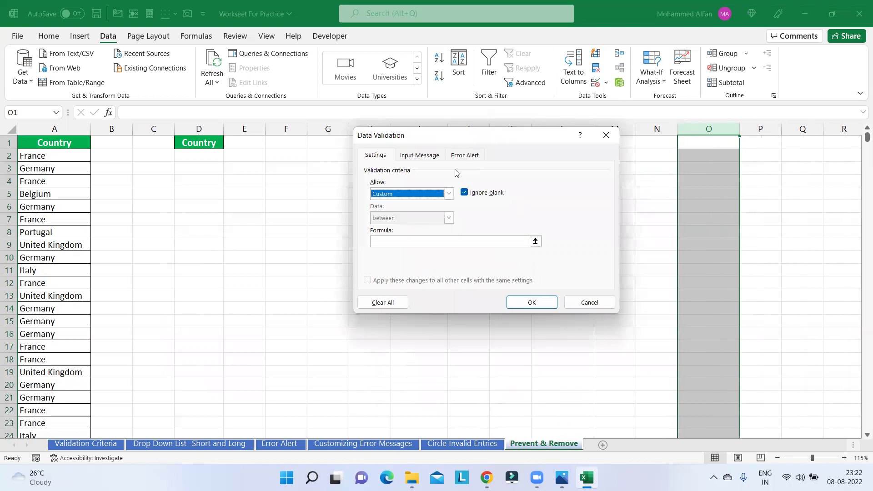
left_click(430, 243)
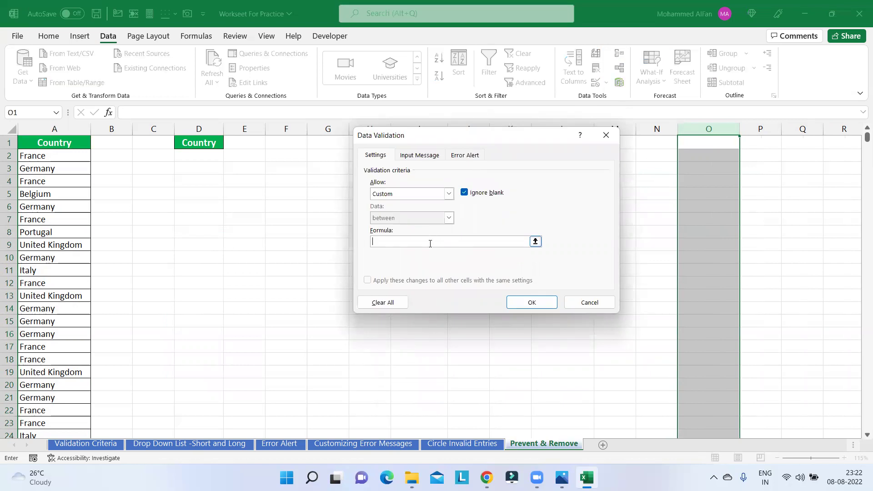
type("=COUNTI")
type("F")
type("(")
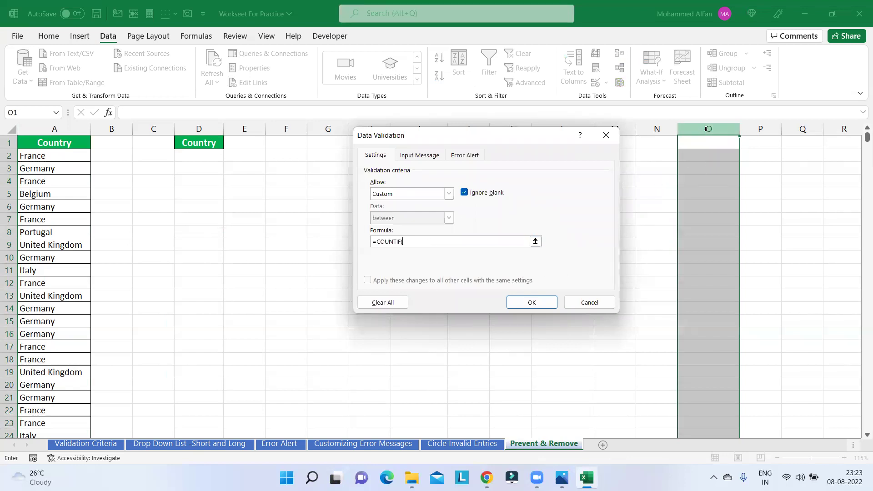
left_click(707, 128)
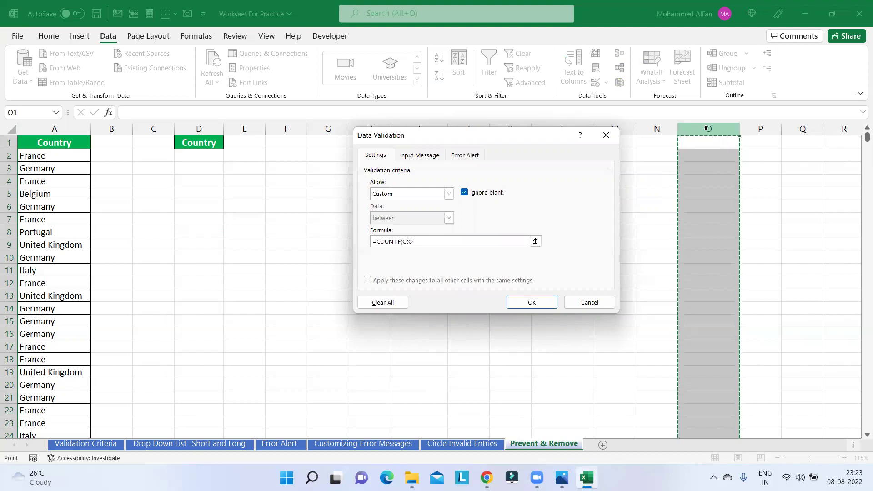
type(",")
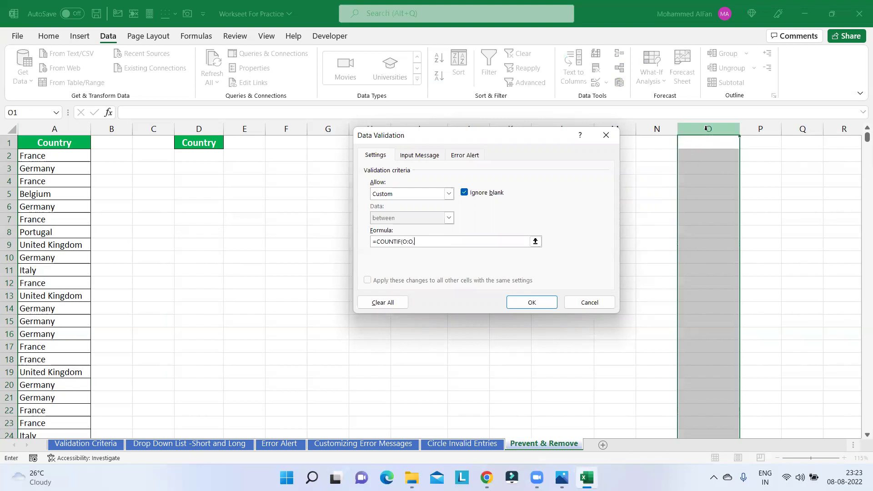
left_click(719, 140)
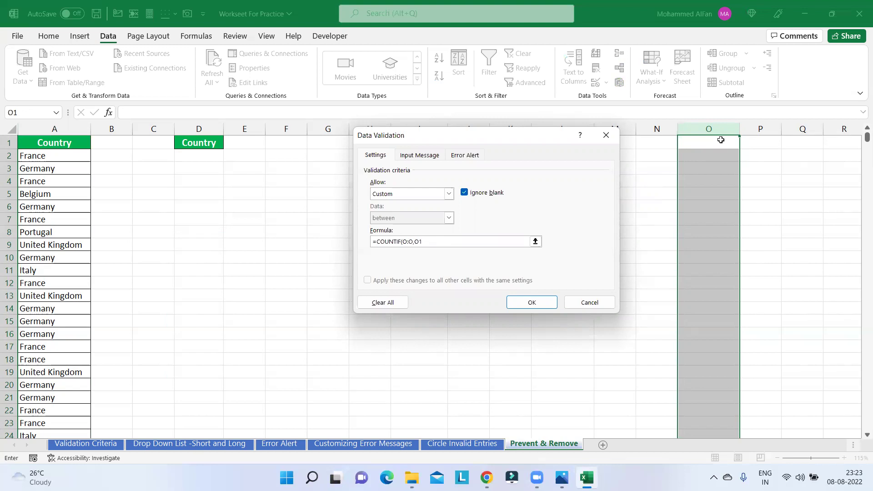
type(")=1")
Apply the rule, then enter A, B and C in cells O1 to O3
left_click(540, 302)
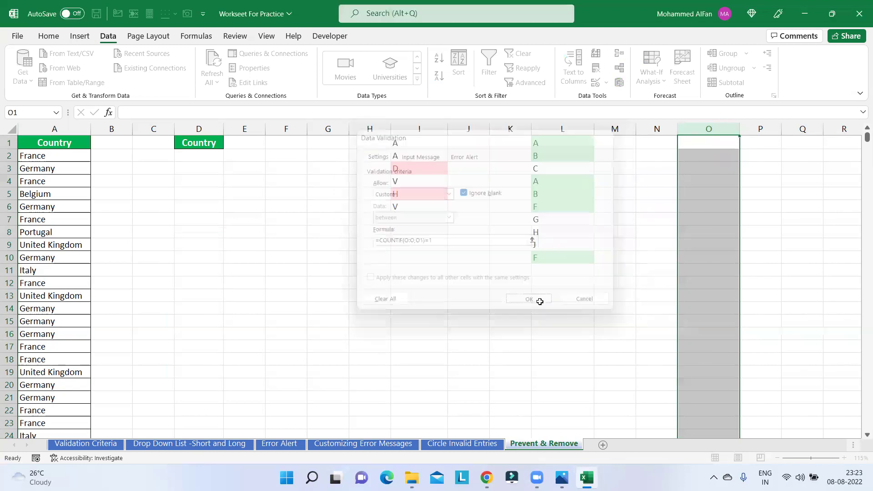
left_click(696, 146)
type("A")
key("Return")
type("B")
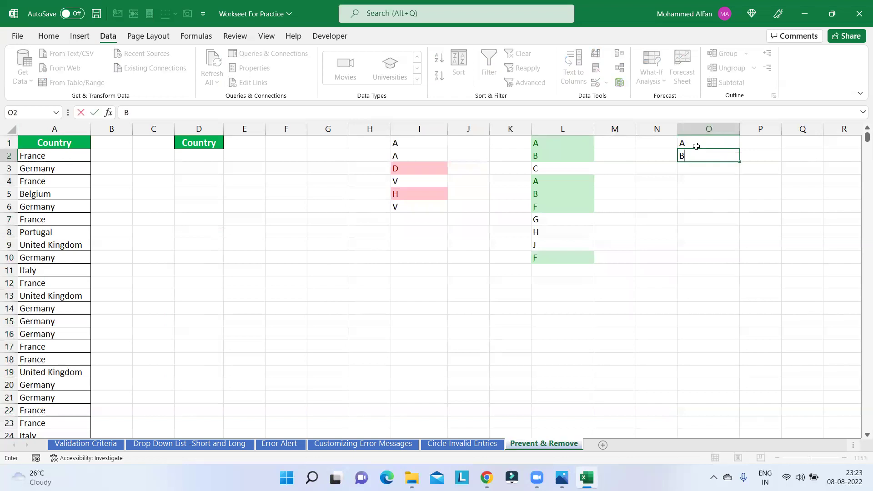
key("Return")
type("C")
key("Return")
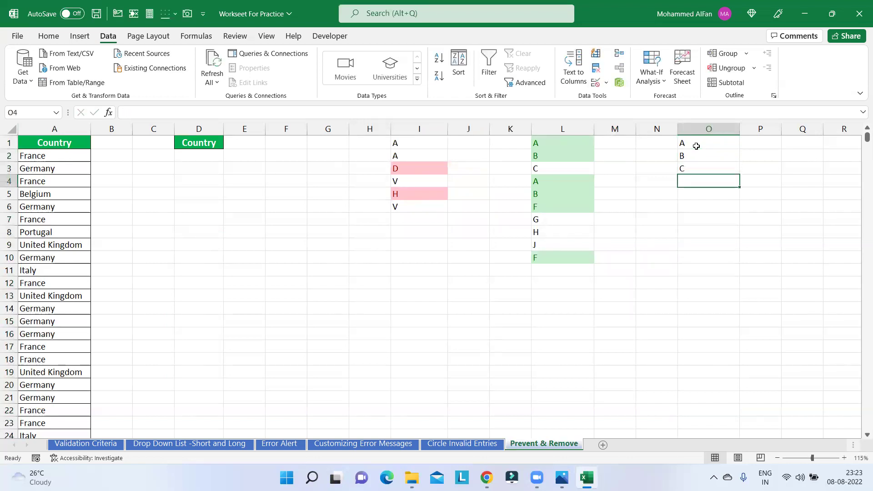
Confirm duplicate A and 1 are rejected while adding 1, 2 and 3 below C
type("A")
key("Return")
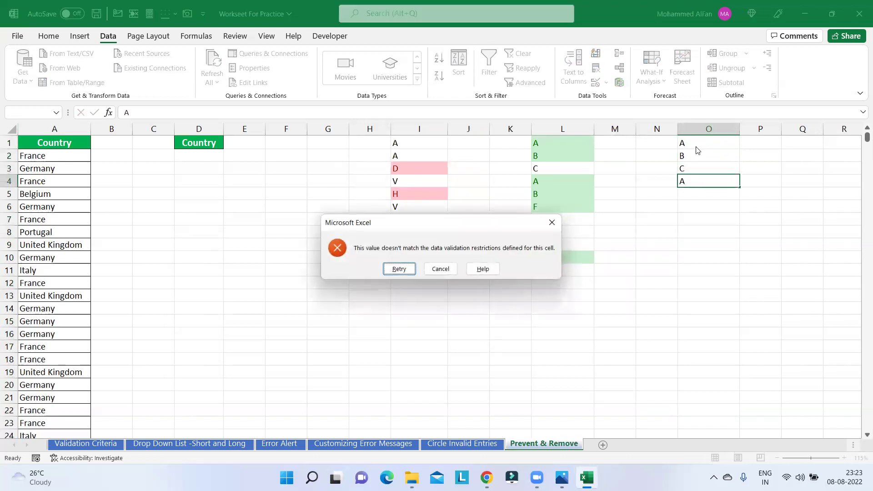
key("Return")
type("1")
key("Return")
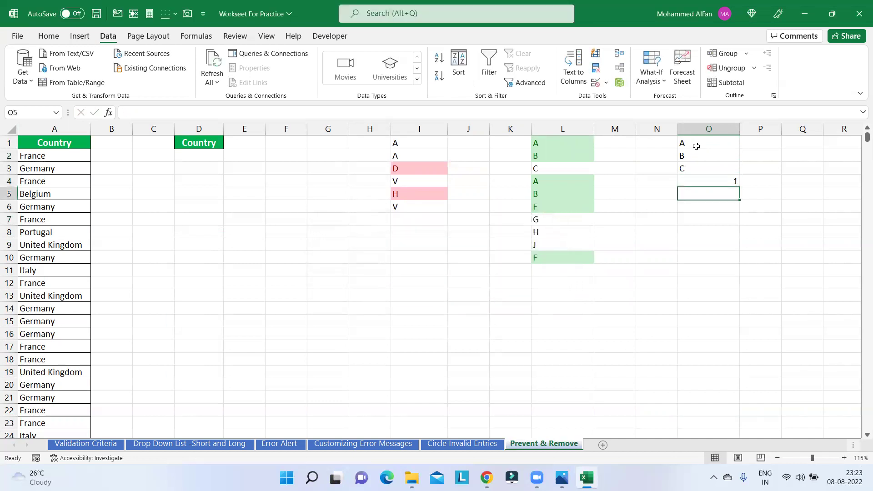
type("1")
key("Return")
key("Return")
type("2")
key("Return")
type("3")
Check that repeated 1 and C are rejected, enter Z, and reselect column O
key("Return")
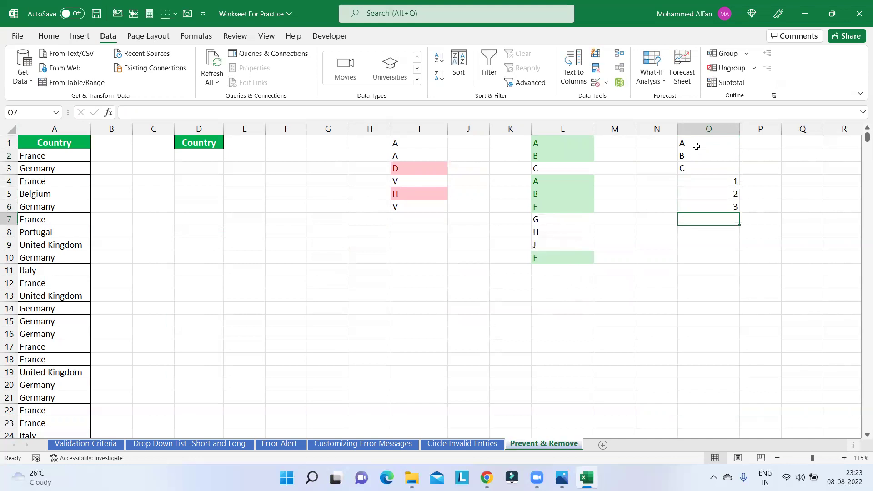
type("1")
key("Return")
key("Return")
type("C")
key("Return")
key("Escape")
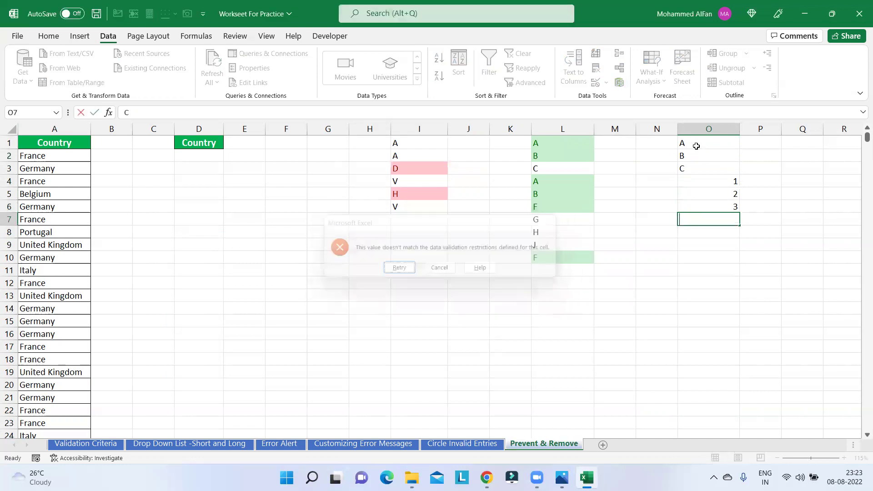
type("Z")
key("Return")
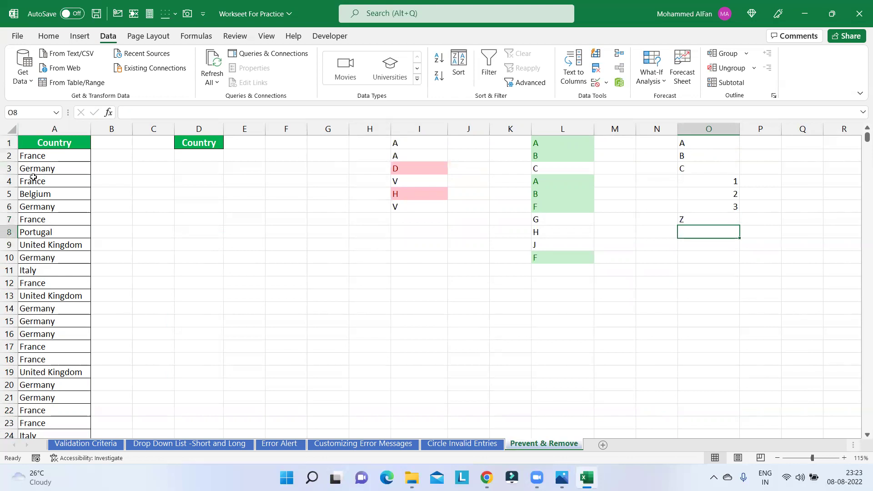
left_click(701, 130)
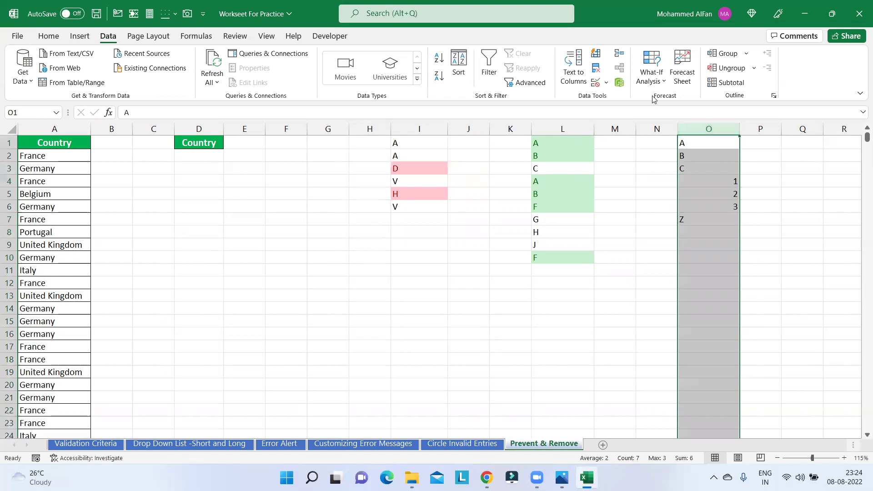
left_click(596, 82)
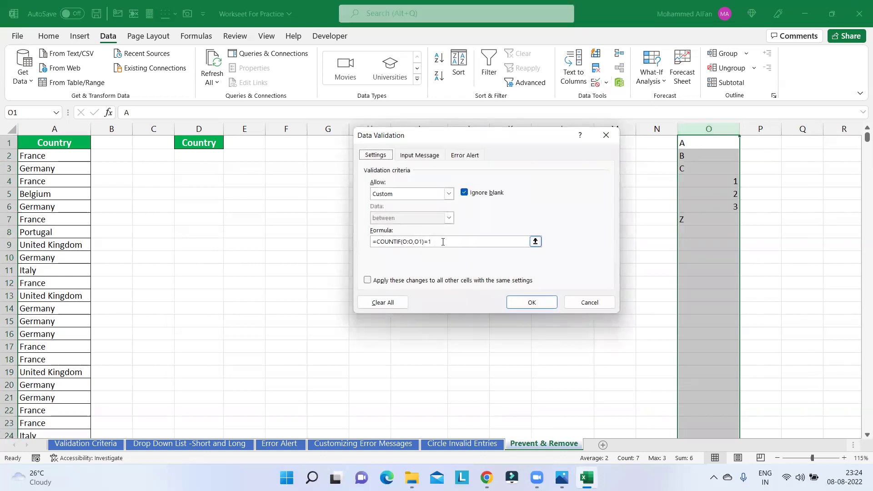
left_click(408, 241)
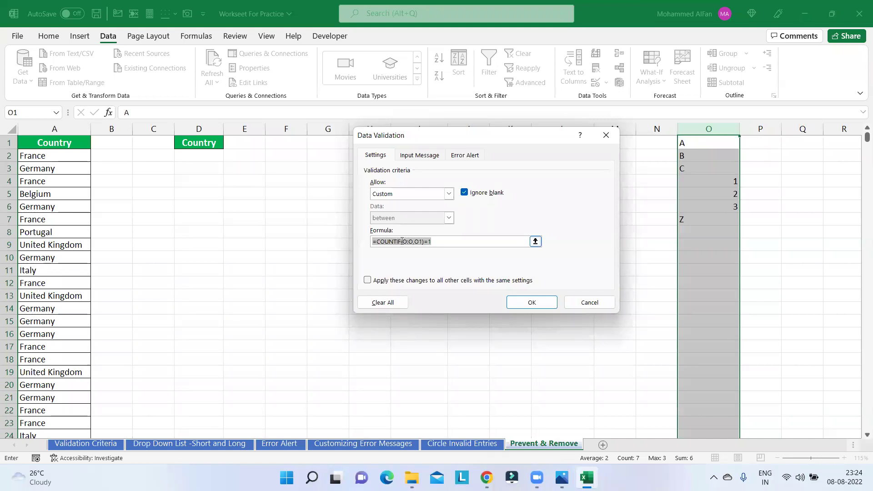
left_click(403, 242)
left_click_drag(403, 241, 413, 241)
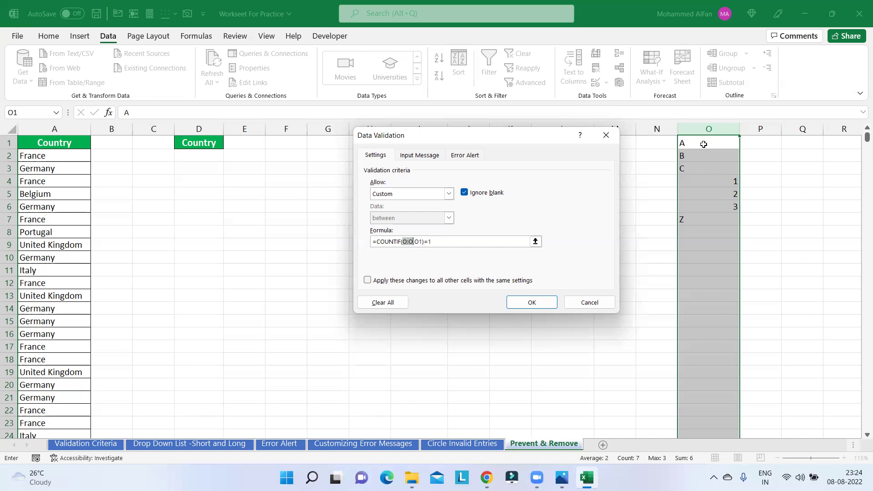
left_click_drag(444, 241, 371, 242)
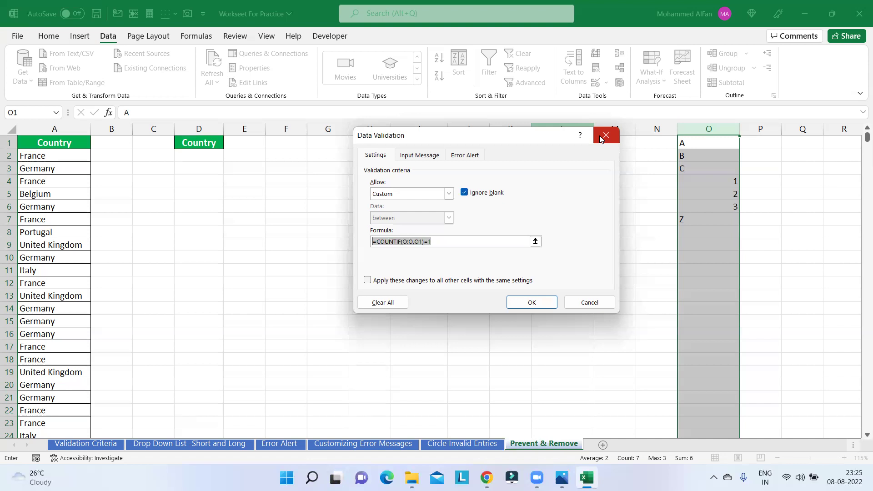
left_click(600, 137)
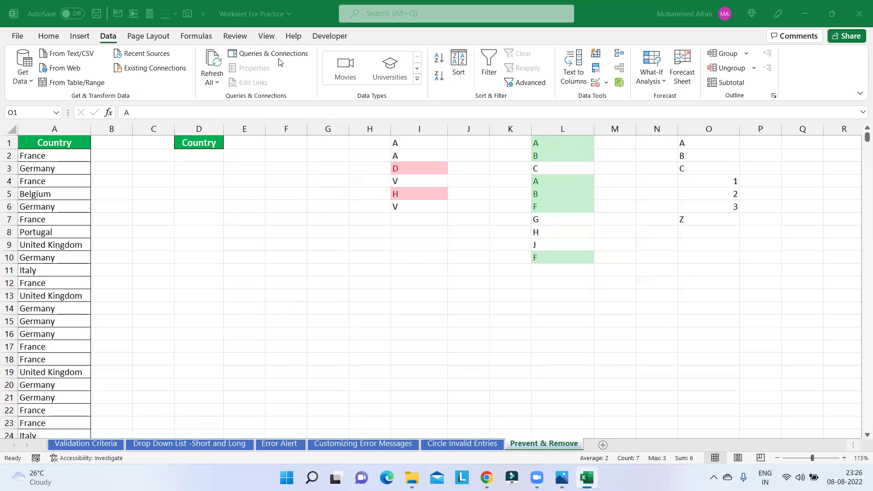
On the Drop Down List -Short and Long sheet, set cell A2 to YES
left_click(235, 444)
left_click(111, 164)
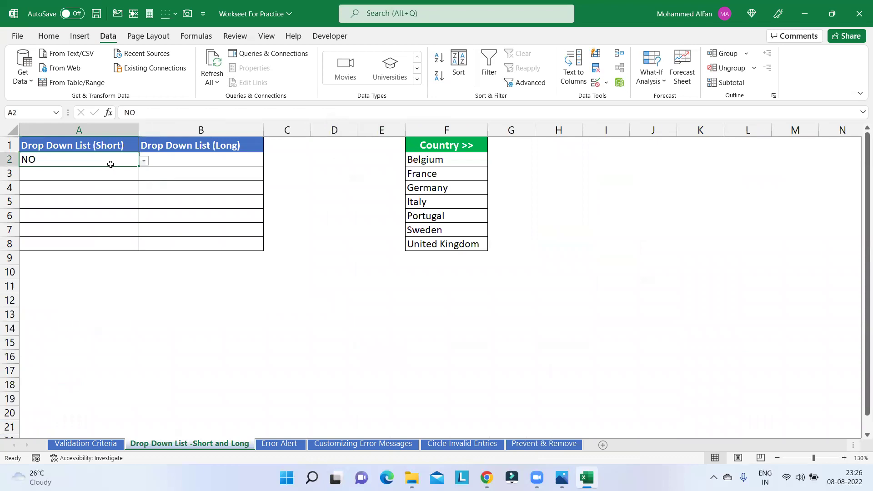
left_click(144, 162)
left_click(104, 171)
left_click_drag(109, 160, 214, 242)
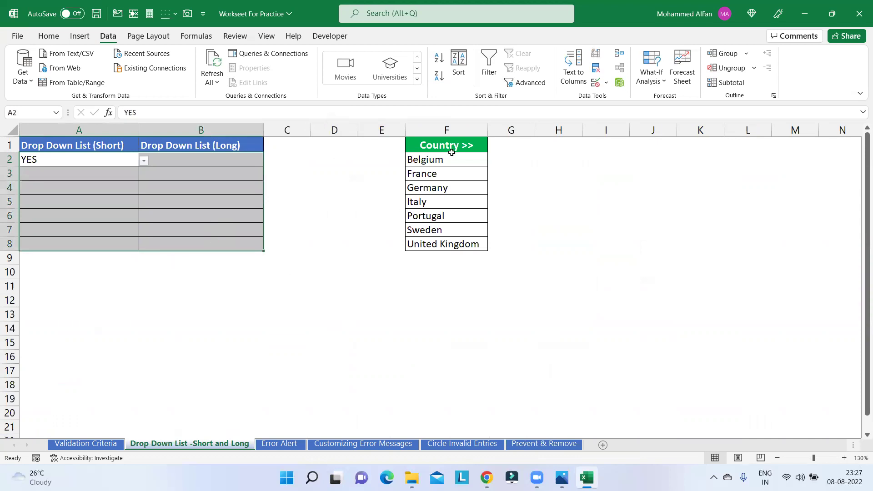
left_click(307, 300)
left_click_drag(90, 160, 230, 241)
left_click(284, 382)
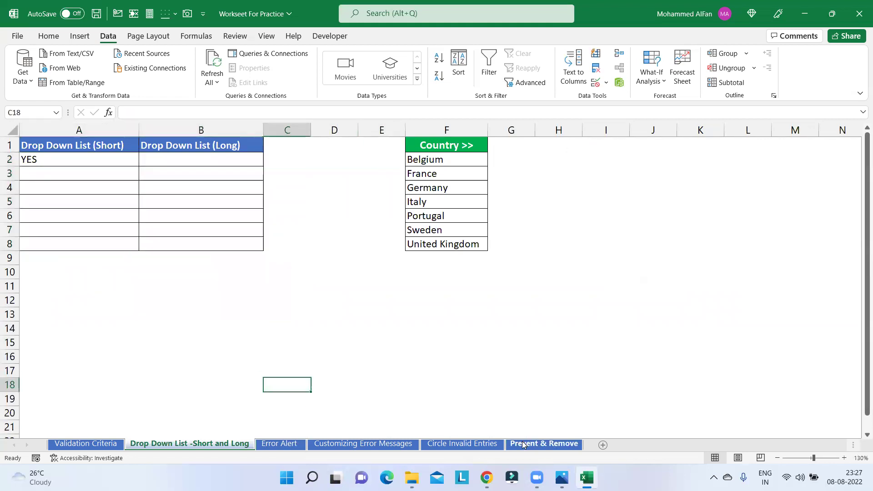
Browse the drop-down and Validation Criteria sheets, then reopen column O's validation rule on Prevent & Remove
left_click(525, 445)
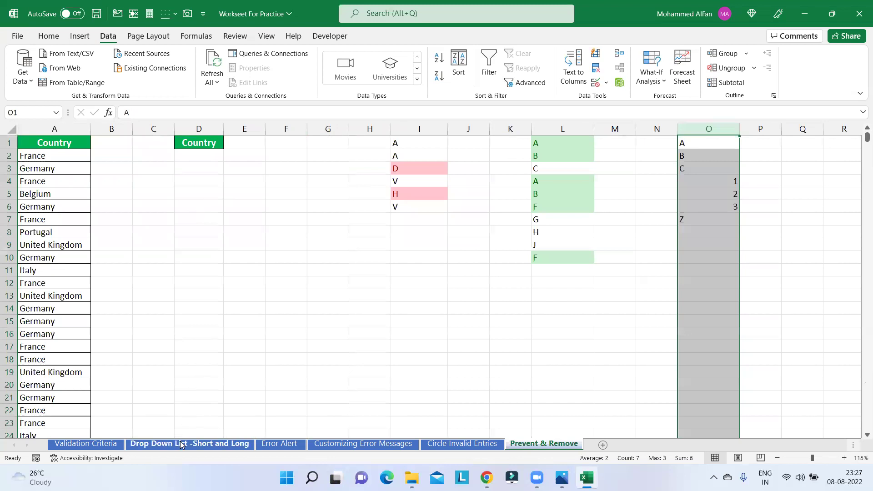
left_click(186, 443)
left_click_drag(75, 156, 212, 242)
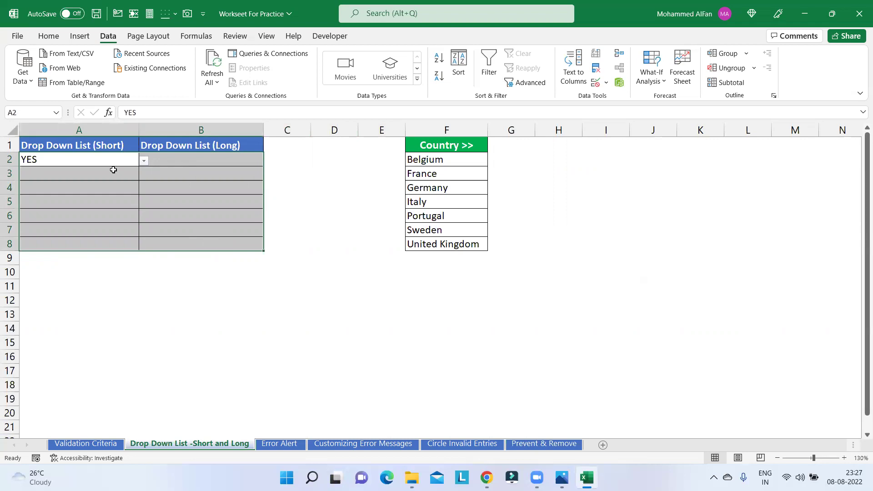
left_click(144, 160)
key("Escape")
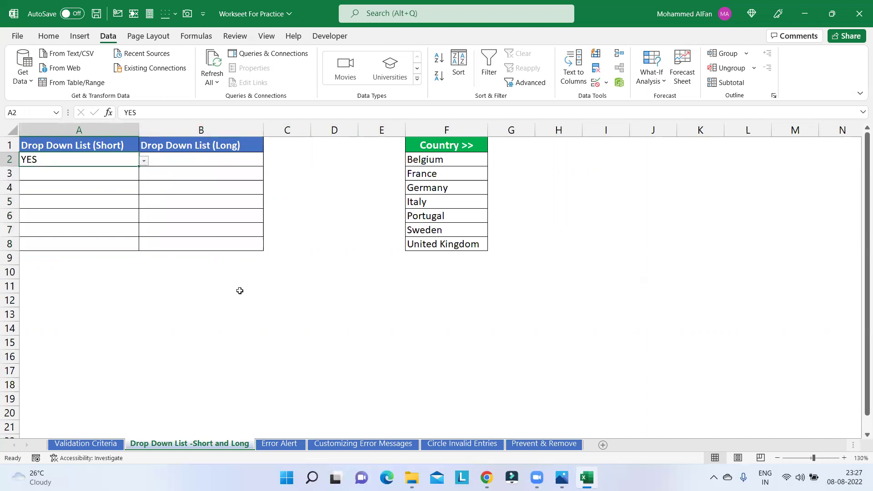
left_click(93, 445)
left_click(355, 341)
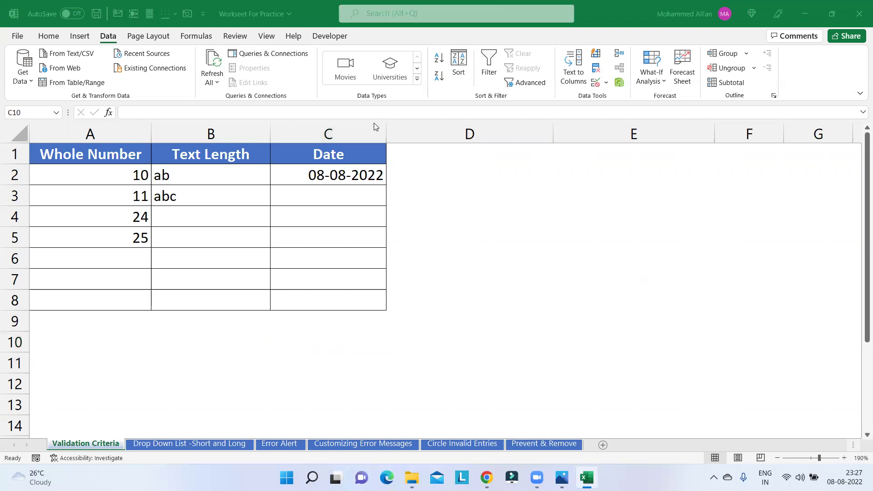
left_click(554, 445)
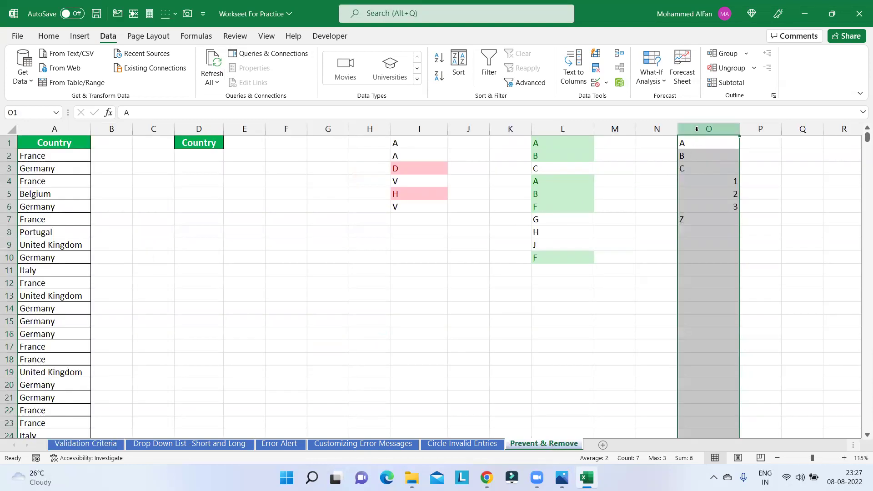
left_click(596, 82)
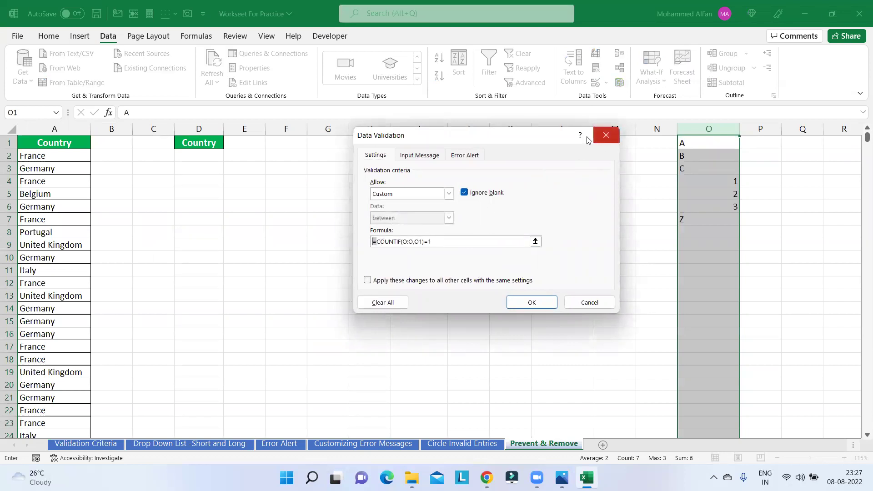
left_click_drag(530, 141, 485, 148)
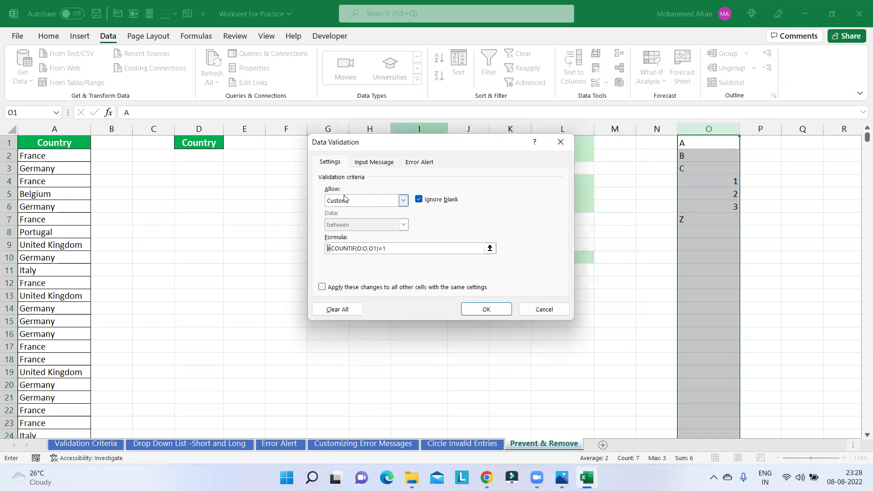
left_click_drag(332, 248, 356, 250)
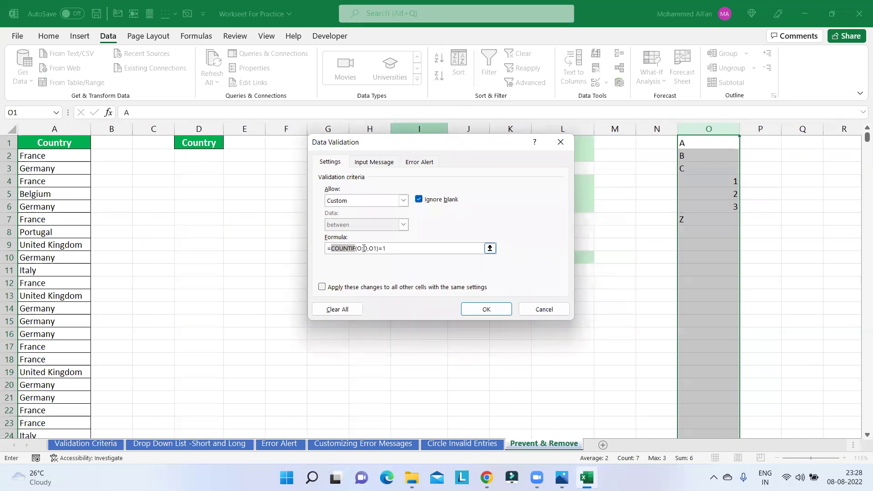
left_click(712, 129)
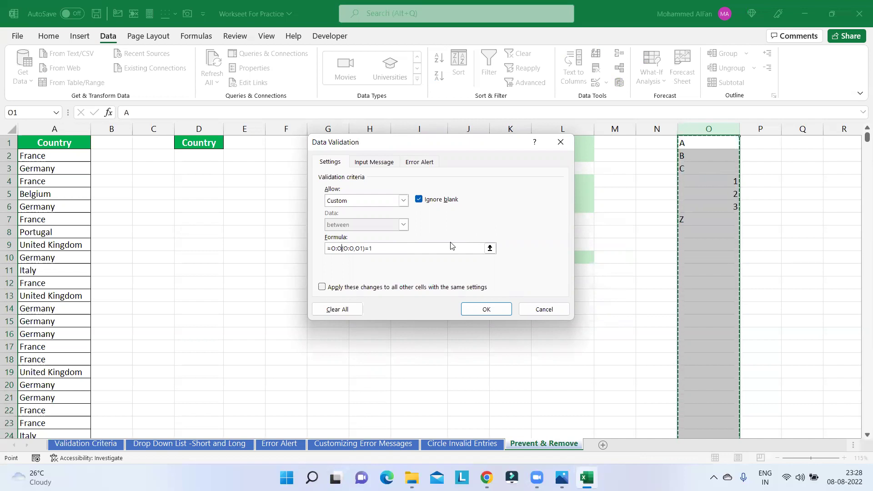
left_click(535, 310)
left_click(538, 308)
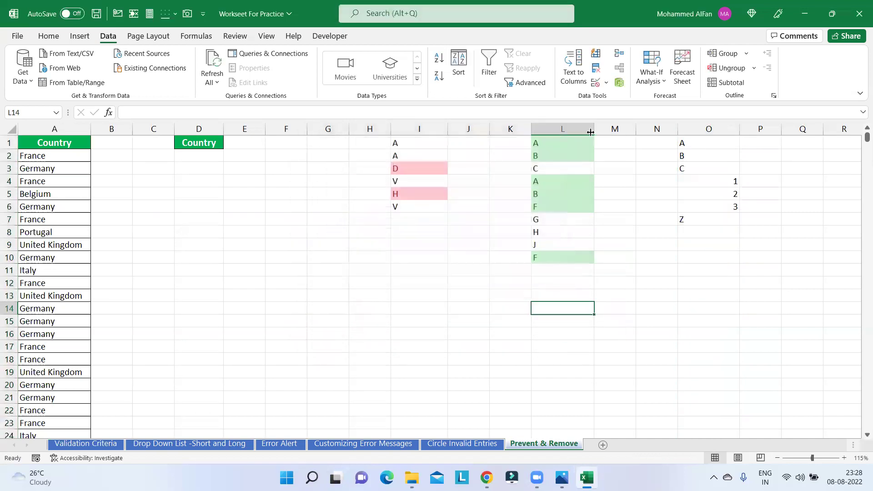
left_click(698, 126)
left_click(596, 83)
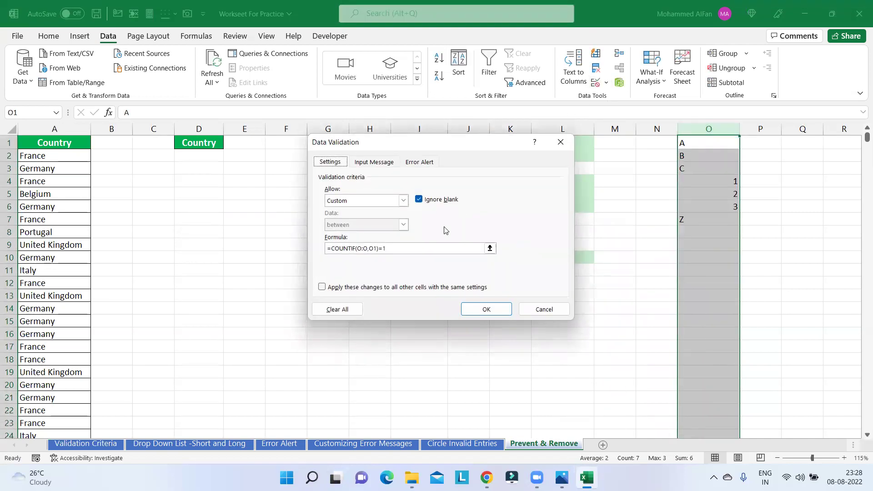
Review the =COUNTIF(O:O,O1)=1 formula and cancel the dialog without changes
left_click(429, 247)
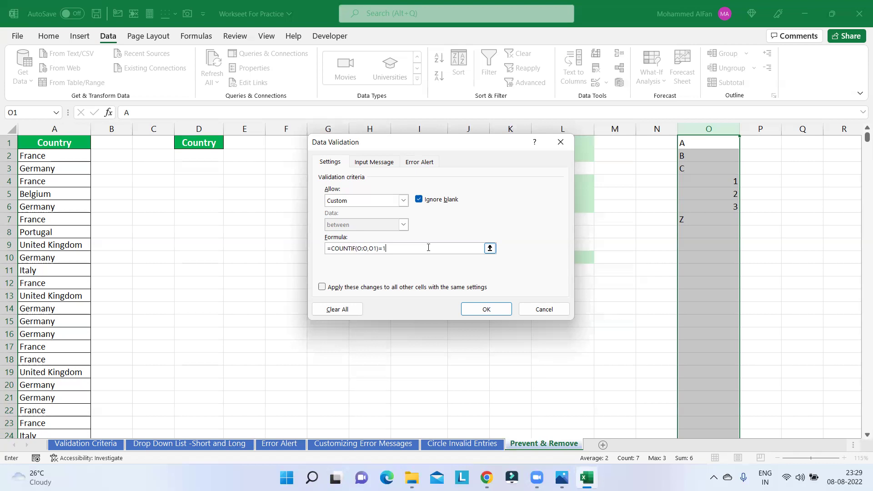
left_click(545, 310)
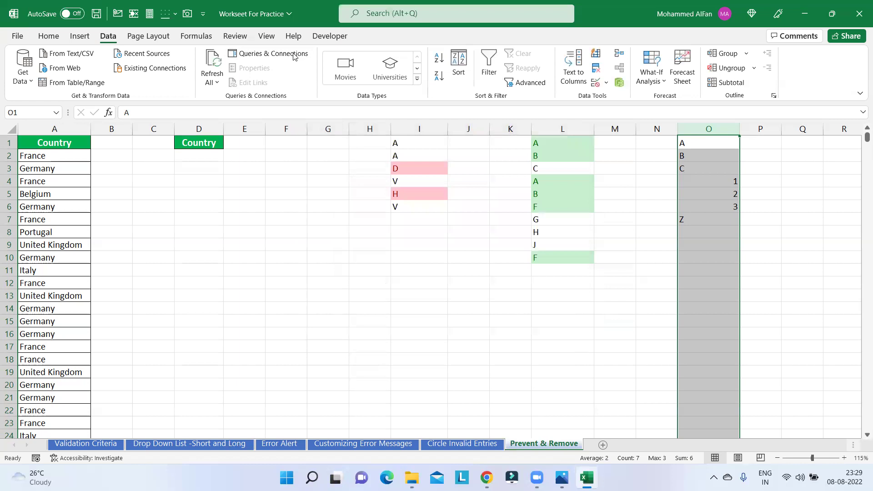